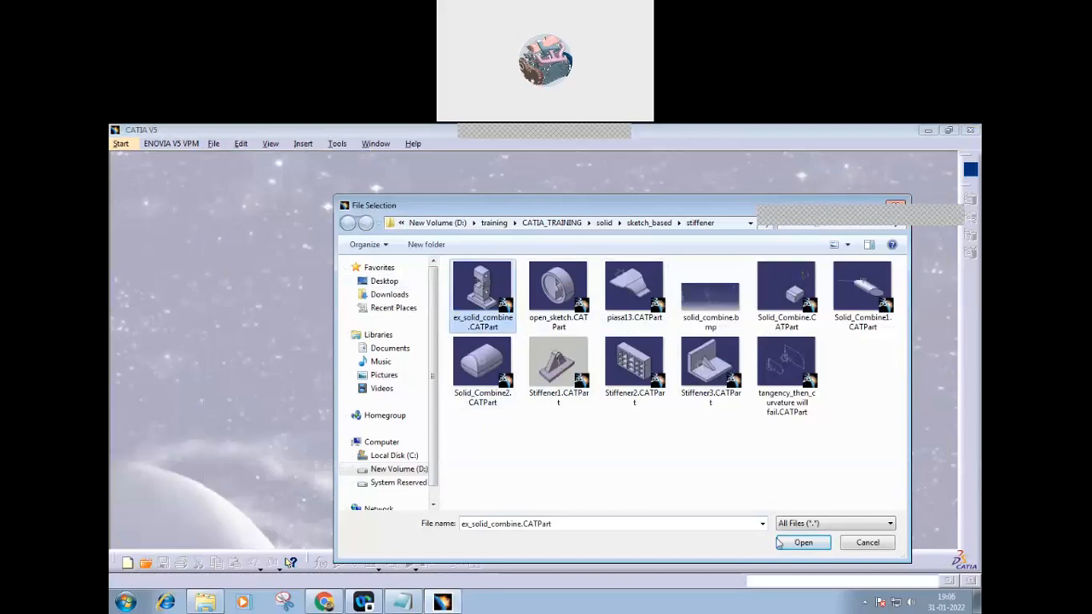
- Open the part ex_solid_combine.CATPart from the stiffener folder and dismiss the incident report
click(782, 542)
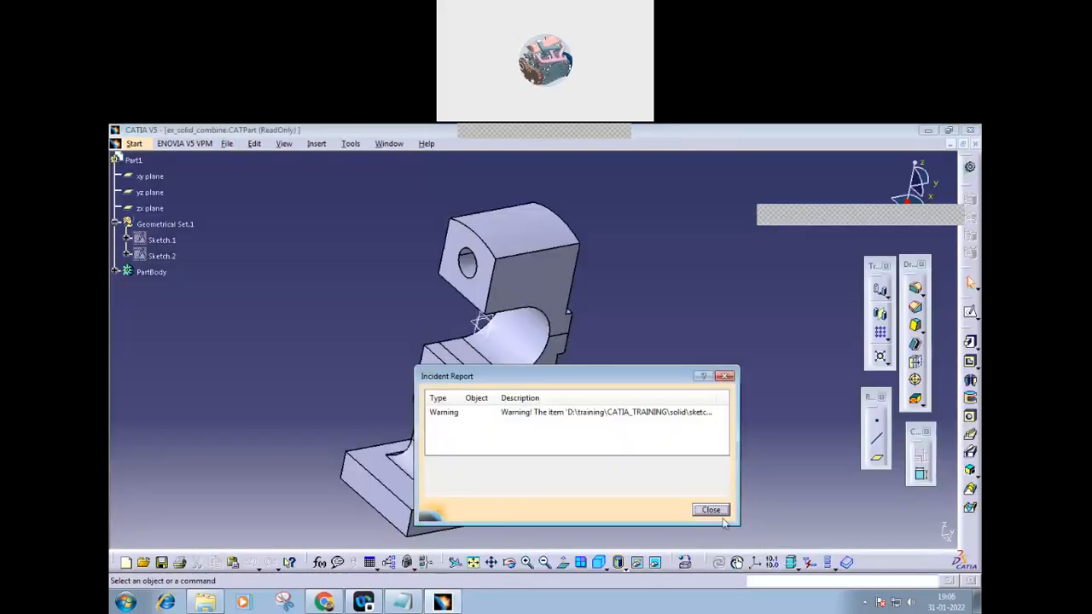
click(710, 510)
middle_drag(663, 398, 649, 376)
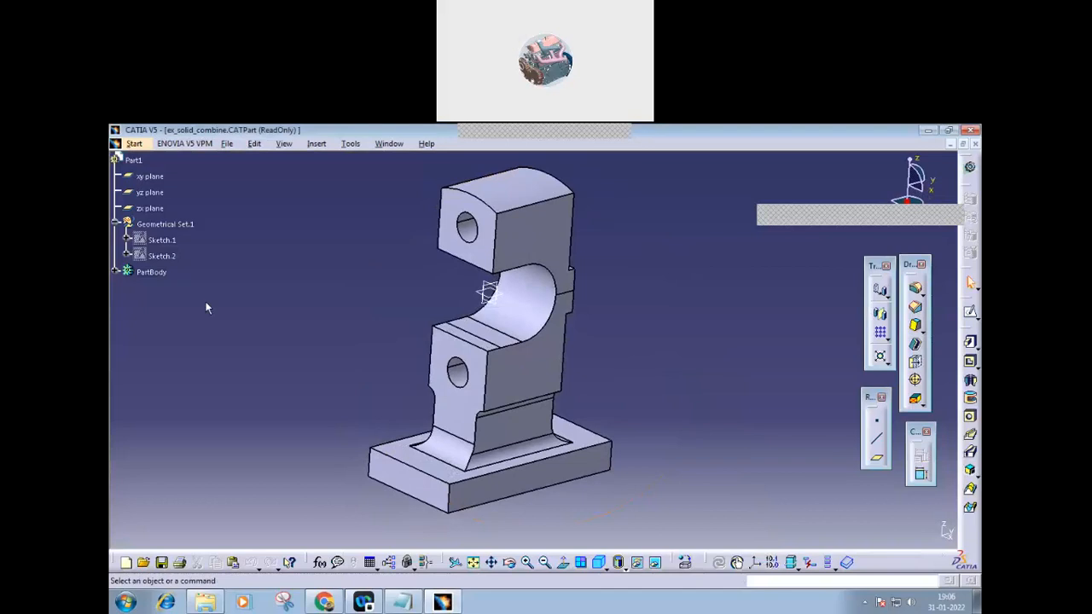
- Show the hidden Sketch.1 and Sketch.2 of Geometrical Set.1
right_click(166, 245)
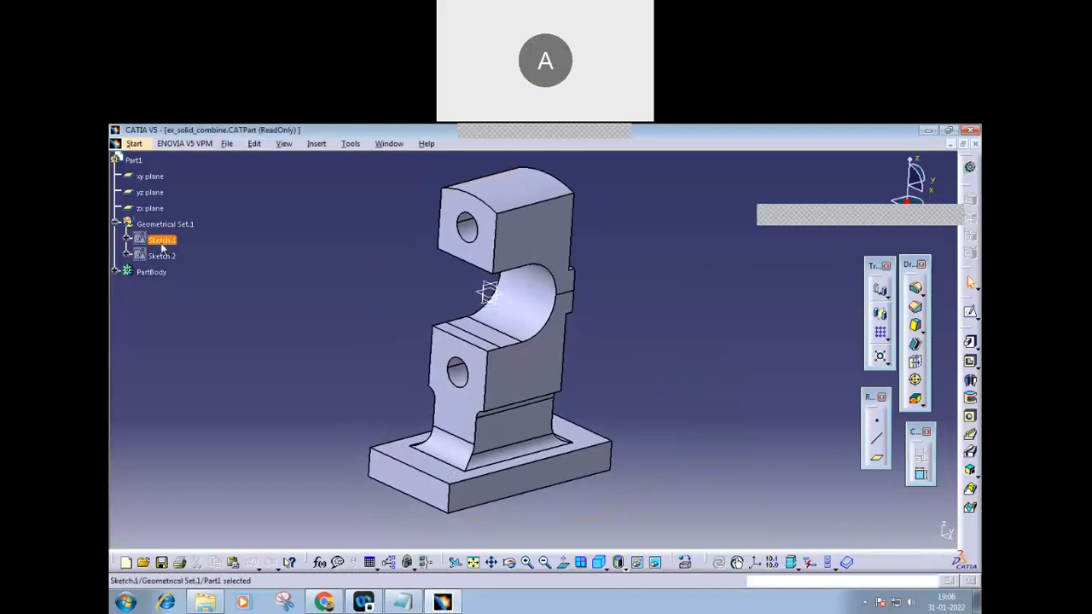
click(184, 283)
mouse_move(320, 353)
middle_down()
mouse_move(414, 349)
mouse_move(332, 346)
middle_up()
right_click(162, 256)
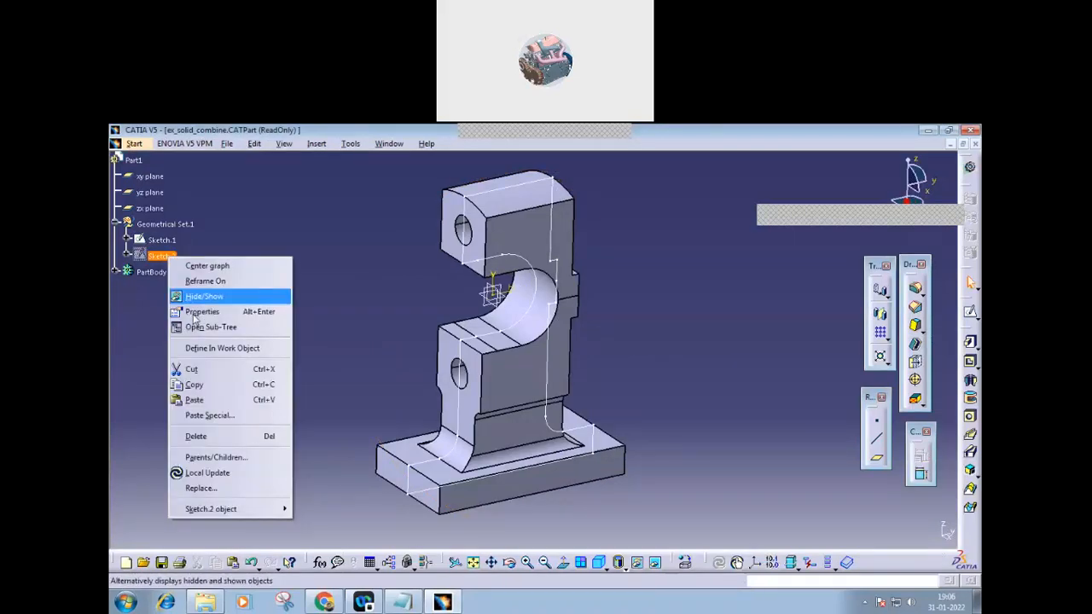
click(205, 296)
mouse_move(338, 350)
middle_down()
mouse_move(365, 345)
mouse_move(345, 344)
middle_up()
- Expand the PartBody in the tree and examine its Combine.1 feature on the model
click(115, 271)
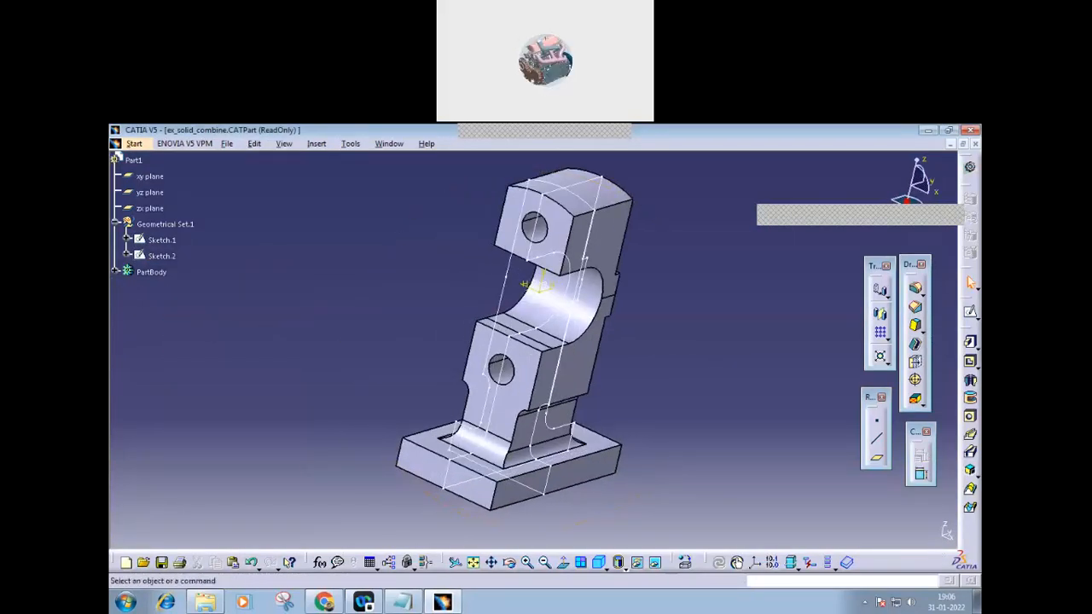
right_click(173, 290)
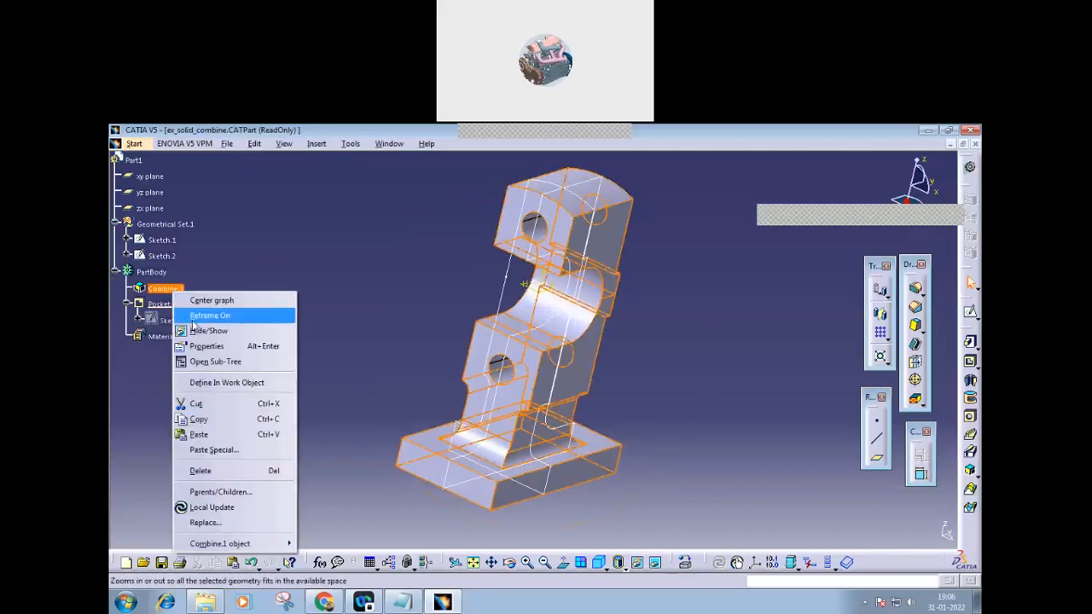
click(389, 317)
middle_drag(433, 320, 376, 323)
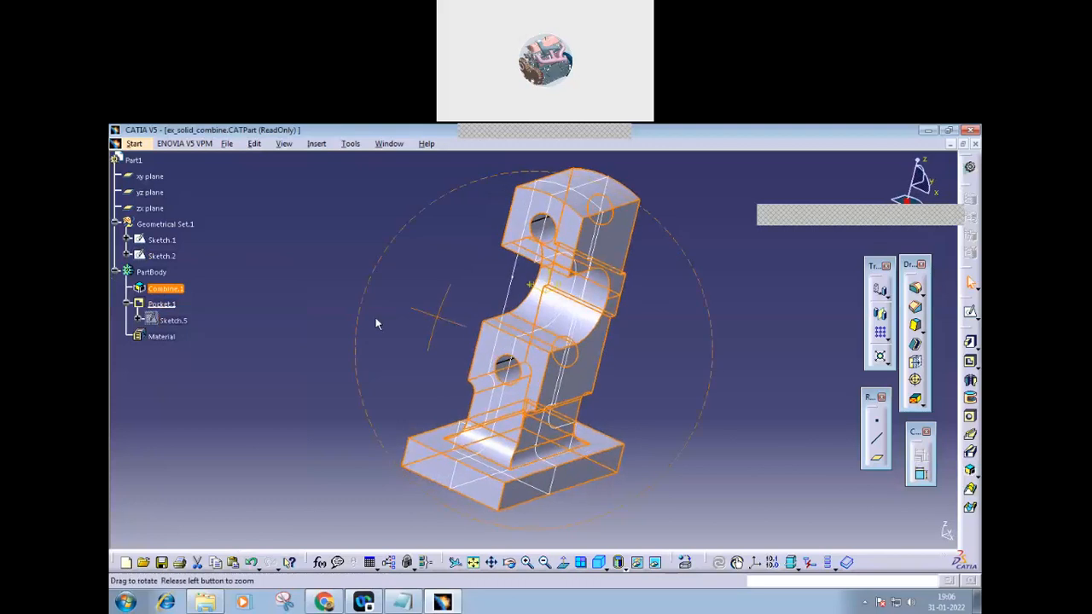
right_click(175, 292)
click(342, 281)
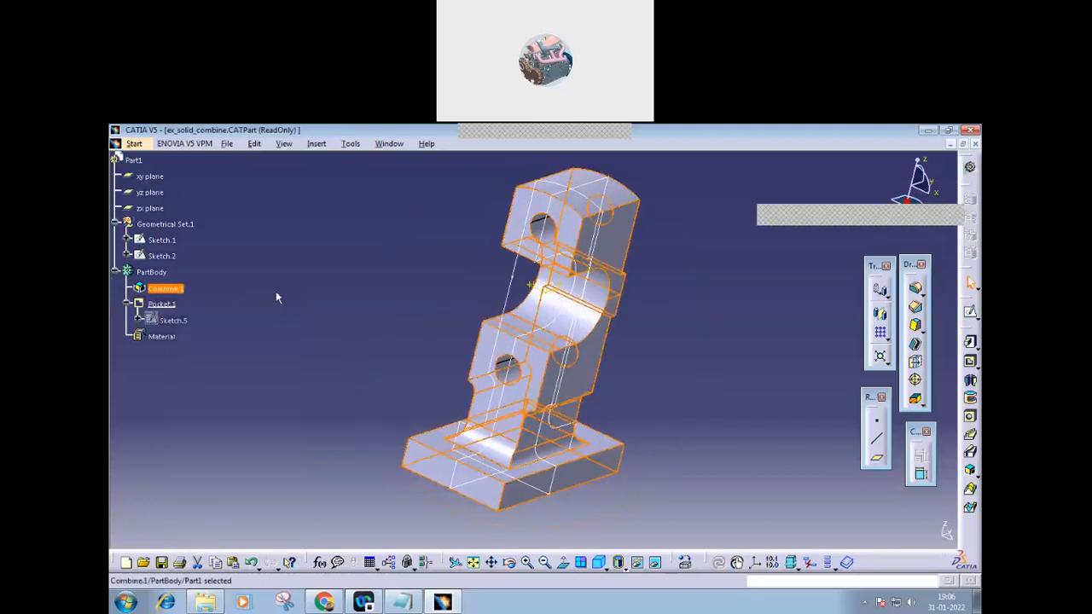
- Delete the Pocket.1 hole feature from the PartBody while keeping its profile Sketch.5
click(164, 306)
right_click(165, 310)
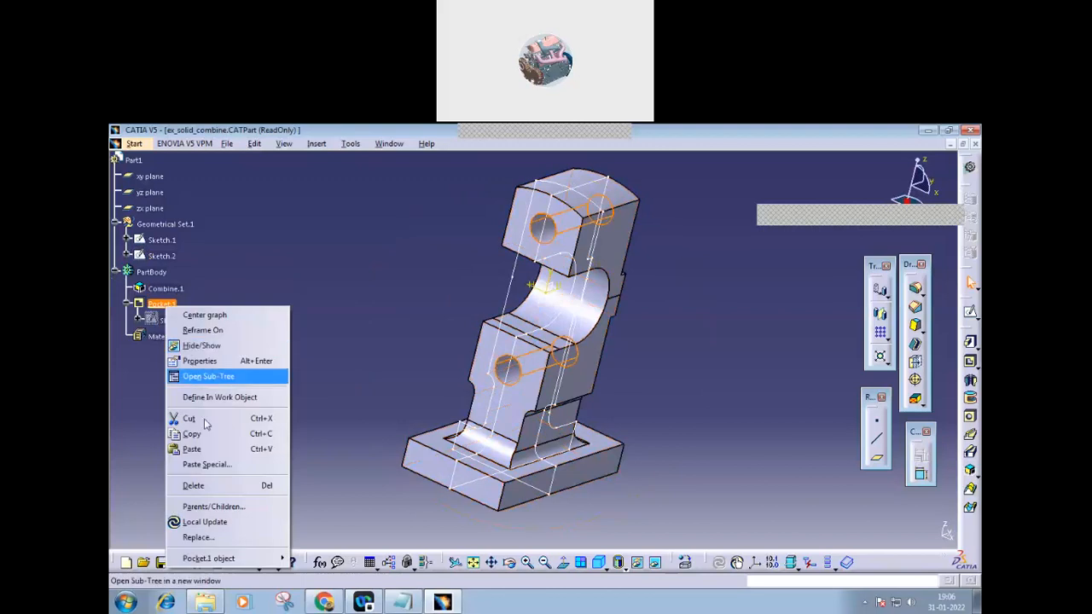
click(192, 486)
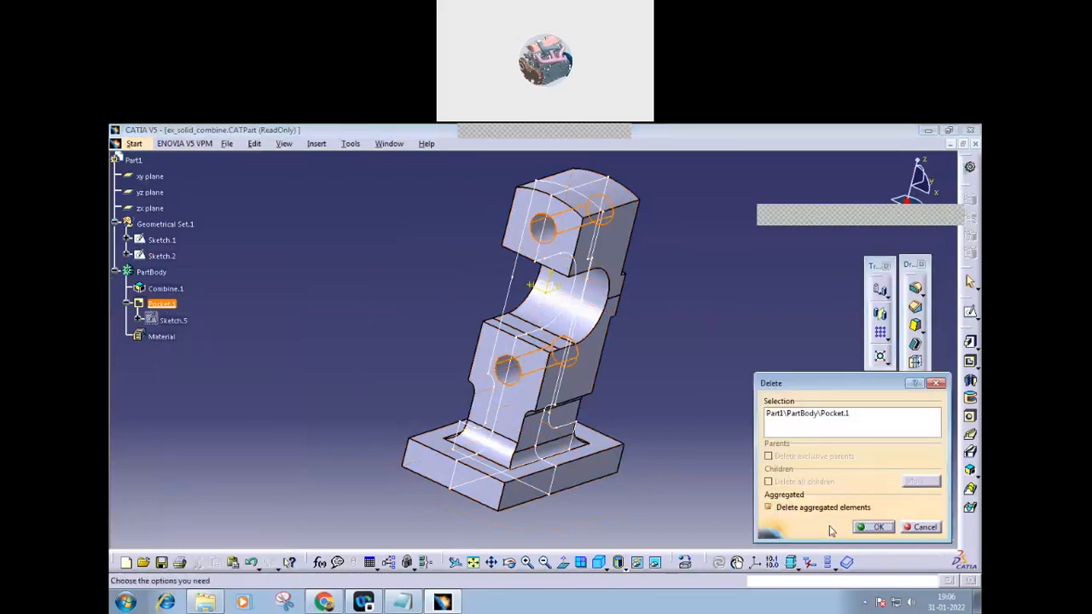
click(881, 528)
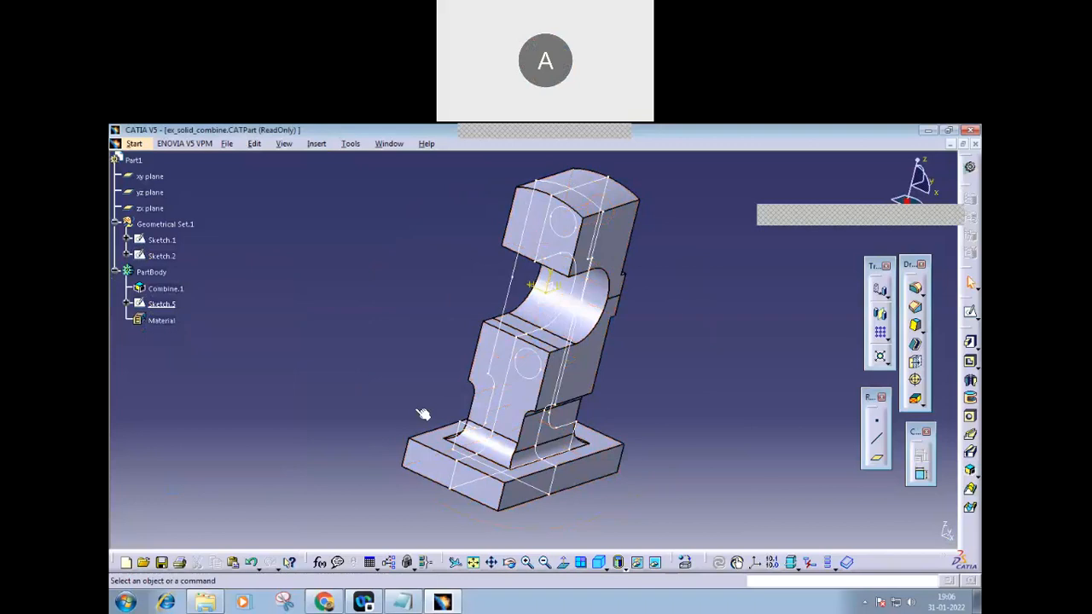
- Delete the Combine.1 feature from the PartBody, keeping its parent sketches
right_click(164, 290)
click(195, 470)
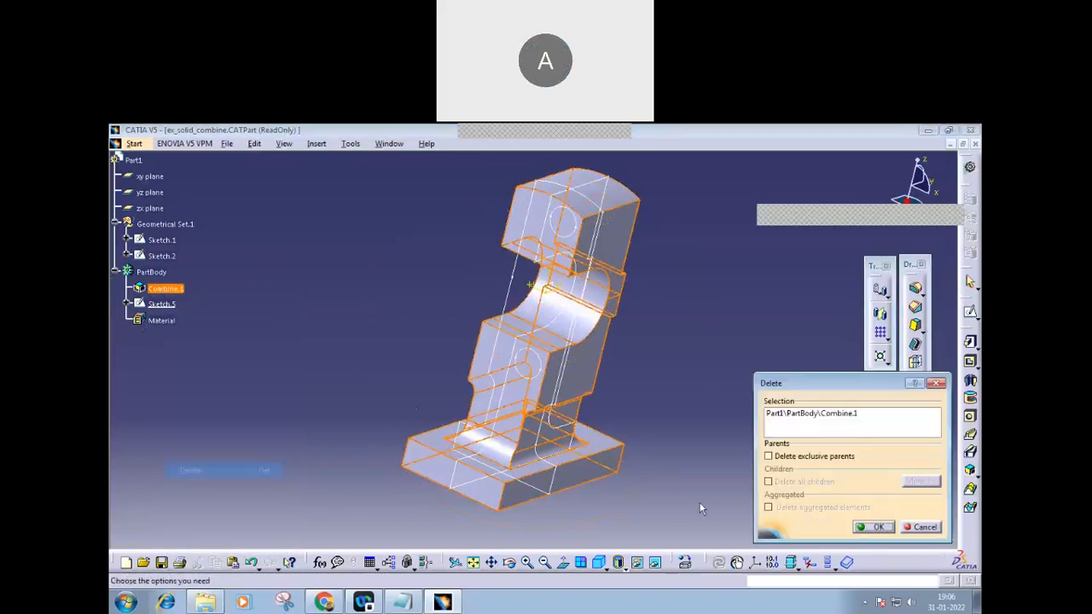
click(881, 528)
- Create a Solid Combine with Sketch.1 as first component and Sketch.2 as second, both normal to profile
mouse_move(623, 332)
middle_down()
mouse_move(408, 329)
mouse_move(739, 317)
mouse_move(561, 327)
mouse_move(412, 315)
mouse_move(603, 319)
mouse_move(528, 323)
mouse_move(575, 324)
middle_up()
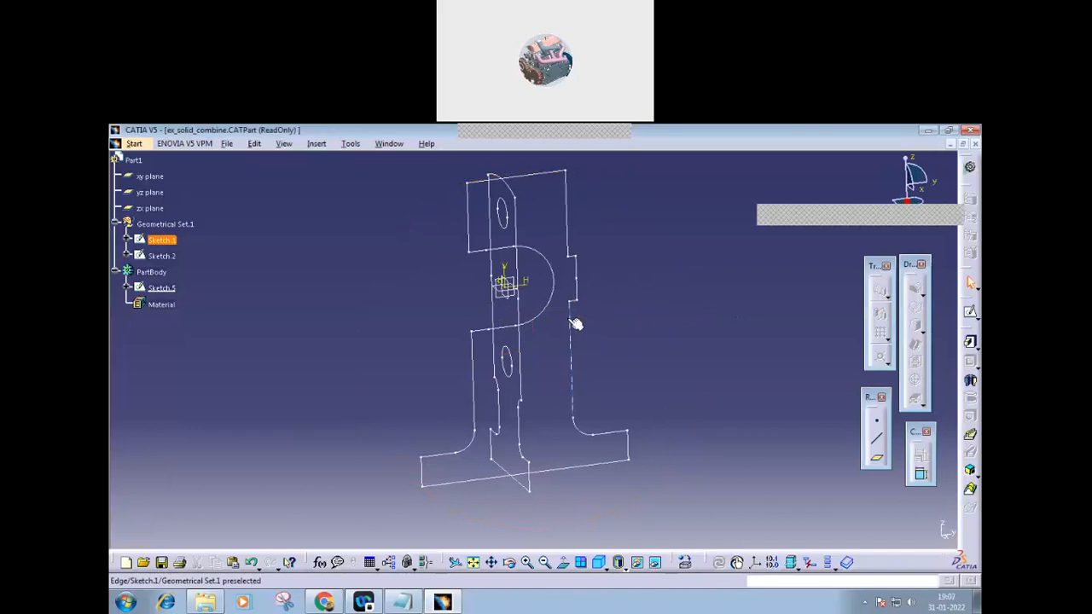
mouse_move(576, 324)
middle_down()
mouse_move(623, 317)
mouse_move(590, 318)
middle_up()
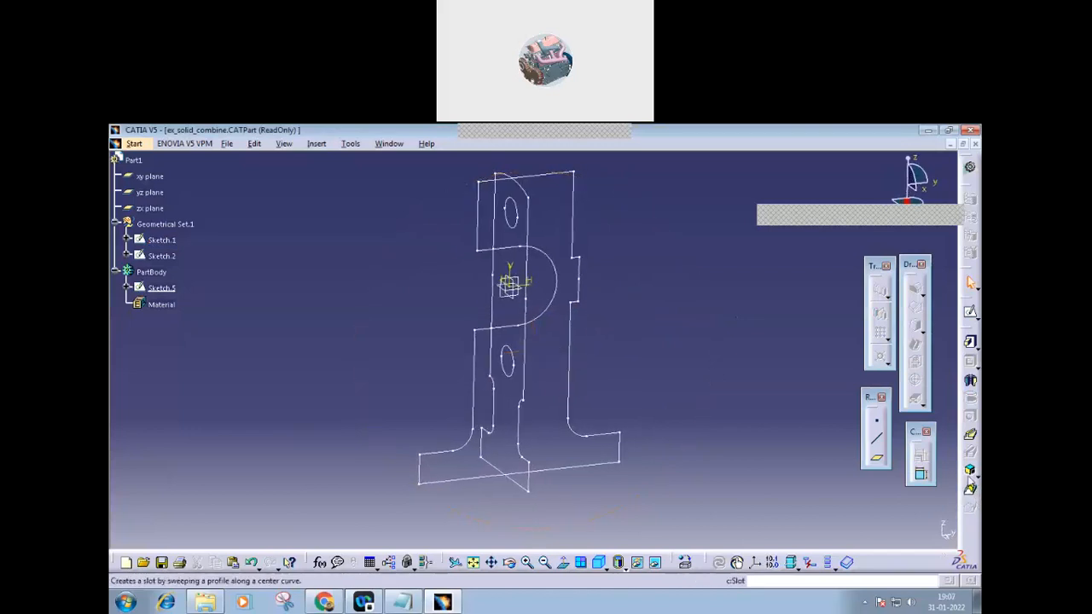
click(970, 473)
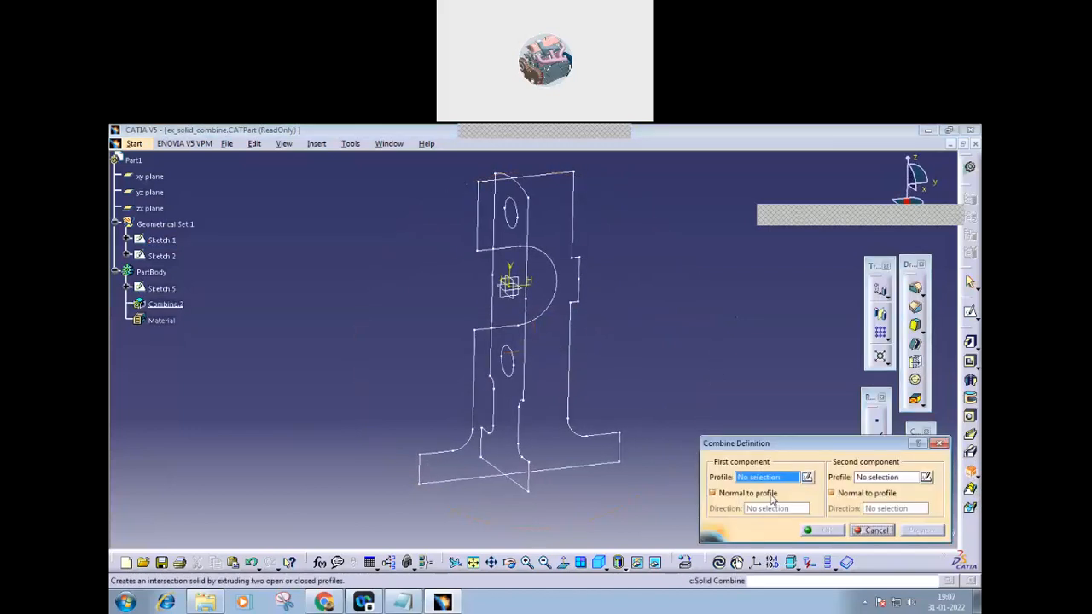
click(609, 471)
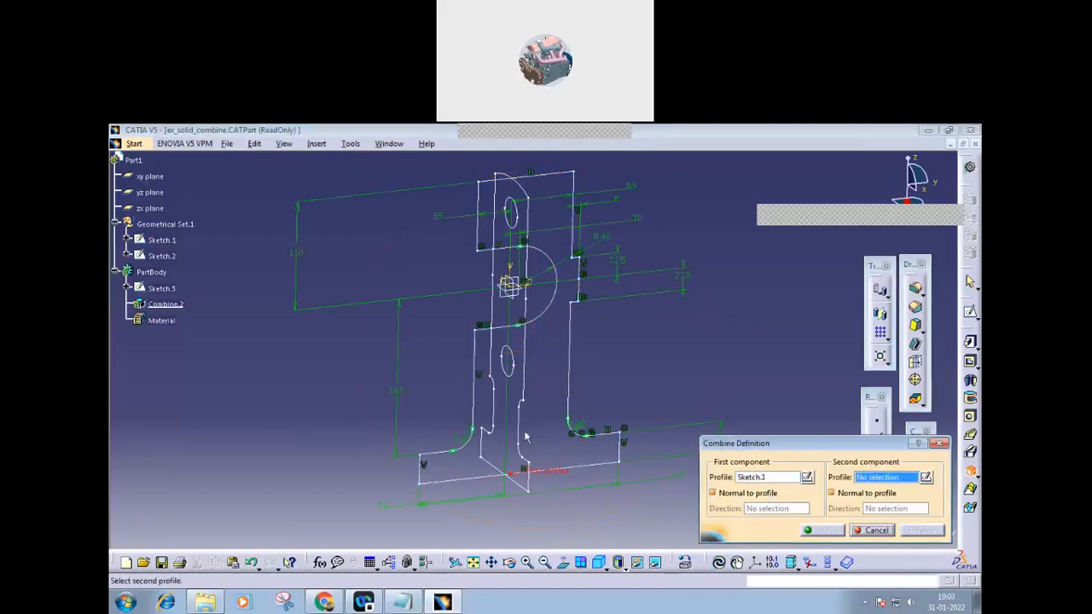
click(515, 426)
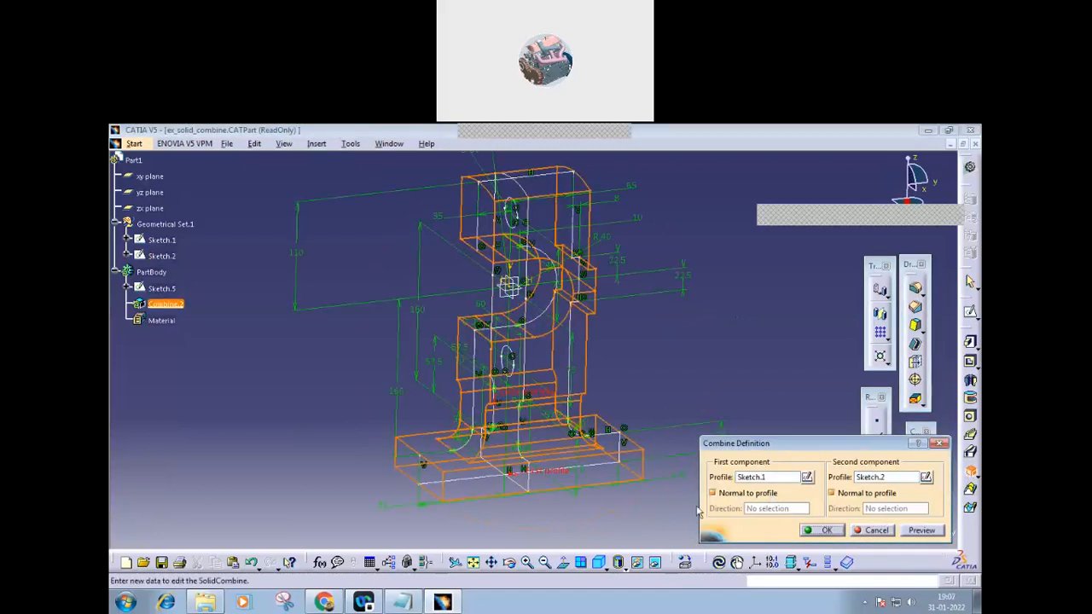
click(827, 531)
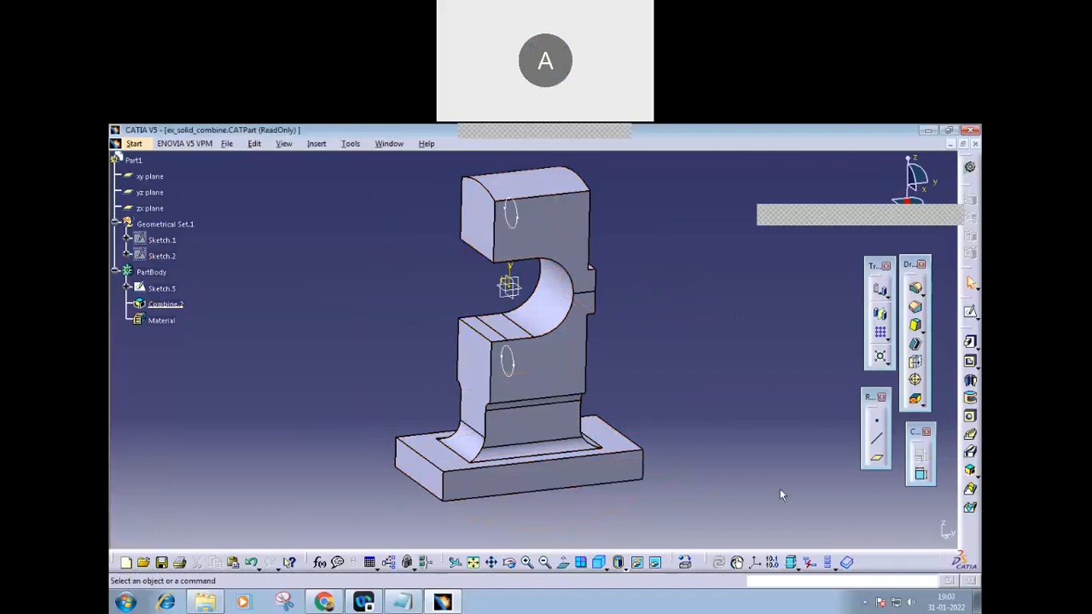
- Open main_body.pdf from the PDF_dwgs_noDuplicate folder in Chrome, entering the document password, and examine the main body's dimensioned views
click(209, 602)
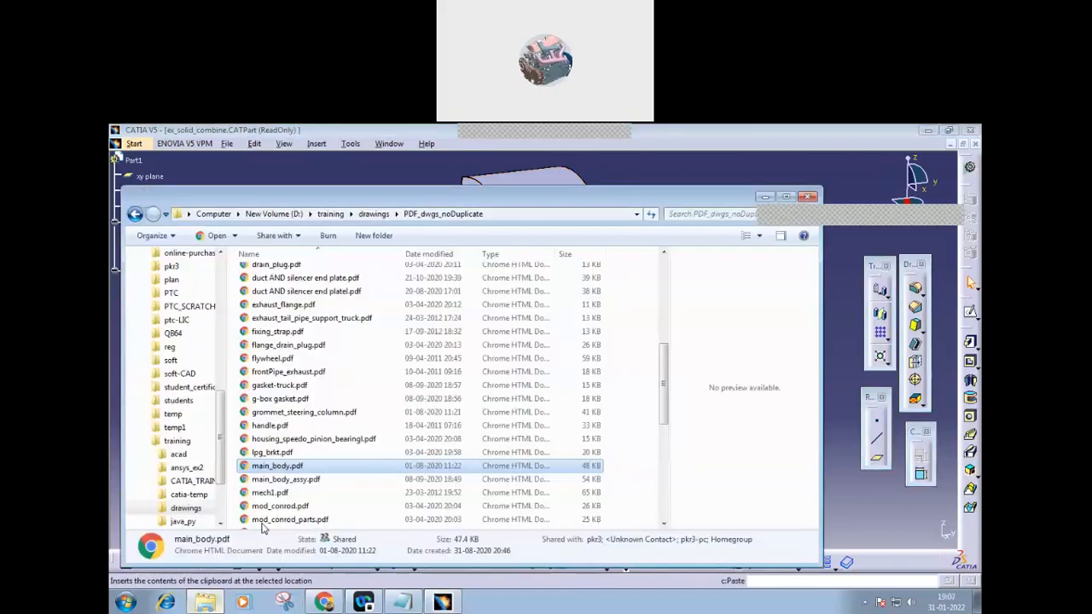
double_click(299, 467)
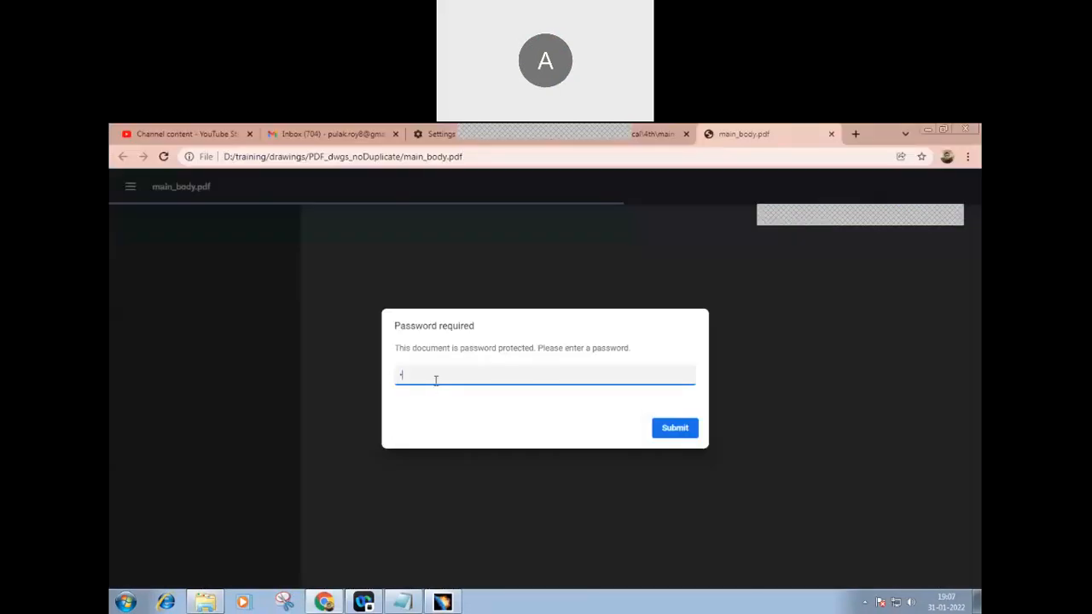
text(••••)
key(Return)
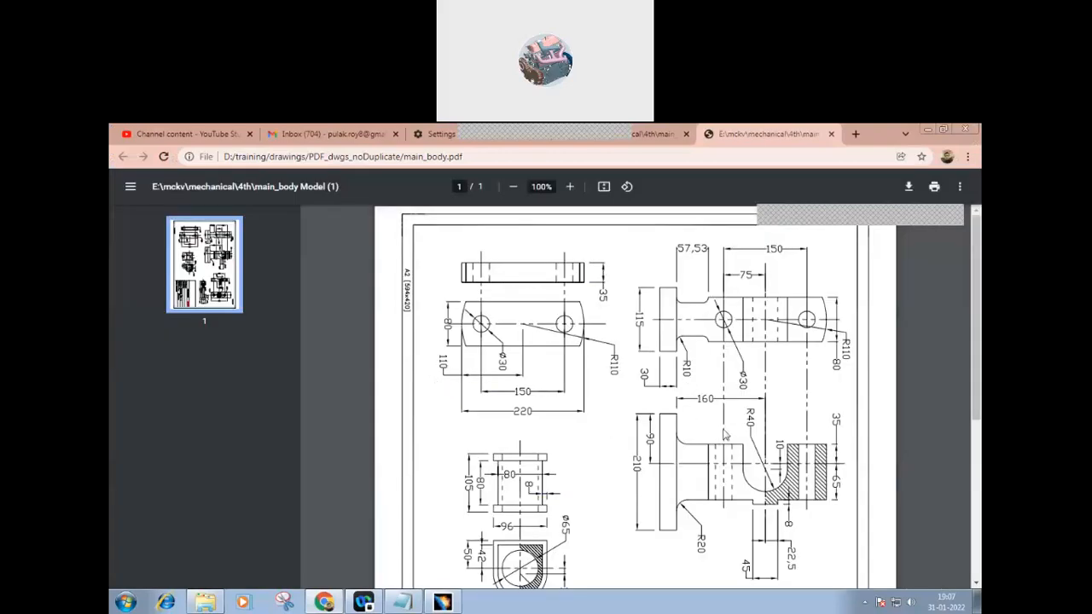
mouse_move(978, 344)
mouse_down()
mouse_move(978, 471)
mouse_move(979, 336)
mouse_up()
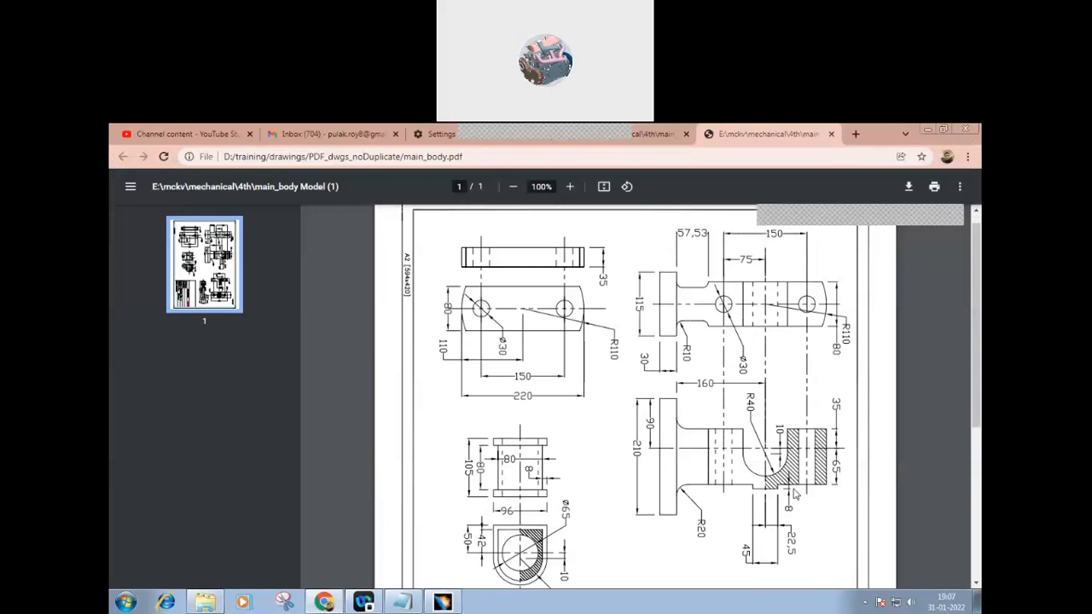
- Switch back to CATIA and delete the Combine.2 feature, keeping its parent sketches
click(443, 602)
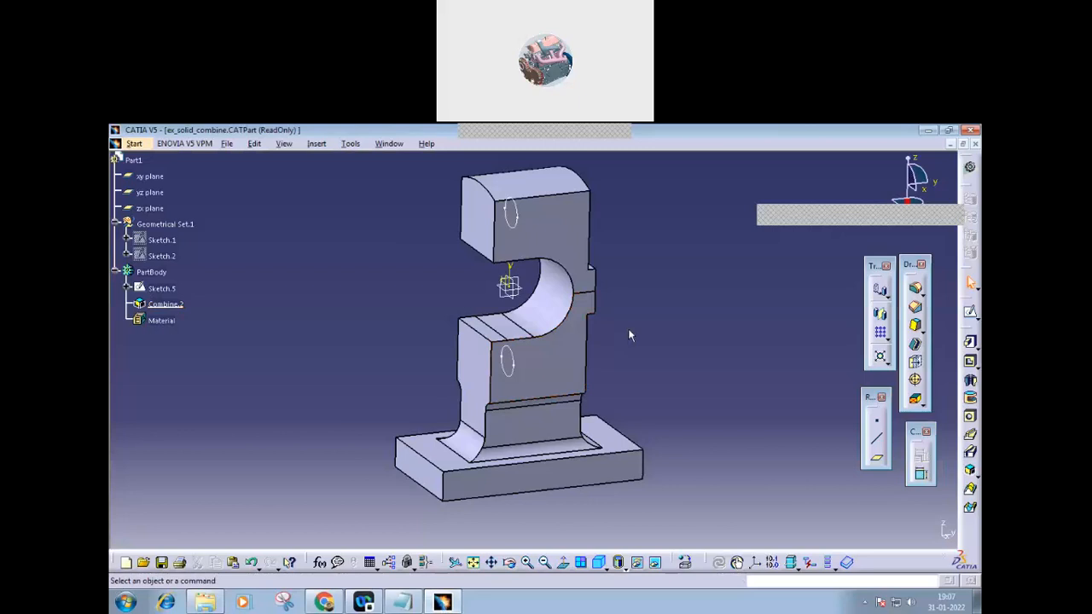
right_click(176, 305)
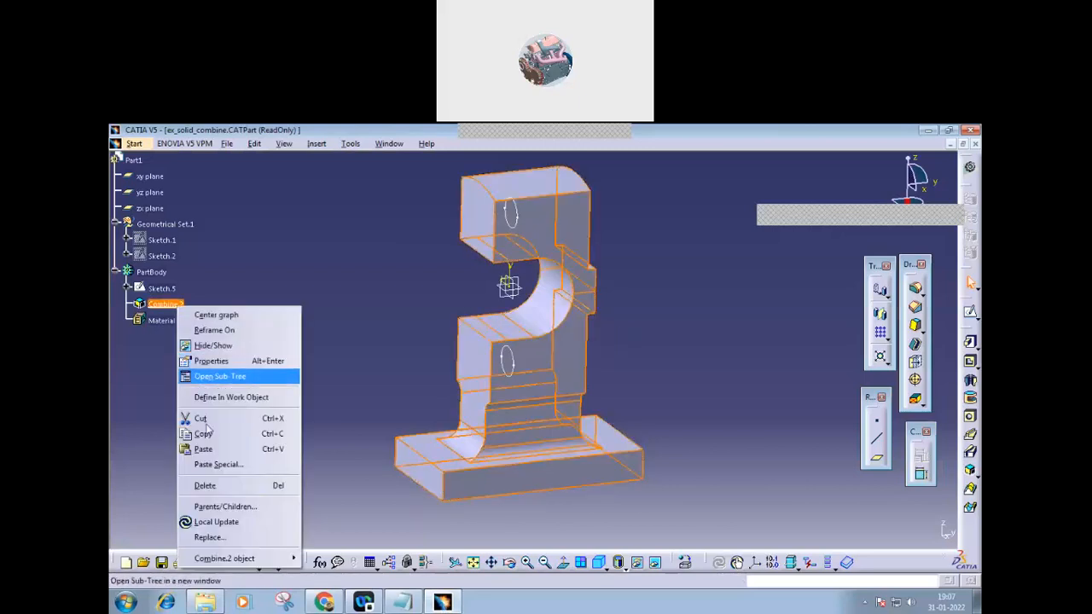
click(208, 487)
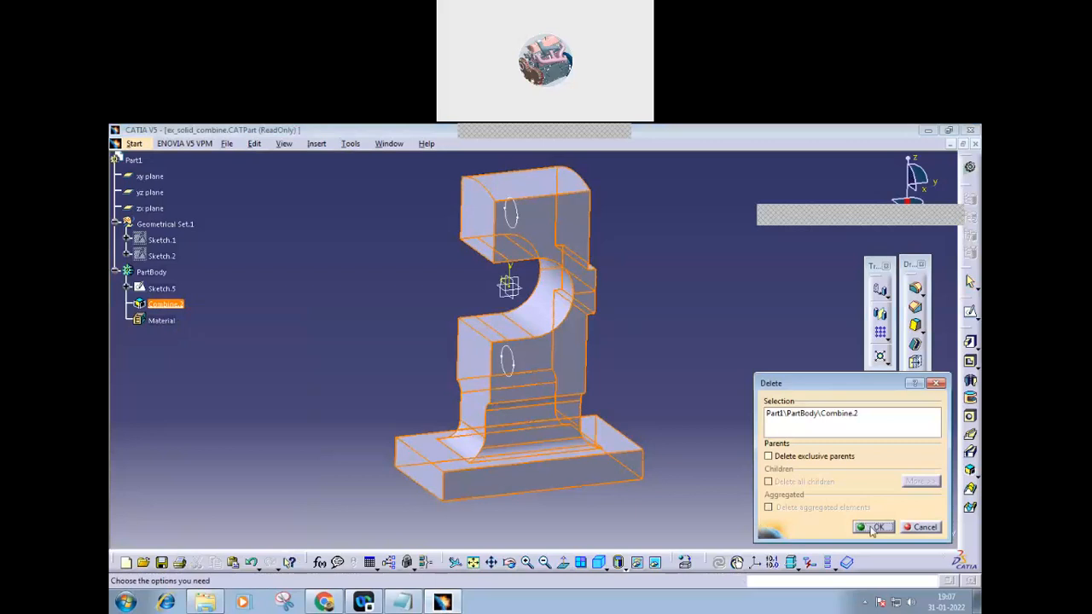
click(870, 528)
- Open Sketch.1 and Sketch.2 in turn to examine their profiles and dimensions, leaving each without changes
double_click(573, 351)
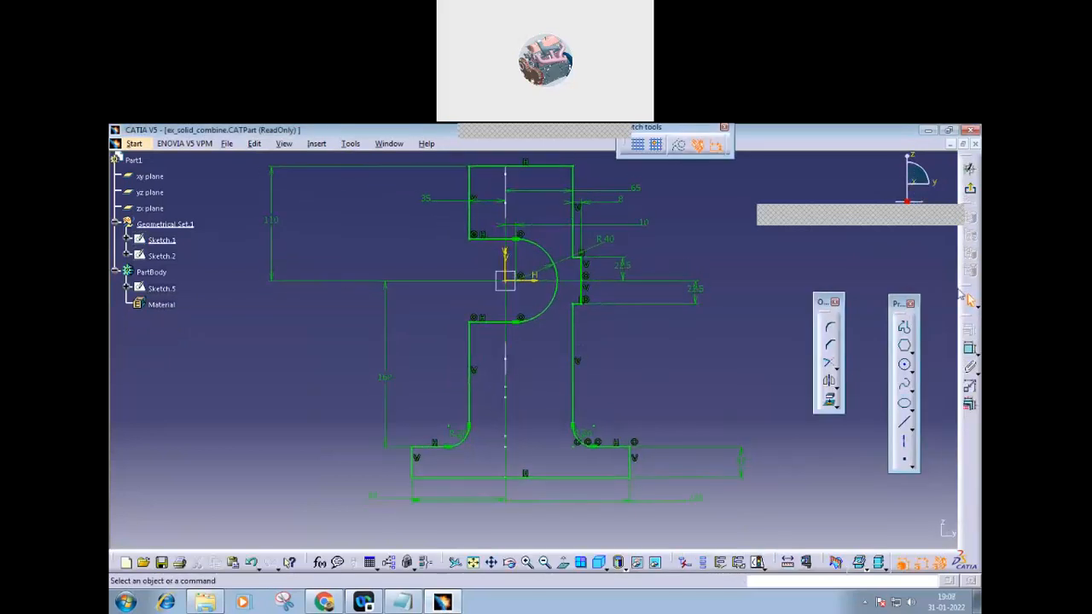
click(969, 297)
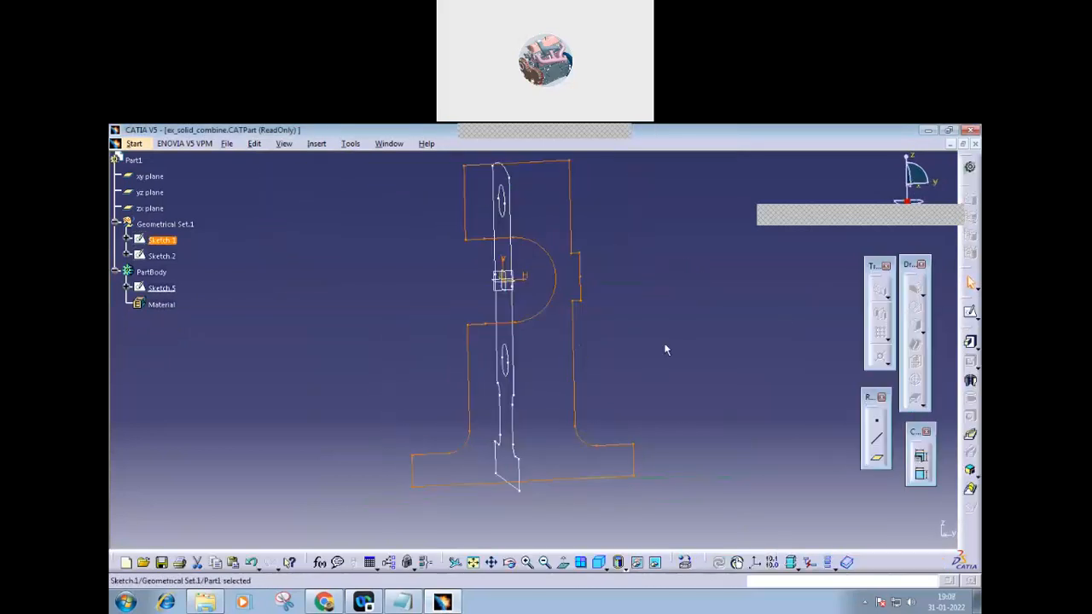
double_click(521, 365)
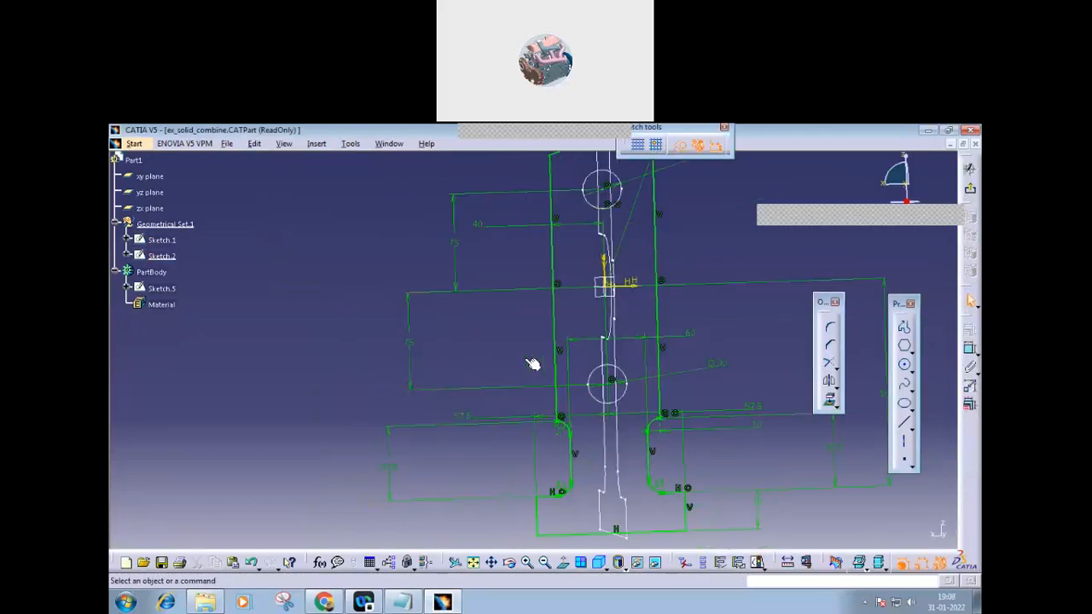
mouse_move(519, 332)
middle_down()
mouse_move(317, 367)
mouse_move(348, 381)
middle_up()
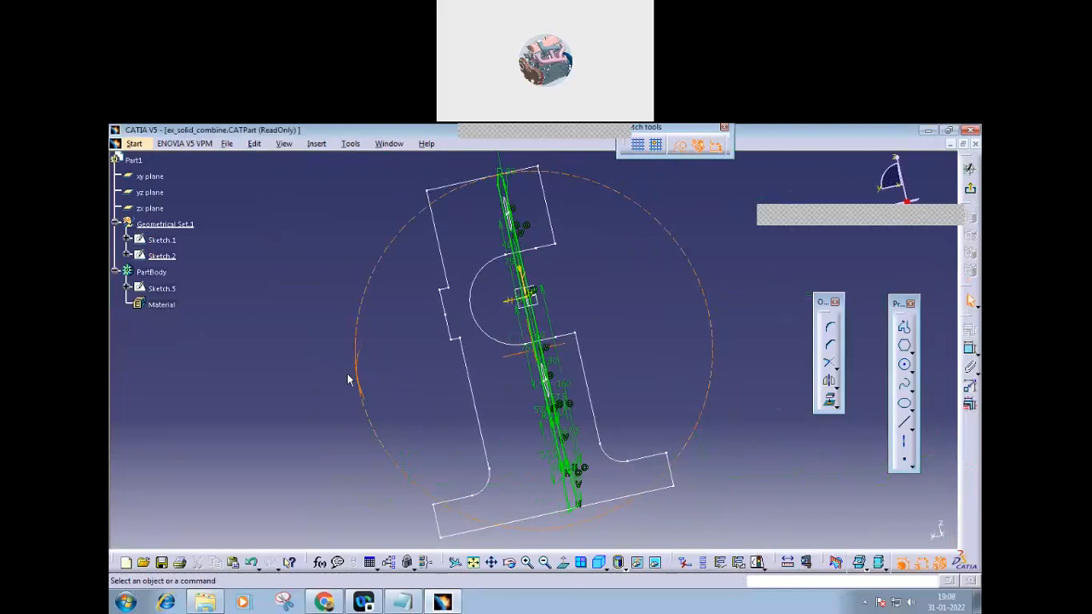
scroll(348, 380, down, 1)
click(971, 190)
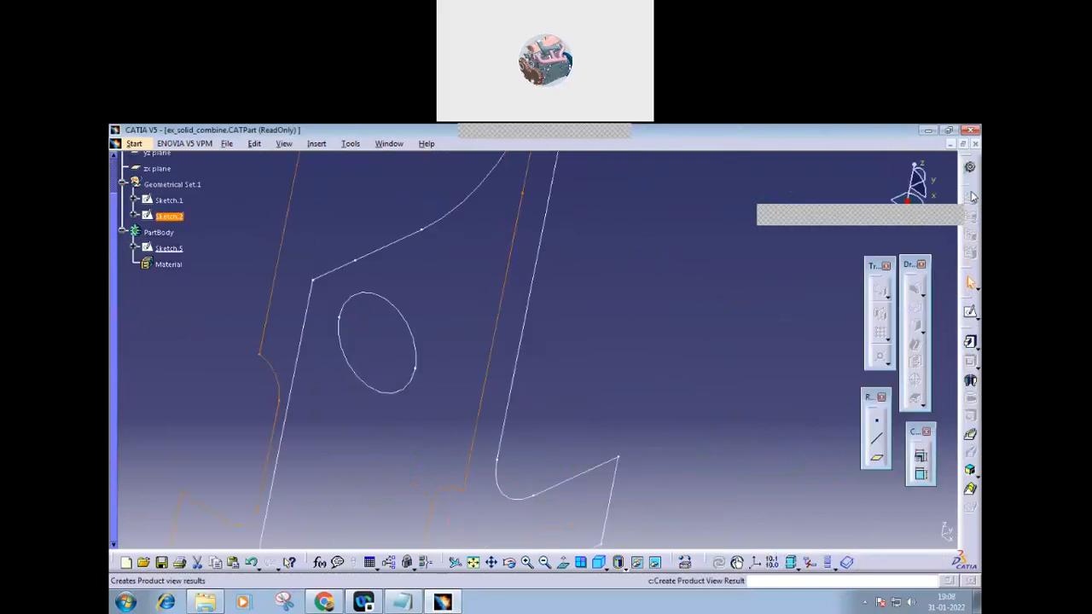
- Create a Solid Combine with Sketch.2 as first component and Sketch.1 as second, both normal to profile
click(969, 487)
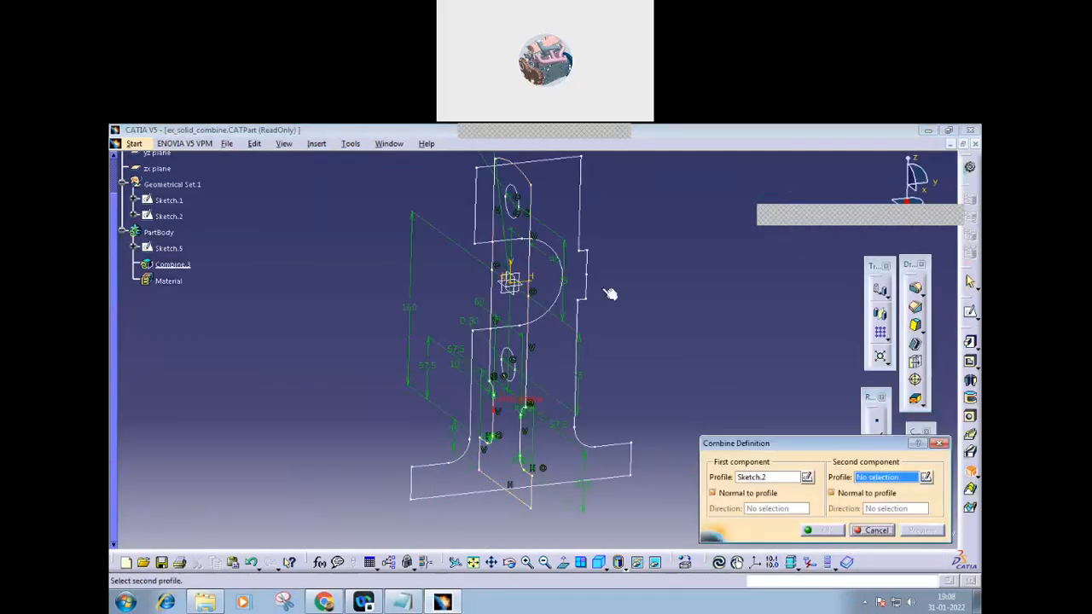
click(585, 211)
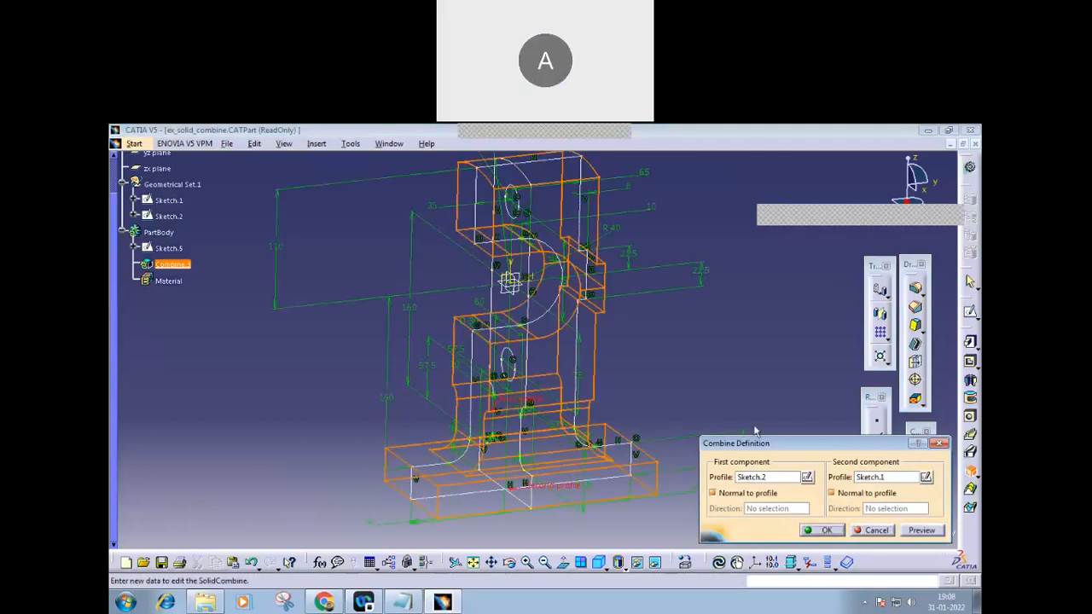
click(824, 530)
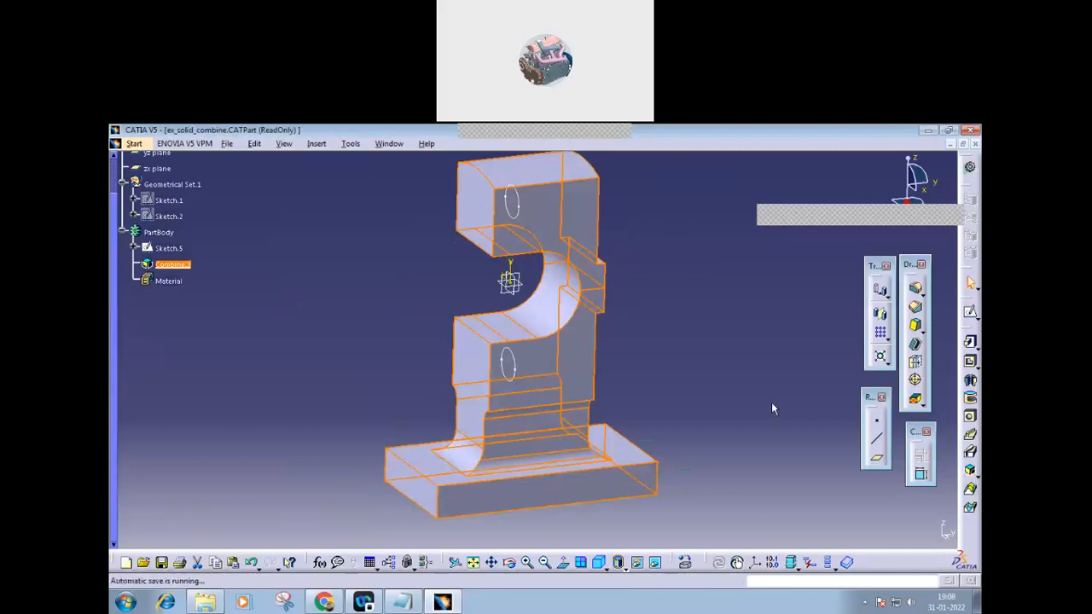
click(772, 409)
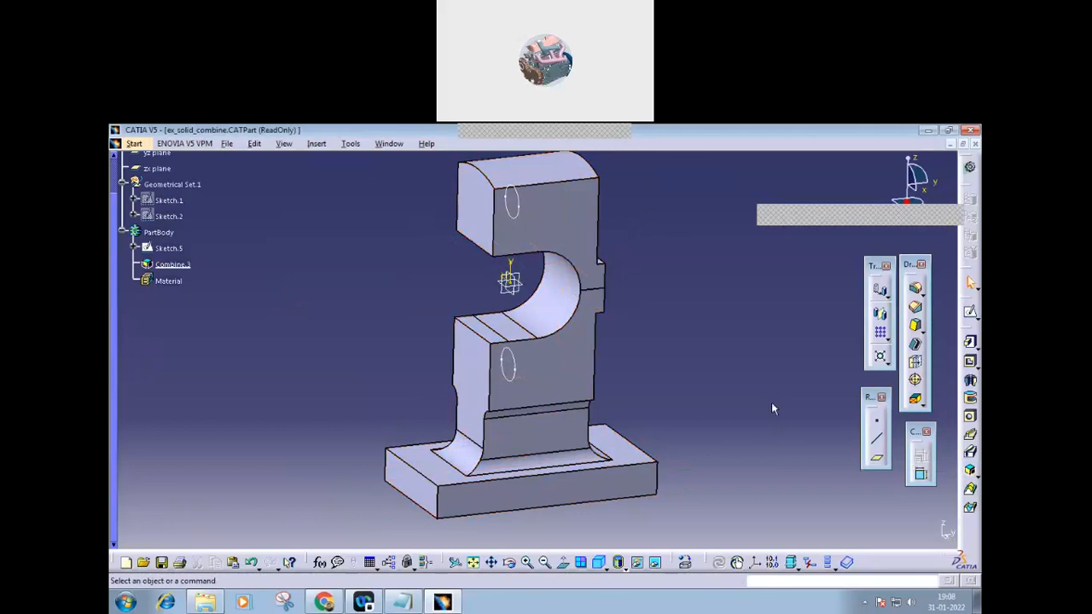
- Close ex_solid_combine.CATPart without saving its changes
click(515, 372)
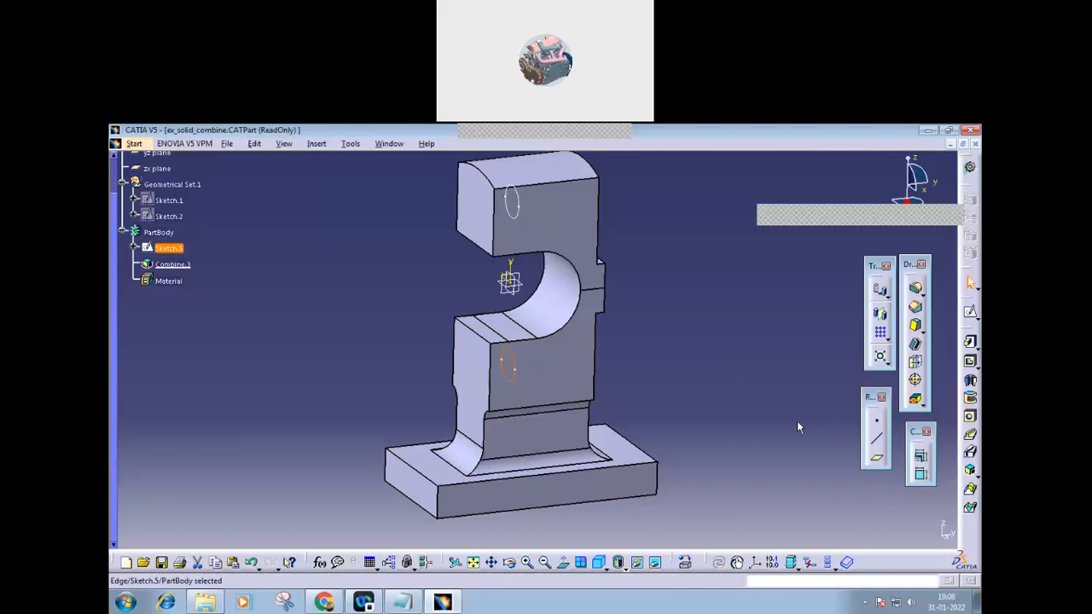
click(322, 232)
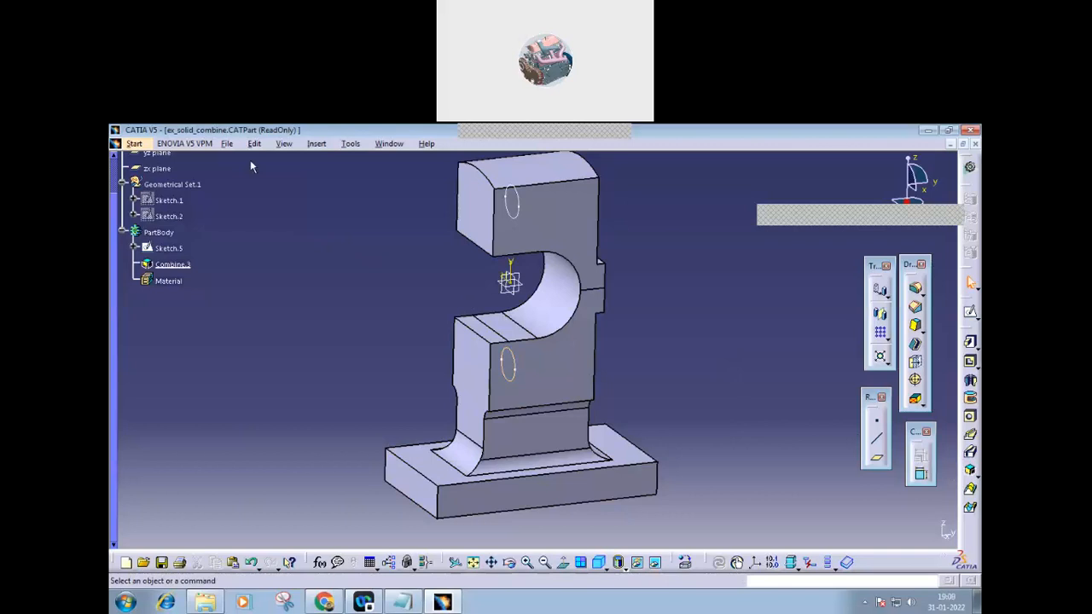
click(226, 144)
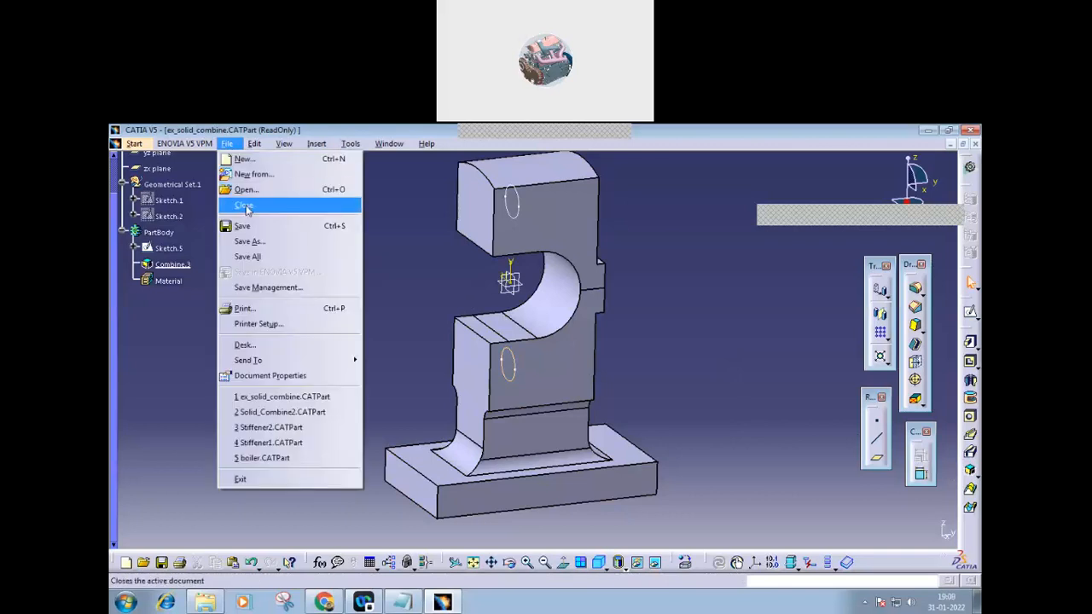
click(245, 207)
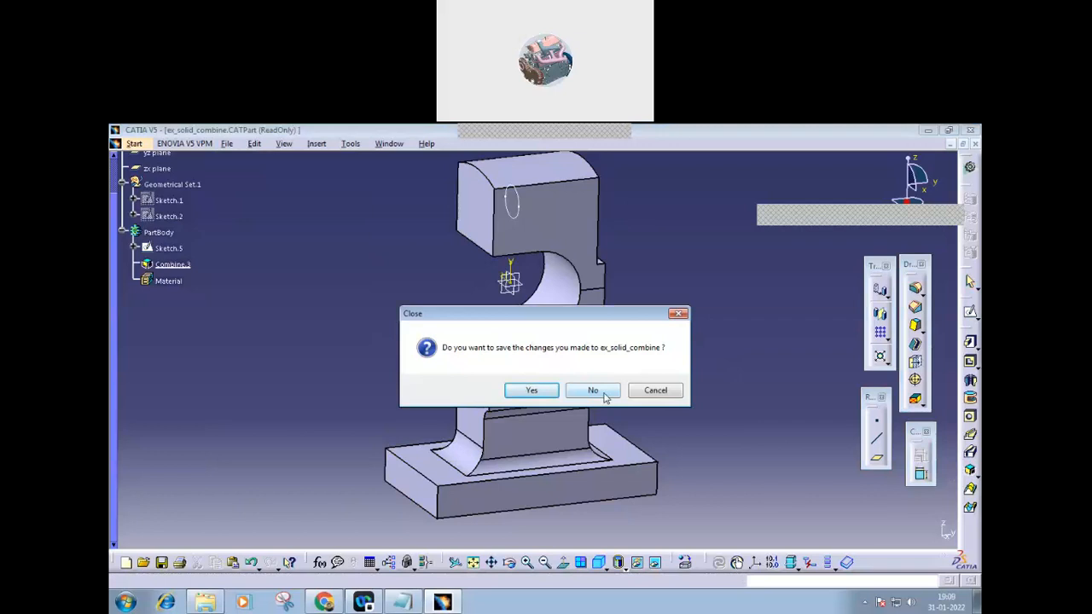
click(602, 394)
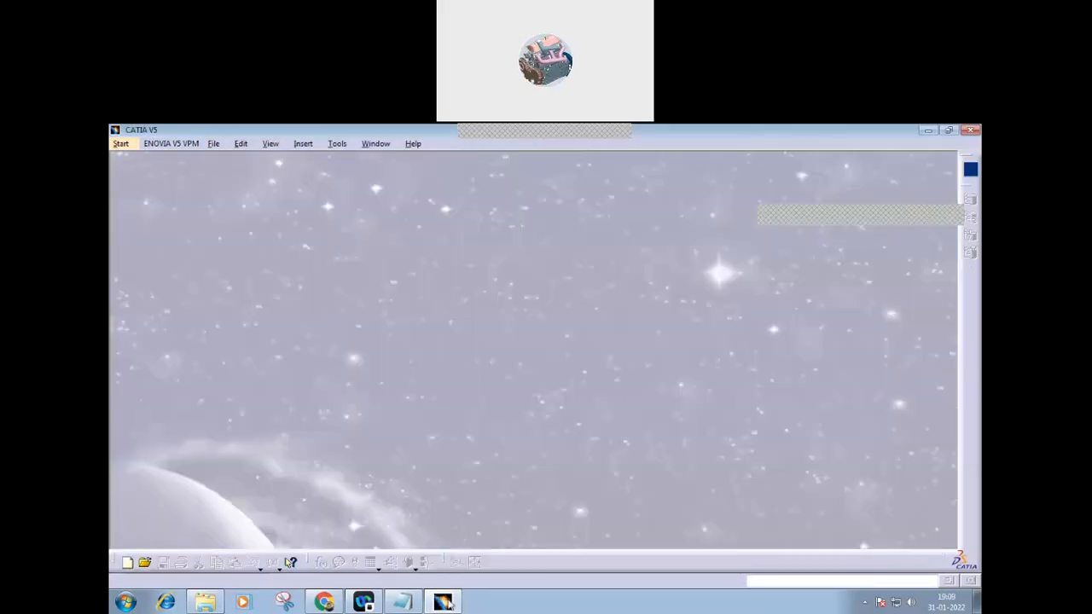
- Switch to Chrome and examine all dimensioned views in main_body.pdf, from the main body to the bolt, before returning to CATIA
click(323, 602)
drag(975, 371, 980, 395)
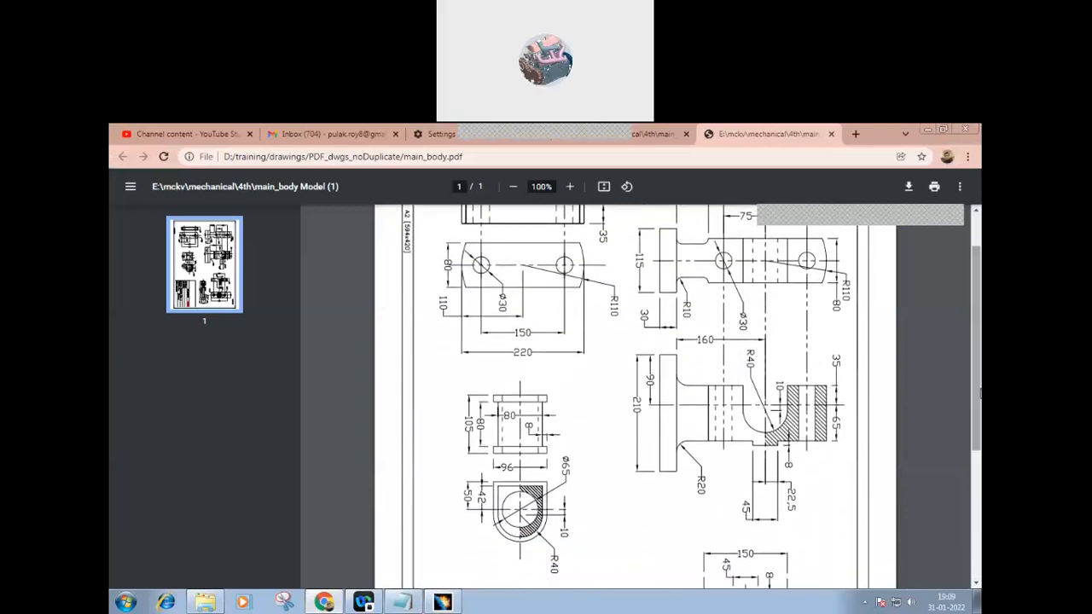
scroll(973, 418, down, 3)
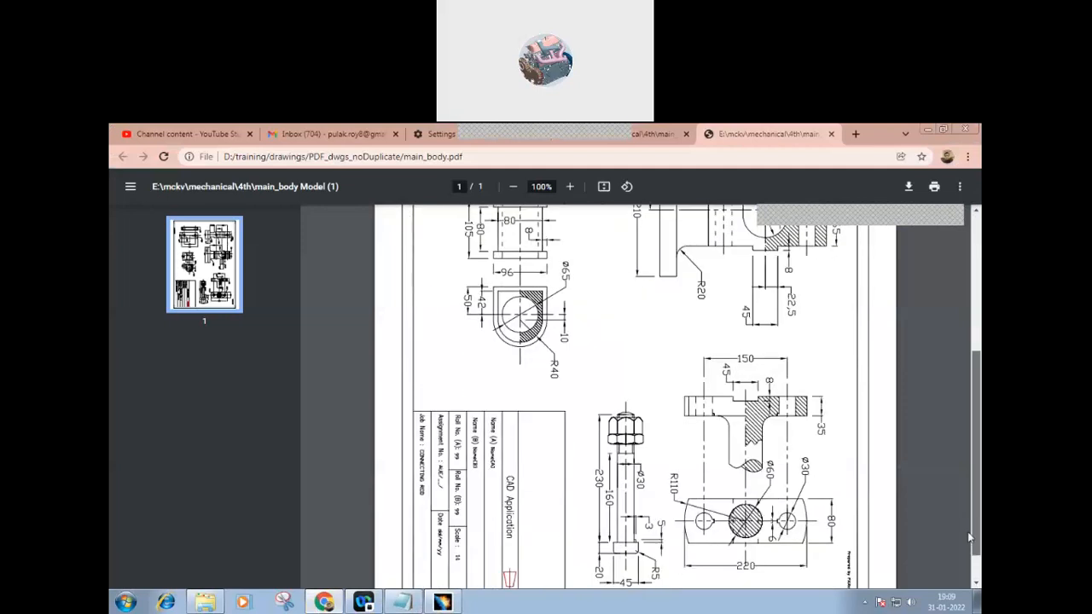
scroll(960, 367, up, 3)
scroll(957, 436, down, 5)
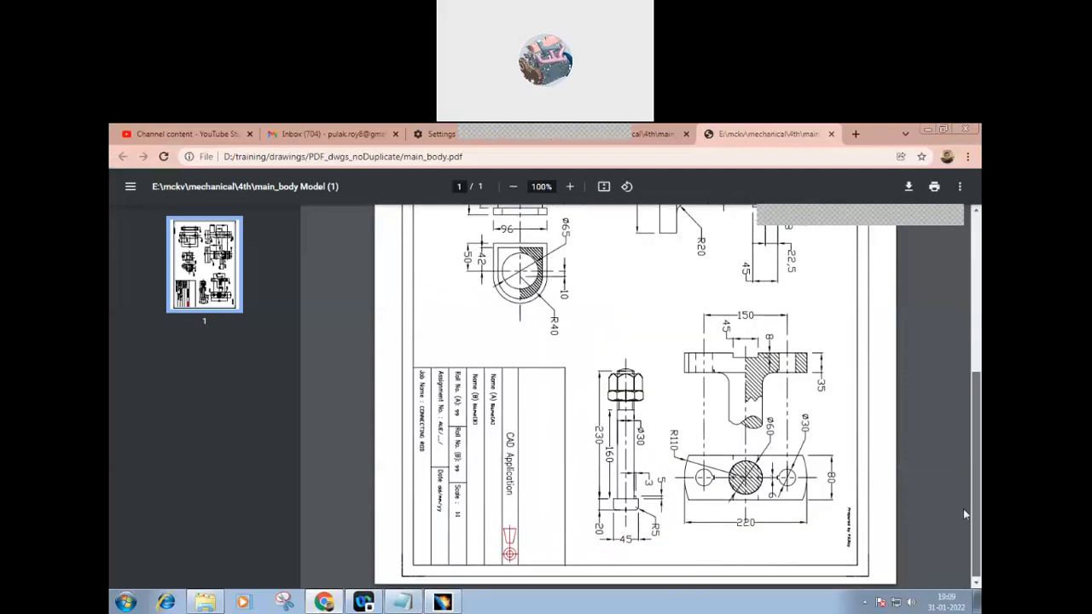
scroll(963, 508, up, 4)
scroll(965, 417, up, 3)
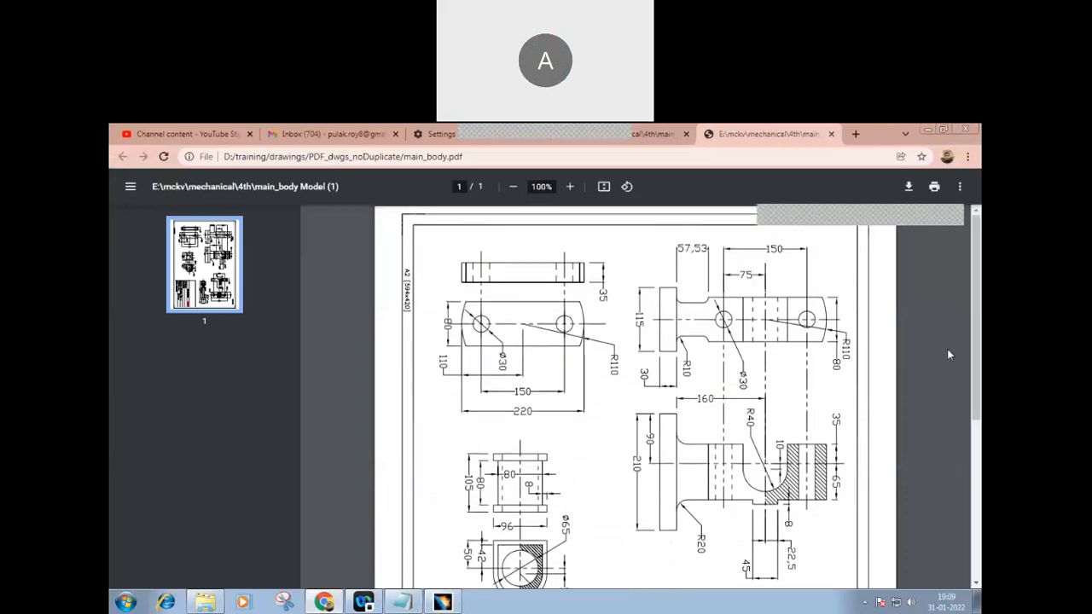
click(928, 132)
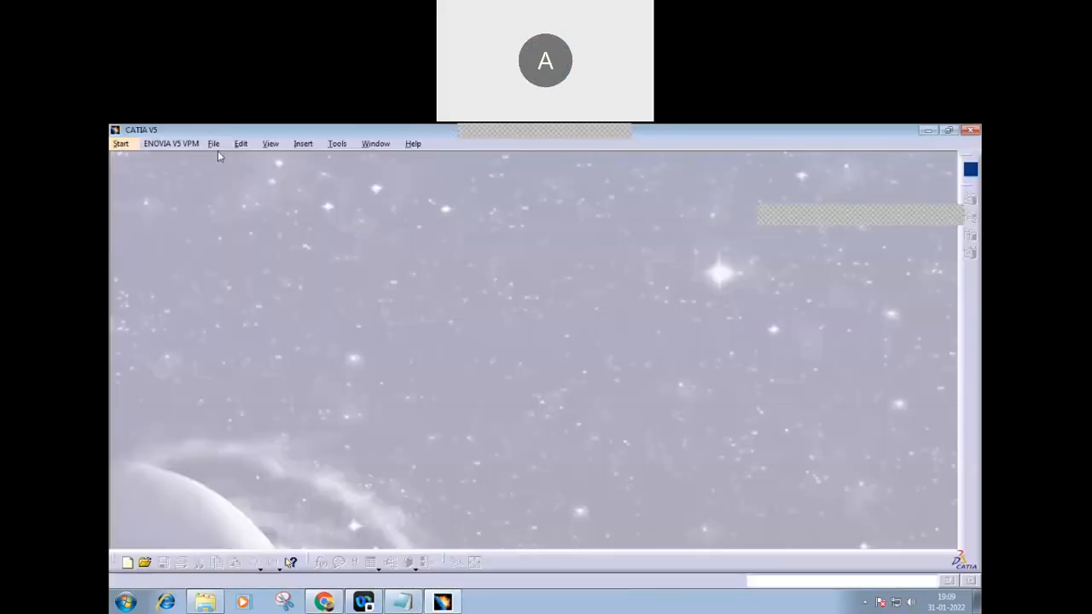
- Create a new, empty part in the Part Design workbench, leaving no plane selected
click(132, 145)
mouse_move(152, 176)
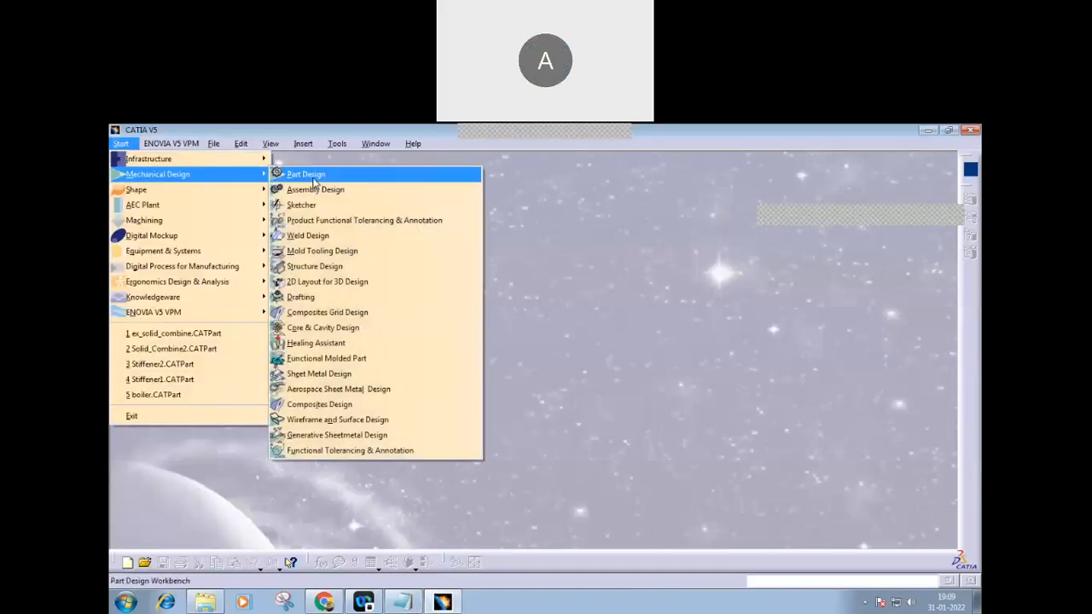
click(313, 177)
click(887, 529)
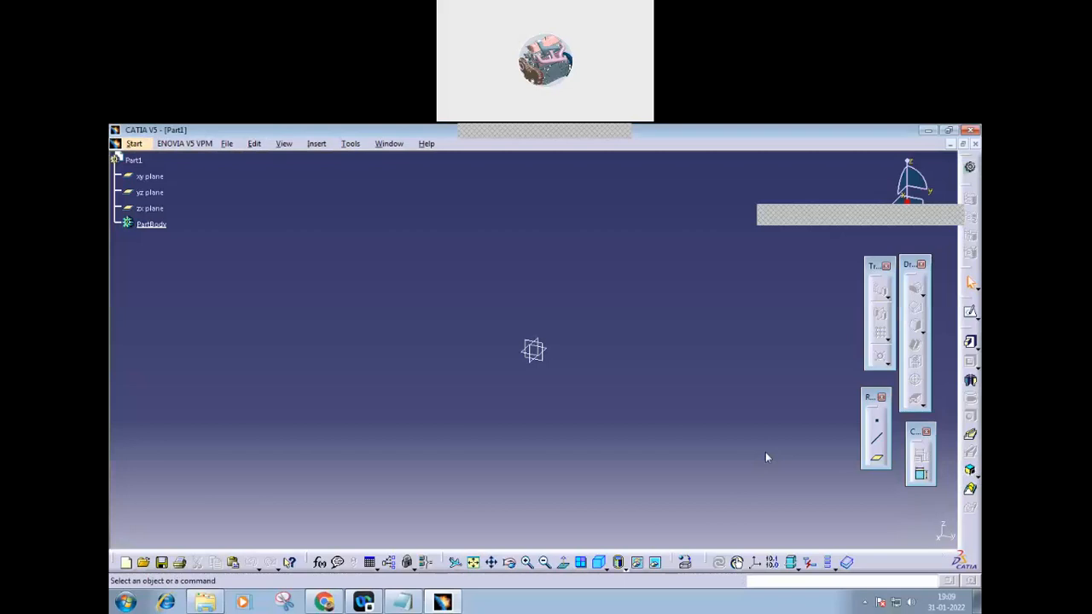
click(536, 363)
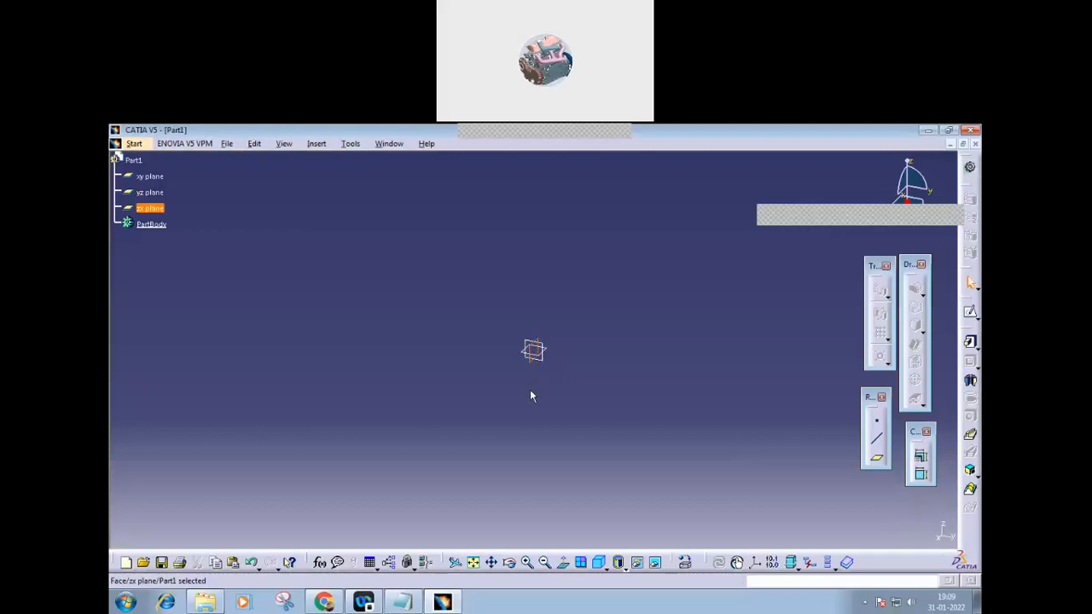
click(553, 396)
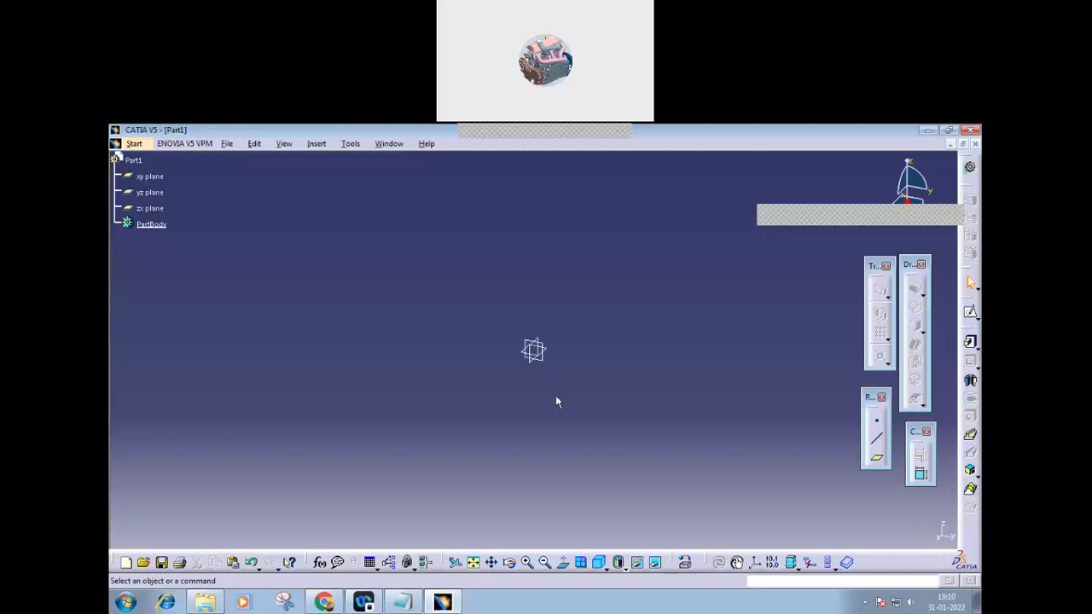
- Open Solid_Combine1.CATPart from the stiffener folder and dismiss the incident report
click(227, 144)
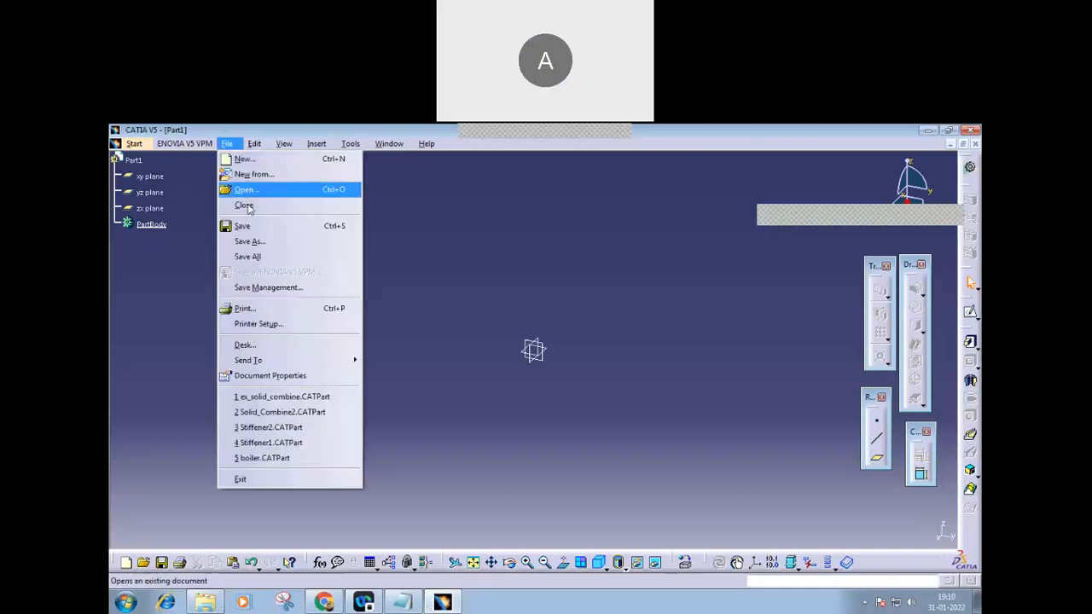
click(247, 189)
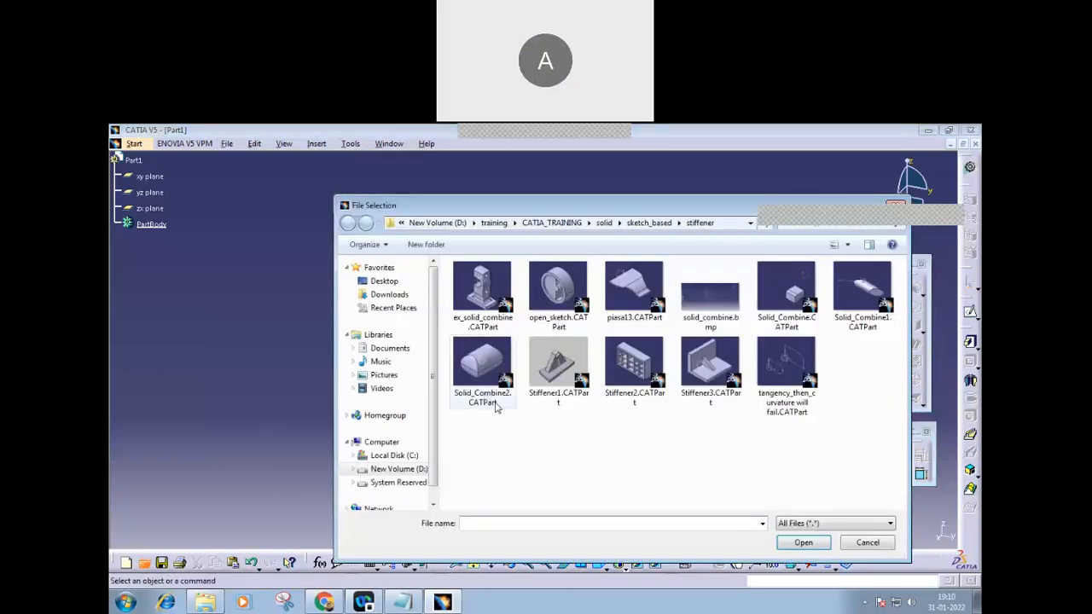
click(862, 295)
click(804, 543)
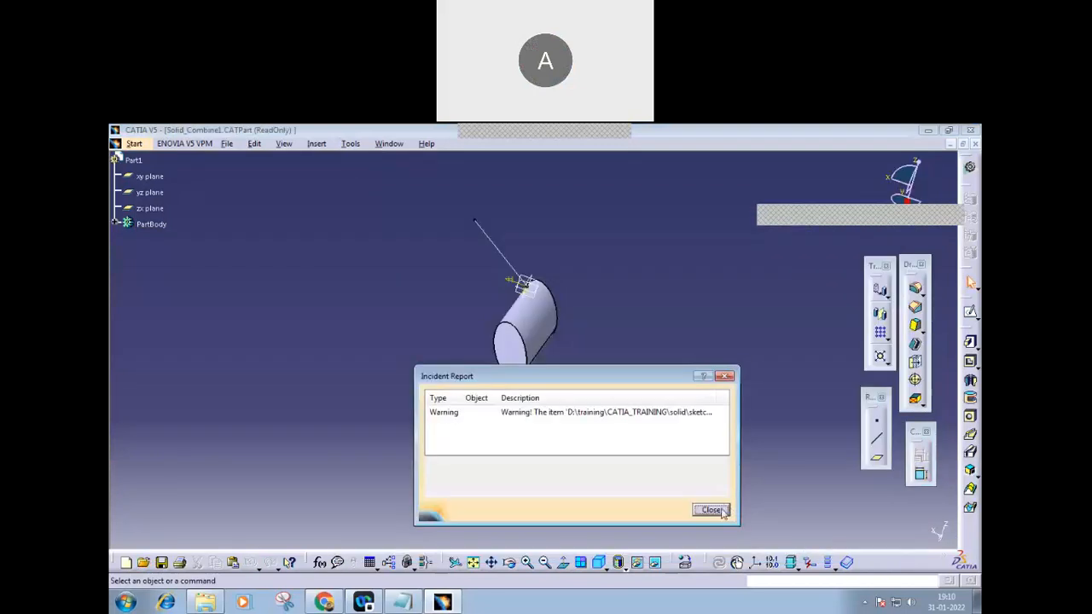
click(721, 511)
- Open the combined solid's definition and examine its two profiles and first direction from several angles, leaving the settings unchanged
middle_drag(498, 446, 483, 256)
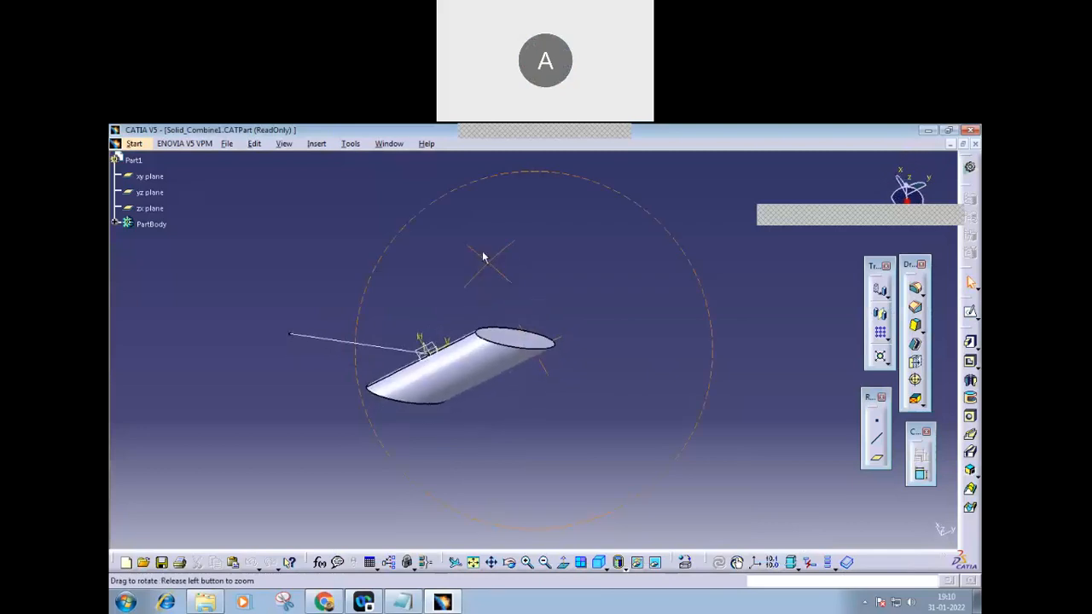
double_click(450, 368)
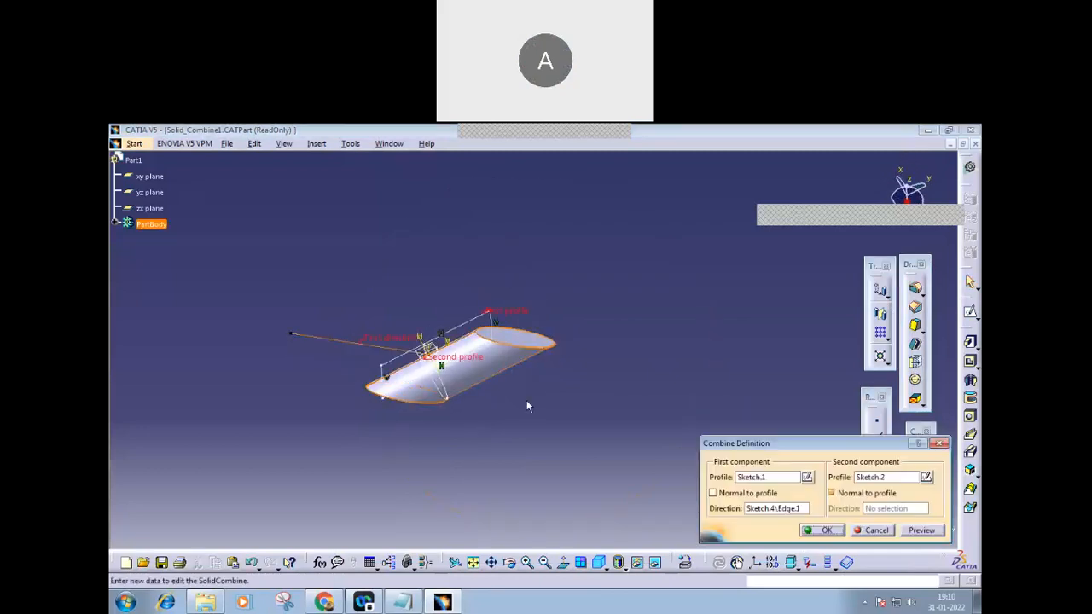
middle_drag(353, 510, 391, 447)
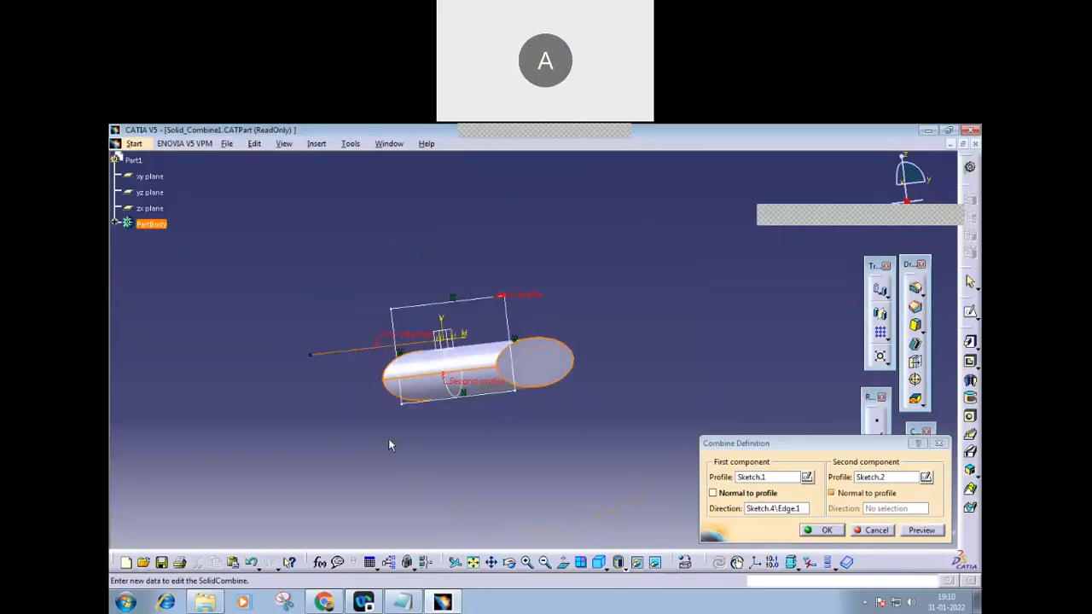
middle_drag(466, 417, 467, 442)
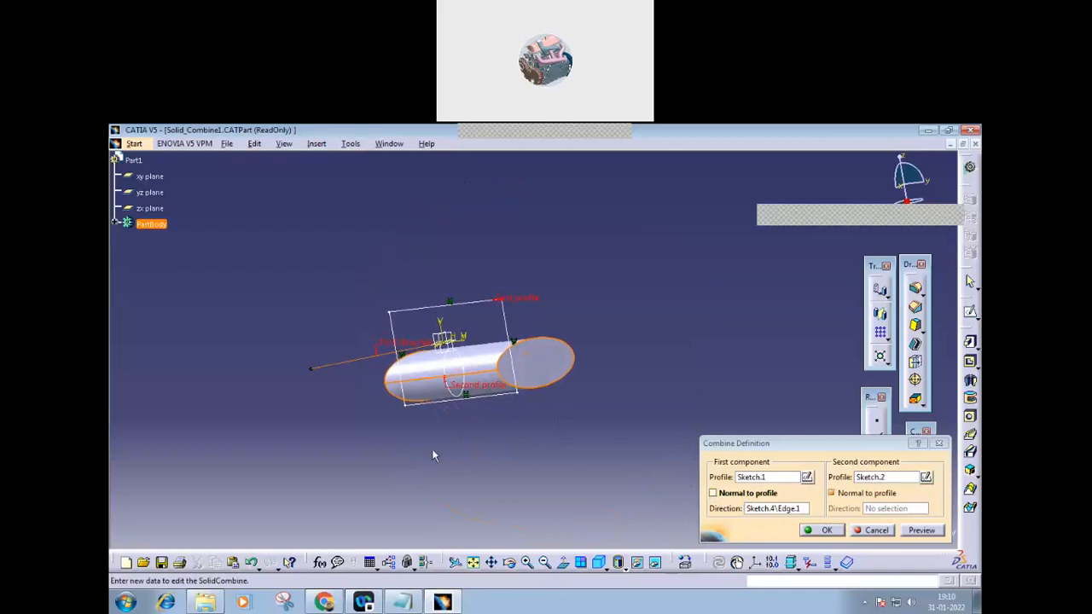
mouse_move(443, 455)
middle_down()
mouse_move(668, 346)
mouse_move(450, 436)
middle_up()
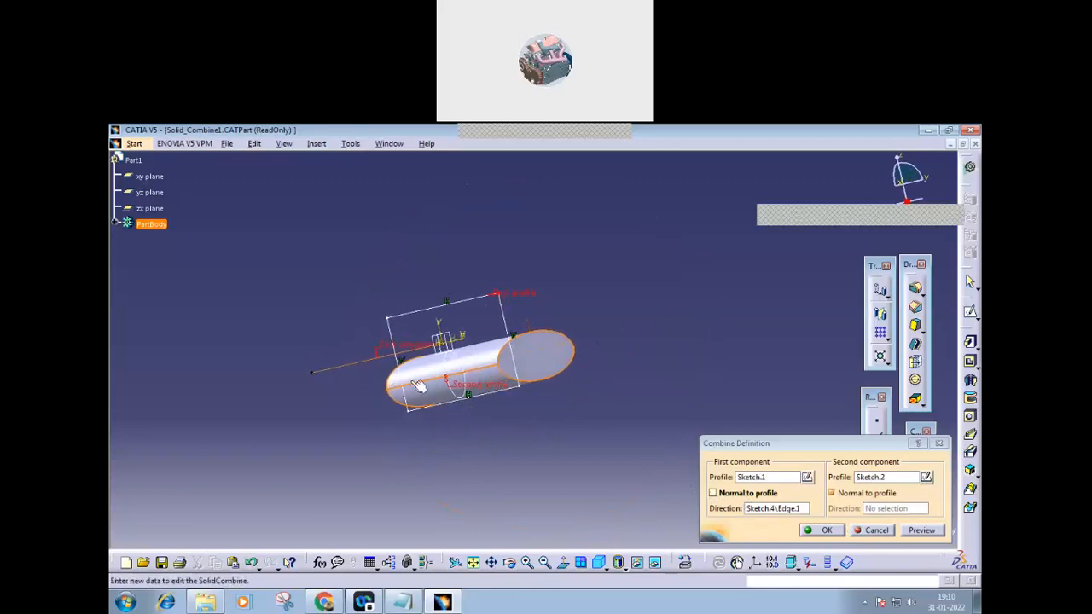
middle_drag(432, 446, 554, 405)
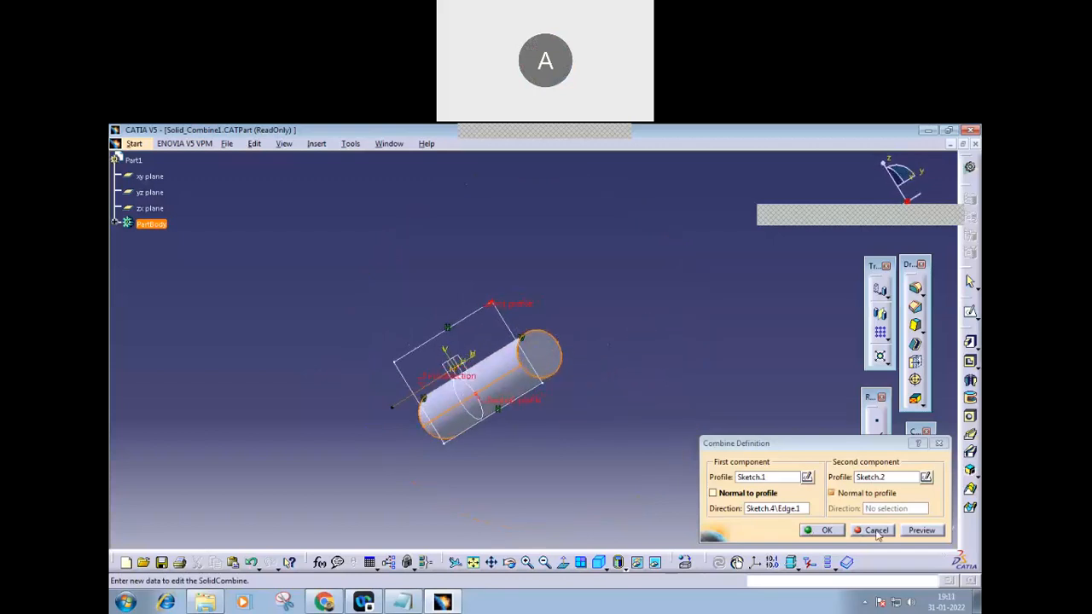
click(810, 531)
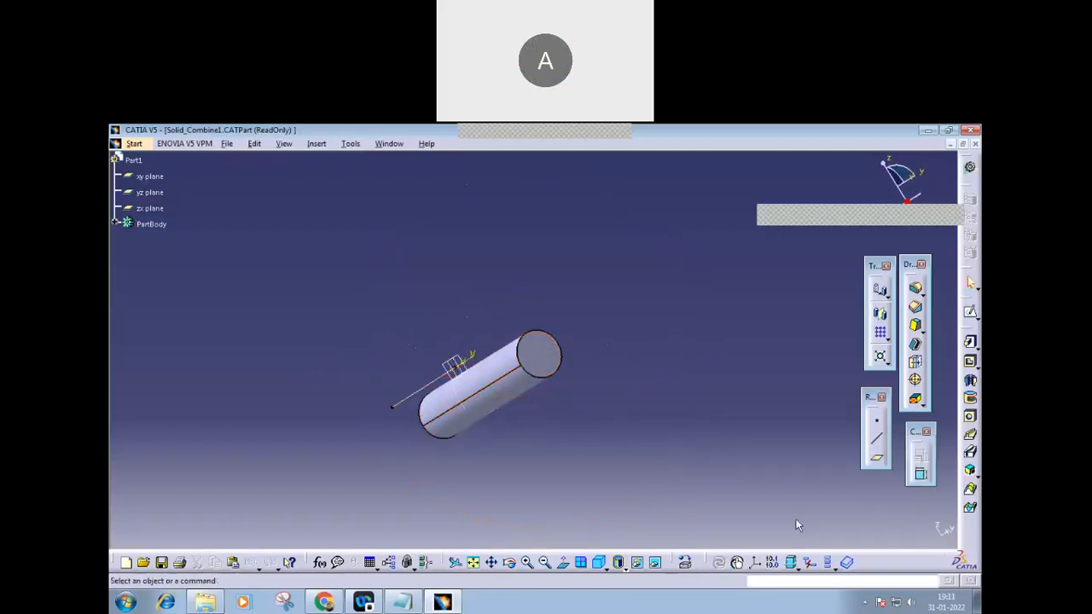
- Delete the Combine.1 feature from PartBody, keeping its parent sketches
click(118, 223)
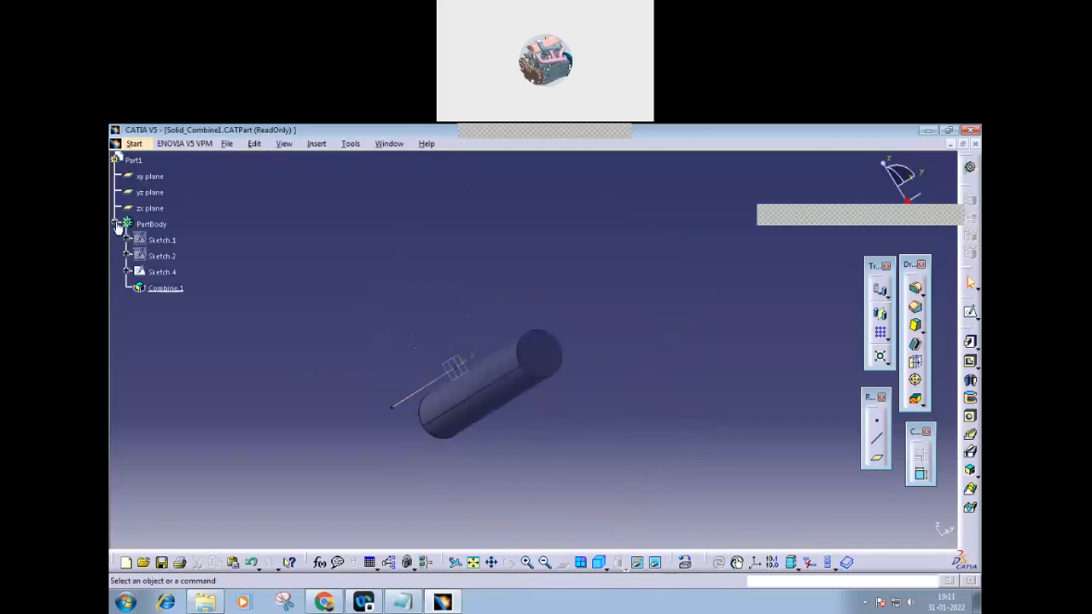
click(171, 288)
right_click(175, 289)
click(221, 469)
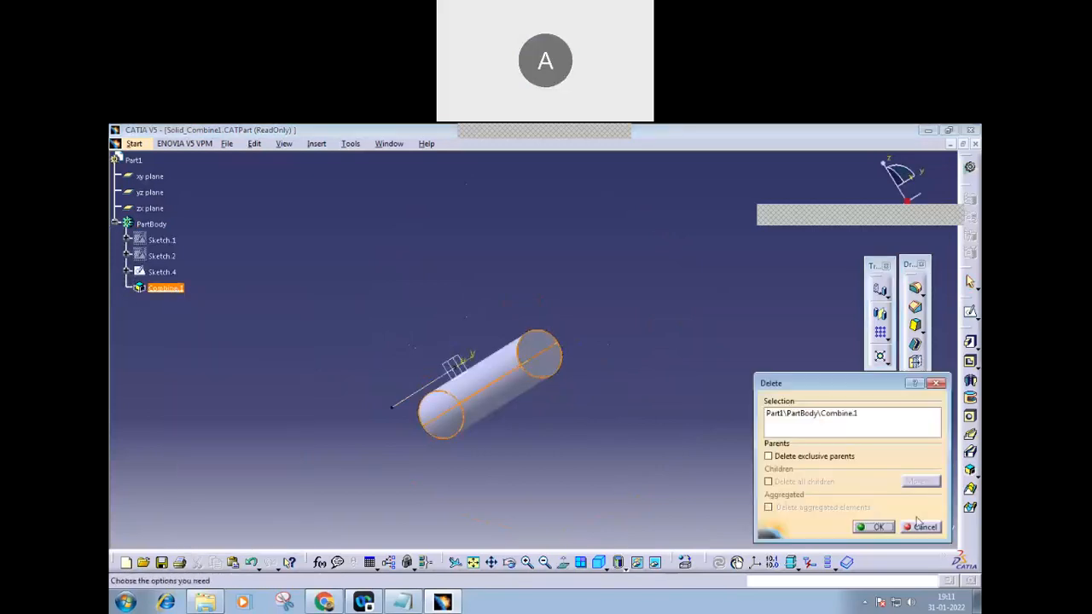
click(888, 529)
mouse_move(512, 458)
middle_down()
mouse_move(436, 458)
mouse_move(407, 444)
mouse_move(451, 402)
mouse_move(487, 407)
mouse_move(447, 307)
mouse_move(478, 302)
mouse_move(556, 378)
mouse_move(594, 447)
mouse_move(581, 425)
middle_up()
mouse_move(665, 448)
middle_down()
mouse_move(645, 429)
mouse_move(642, 447)
middle_up()
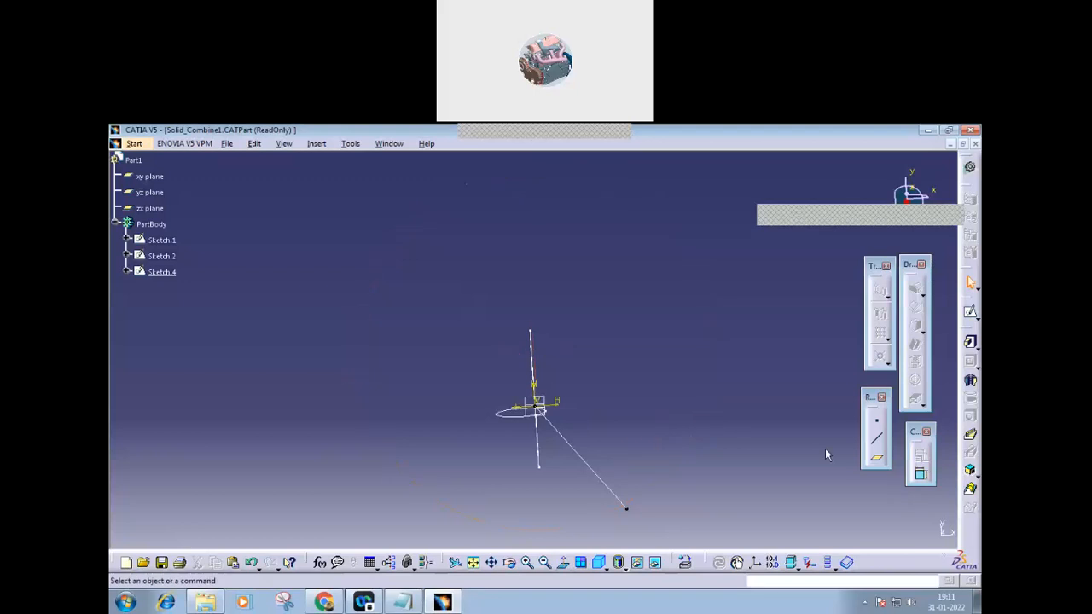
- Create a Solid Combine from Sketch.1, directed along the Sketch.4 line instead of normal to profile, and Sketch.2, normal to profile
click(971, 472)
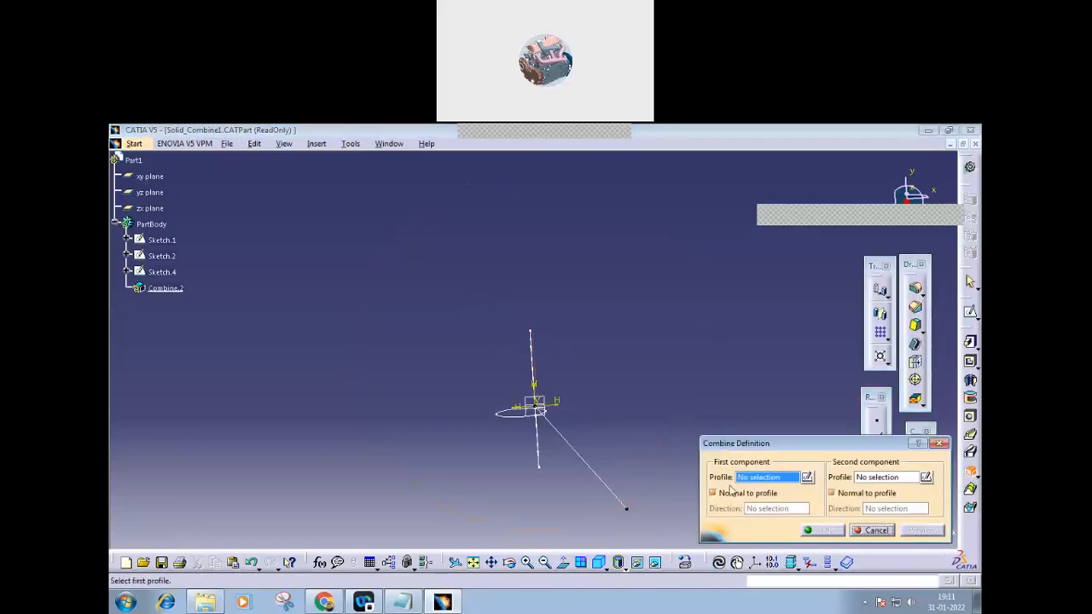
click(538, 455)
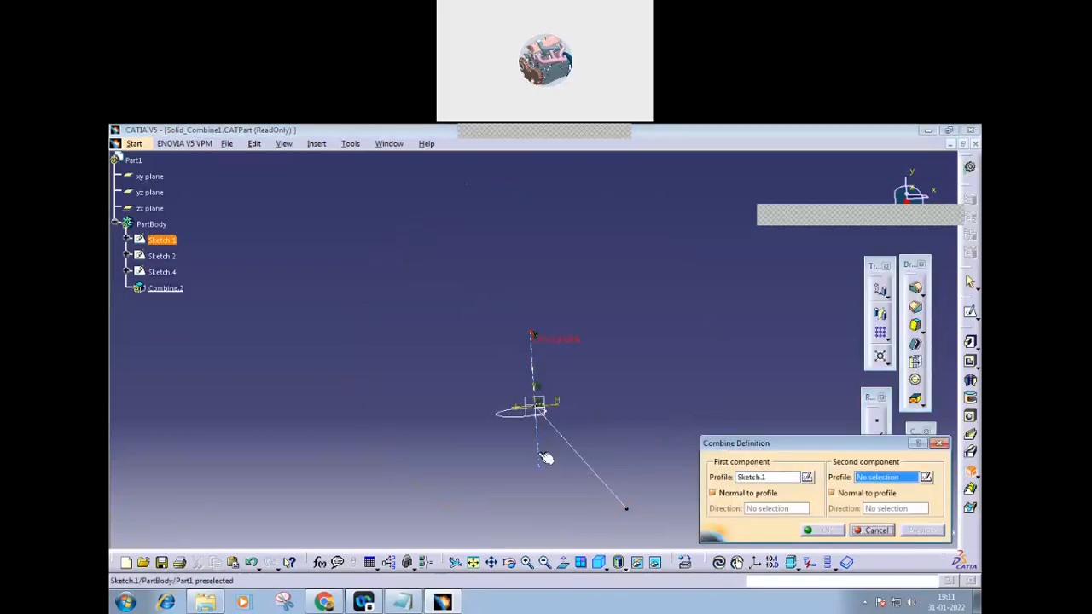
click(512, 422)
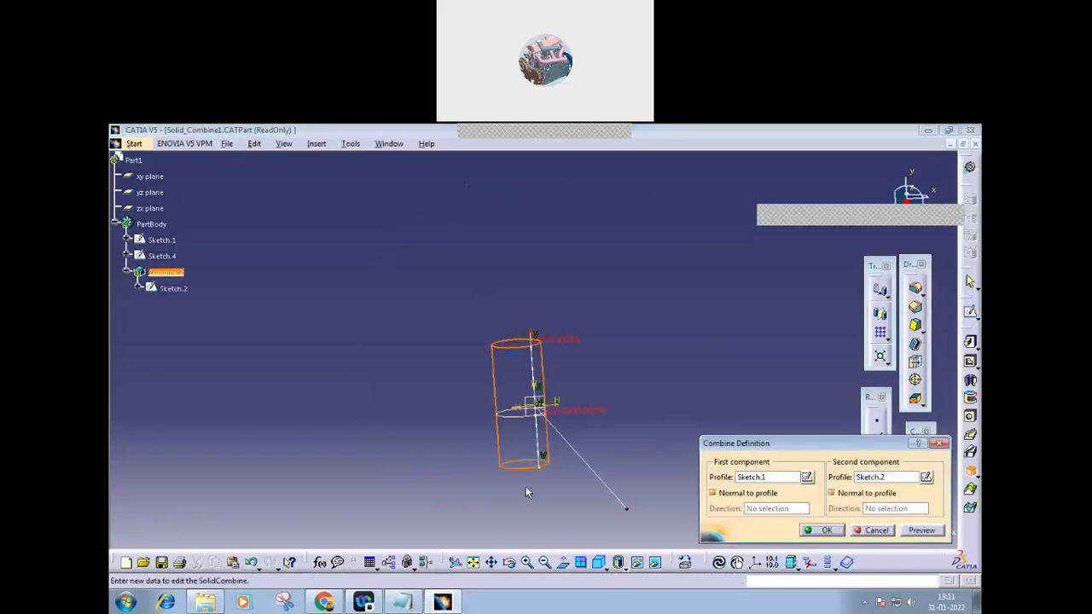
click(712, 494)
click(595, 469)
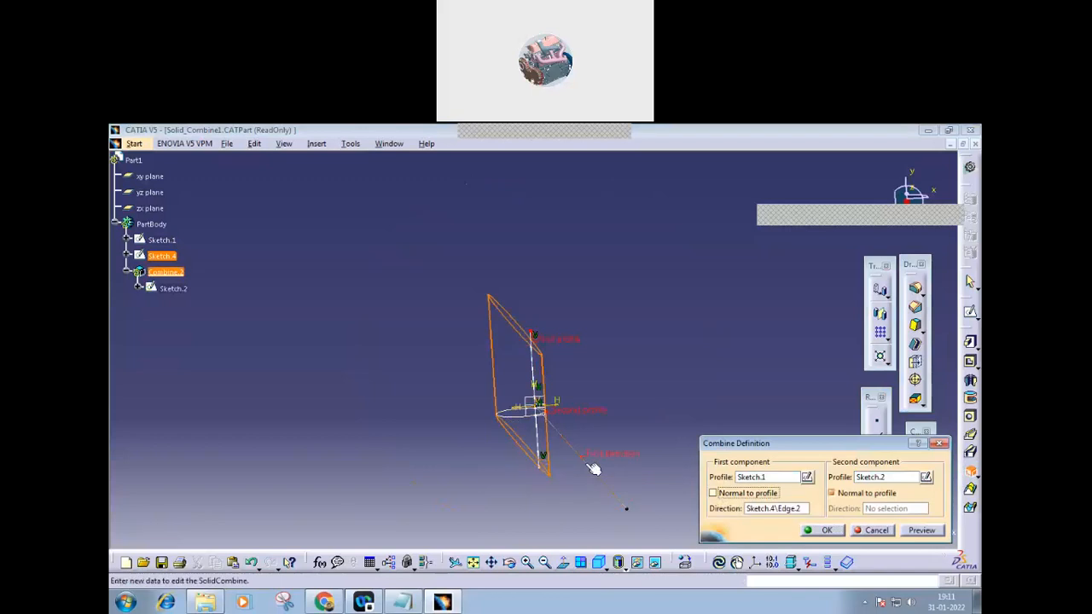
mouse_move(487, 452)
middle_down()
mouse_move(489, 442)
mouse_move(485, 464)
middle_up()
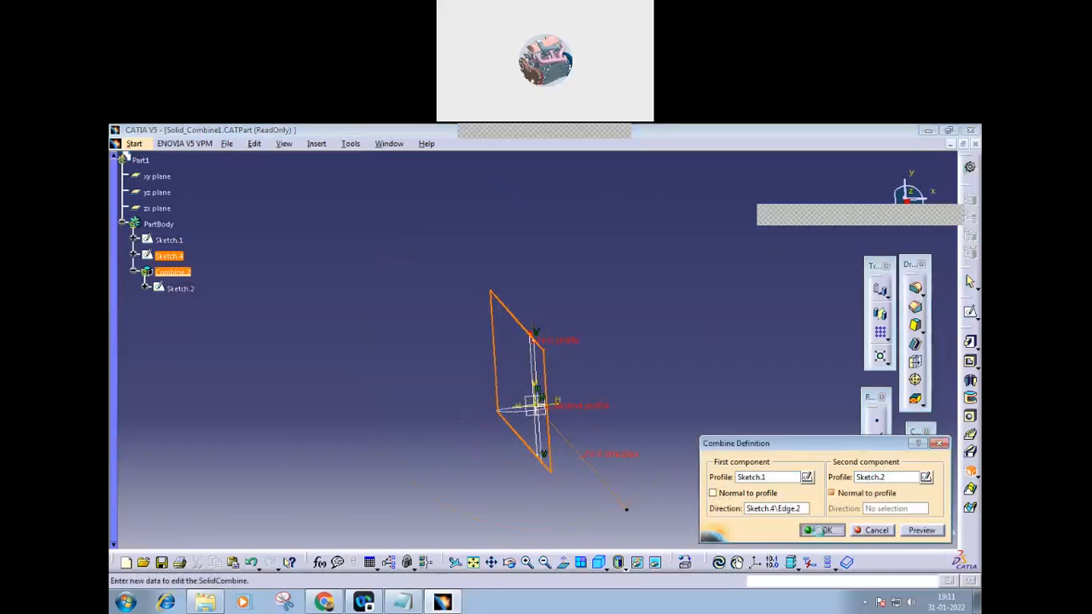
click(822, 531)
middle_drag(636, 465, 458, 370)
middle_drag(570, 421, 381, 411)
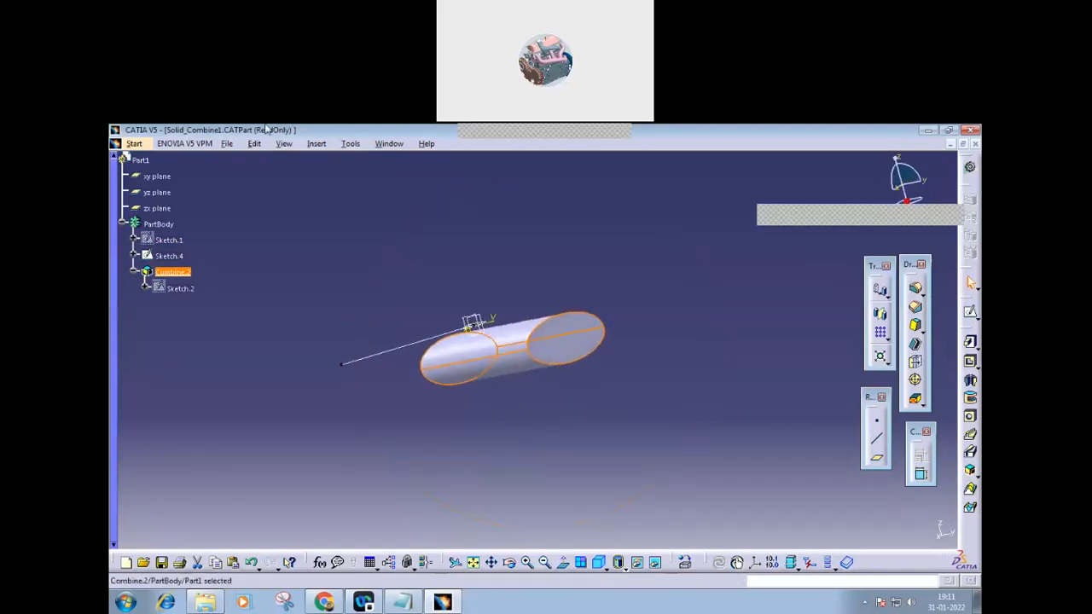
- Close Solid_Combine1.CATPart without saving its changes
click(227, 145)
click(249, 207)
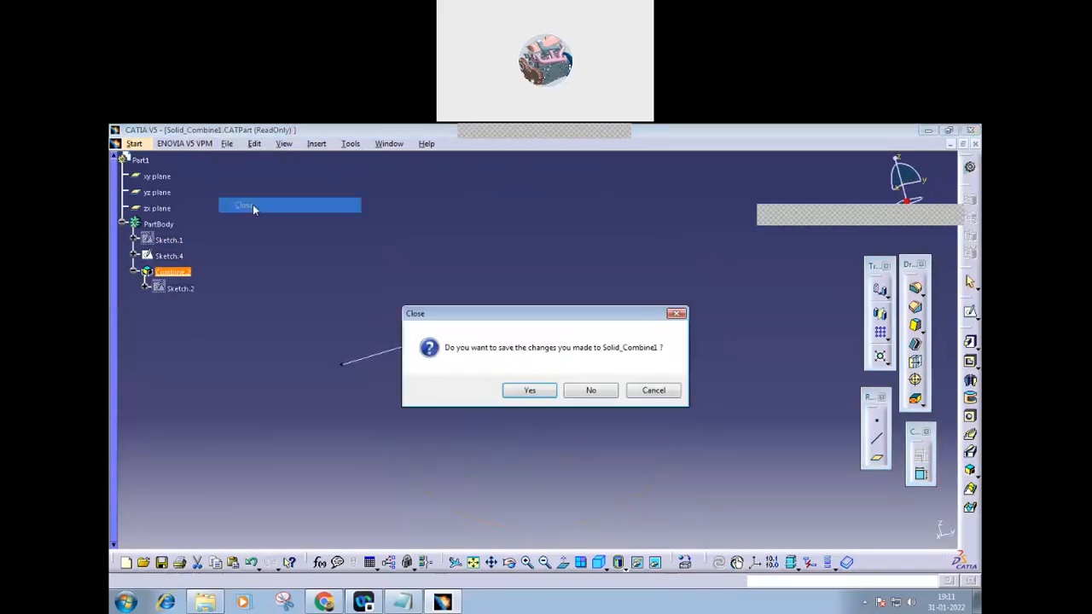
click(593, 391)
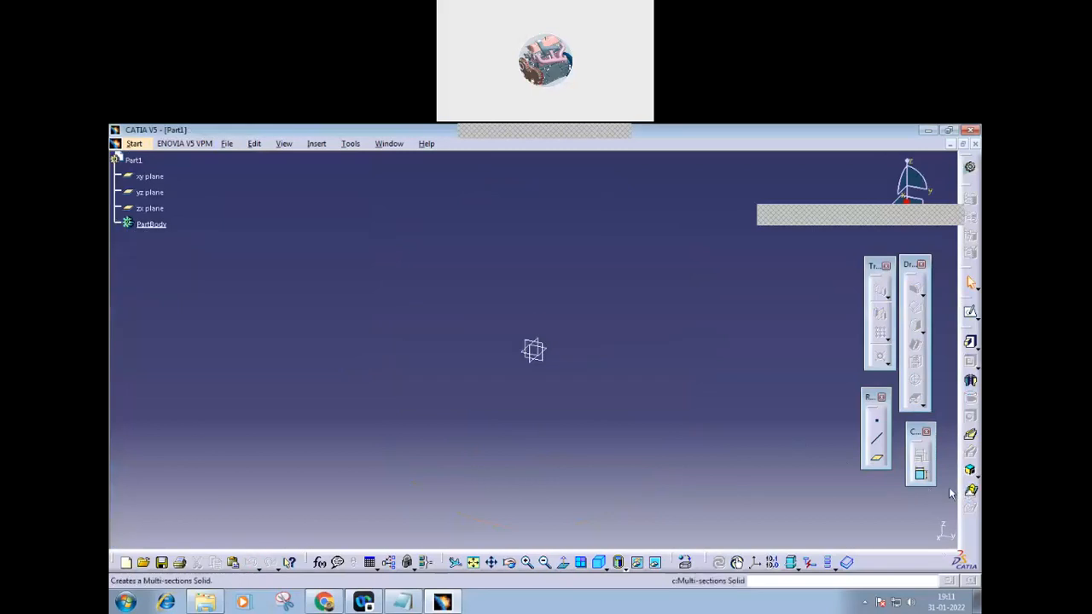
- Sketch a circle centred on the origin on the yz plane
click(970, 313)
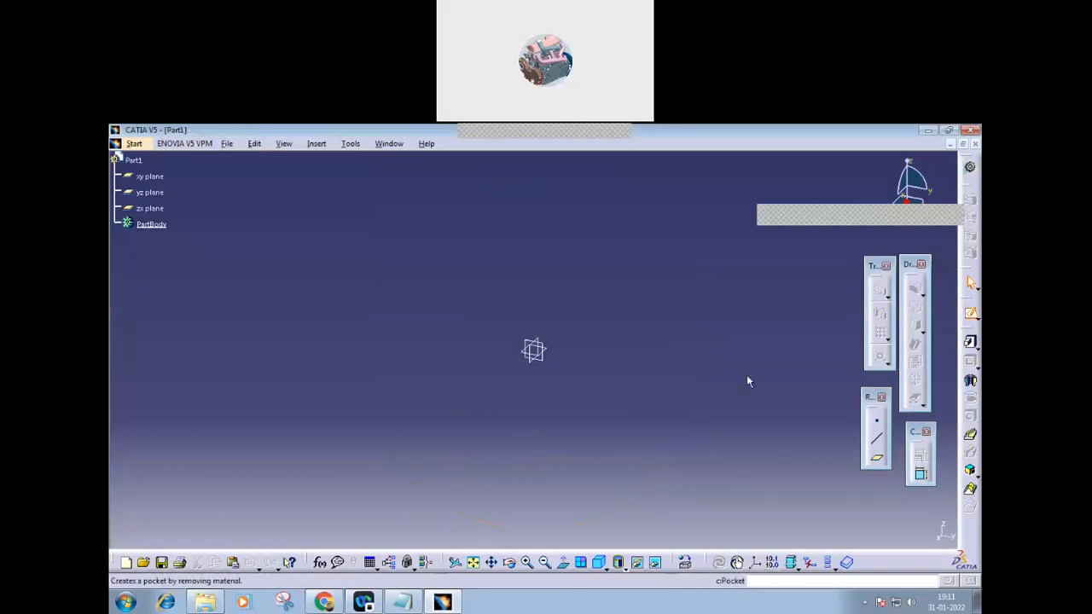
click(548, 363)
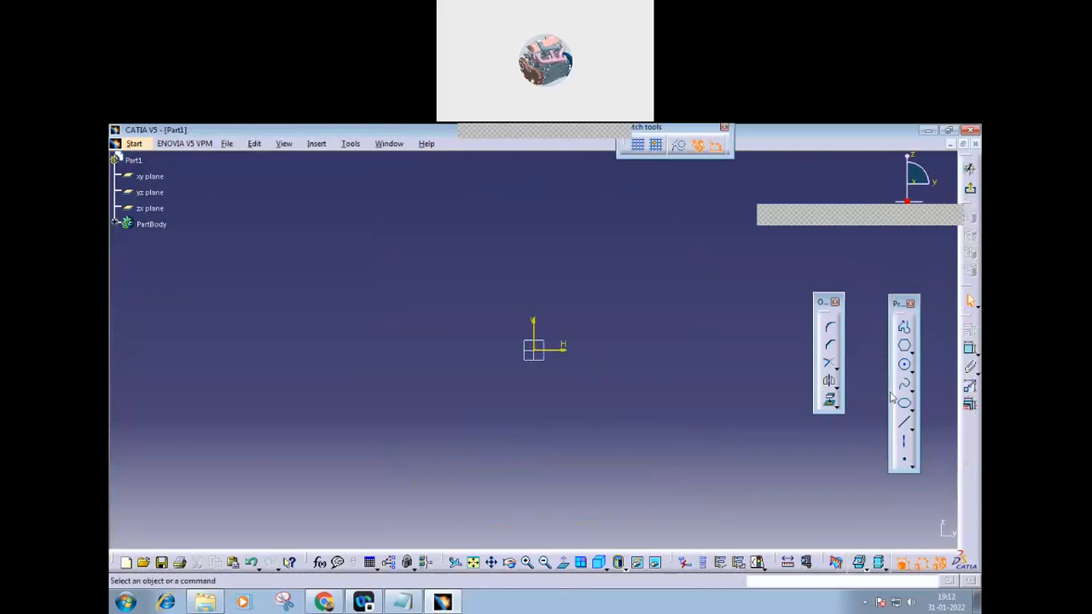
click(905, 364)
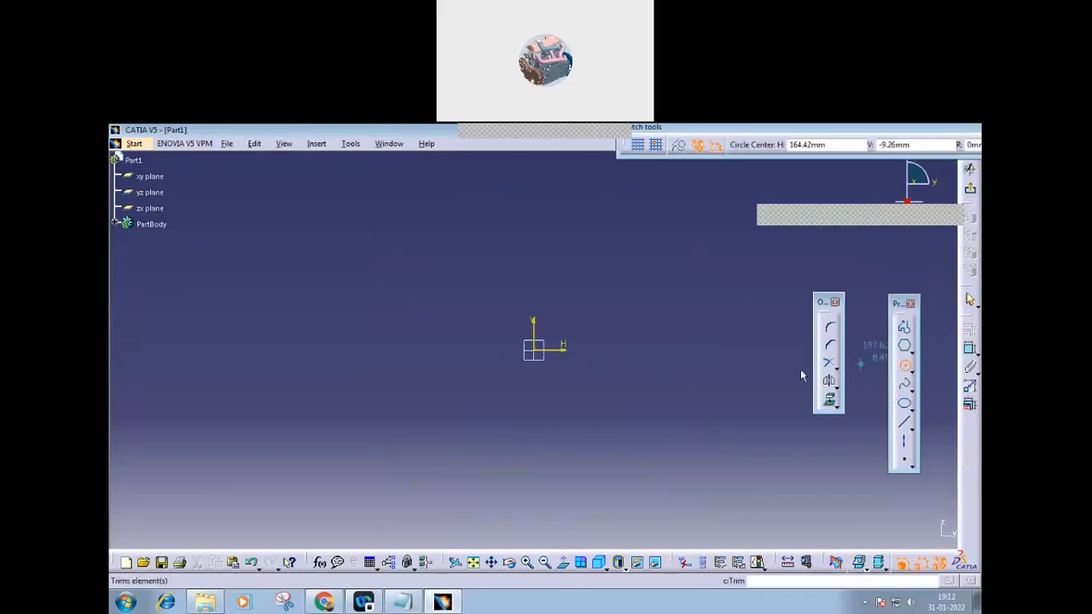
click(535, 349)
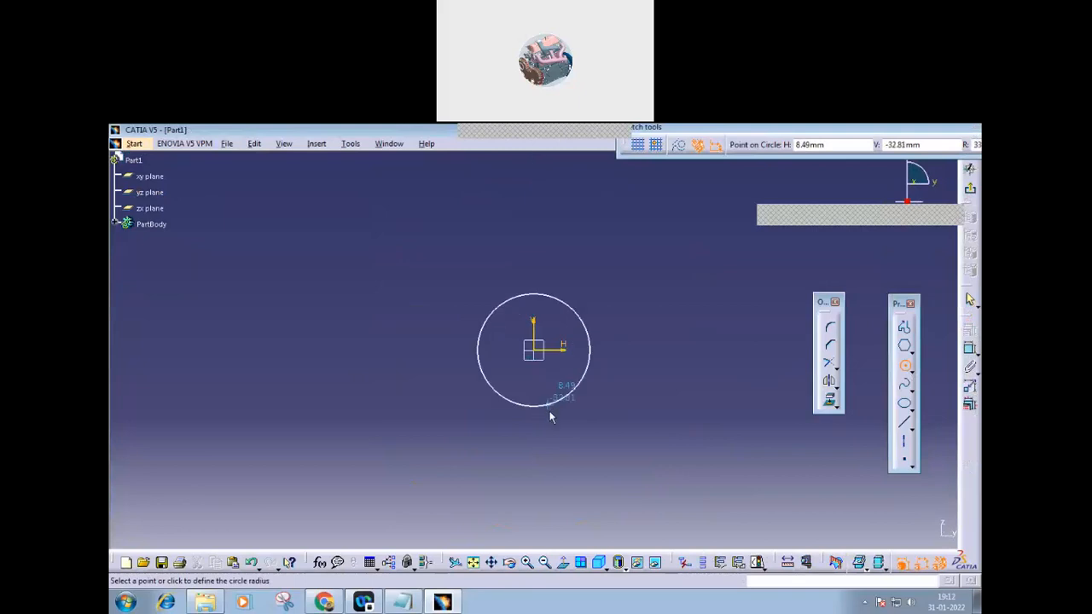
click(555, 423)
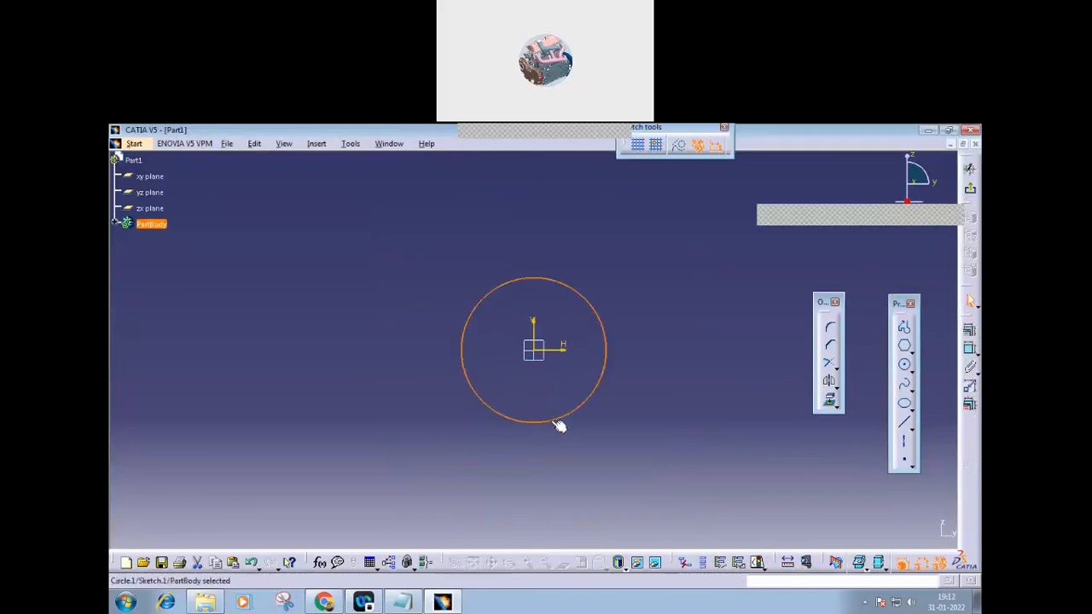
click(970, 189)
- Create a reference plane offset about 92 mm from the yz plane
click(549, 366)
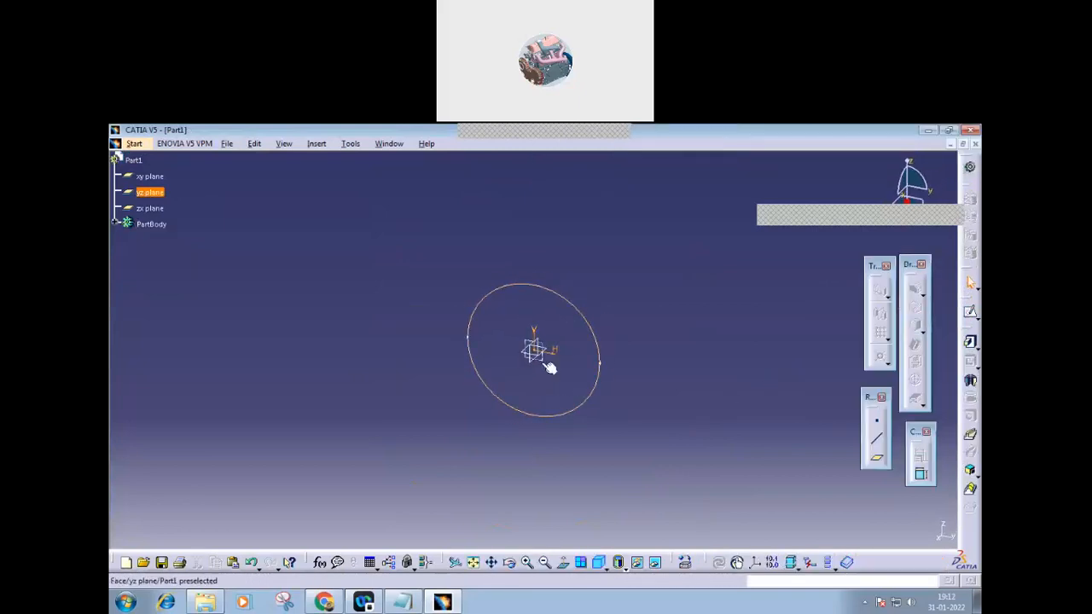
click(881, 461)
middle_drag(589, 452, 487, 346)
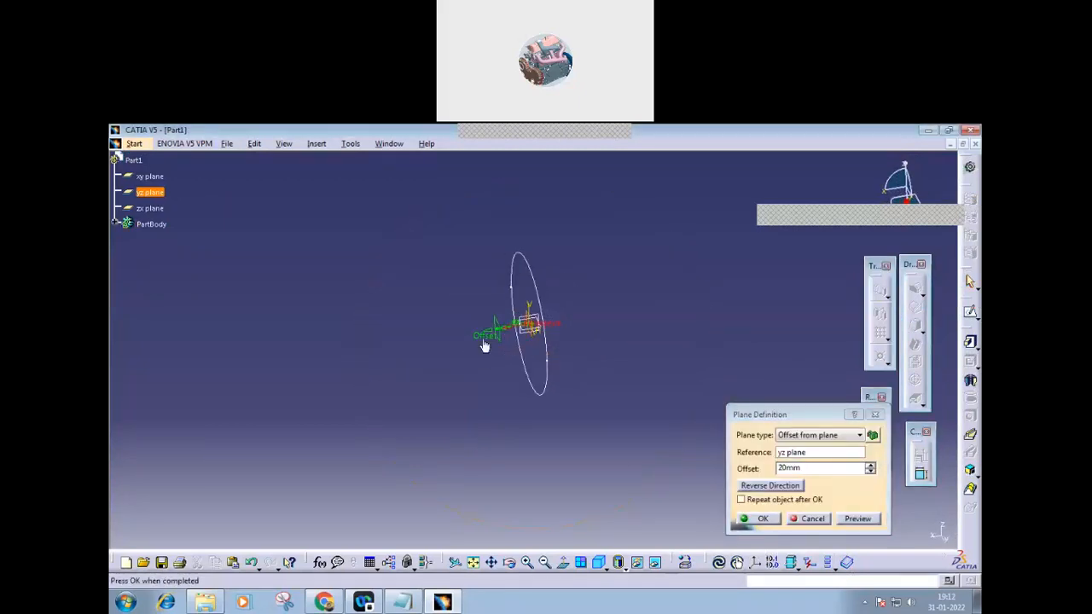
drag(455, 337, 370, 345)
click(757, 519)
- Sketch a circle on the new offset plane, centred on the origin and about half the size of the first circle
middle_drag(562, 459, 580, 406)
click(443, 379)
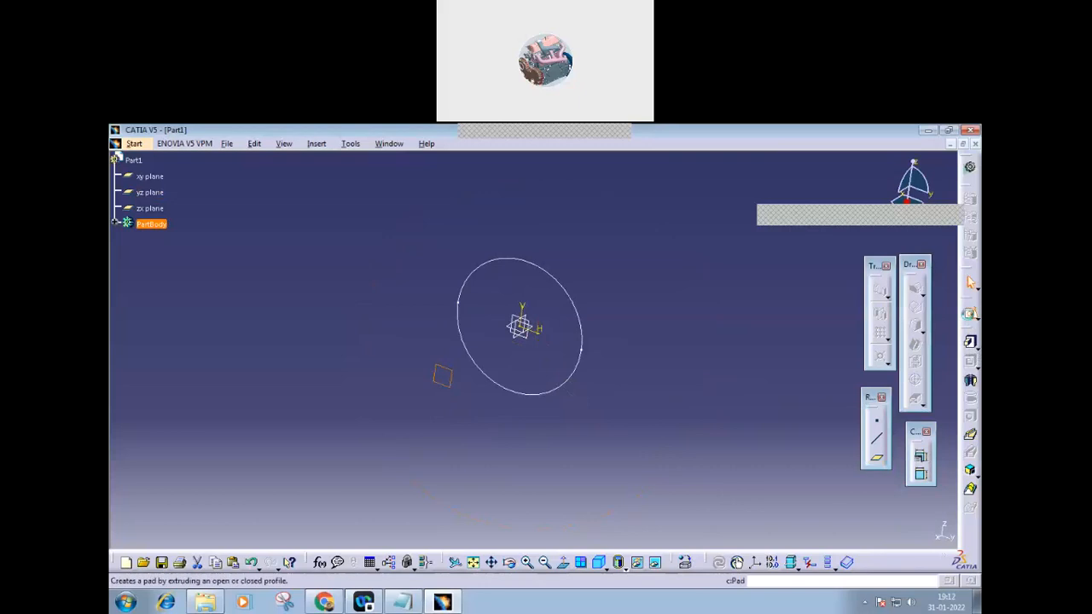
click(969, 315)
middle_drag(668, 439, 782, 342)
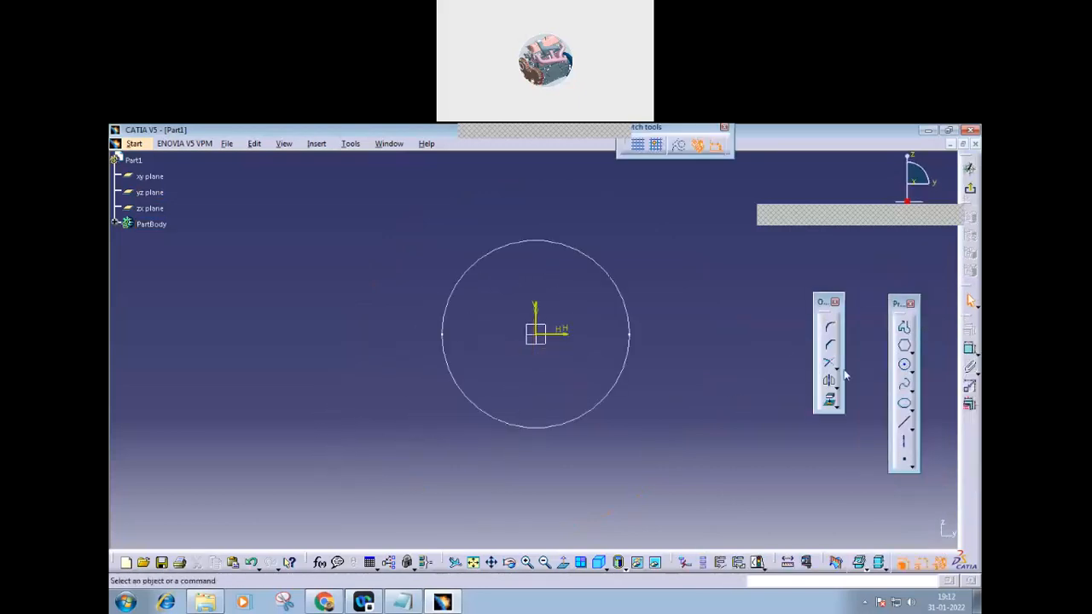
click(904, 364)
click(539, 338)
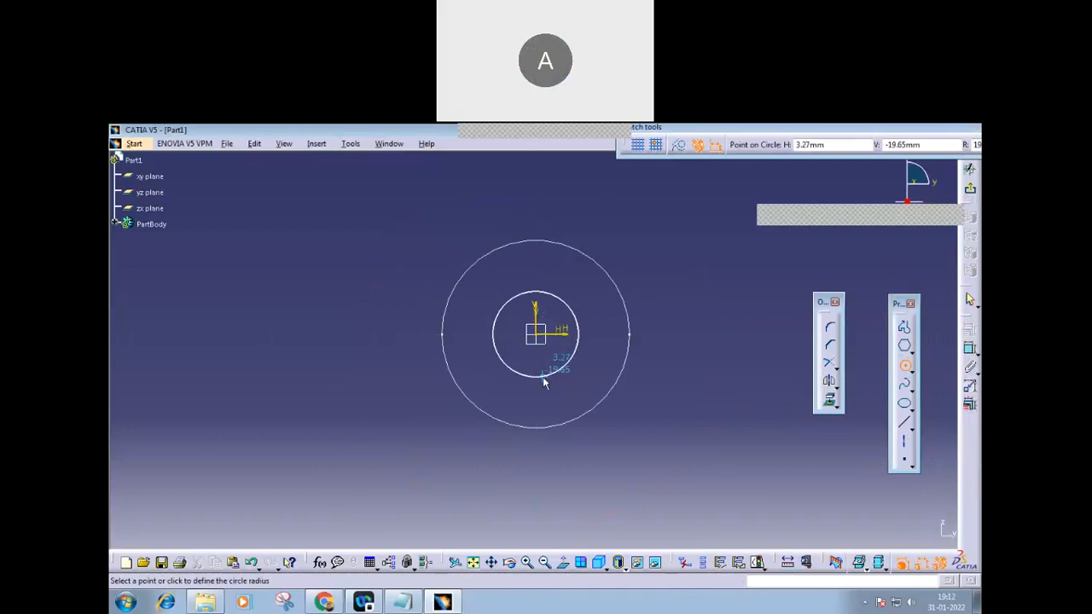
click(559, 377)
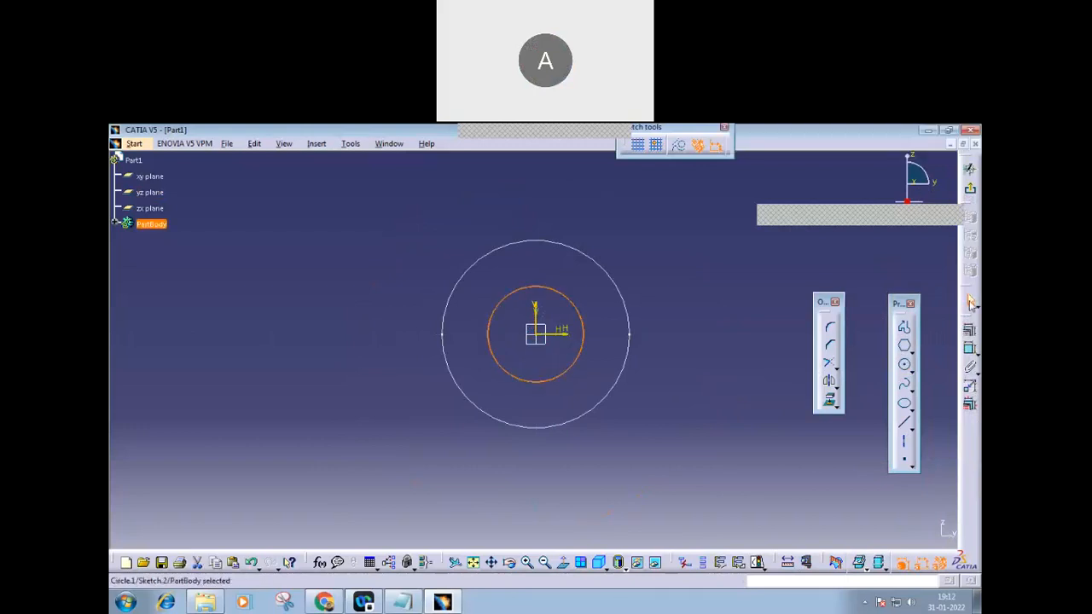
click(970, 300)
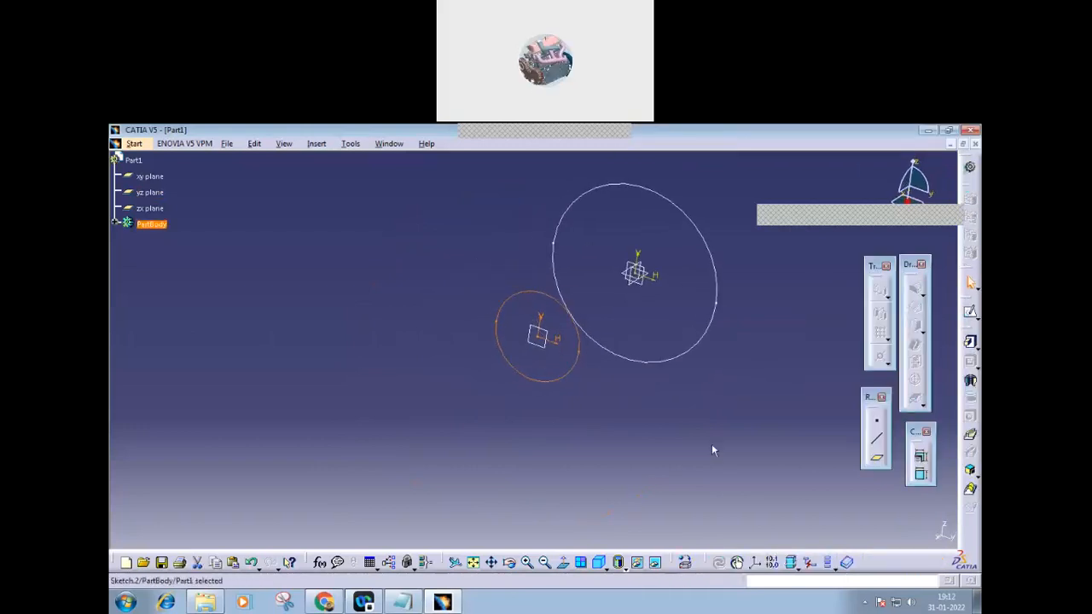
- Create a second reference plane offset 92 mm from the plane of the small circle
click(546, 349)
click(876, 458)
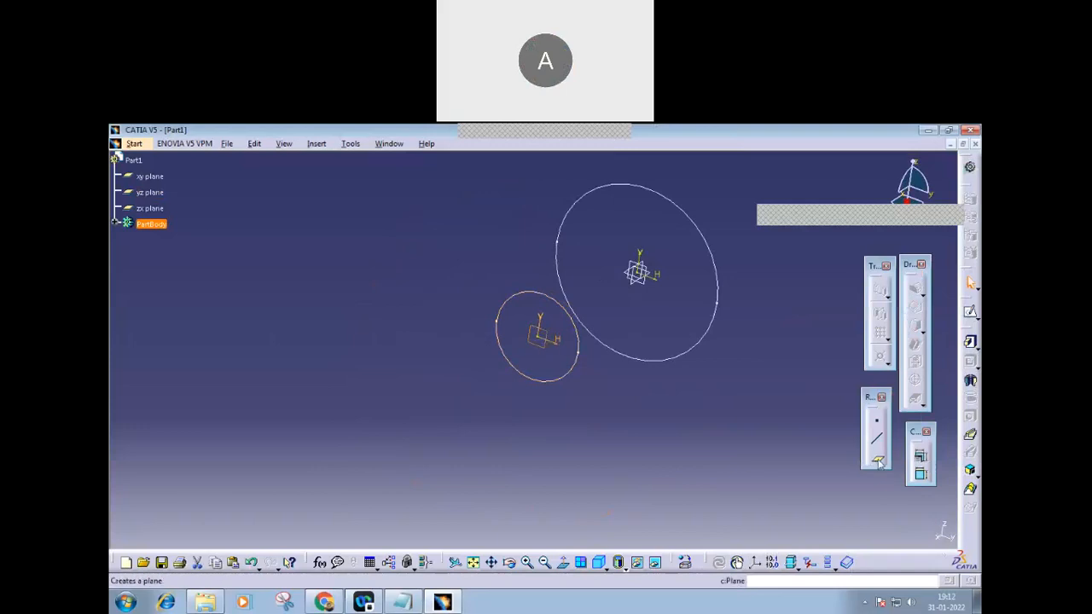
click(763, 518)
- Sketch a circle centred on the origin on the second offset plane, sized between the two existing circles
mouse_move(641, 464)
middle_down()
mouse_move(648, 449)
mouse_move(714, 415)
mouse_move(605, 453)
middle_up()
click(590, 436)
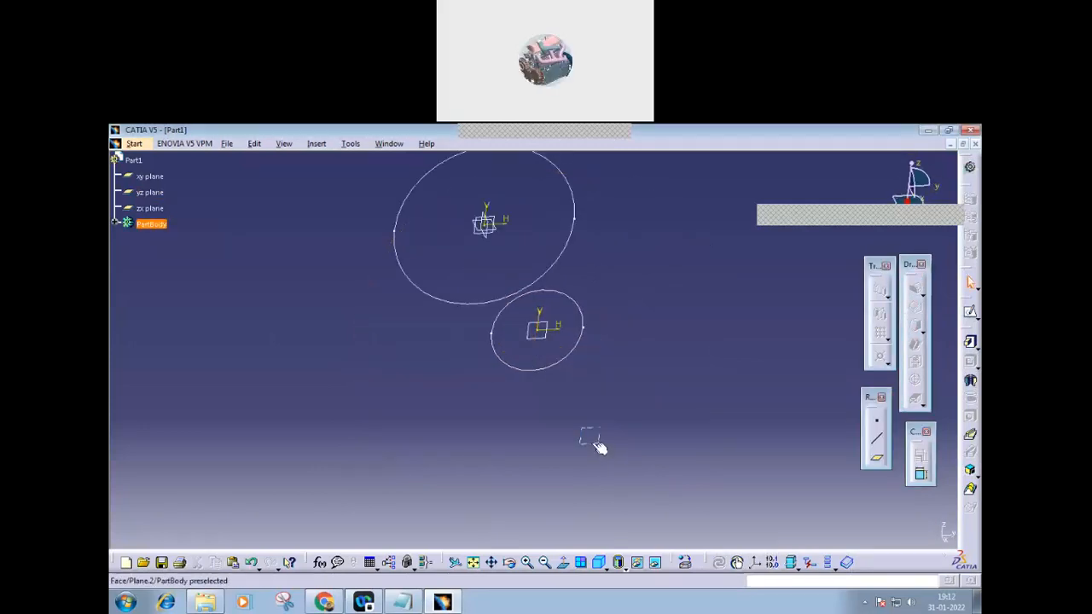
click(969, 313)
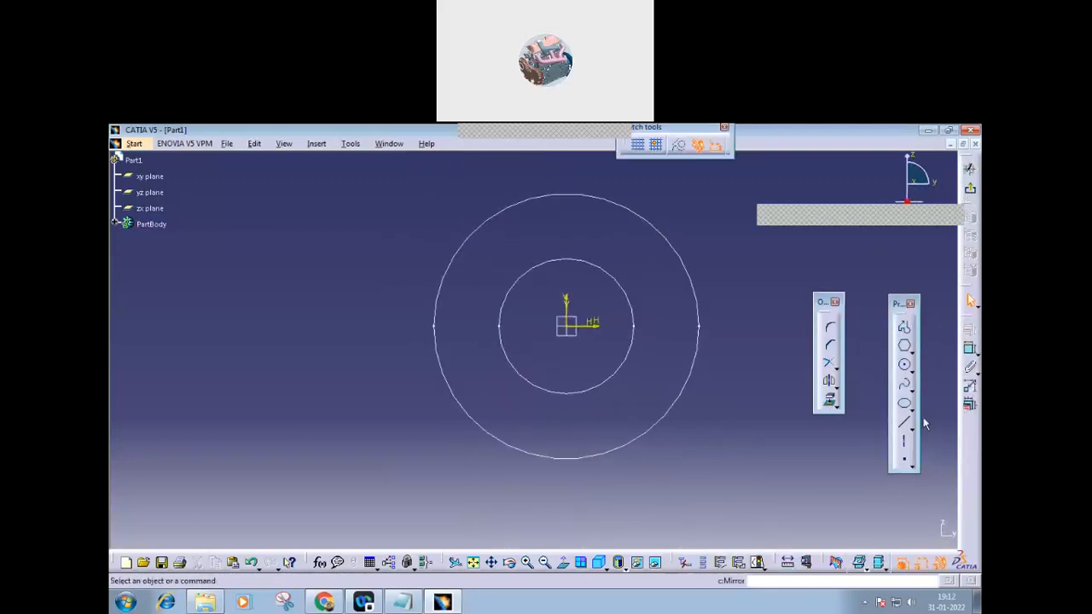
click(905, 365)
click(568, 327)
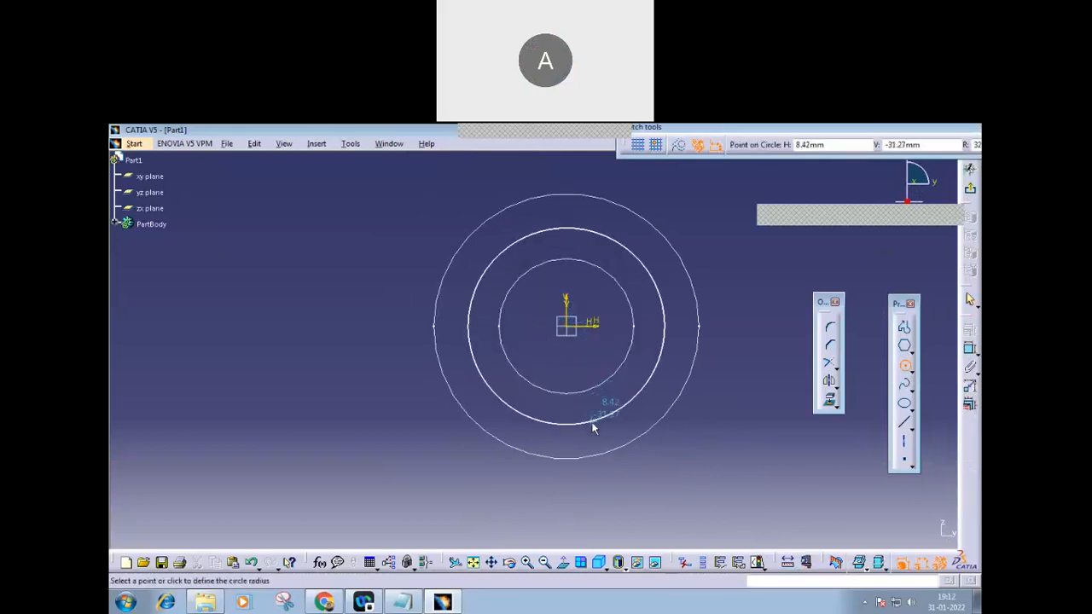
click(594, 432)
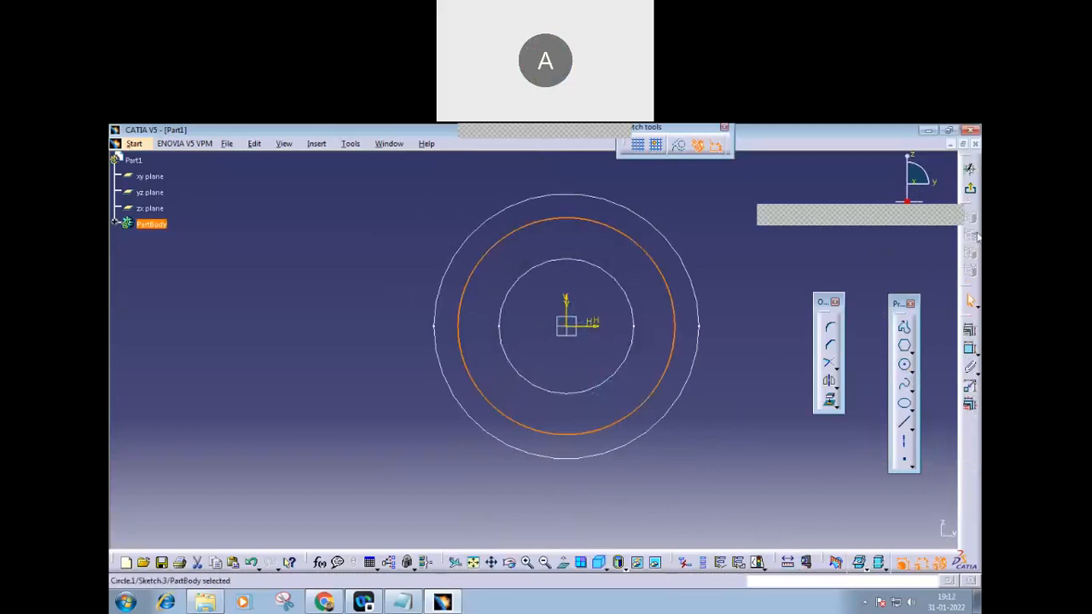
click(970, 188)
- Open the second offset plane's definition to check its reference and offset, leaving it unchanged
middle_drag(429, 331, 449, 412)
click(678, 293)
mouse_move(678, 287)
ctrl+middle_down()
mouse_move(688, 330)
mouse_move(607, 338)
mouse_move(473, 236)
mouse_move(419, 299)
mouse_move(517, 217)
mouse_move(507, 298)
mouse_move(501, 155)
mouse_move(572, 305)
mouse_move(607, 338)
mouse_move(746, 383)
mouse_move(709, 383)
mouse_move(718, 385)
ctrl+middle_up()
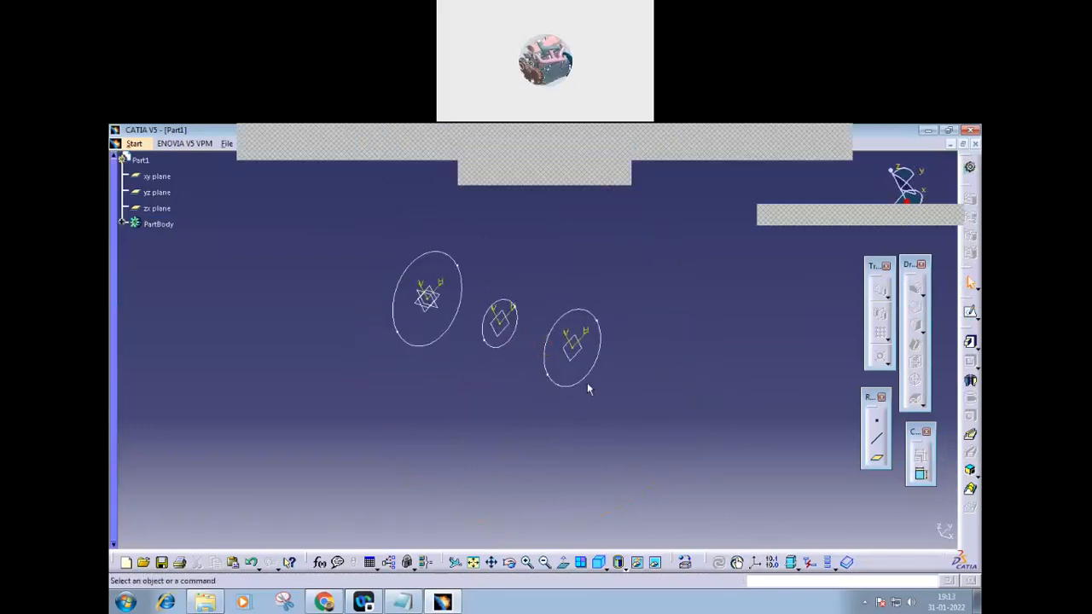
double_click(580, 360)
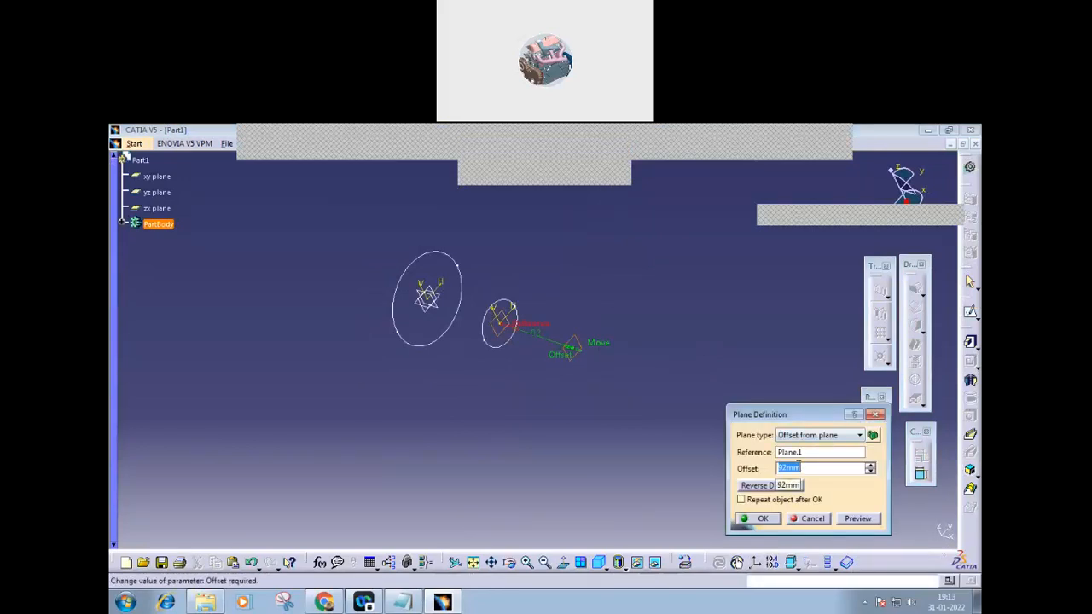
click(811, 518)
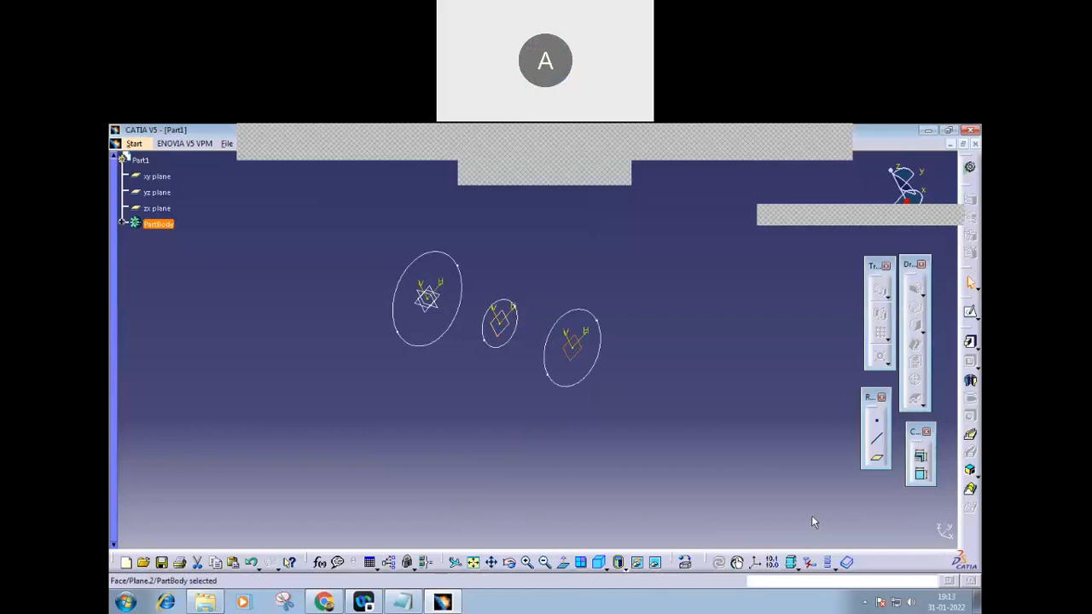
click(809, 515)
- Examine the plane types offered for a new reference plane without creating one
click(876, 458)
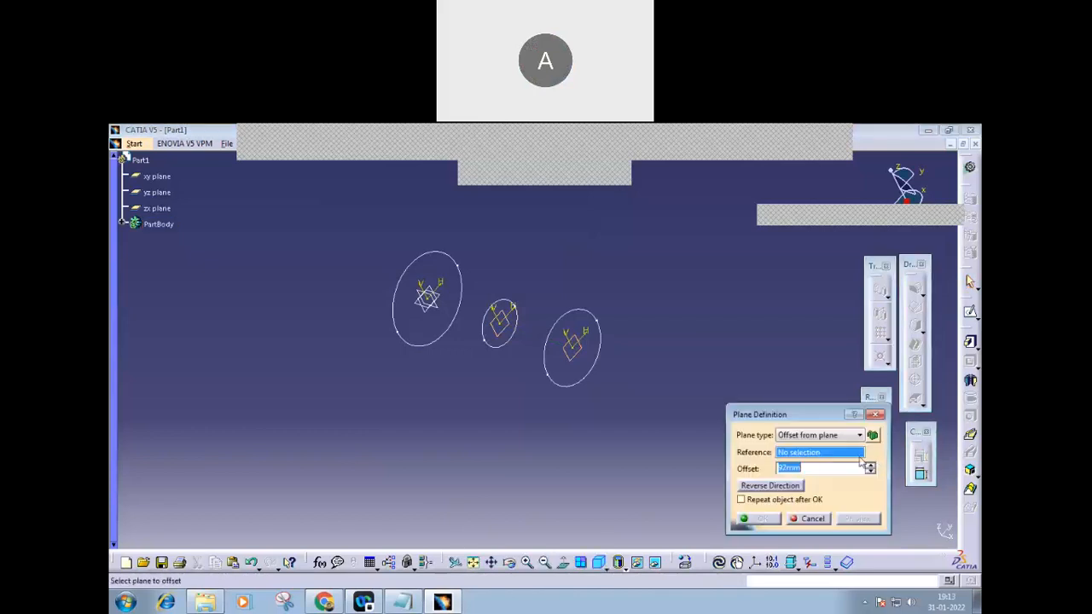
click(860, 435)
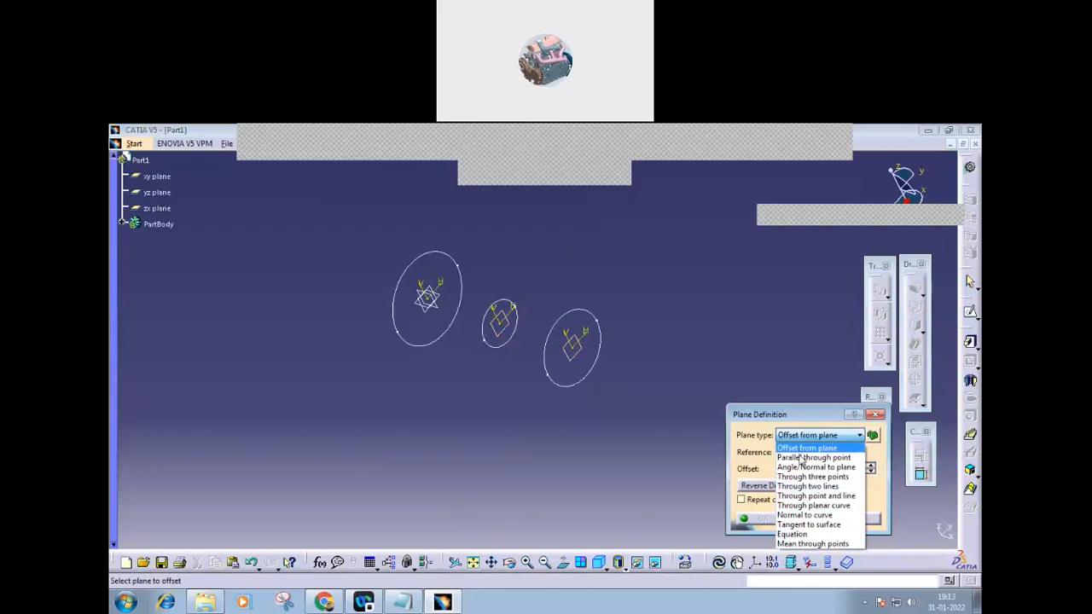
click(758, 401)
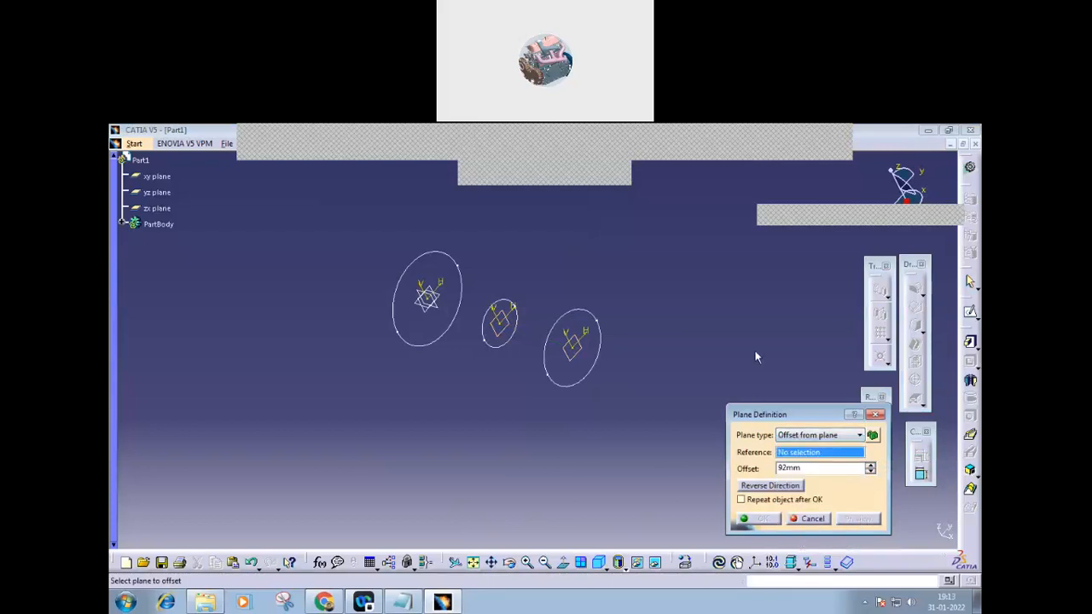
click(811, 520)
- Preview a Multi-sections Solid through Sketch.3, Sketch.2 and Sketch.1, and cancel it
click(970, 488)
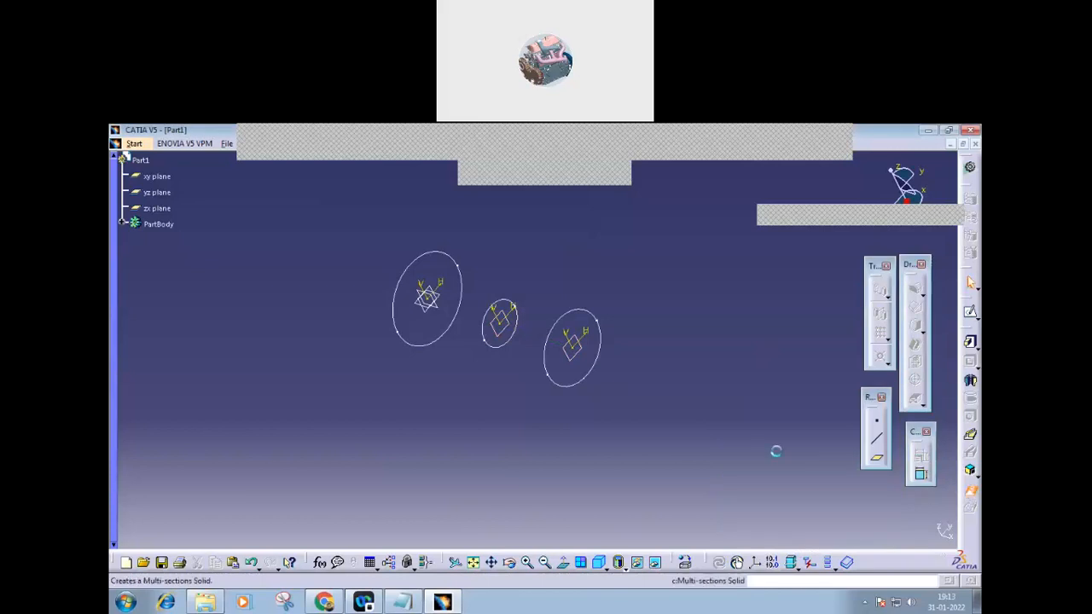
click(568, 384)
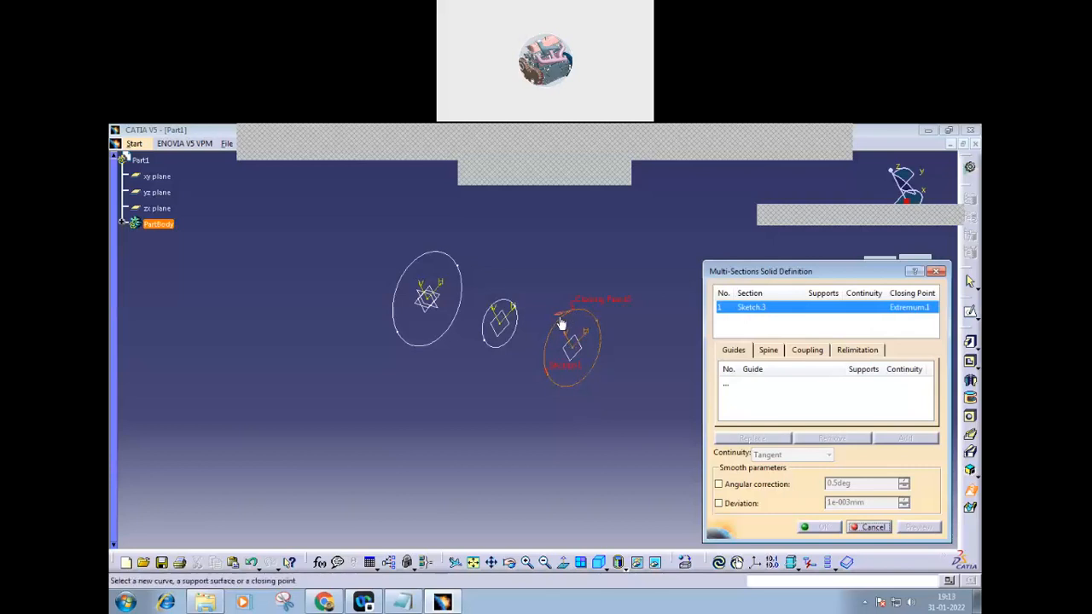
click(500, 346)
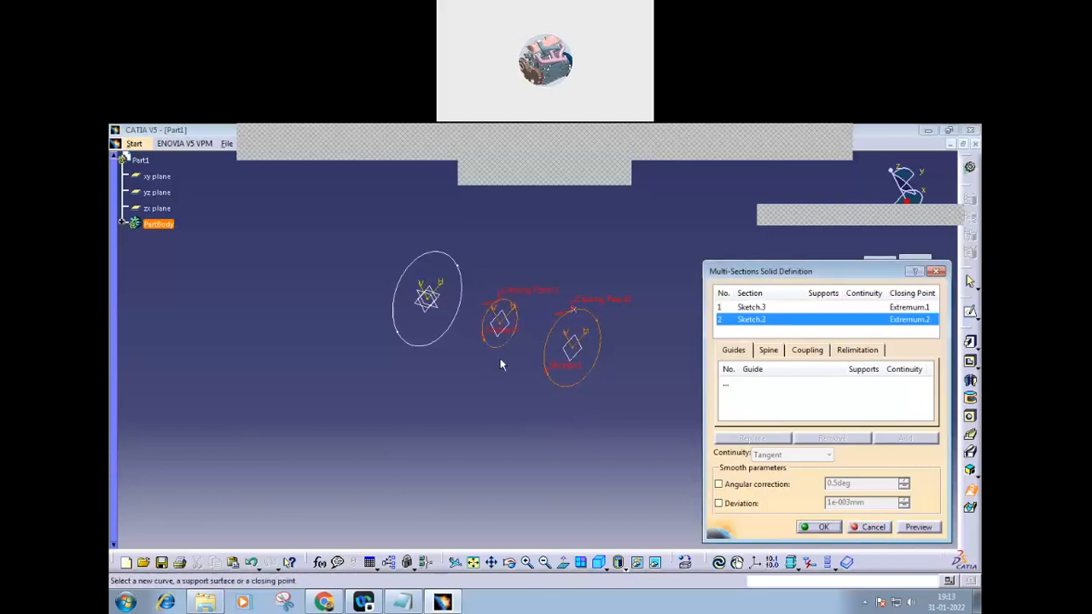
click(435, 345)
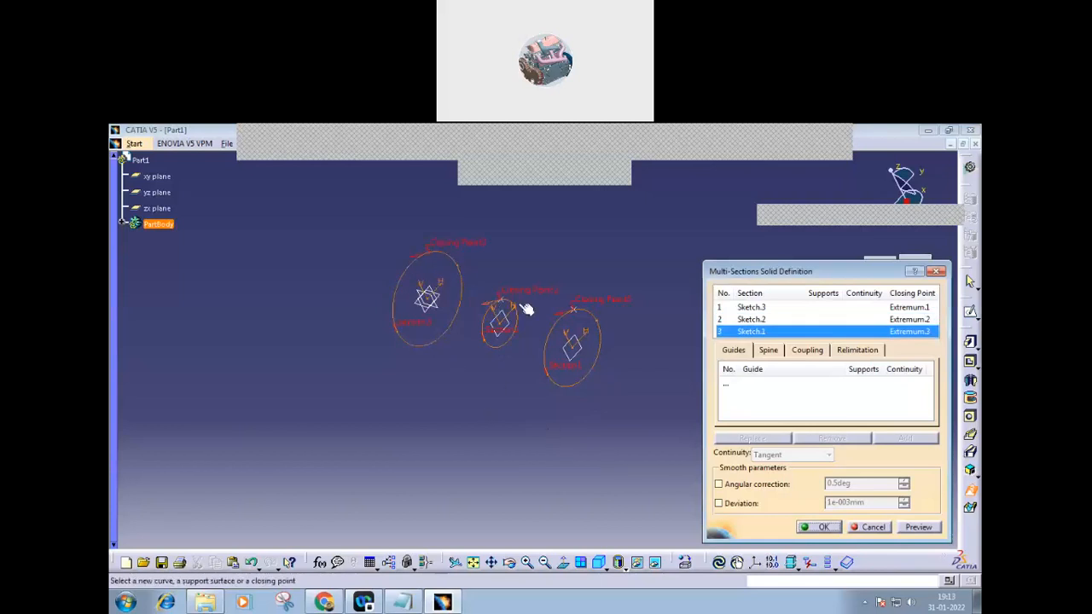
click(914, 528)
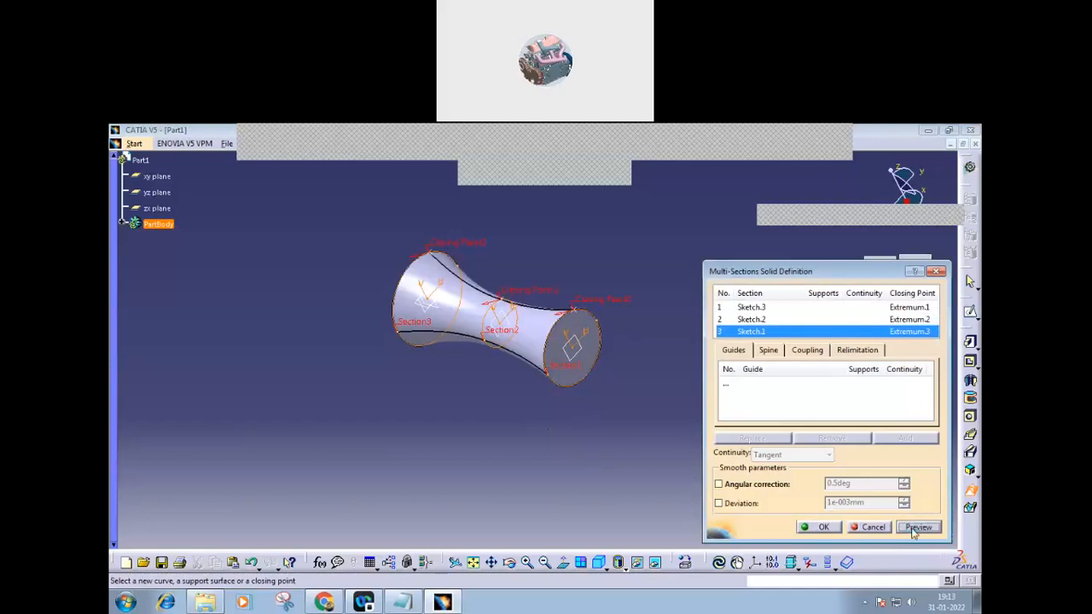
click(489, 311)
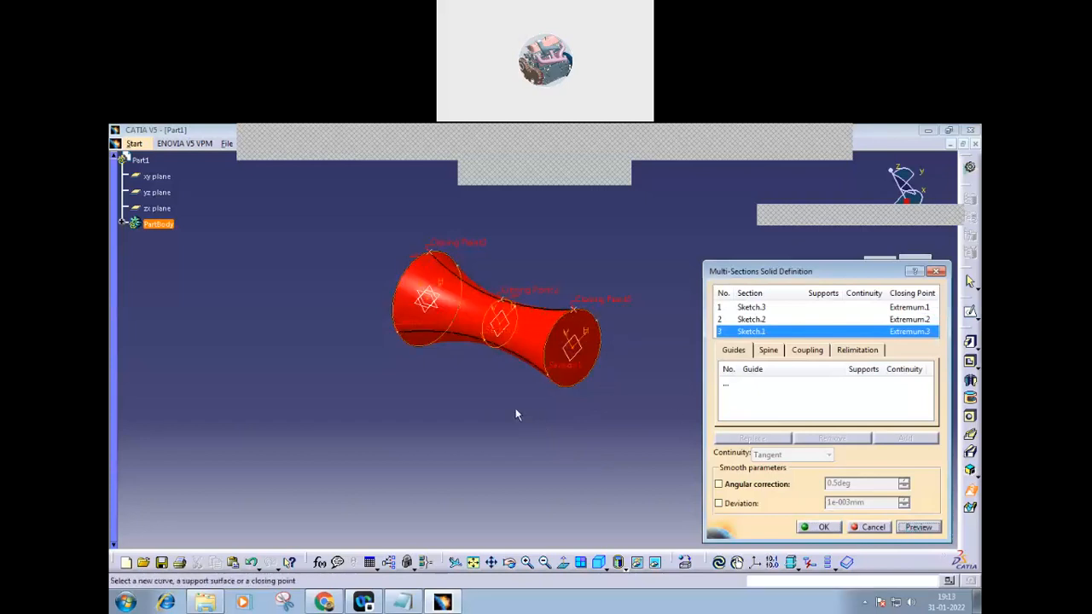
middle_drag(515, 415, 515, 405)
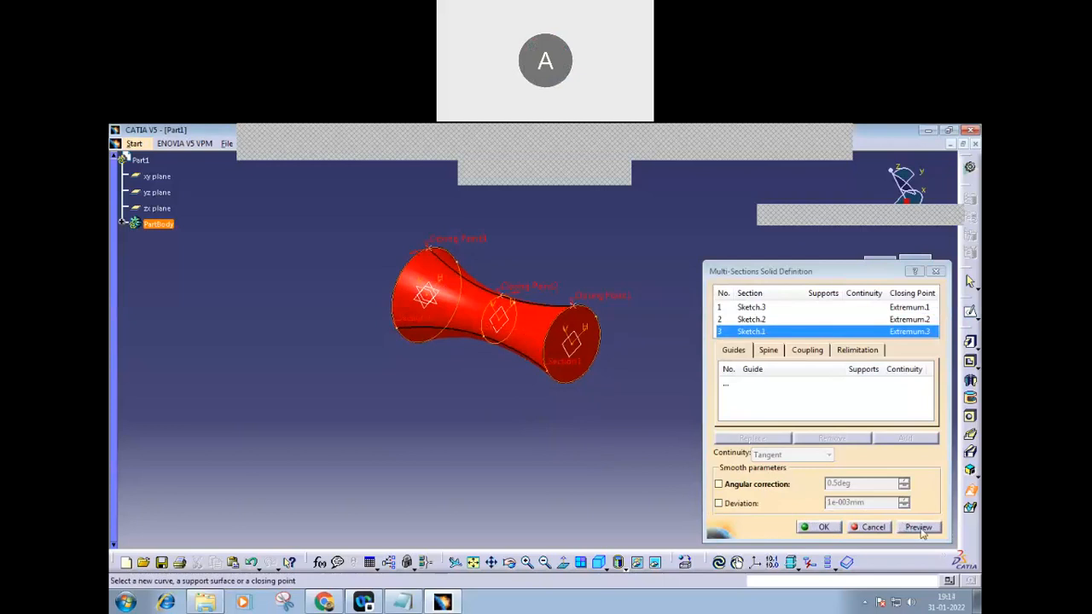
click(919, 527)
click(649, 400)
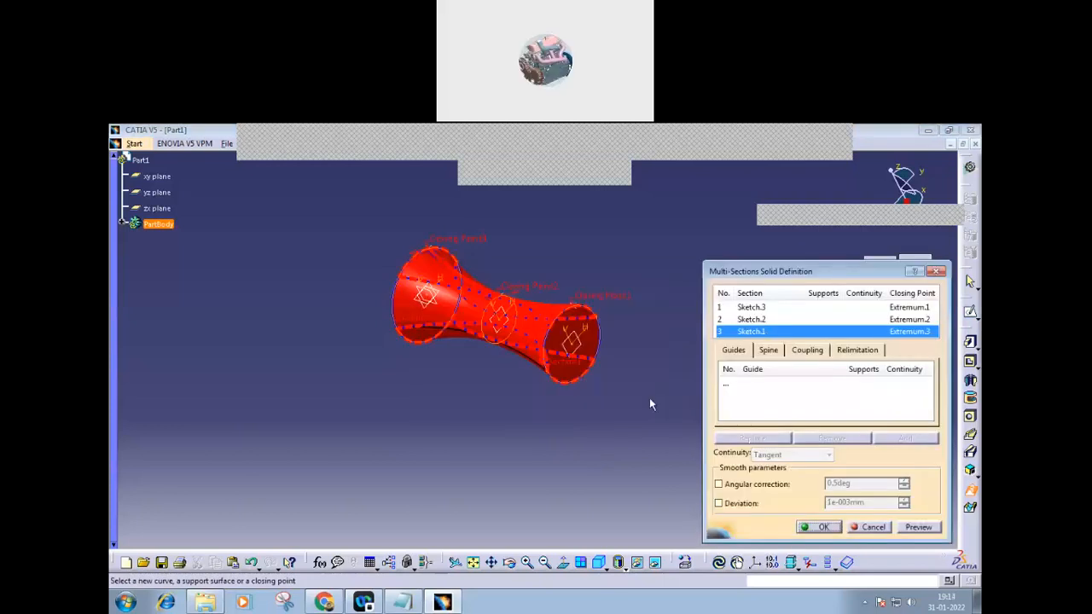
click(873, 528)
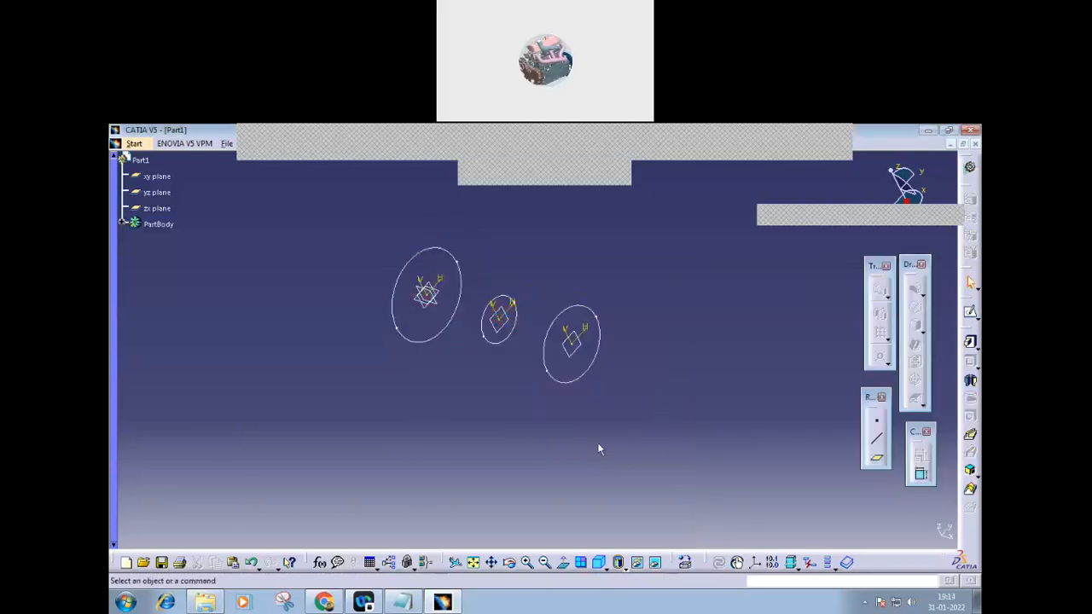
- Try a Multi-sections Solid through Sketch.3, Sketch.2 and Sketch.1 with Sketch.3's closing direction reversed, and cancel it
click(970, 488)
click(573, 383)
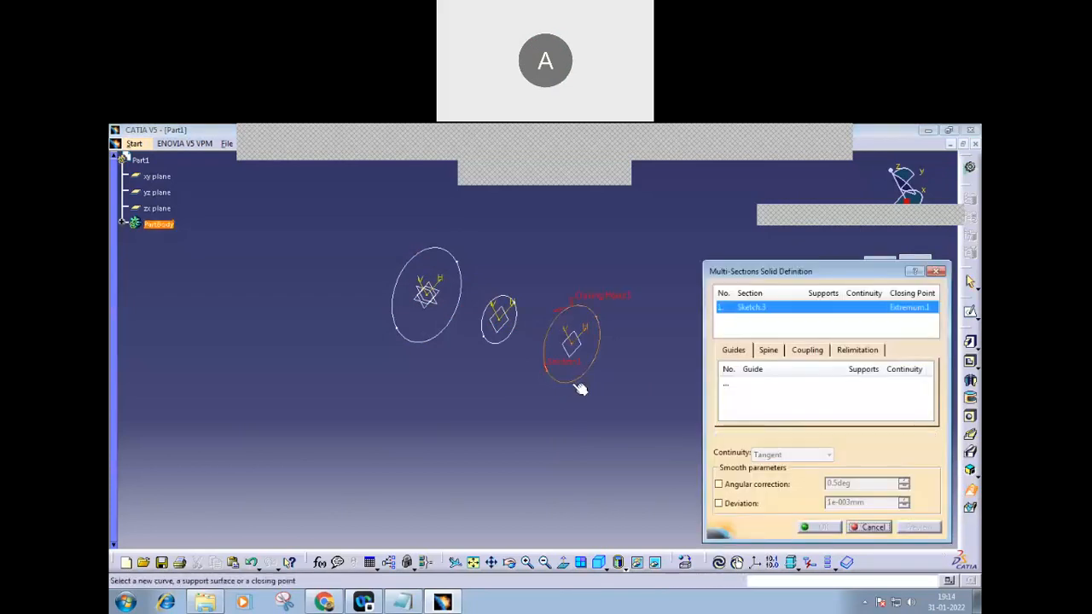
click(500, 342)
click(426, 342)
mouse_move(566, 410)
middle_down()
mouse_move(504, 416)
mouse_move(526, 424)
mouse_move(555, 310)
middle_up()
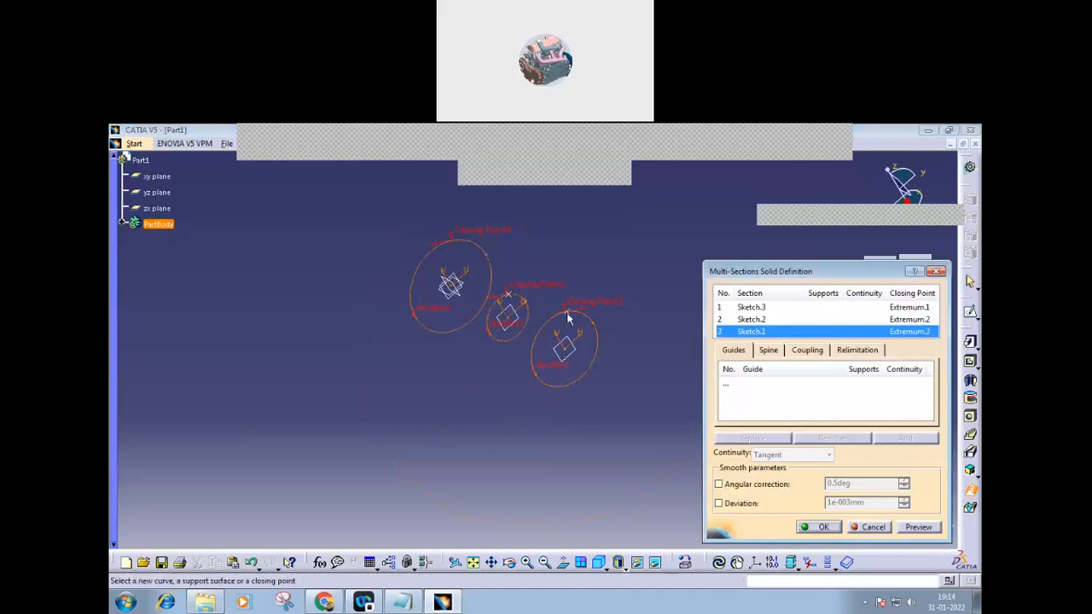
click(823, 527)
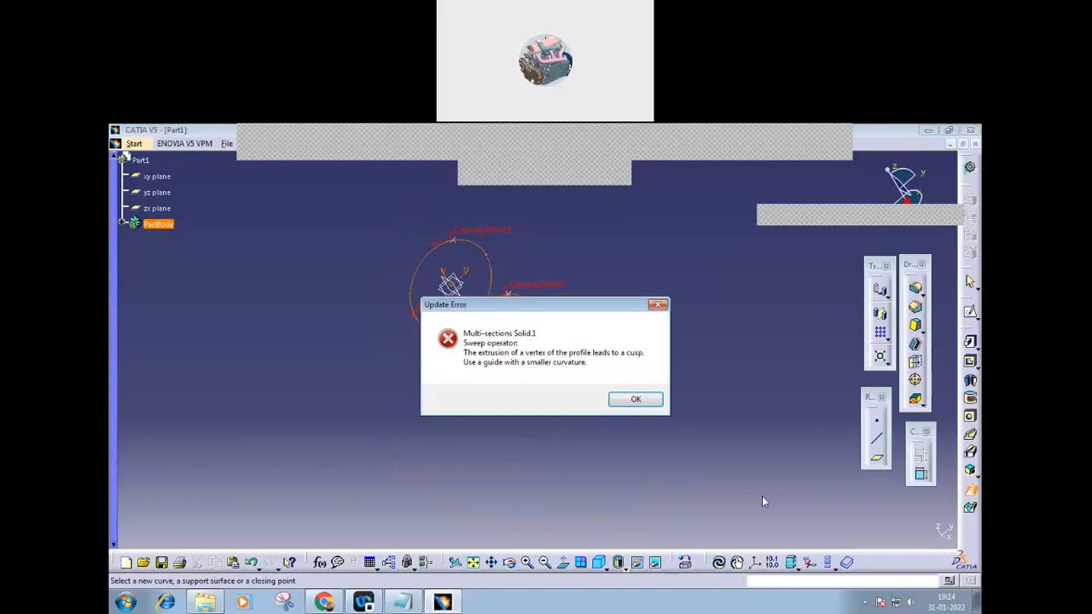
click(636, 400)
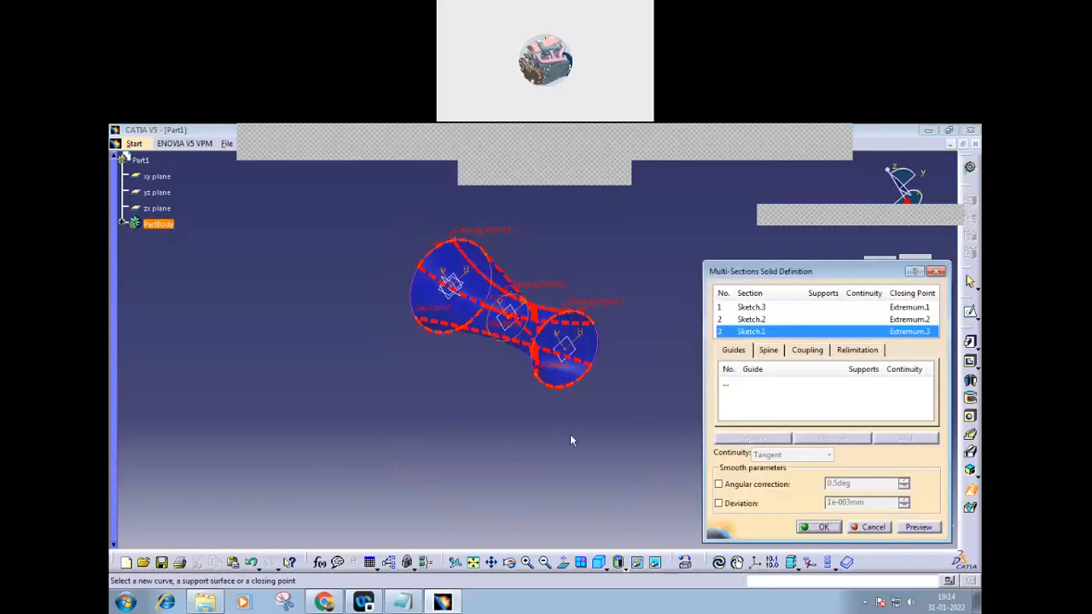
click(871, 527)
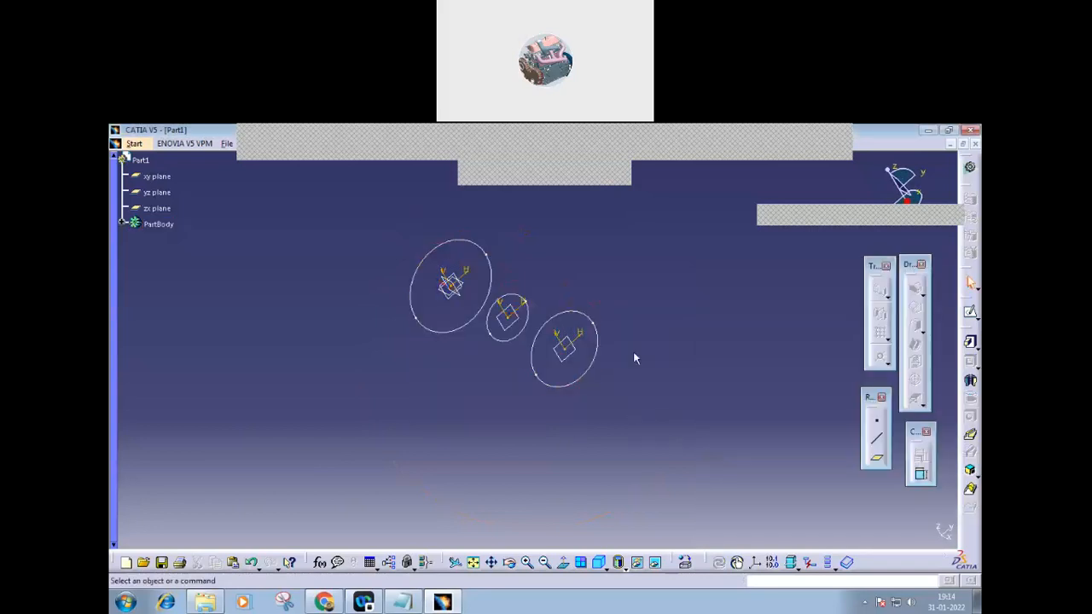
- Create a Multi-sections Solid through Sketch.3, Sketch.2 and Sketch.1 with matching closing directions, and check its definition without changing it
click(971, 491)
click(534, 371)
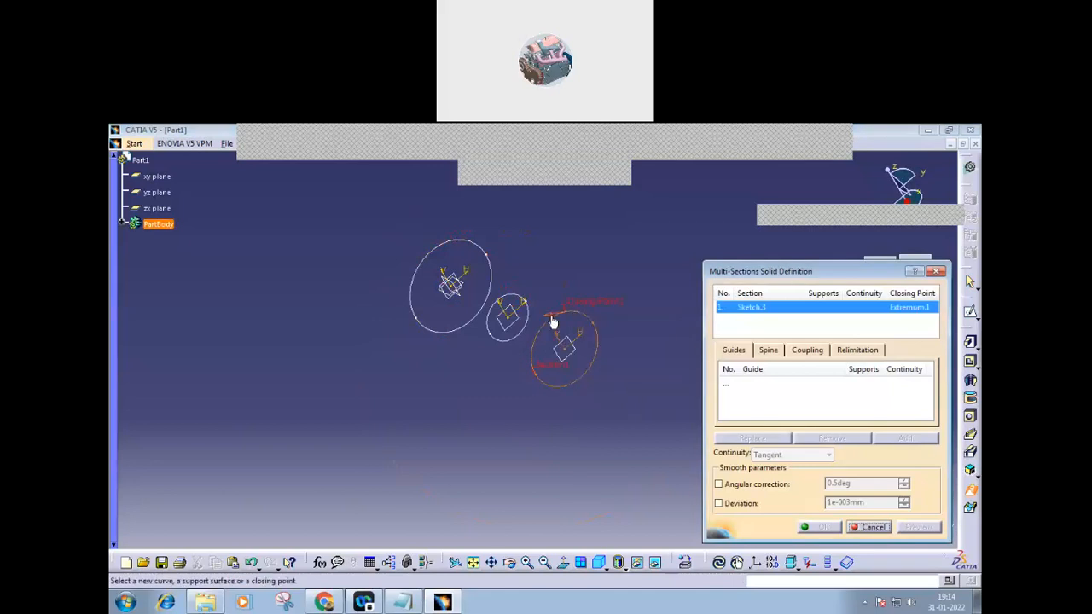
click(505, 338)
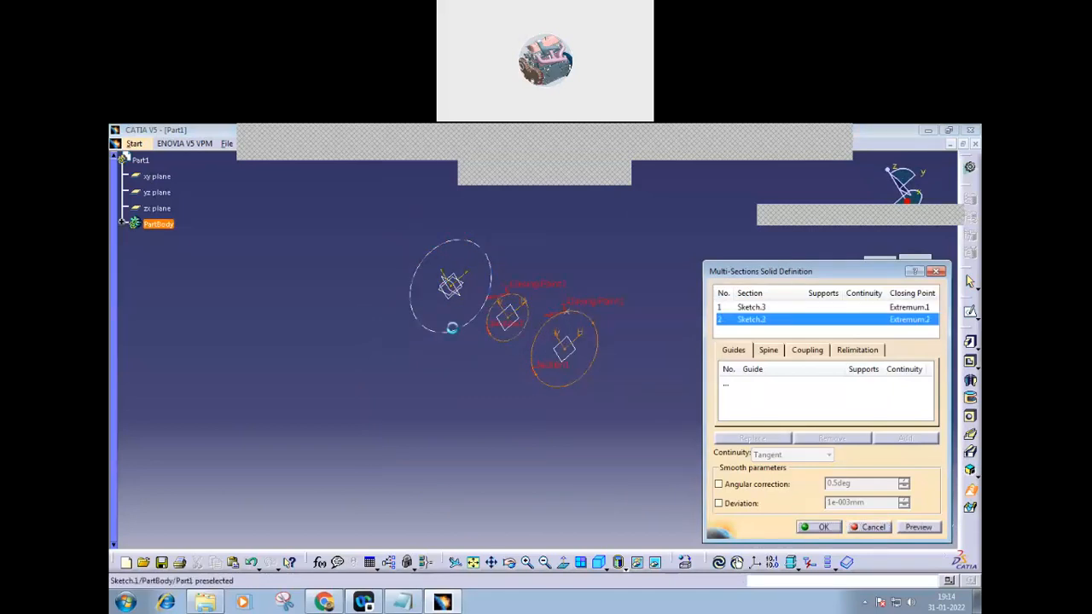
click(451, 327)
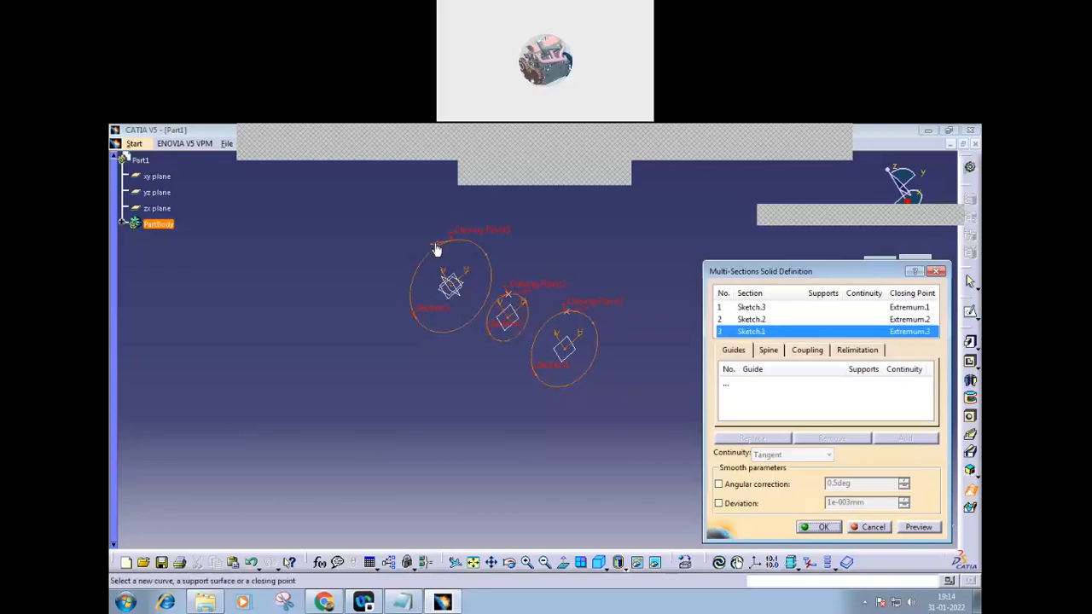
click(822, 527)
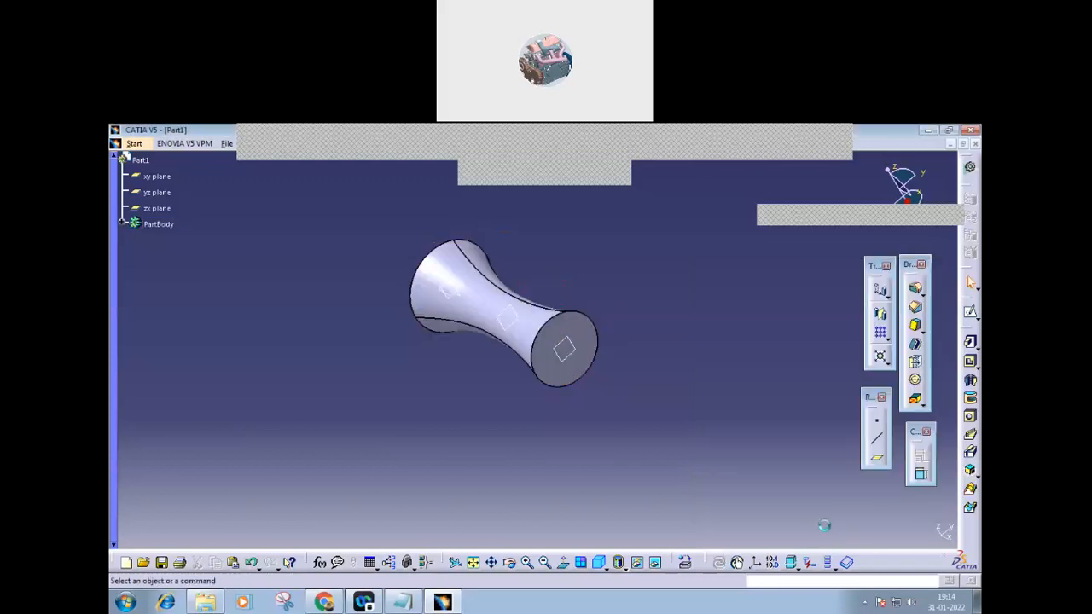
middle_drag(537, 455, 576, 451)
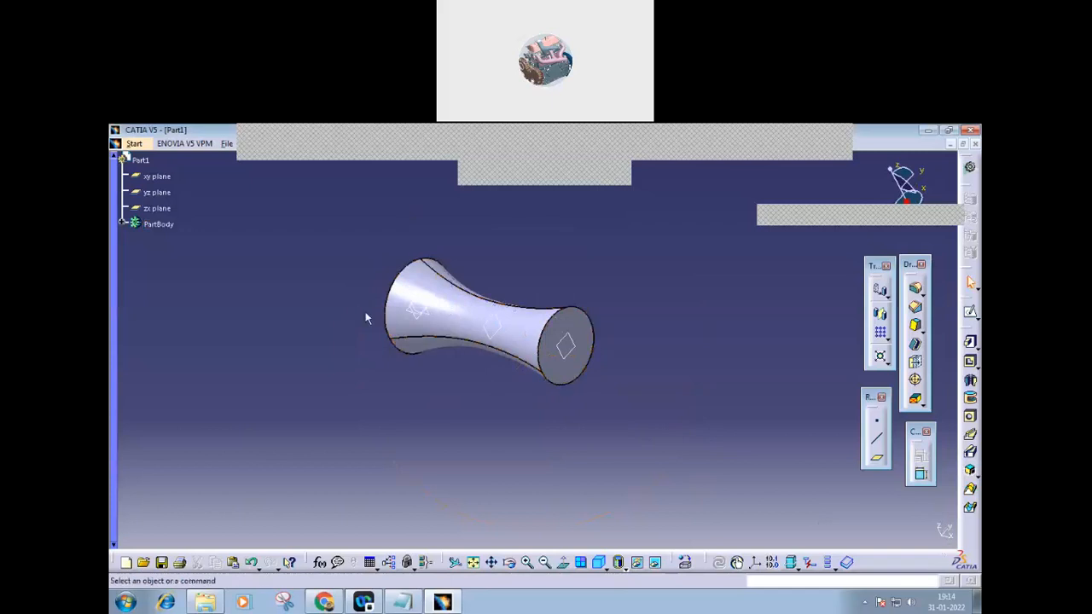
double_click(462, 318)
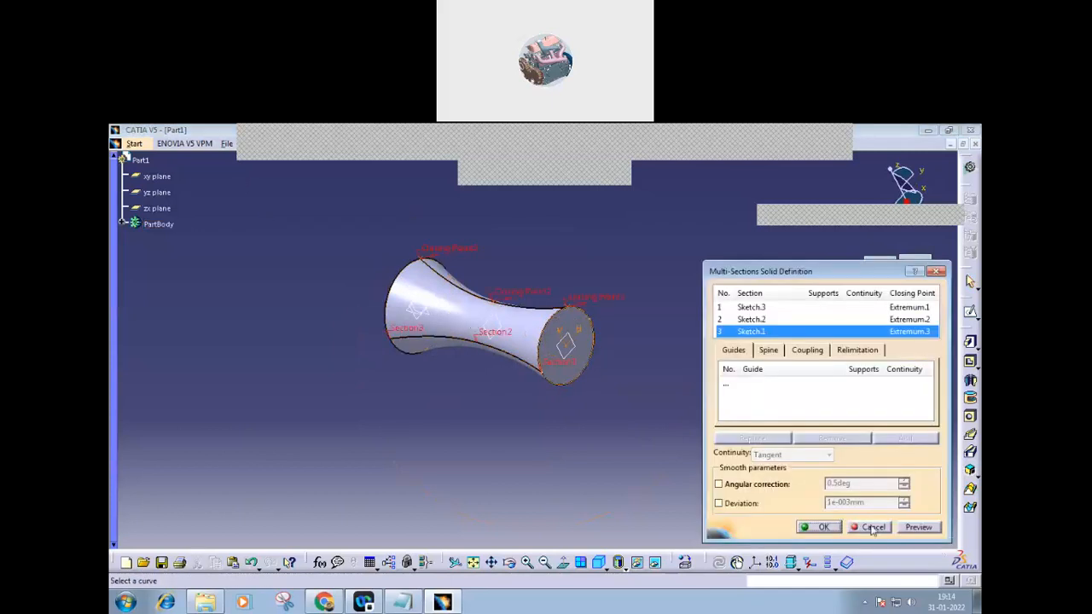
click(874, 527)
- Delete the multi-sections solid together with its aggregated elements, and delete Plane.2
click(122, 223)
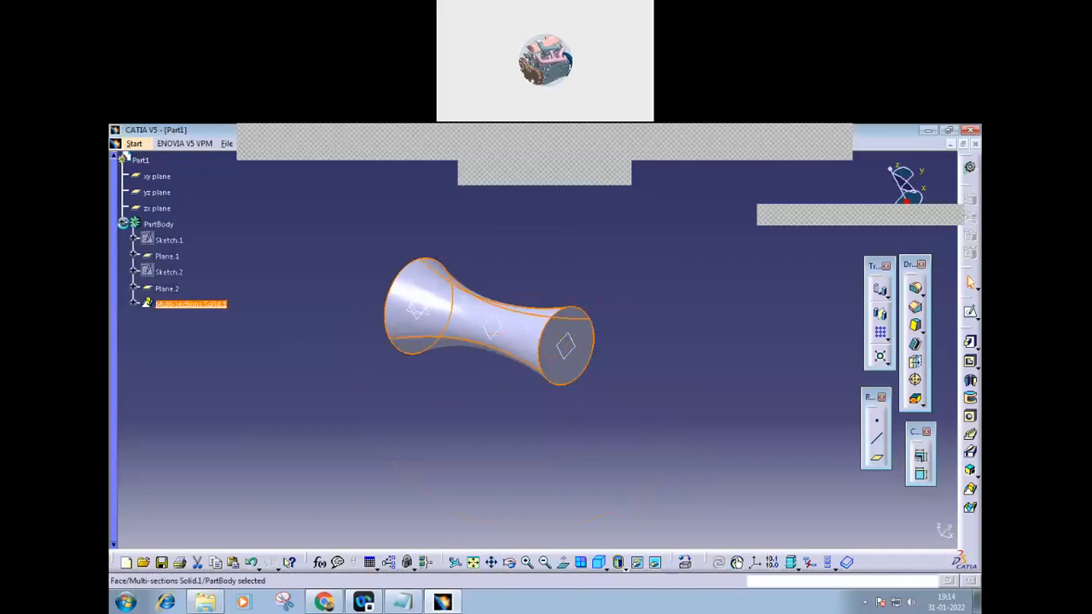
right_click(176, 307)
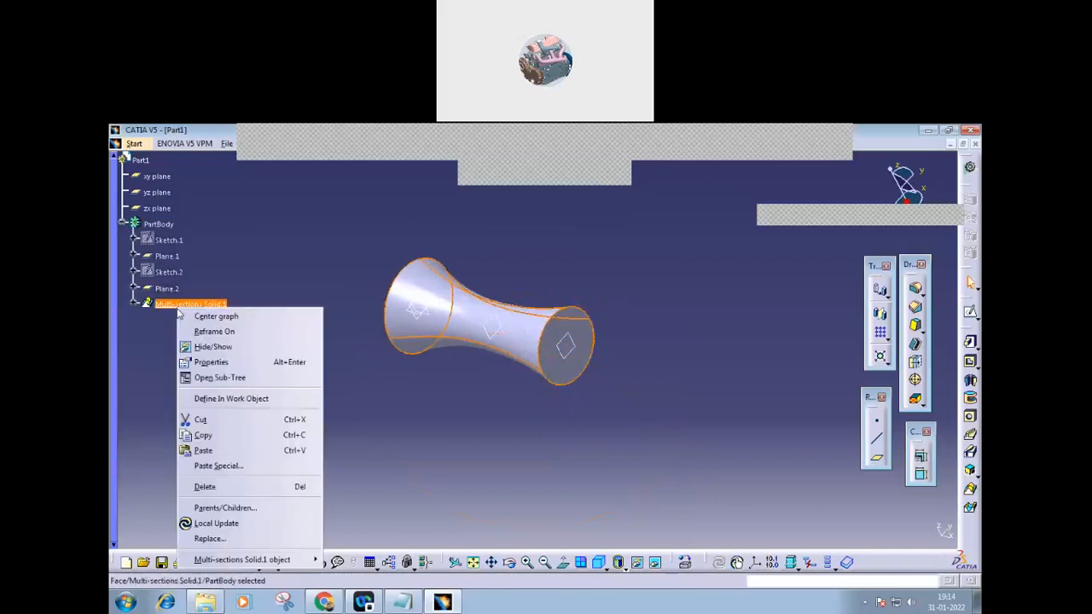
click(210, 488)
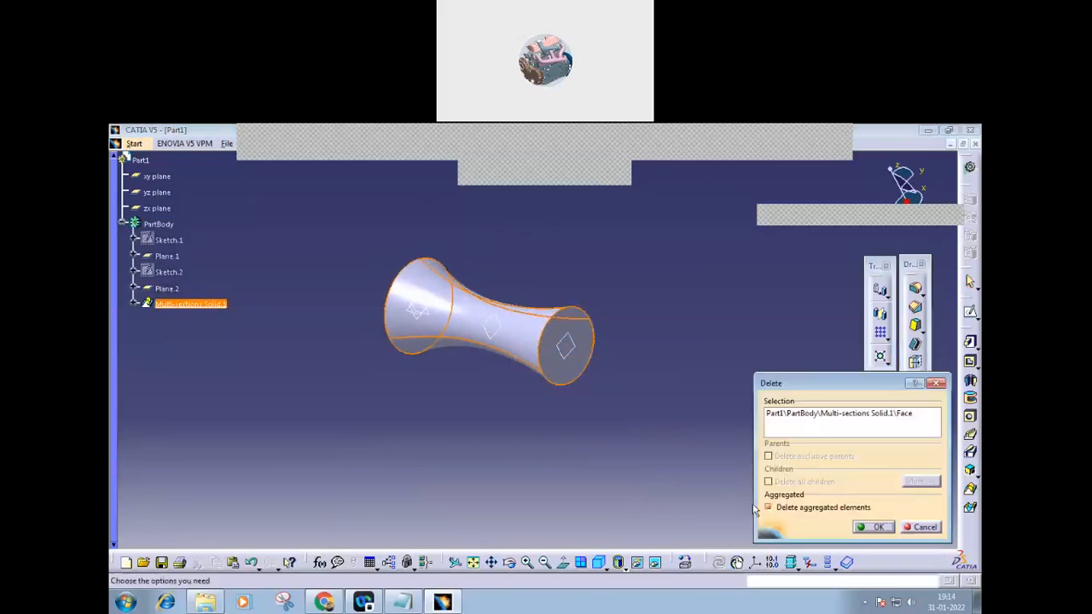
click(872, 526)
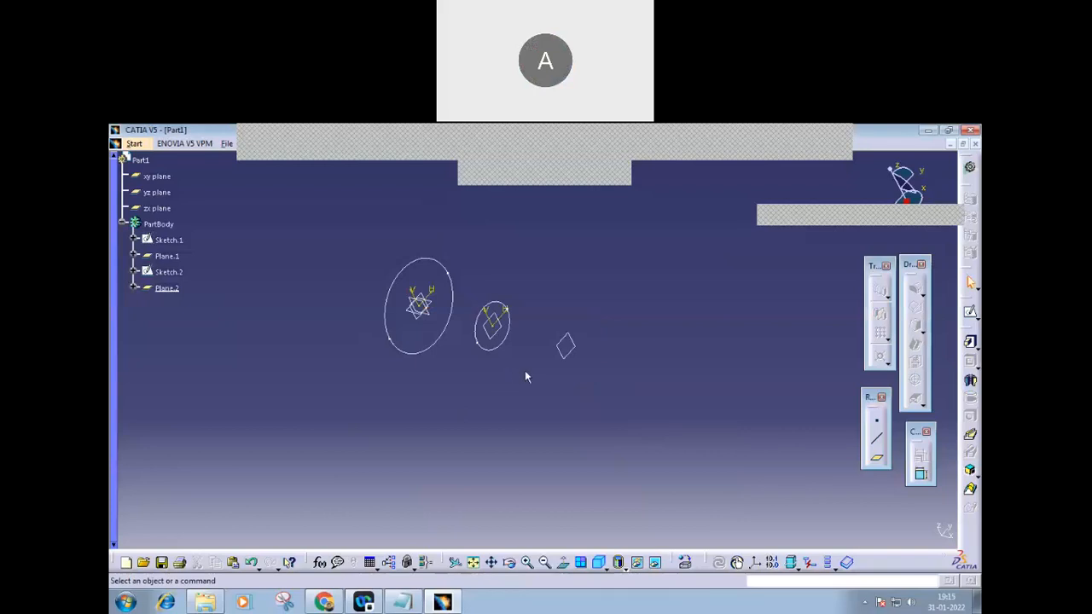
right_click(169, 288)
click(192, 464)
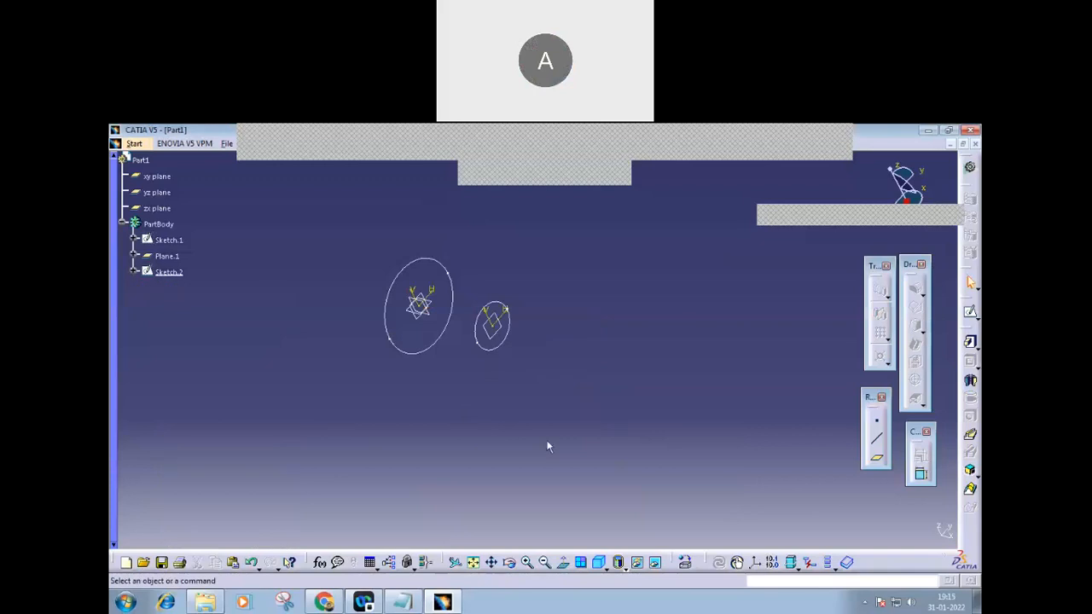
- Open Sketch.2 for editing and delete its circle
double_click(488, 351)
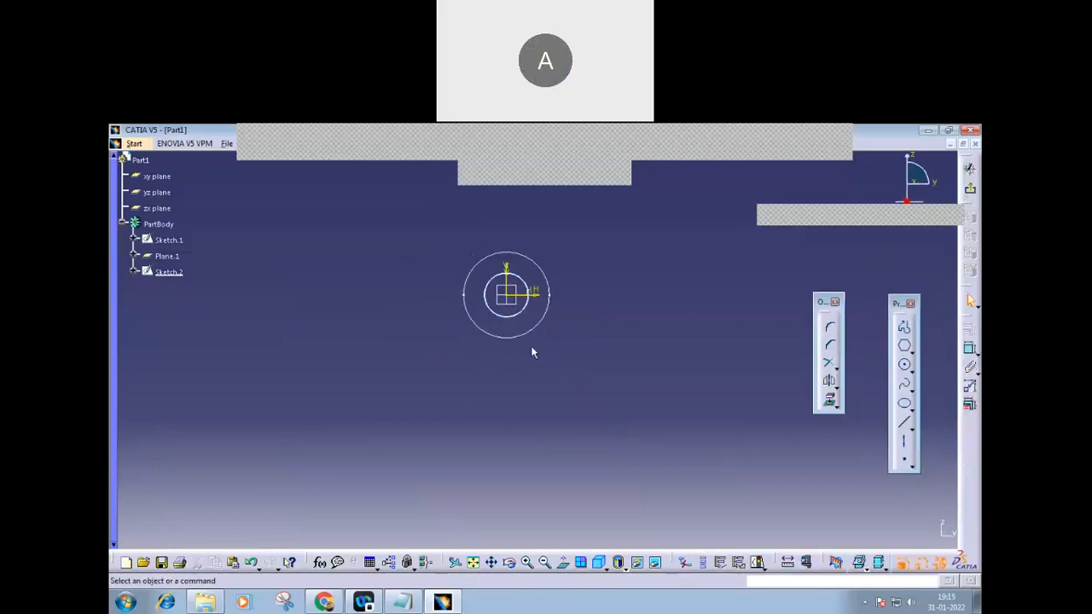
click(515, 314)
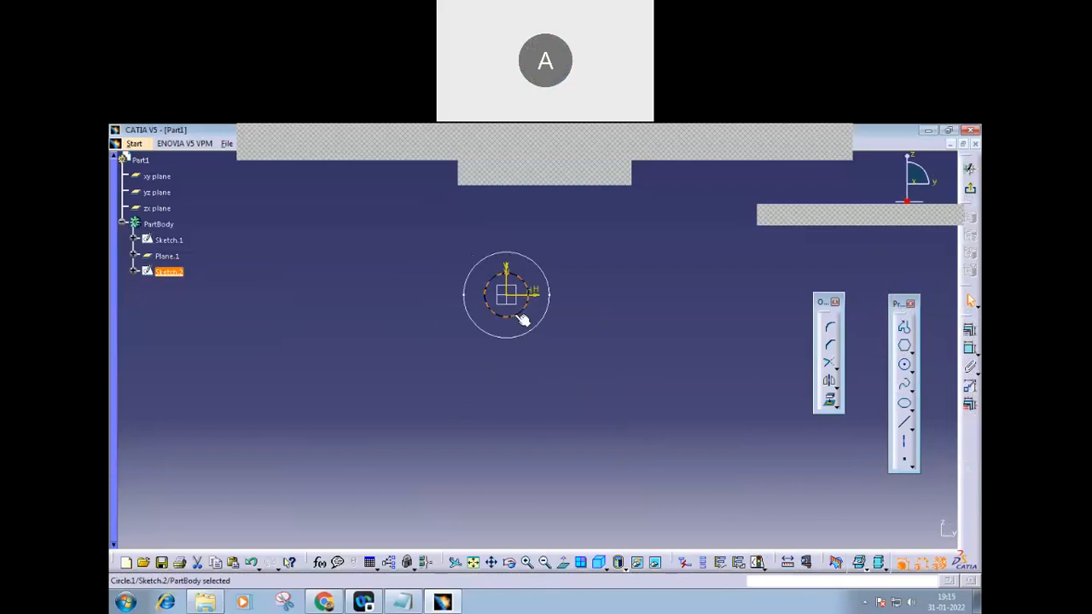
click(642, 399)
middle_drag(605, 418, 620, 536)
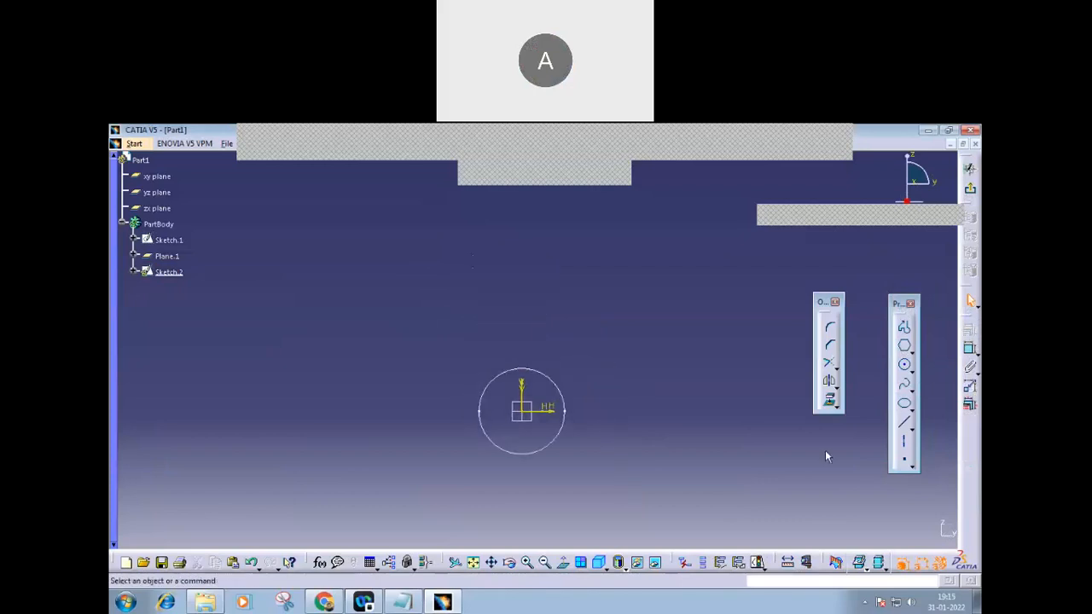
- Draw a two-point rectangle in Sketch.2 enclosing the Sketch.1 circle, and exit the sketch
click(905, 365)
click(910, 350)
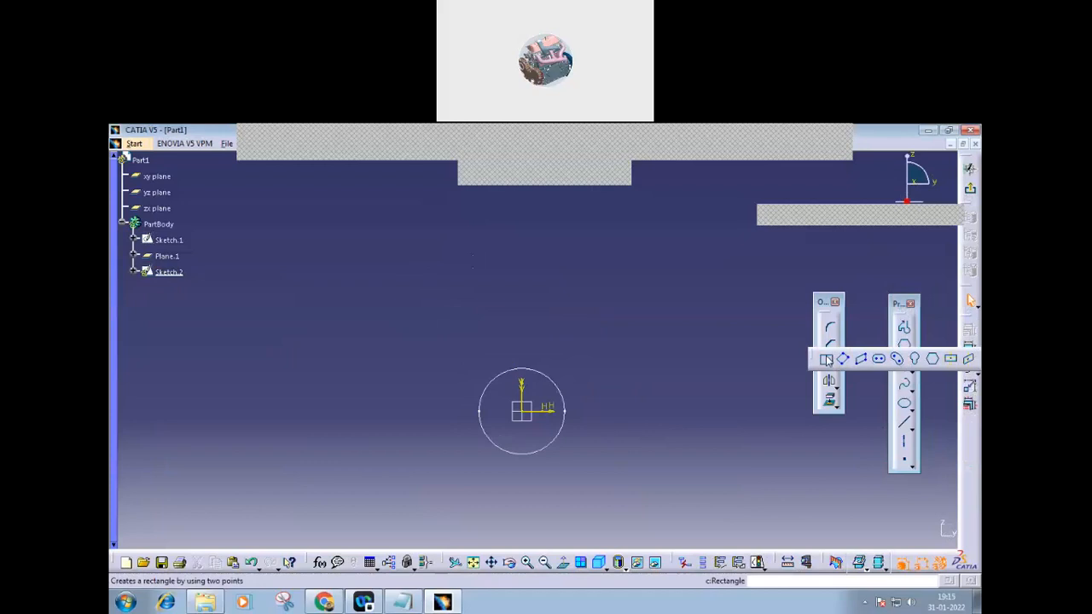
click(825, 360)
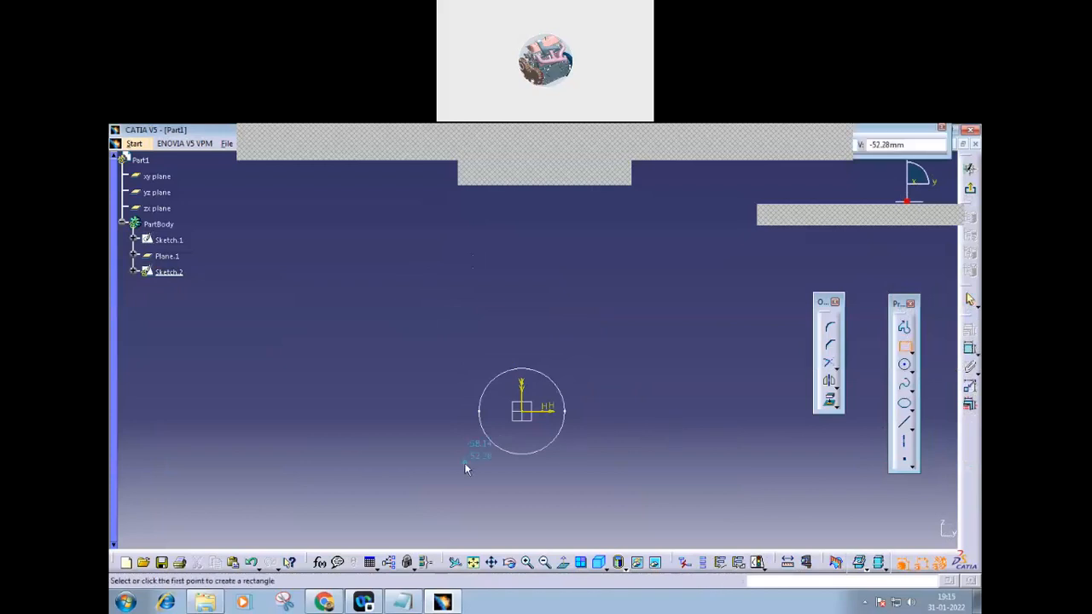
click(464, 464)
click(580, 355)
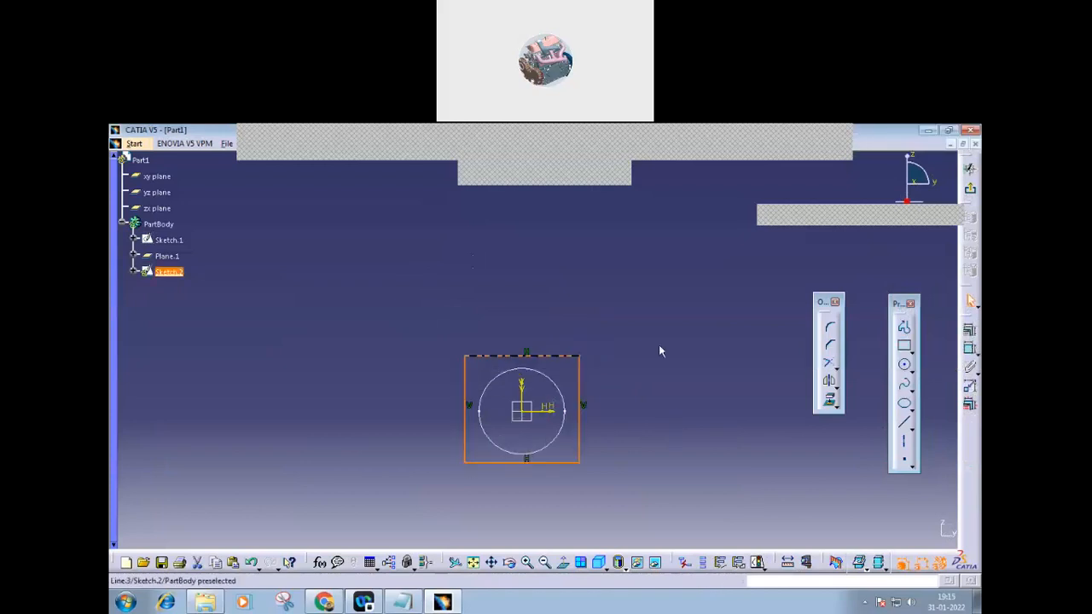
click(970, 191)
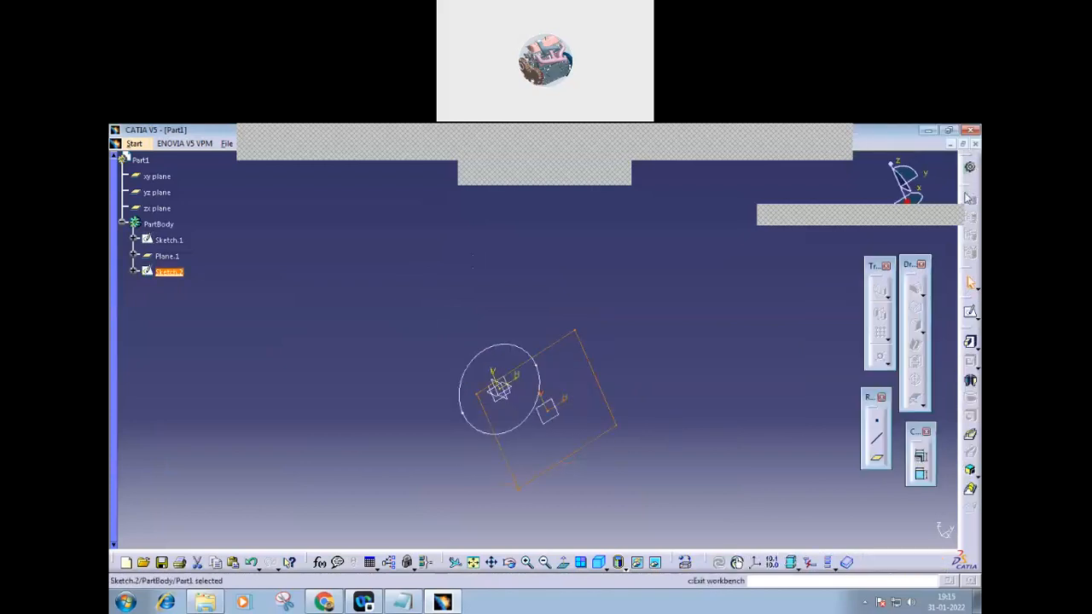
click(726, 416)
- Try a Multi-sections Solid from the Sketch.1 circle to the Sketch.2 rectangle without relocating the closing points, and cancel it
mouse_move(458, 475)
middle_down()
mouse_move(646, 407)
mouse_move(541, 480)
mouse_move(547, 438)
middle_up()
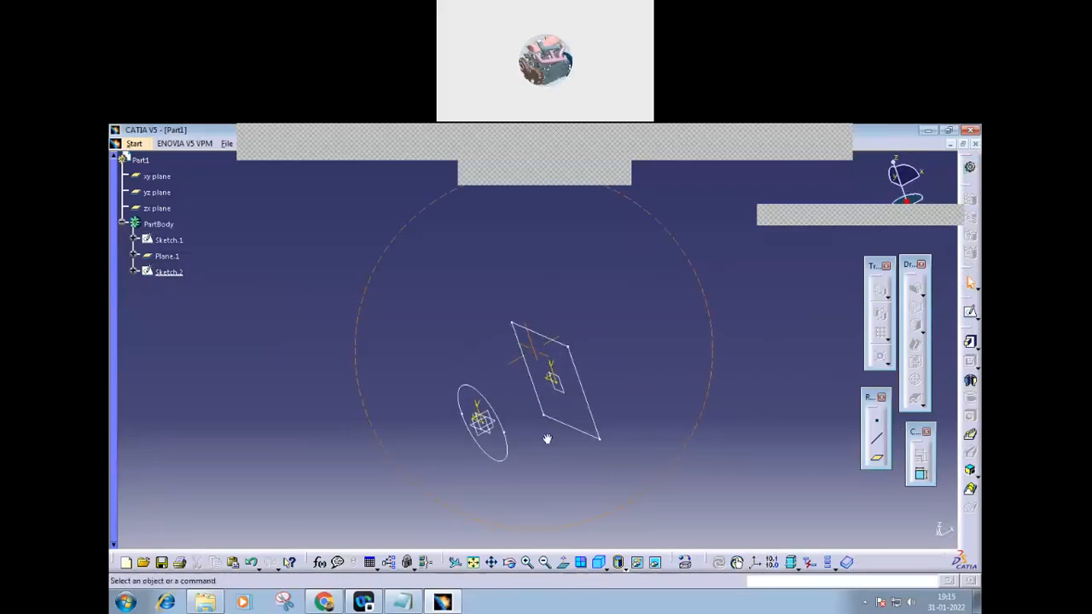
click(970, 489)
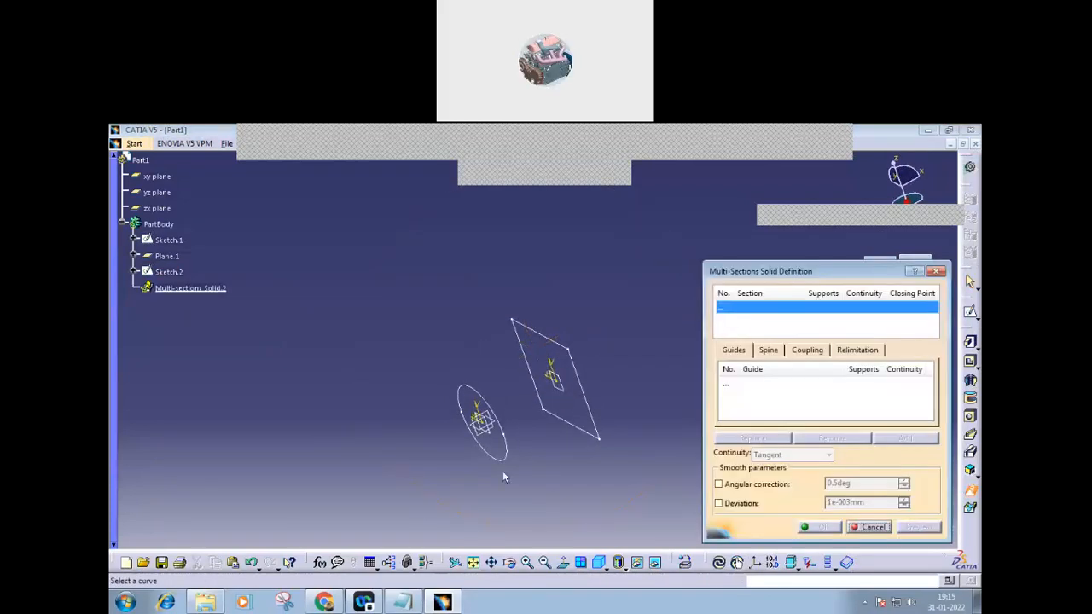
click(503, 460)
mouse_move(446, 495)
middle_down()
mouse_move(603, 444)
mouse_move(490, 477)
mouse_move(550, 452)
mouse_move(537, 446)
mouse_move(531, 405)
middle_up()
mouse_move(565, 464)
middle_down()
mouse_move(541, 481)
mouse_move(536, 373)
middle_up()
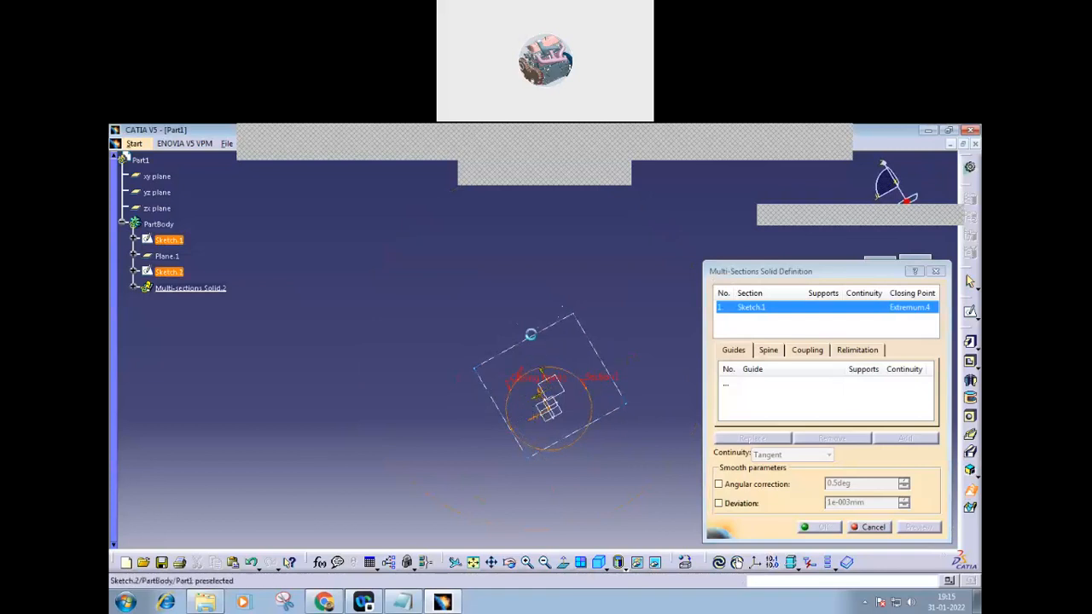
click(540, 341)
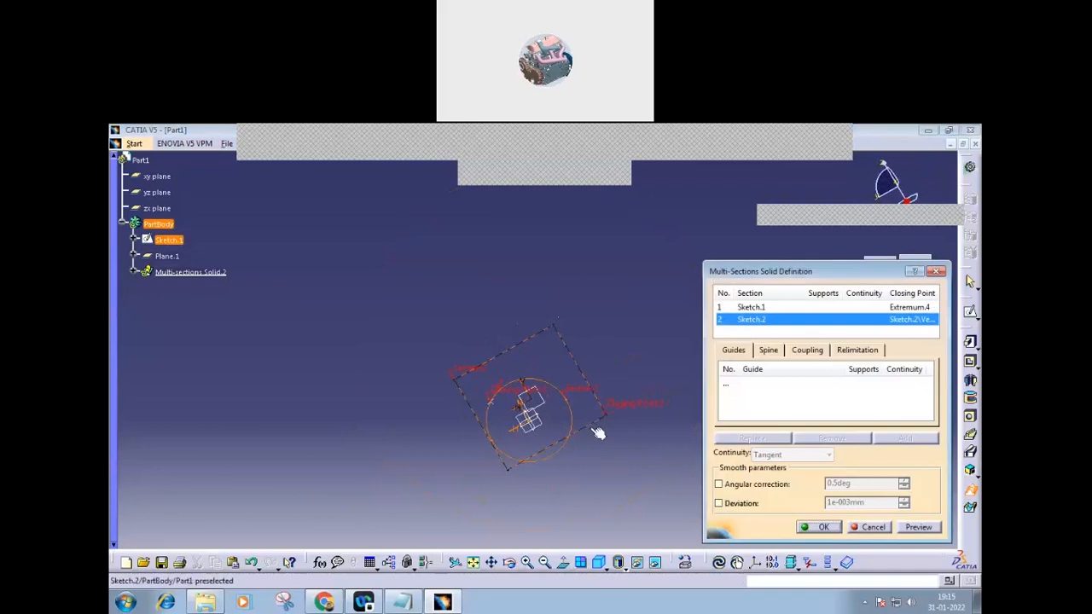
mouse_move(461, 461)
middle_down()
mouse_move(404, 393)
mouse_move(419, 358)
mouse_move(480, 380)
mouse_move(482, 419)
mouse_move(417, 453)
mouse_move(452, 441)
middle_up()
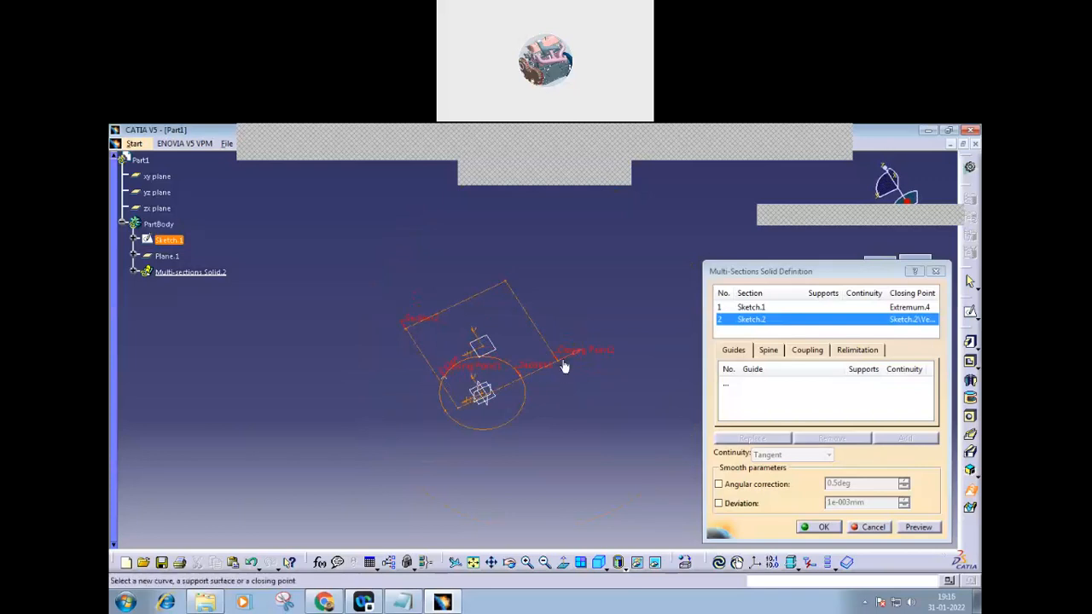
mouse_move(415, 432)
middle_down()
mouse_move(431, 364)
mouse_move(424, 317)
middle_up()
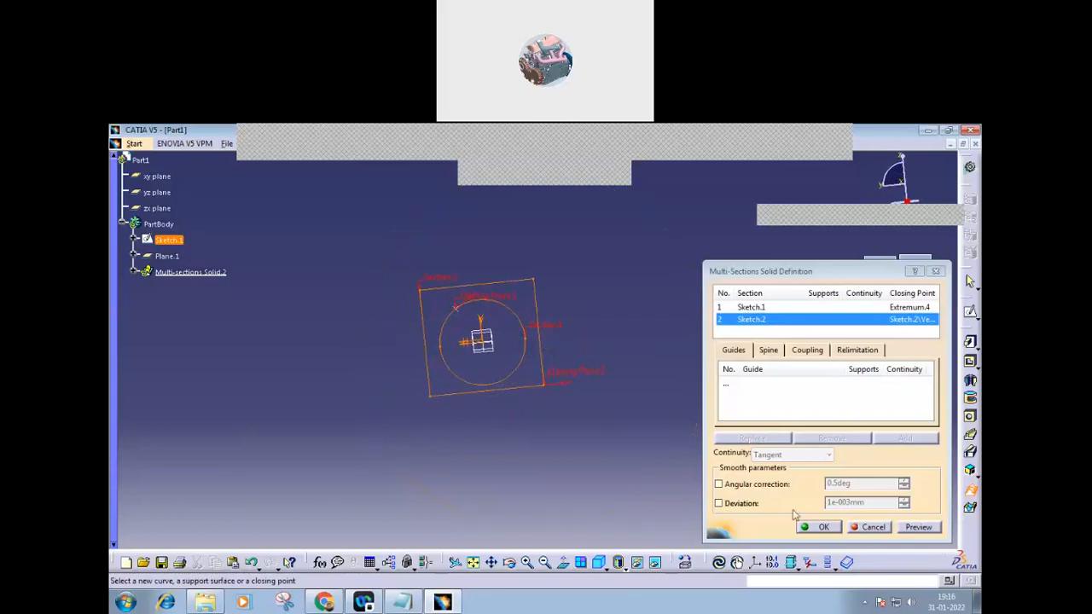
click(819, 527)
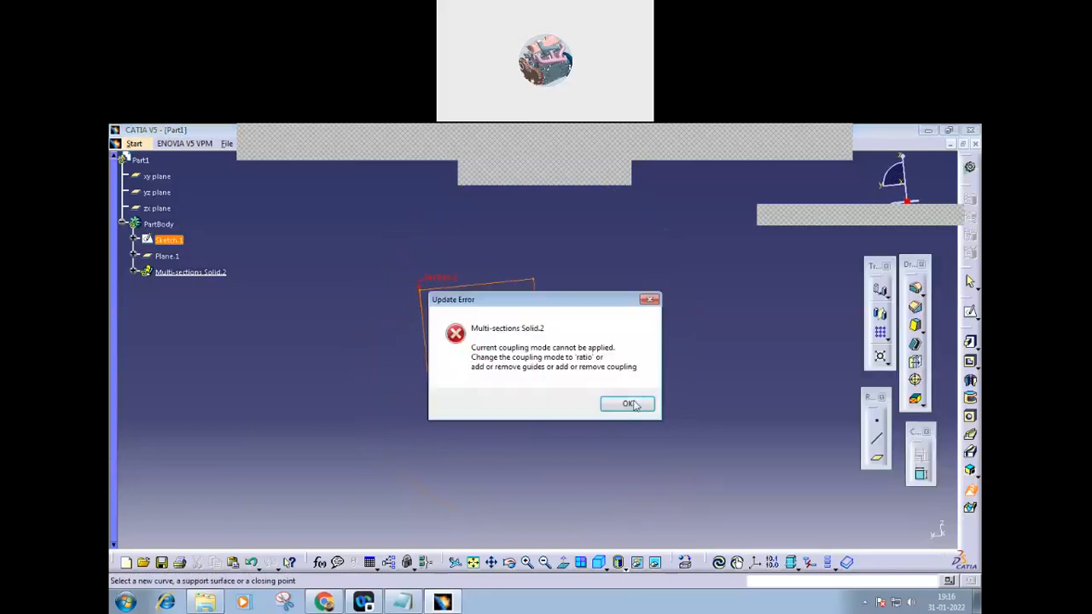
click(631, 404)
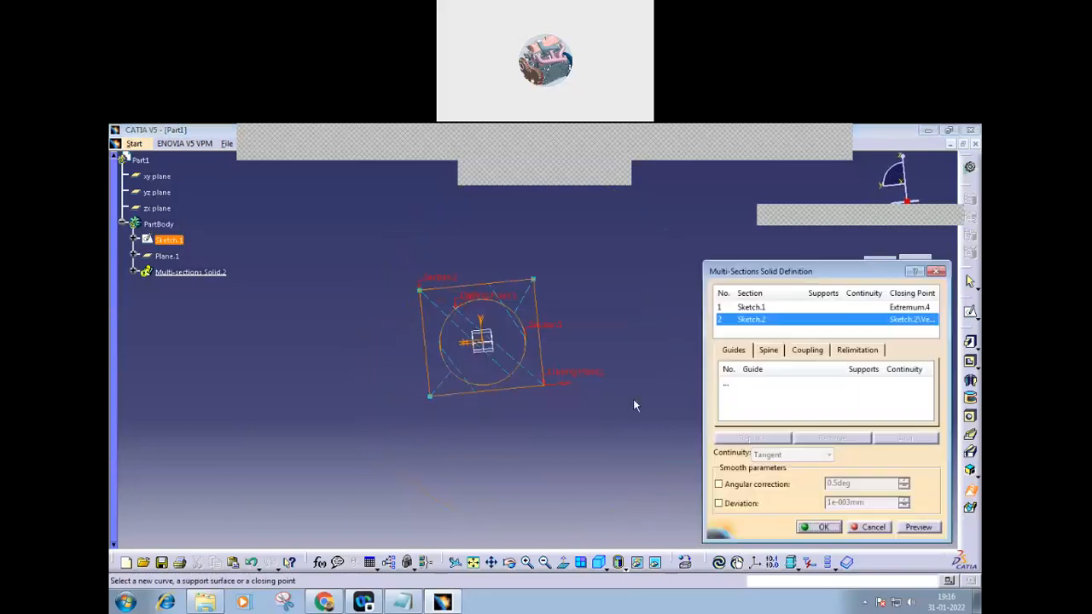
click(872, 527)
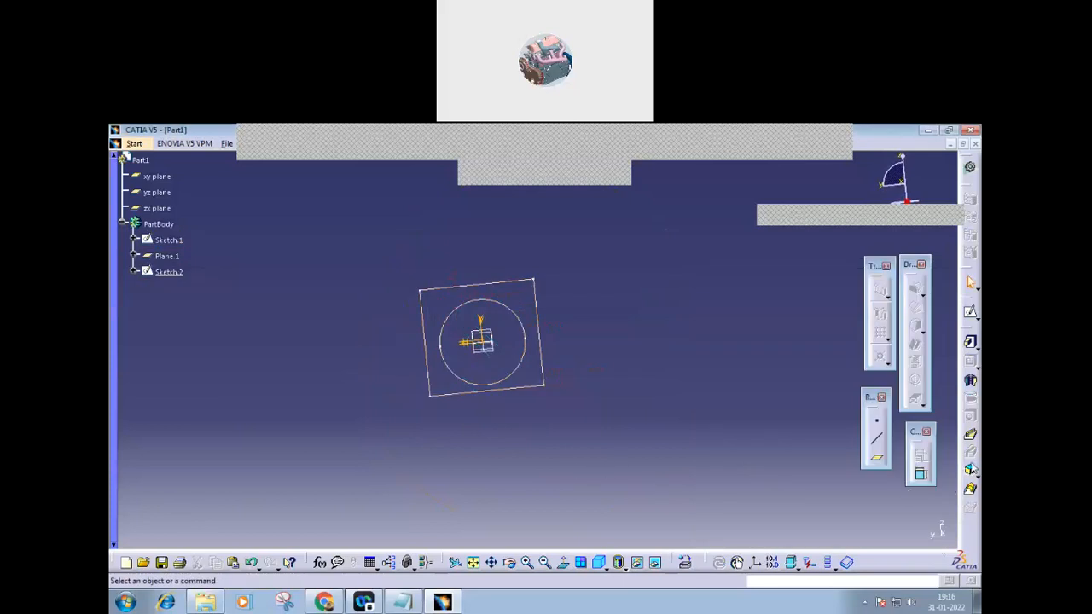
- Try a Multi-sections Solid from the Sketch.1 circle to the Sketch.2 rectangle, with the rectangle's closing point at the corner nearest the circle's closing point
click(971, 493)
click(470, 383)
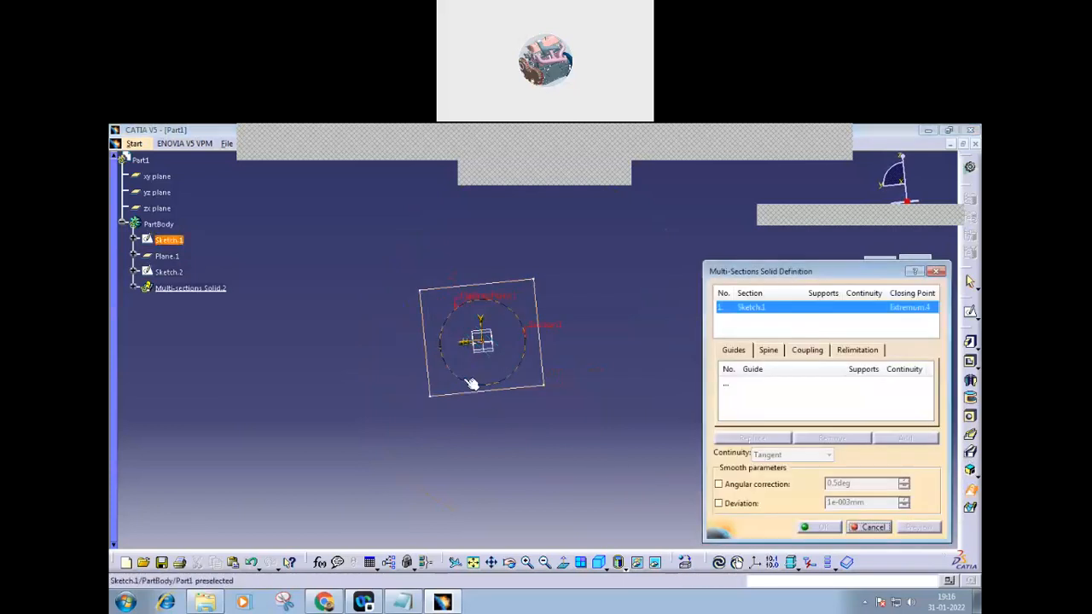
click(451, 288)
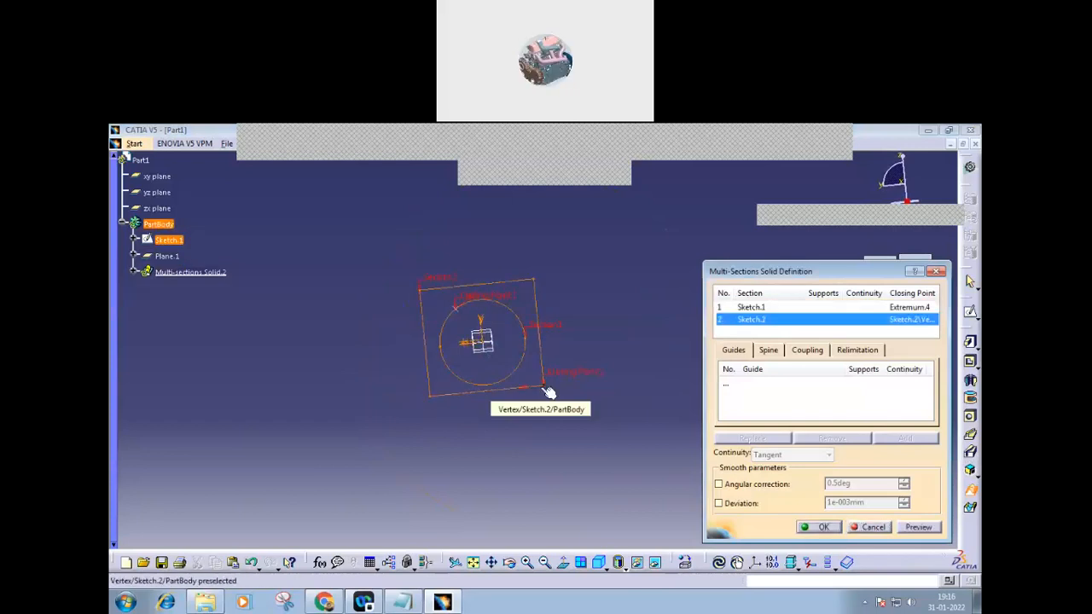
click(426, 294)
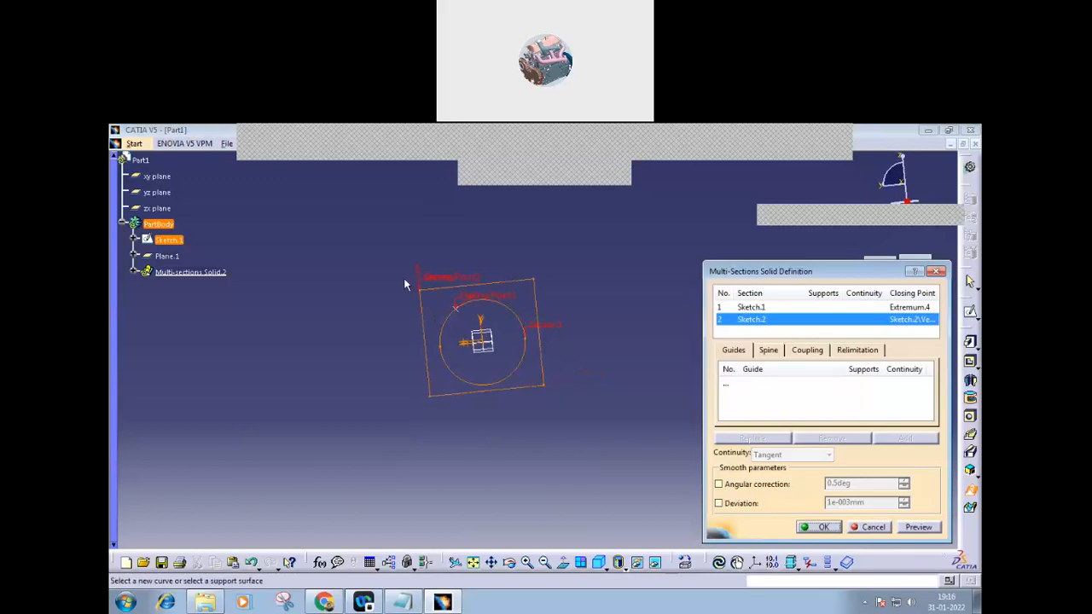
click(918, 527)
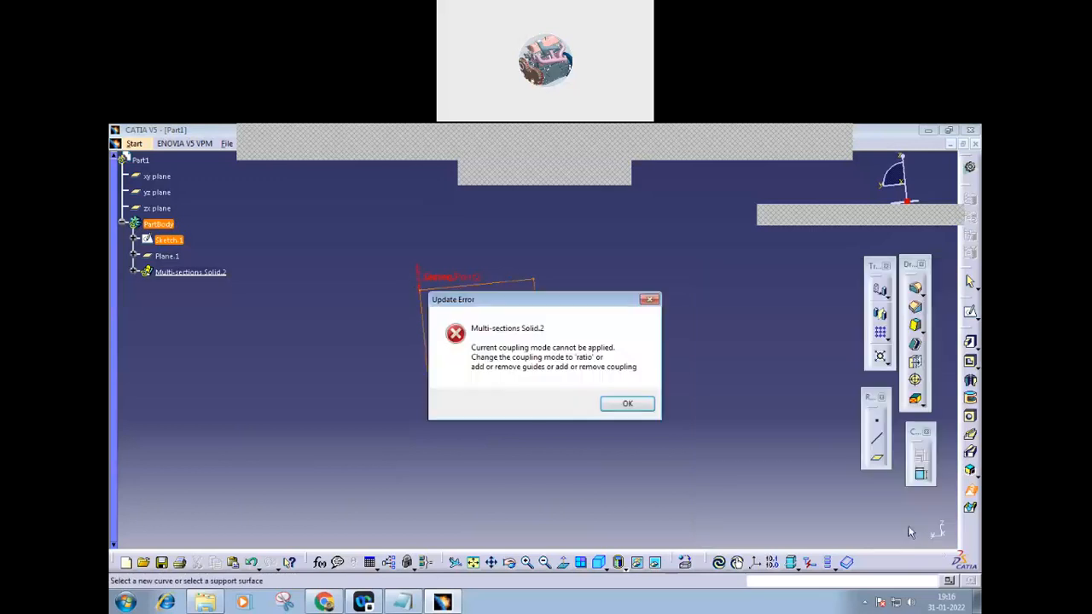
click(628, 404)
- Try to confirm the circle-to-rectangle multi-sections solid, inspect how the rectangle's corners couple to the circle, and cancel the definition
middle_drag(494, 439, 540, 483)
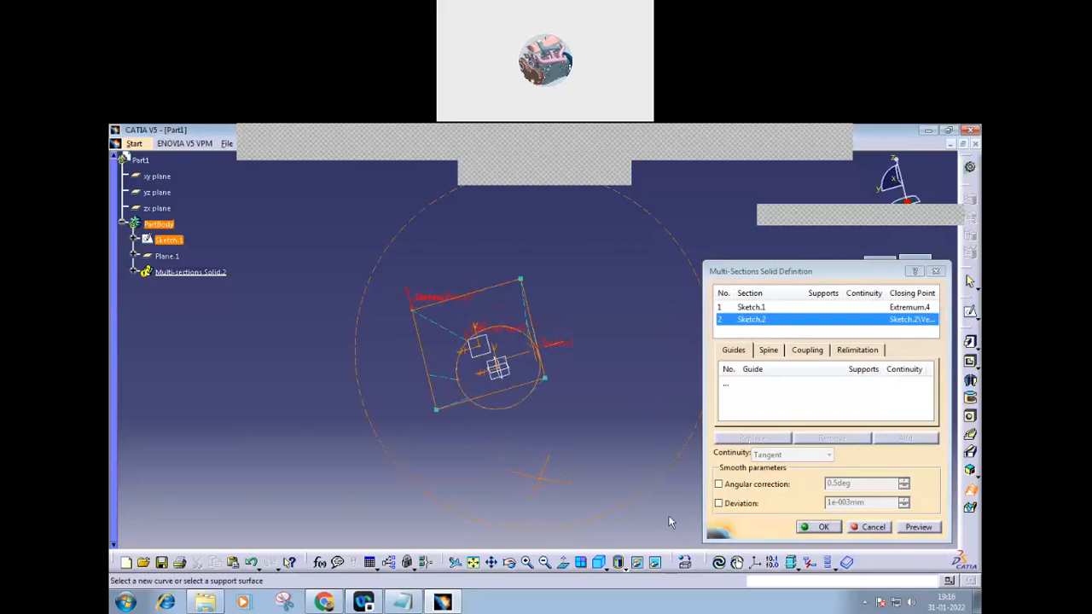
click(819, 528)
click(638, 406)
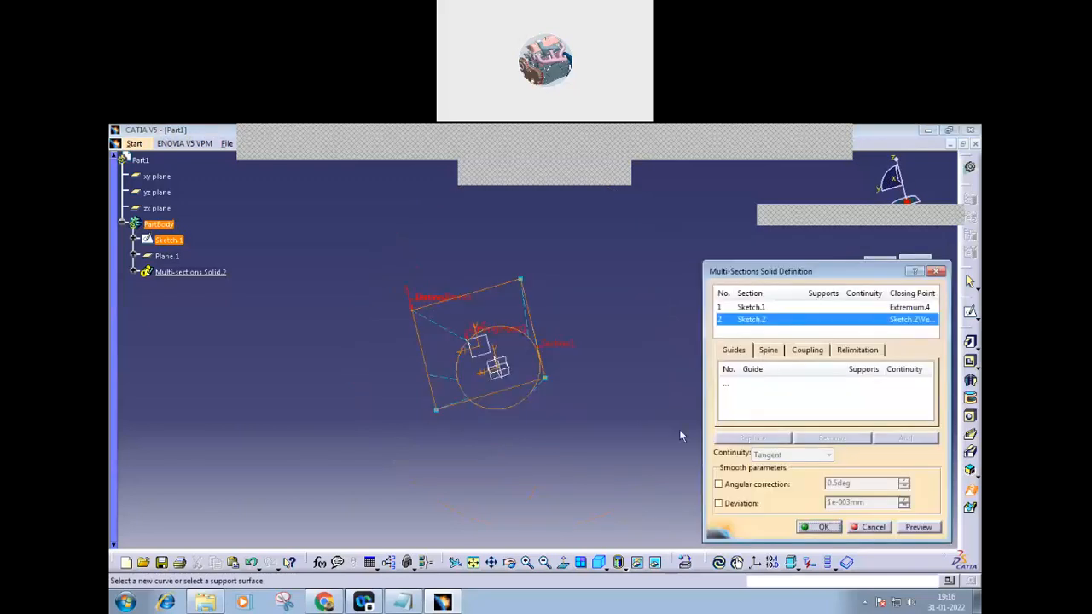
click(818, 527)
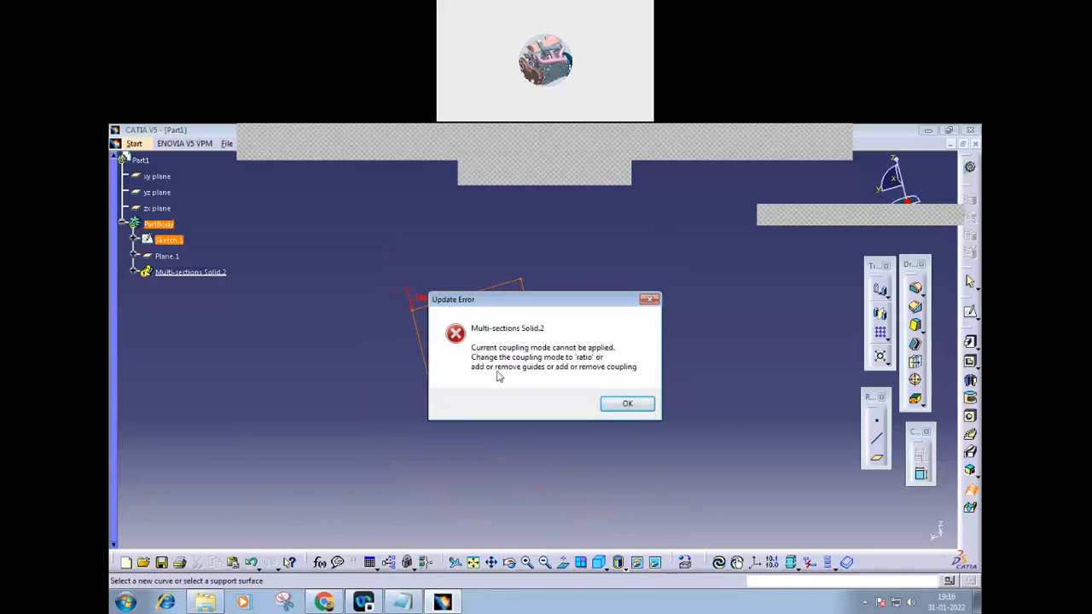
click(627, 406)
mouse_move(604, 488)
middle_down()
mouse_move(526, 451)
mouse_move(526, 438)
mouse_move(514, 471)
mouse_move(500, 469)
middle_up()
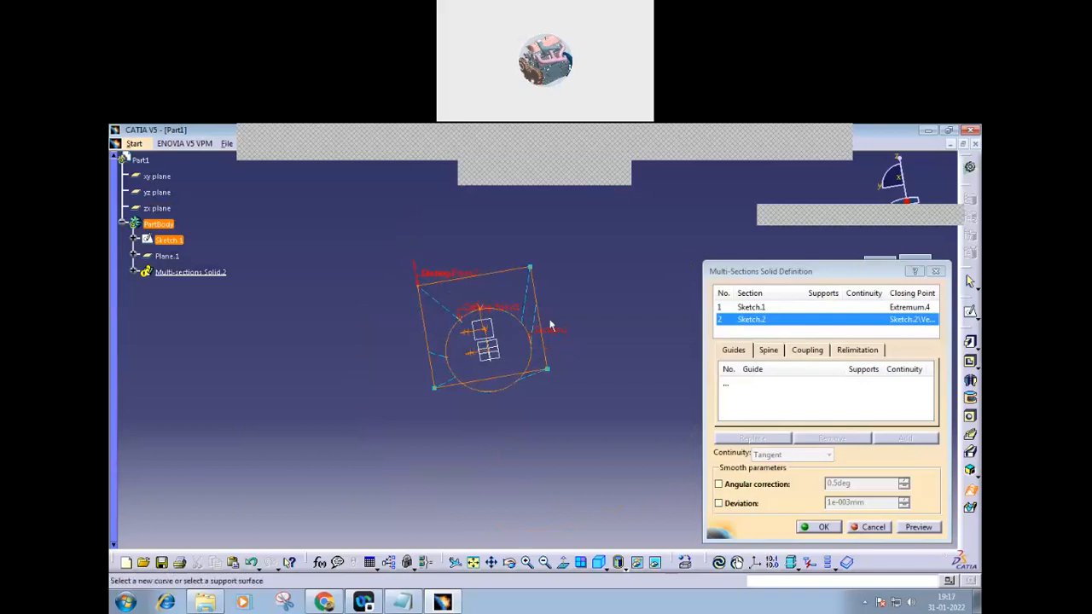
mouse_move(453, 443)
middle_down()
mouse_move(490, 366)
mouse_move(449, 402)
middle_up()
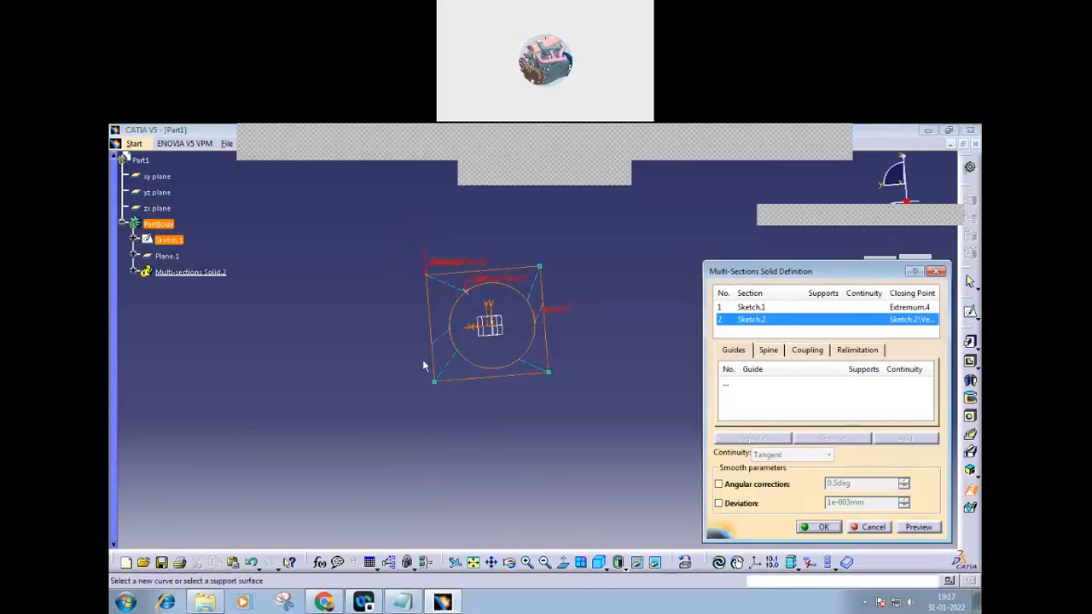
middle_drag(492, 415, 533, 438)
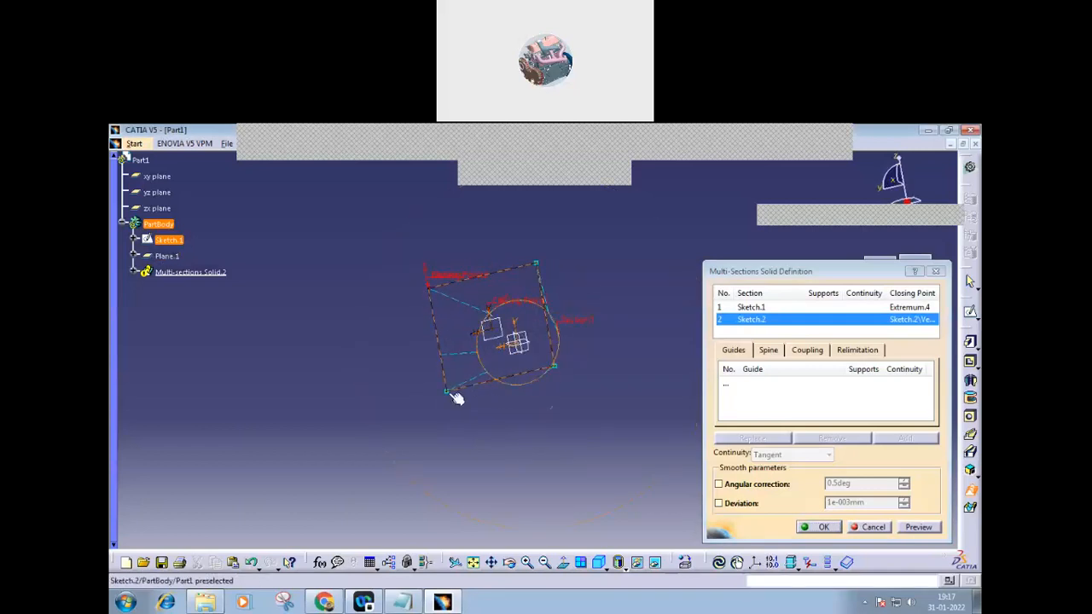
middle_drag(536, 439, 499, 448)
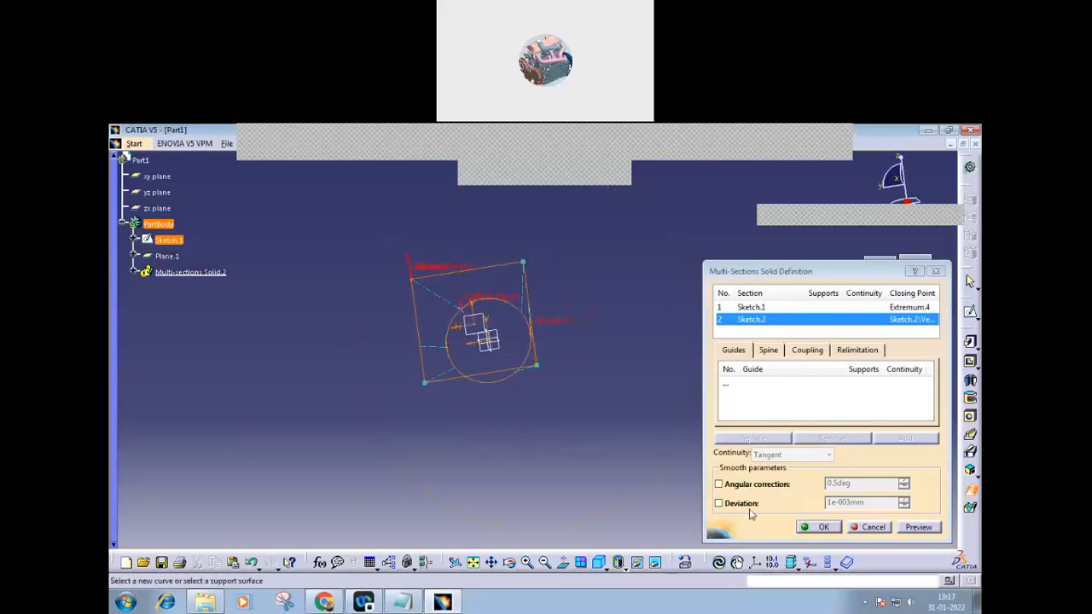
click(873, 528)
- Open Sketch.1 for editing and draw a diagonal line through the circle's centre, extending beyond the circle at both ends
mouse_move(572, 464)
middle_down()
mouse_move(558, 414)
mouse_move(552, 437)
middle_up()
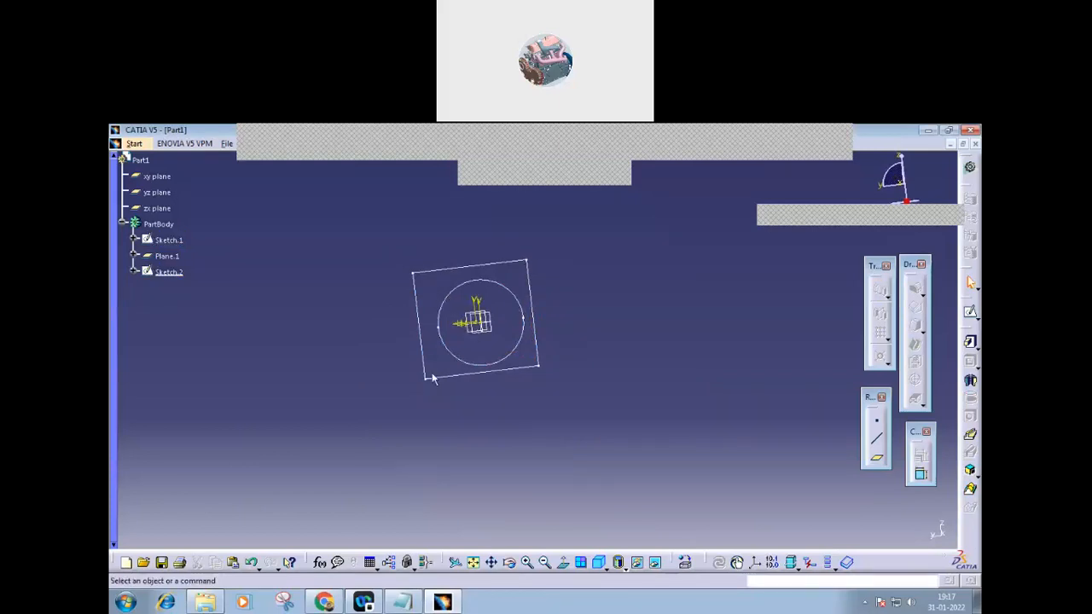
mouse_move(555, 390)
middle_down()
mouse_move(561, 419)
mouse_move(500, 390)
middle_up()
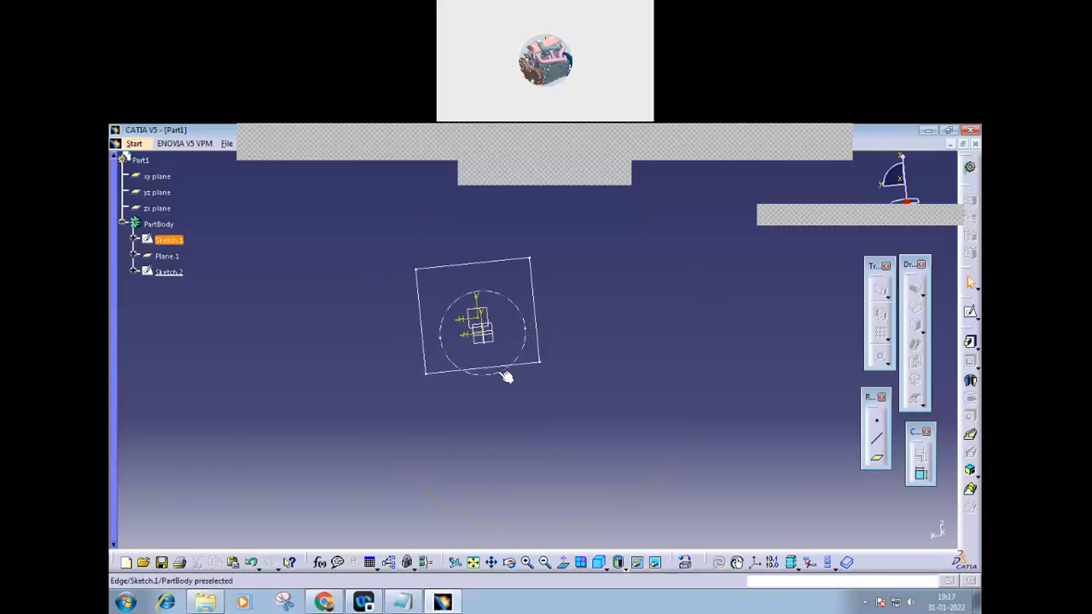
double_click(507, 376)
middle_drag(540, 418, 565, 431)
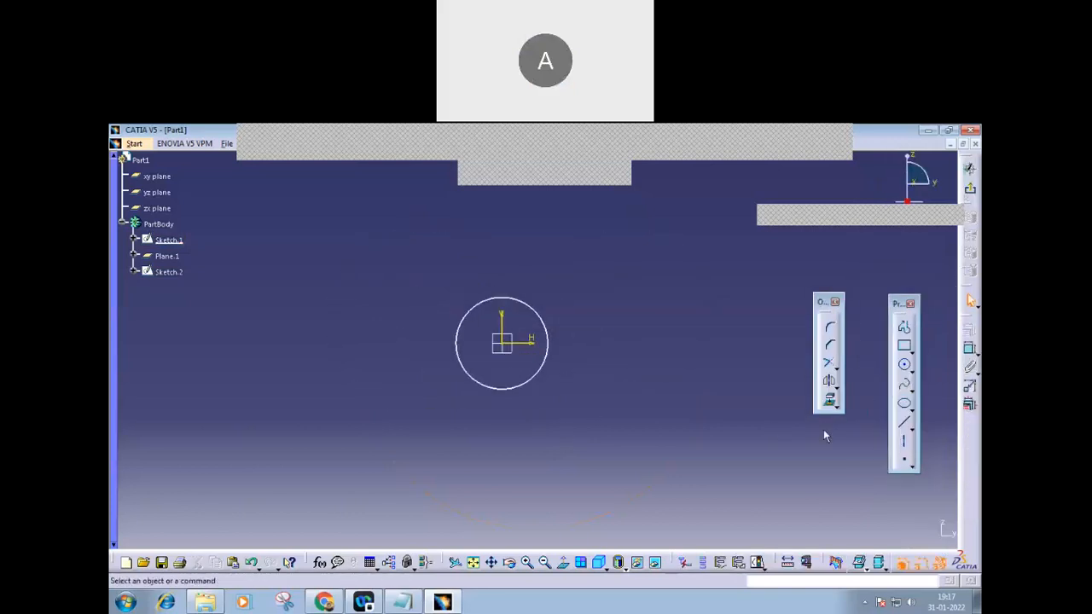
click(904, 441)
click(437, 289)
click(550, 386)
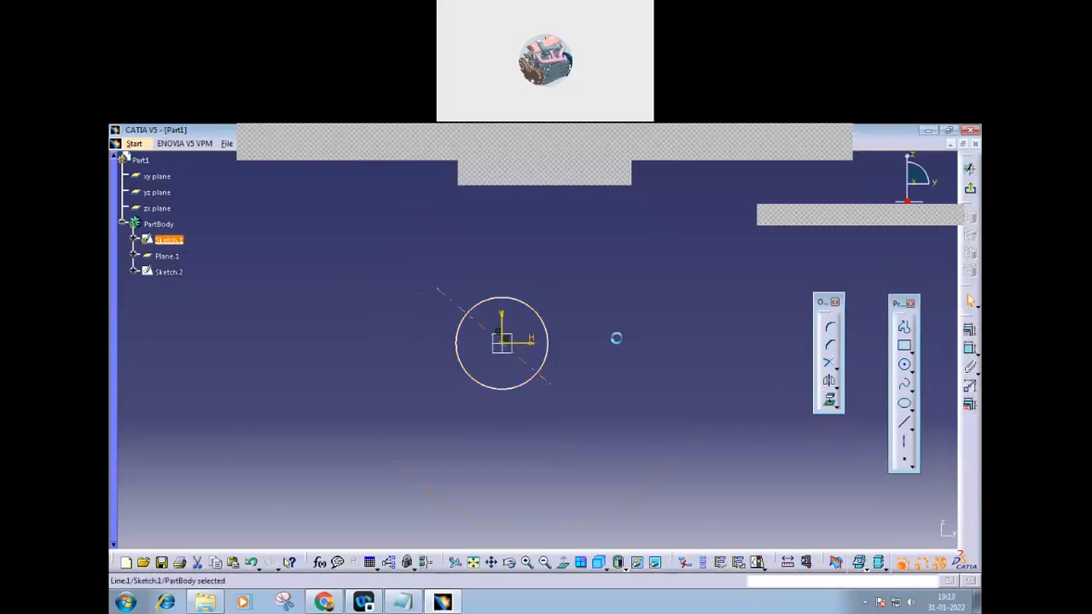
- Draw a second diagonal line crossing the first at the circle's centre, and make the diagonals construction elements
click(562, 289)
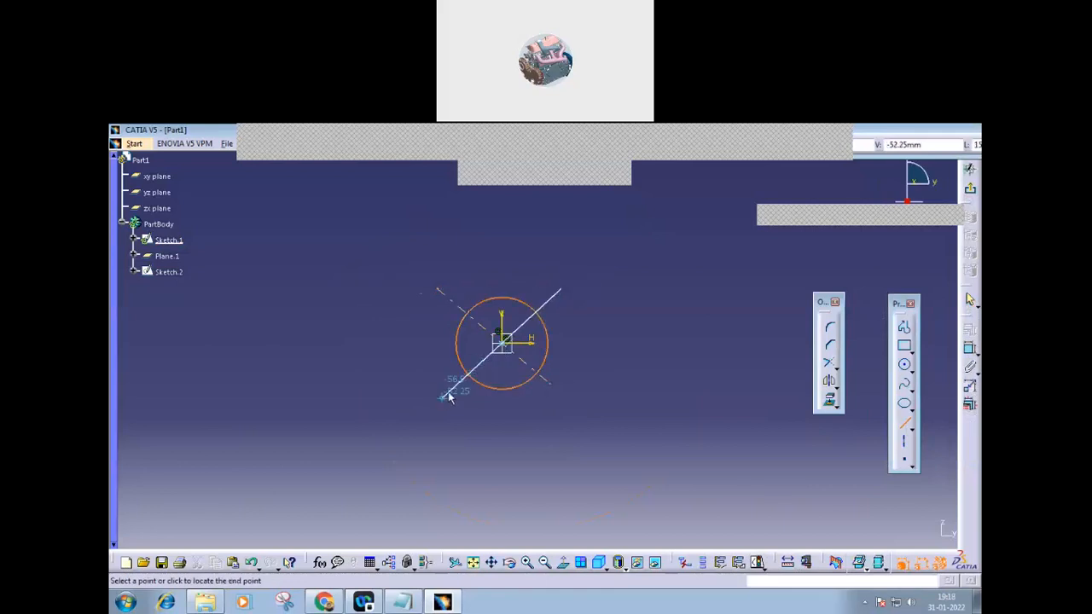
click(449, 394)
click(464, 382)
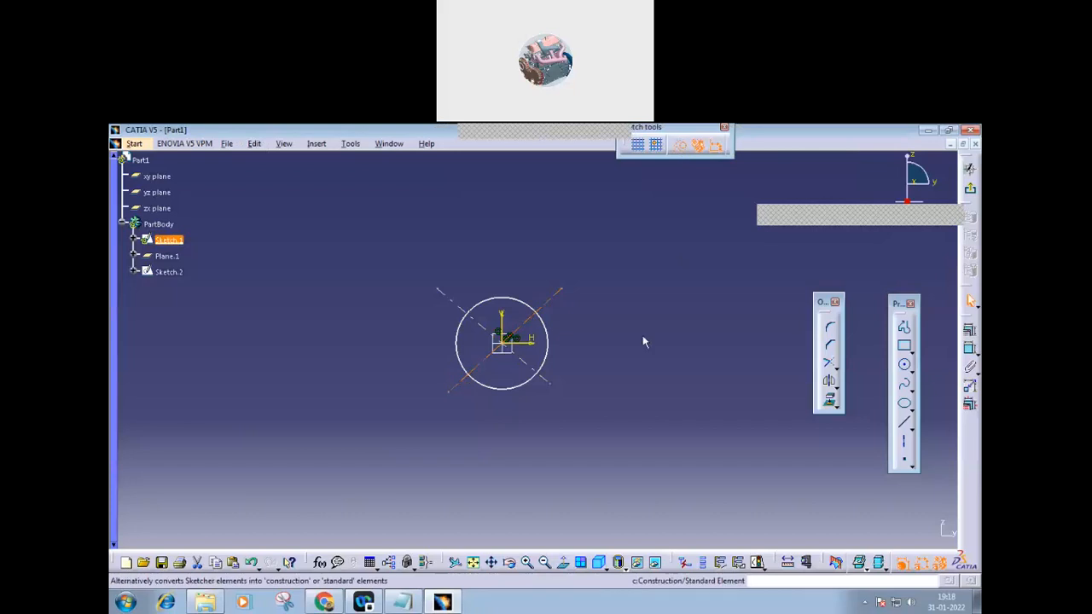
click(543, 377)
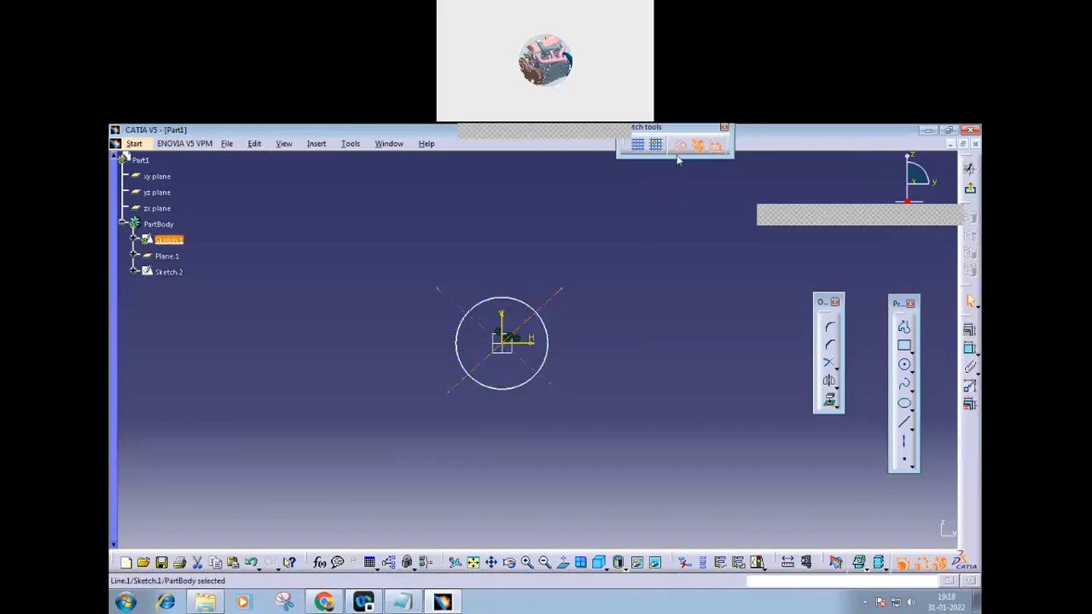
click(679, 149)
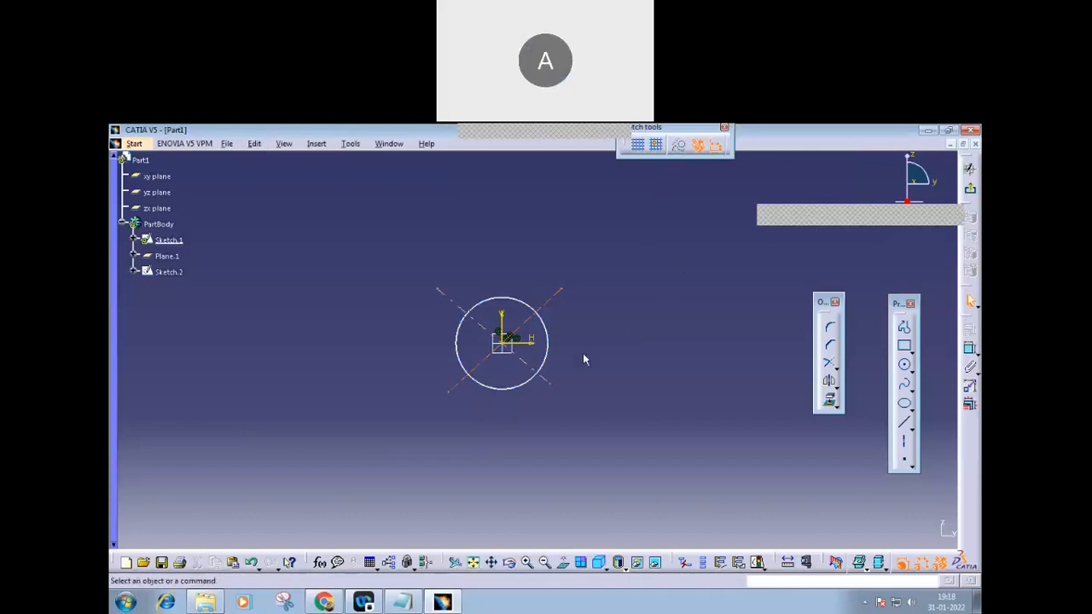
click(523, 362)
click(680, 150)
- Break the Sketch.1 circle at its four intersections with the two construction diagonals
mouse_move(619, 347)
middle_down()
mouse_move(607, 368)
mouse_move(658, 387)
mouse_move(552, 422)
middle_up()
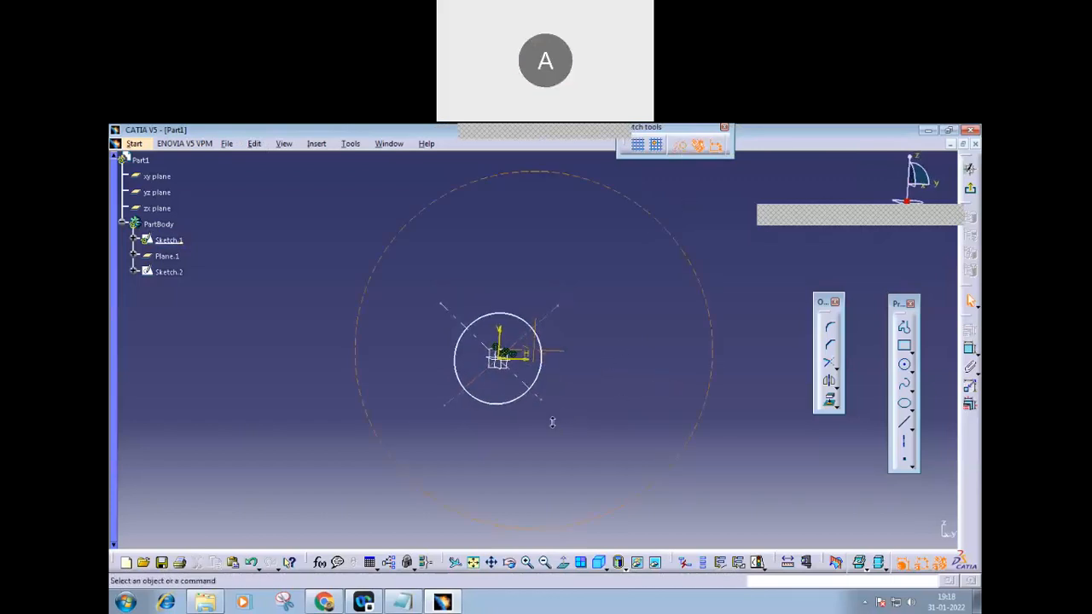
click(835, 367)
click(851, 379)
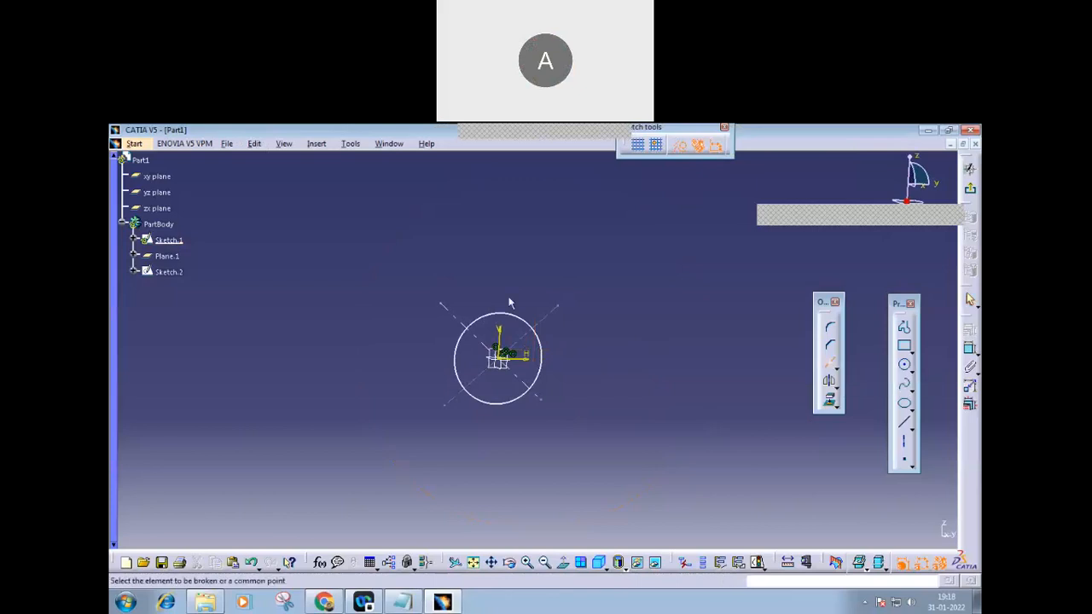
click(466, 324)
click(461, 321)
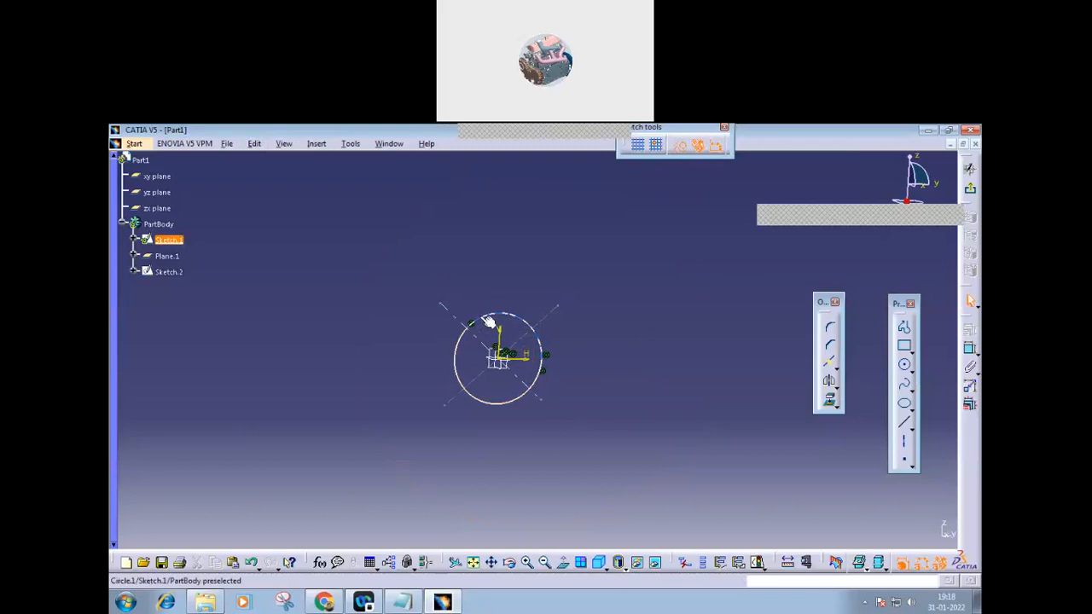
click(829, 363)
click(487, 403)
click(480, 387)
click(831, 365)
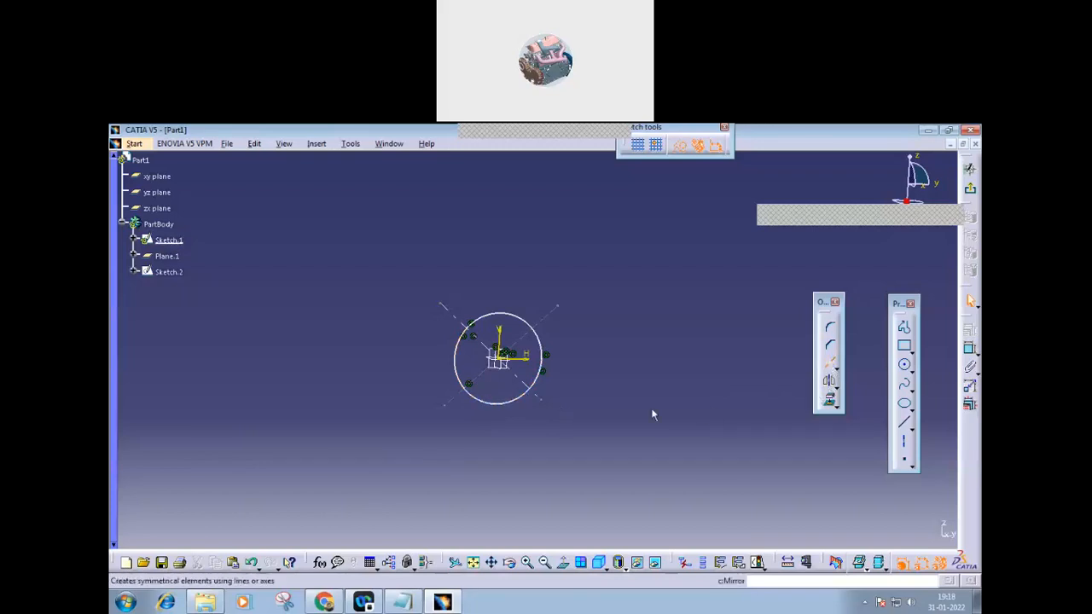
click(530, 388)
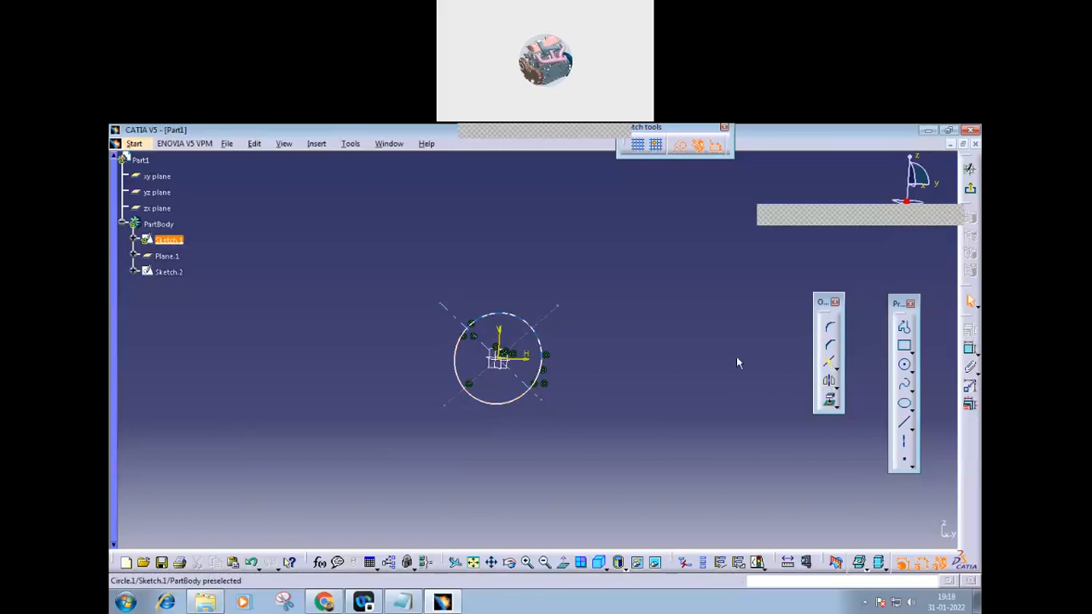
click(830, 364)
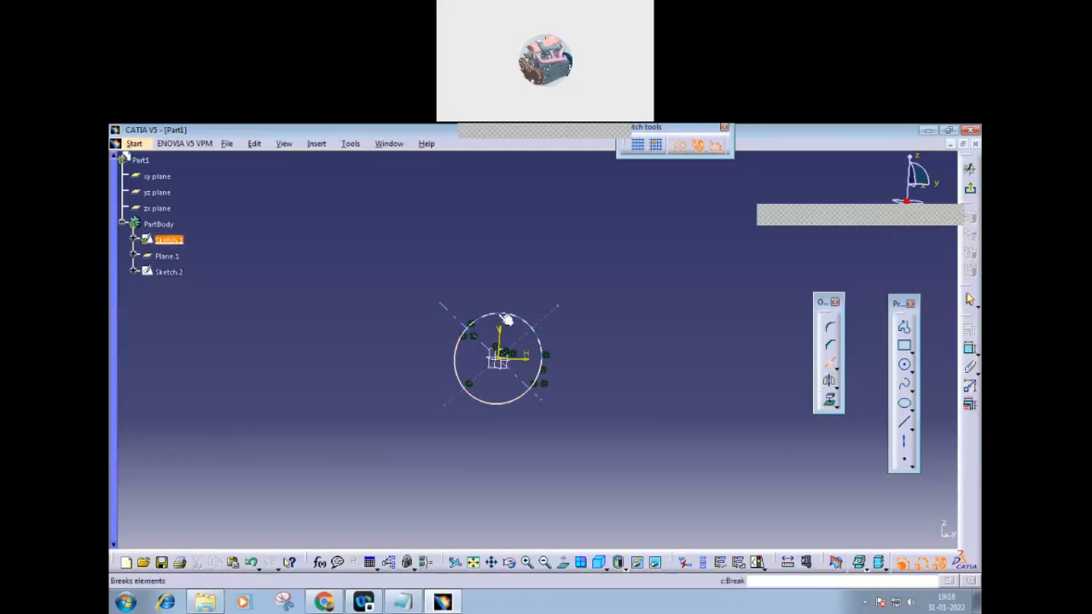
click(552, 323)
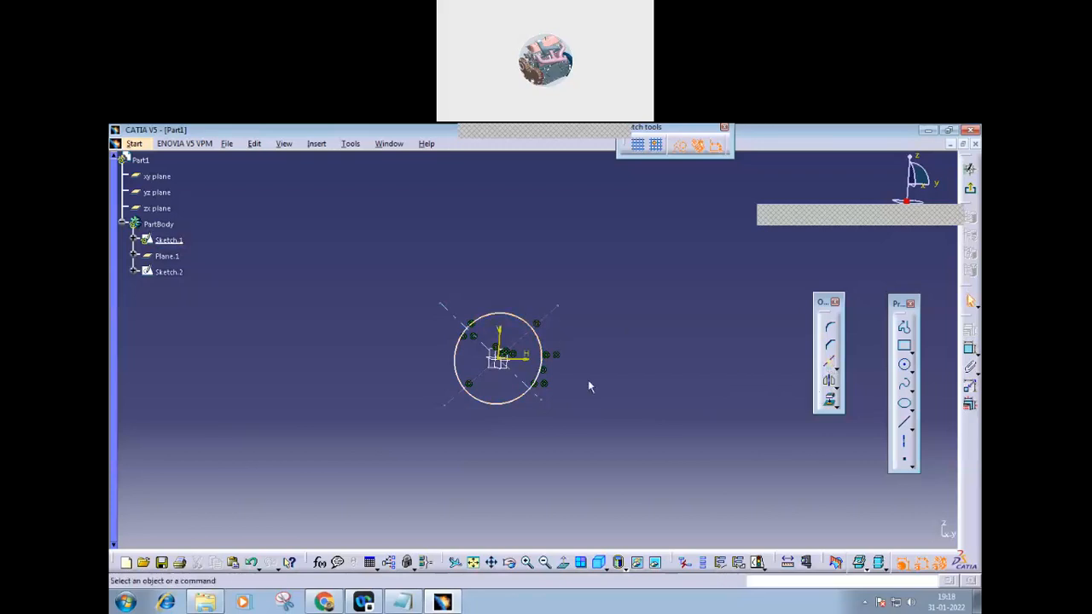
- Trim the right-hand arc and the upper-right diagonal to their intersection so the circle is closed, and exit Sketch.1
click(546, 349)
key(Escape)
click(834, 367)
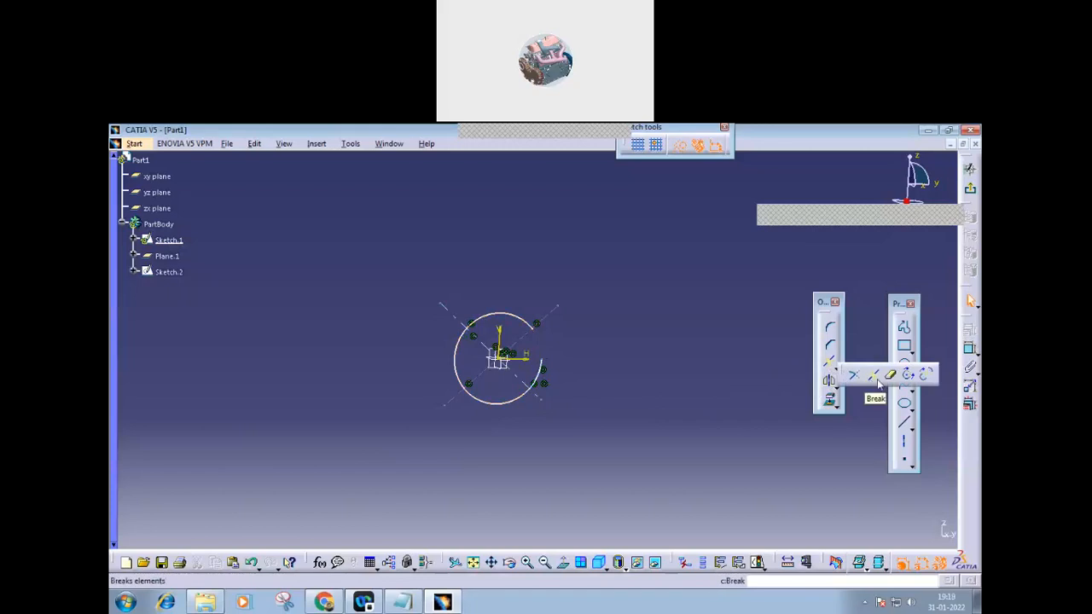
click(873, 380)
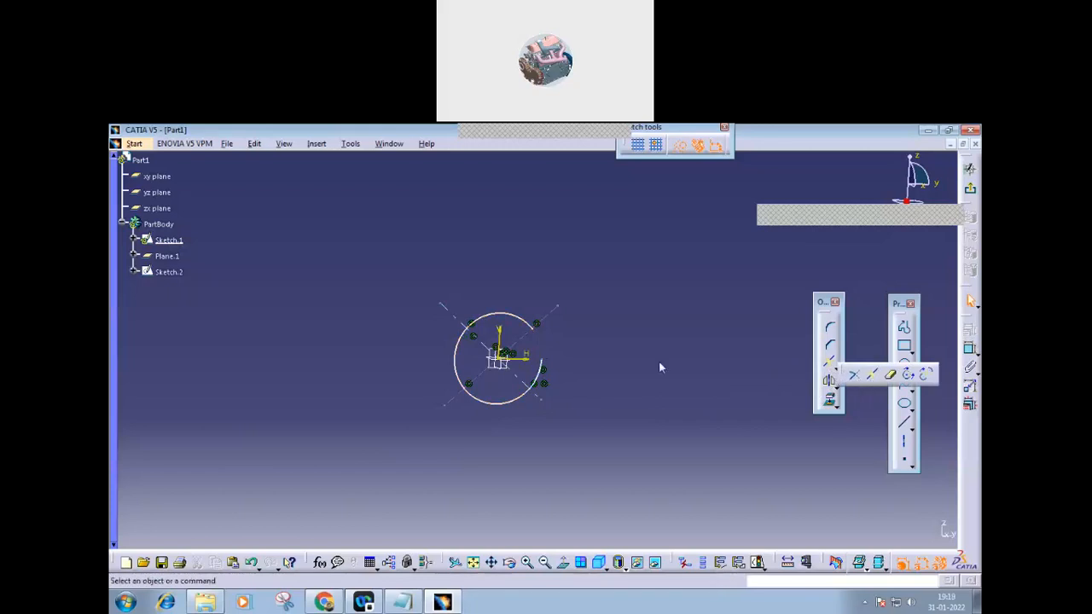
click(554, 341)
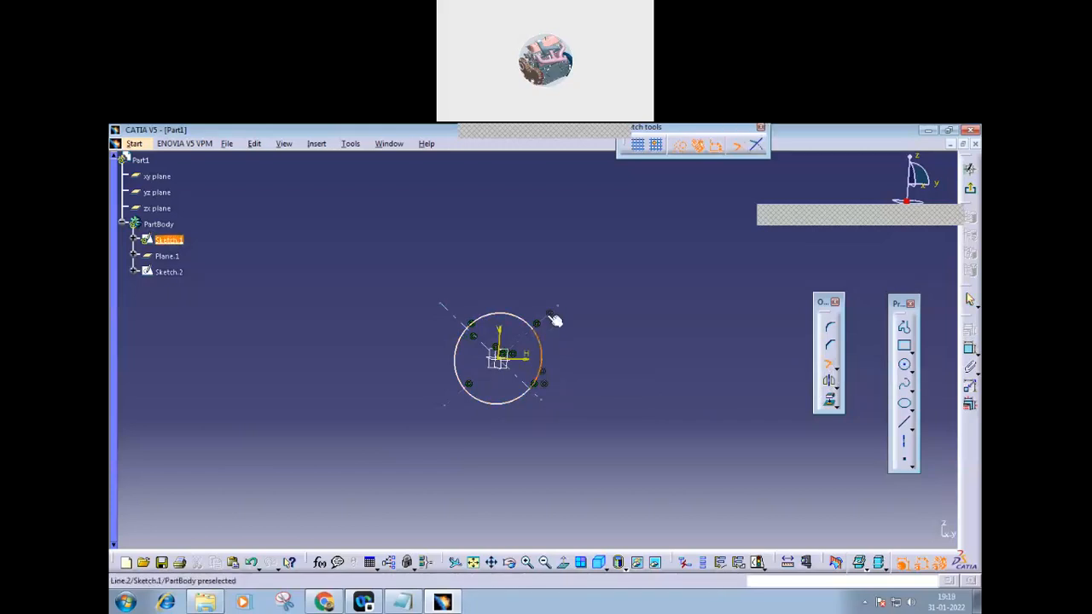
click(555, 320)
middle_drag(519, 442, 547, 461)
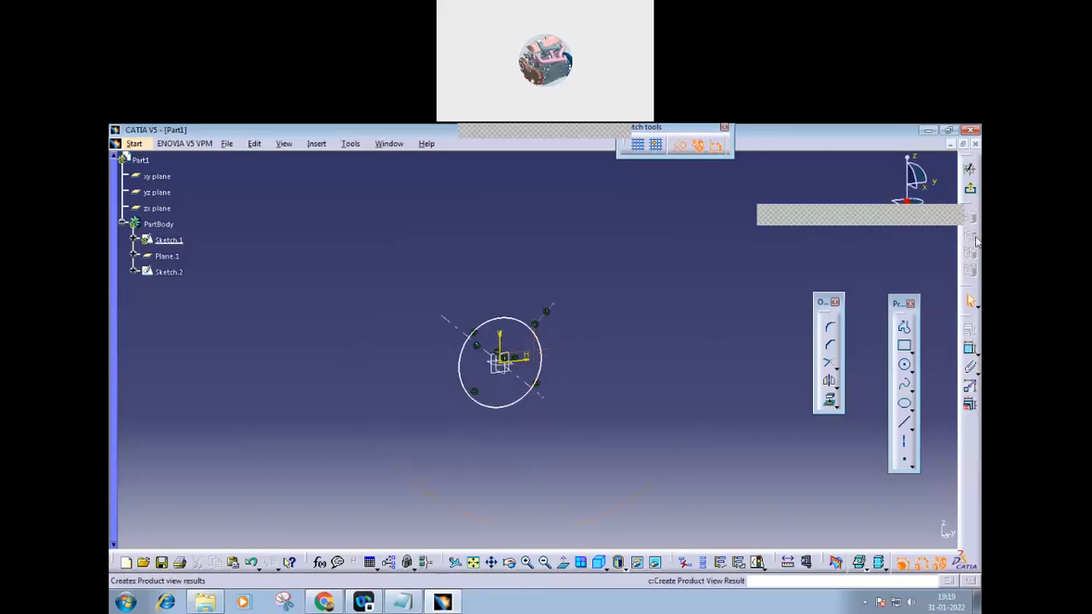
click(973, 191)
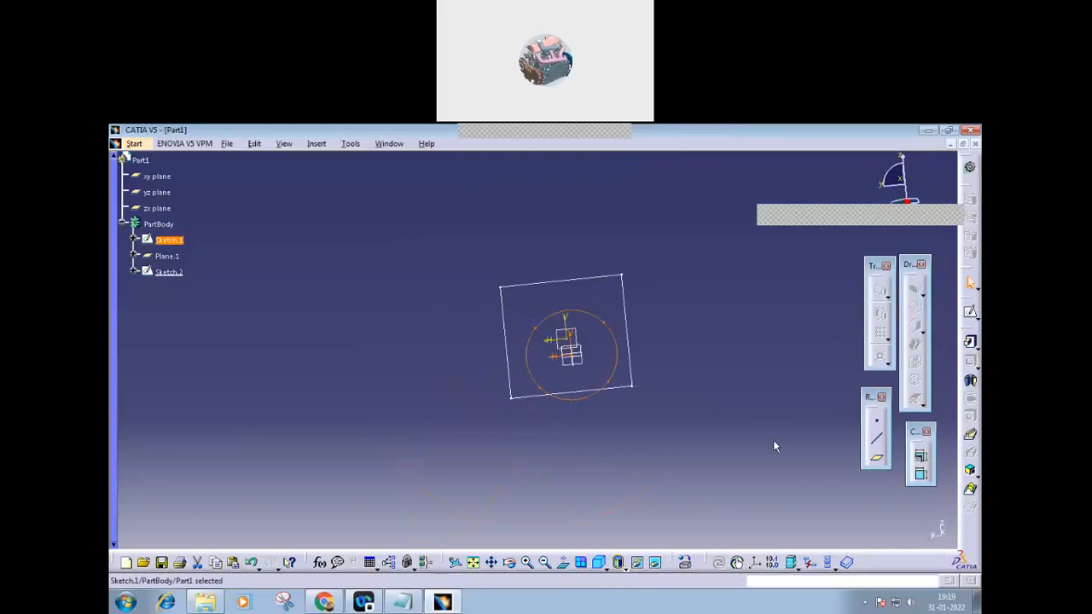
middle_drag(619, 439, 522, 431)
click(605, 430)
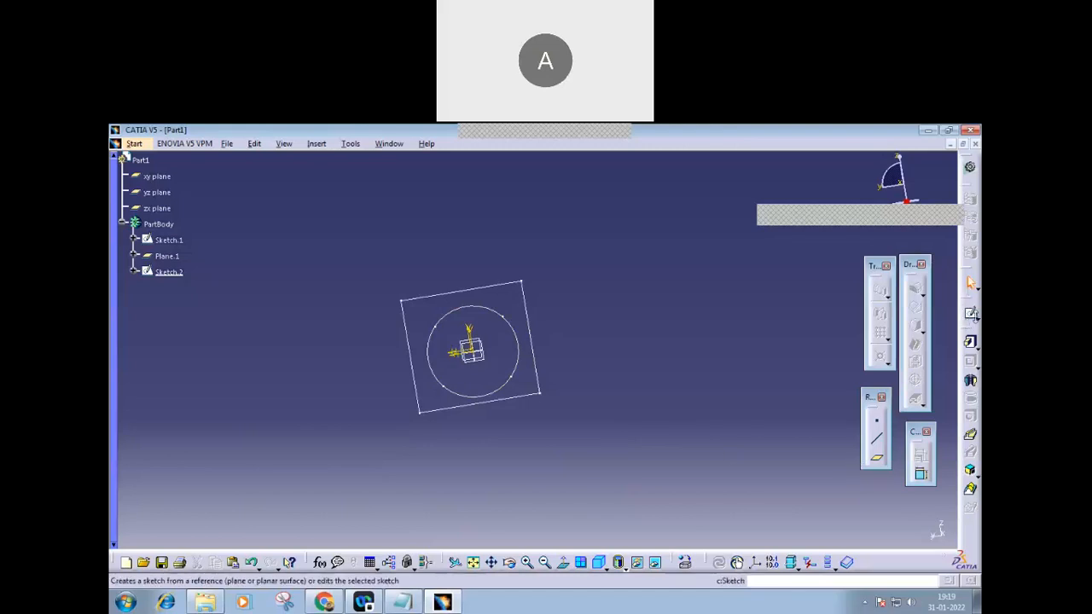
- Start a new sketch on the reference plane at the circle's centre, and draw a diagonal line beside the circle and rectangle
click(975, 320)
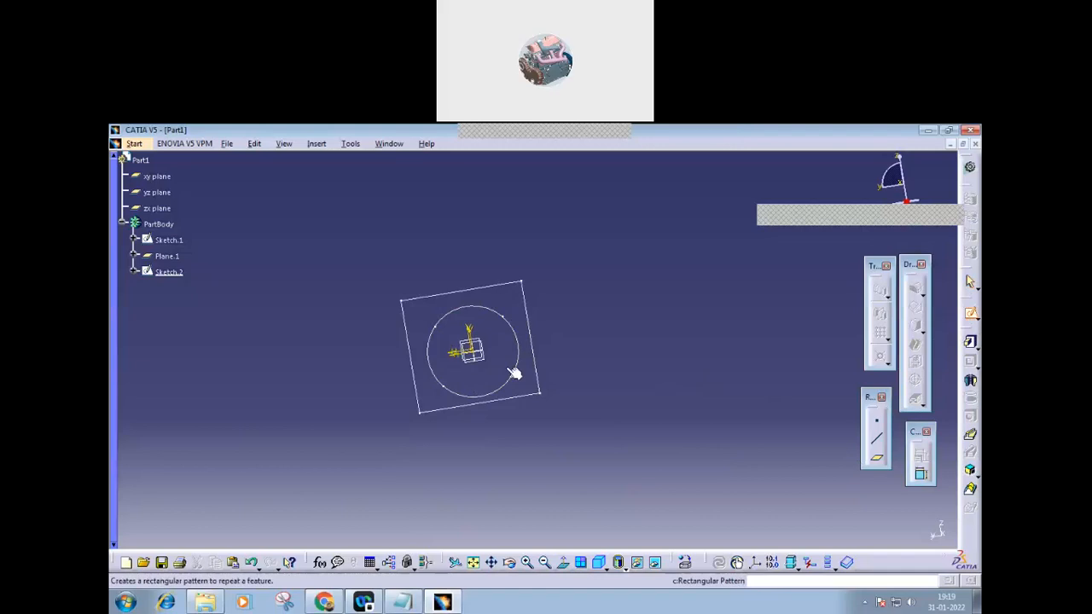
click(482, 357)
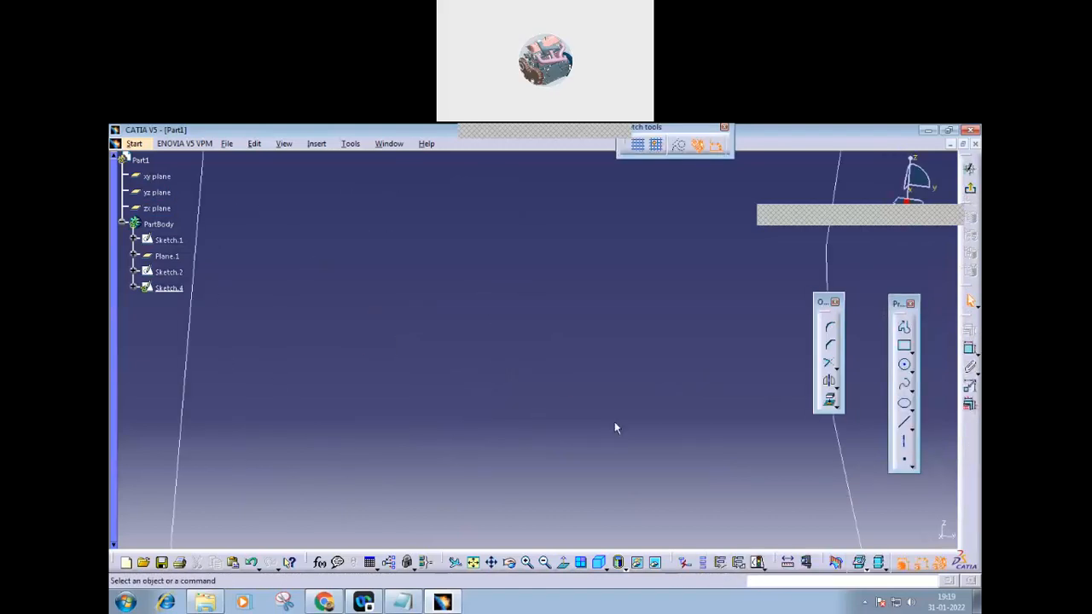
click(906, 429)
click(359, 324)
click(476, 433)
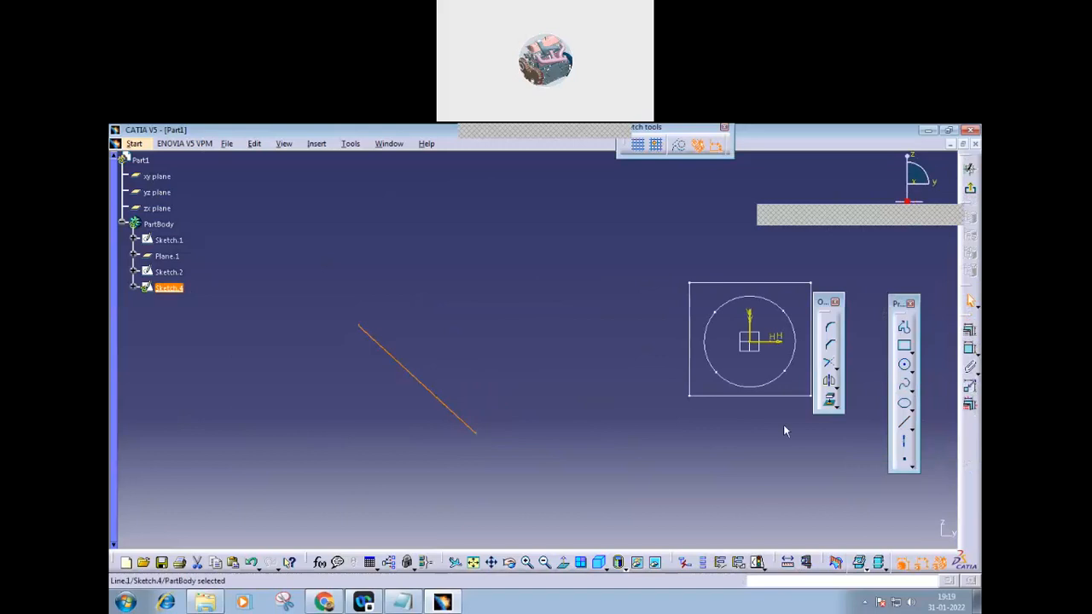
- Draw a second diagonal line above the first, and extend it to meet the first line with Trim First Element
click(904, 422)
click(510, 290)
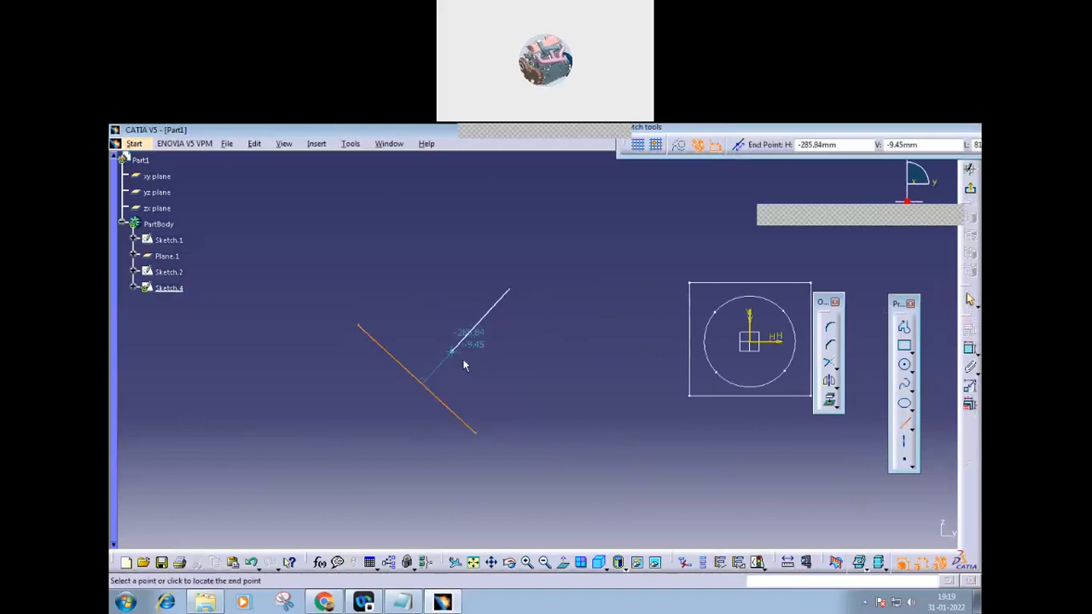
click(463, 361)
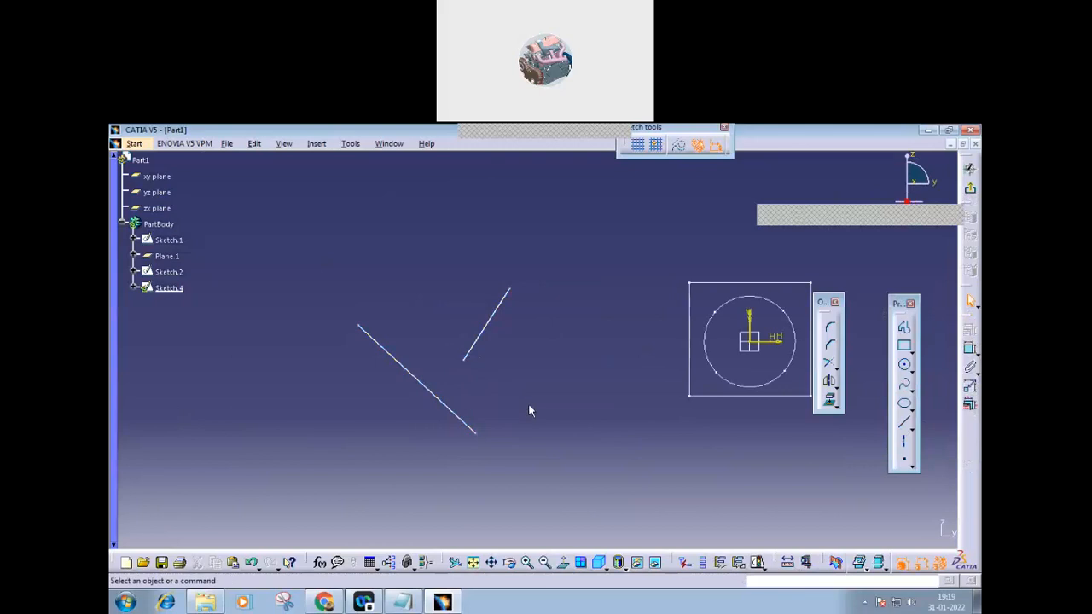
click(829, 363)
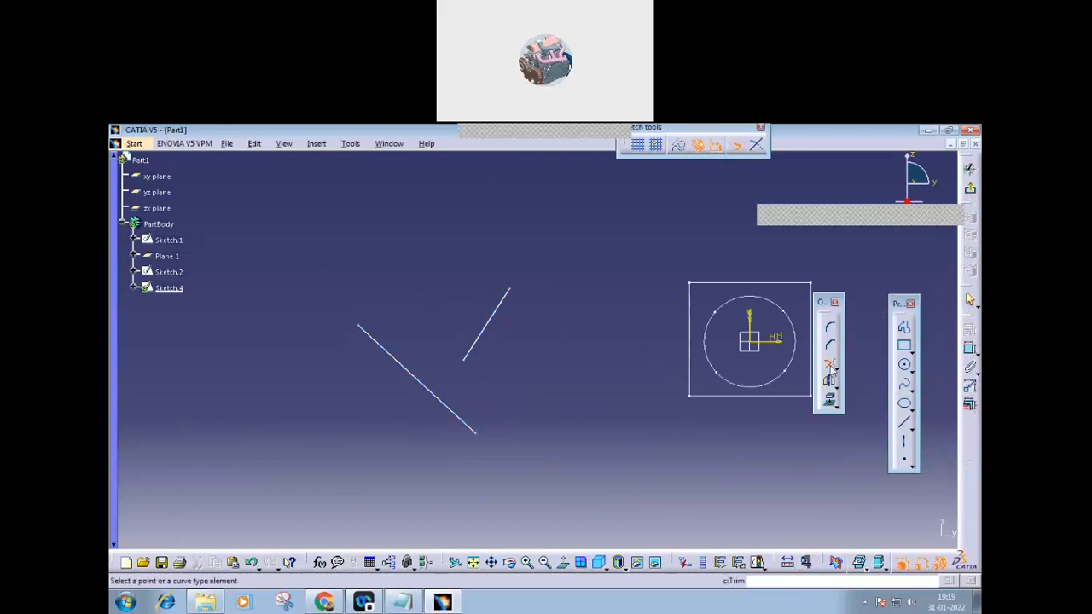
click(756, 147)
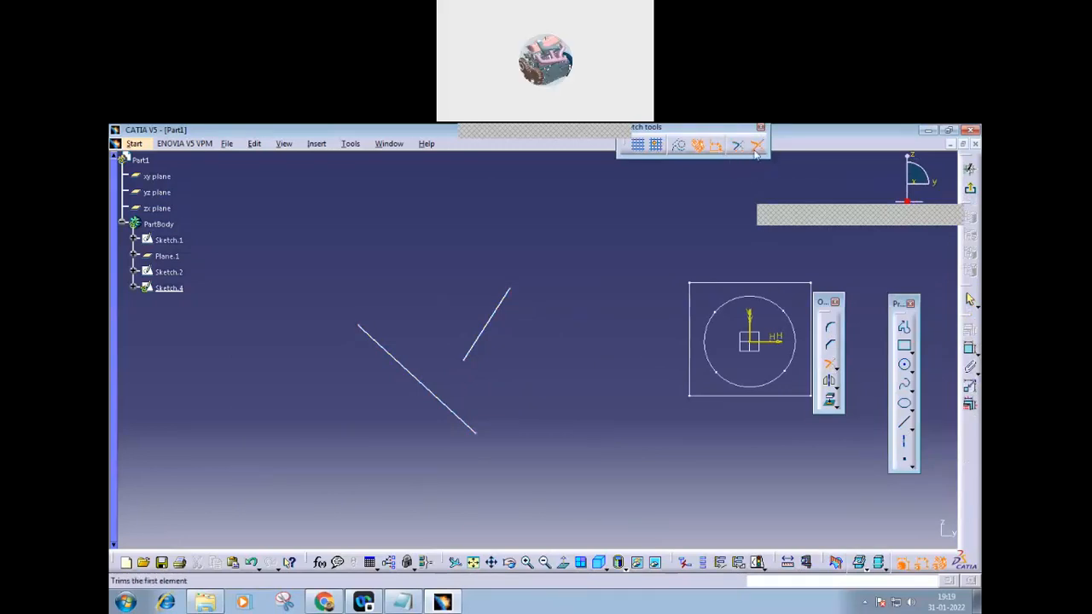
click(472, 353)
click(419, 375)
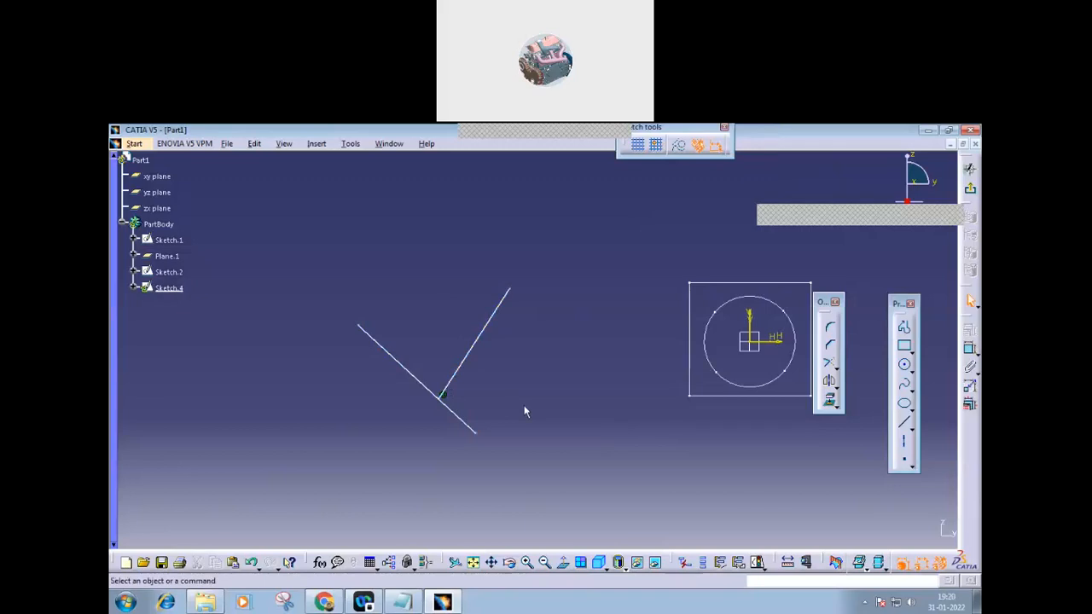
- Delete both practice diagonal lines with their constraints, and exit the sketch
mouse_move(310, 472)
mouse_down()
mouse_move(395, 476)
mouse_move(559, 248)
mouse_up()
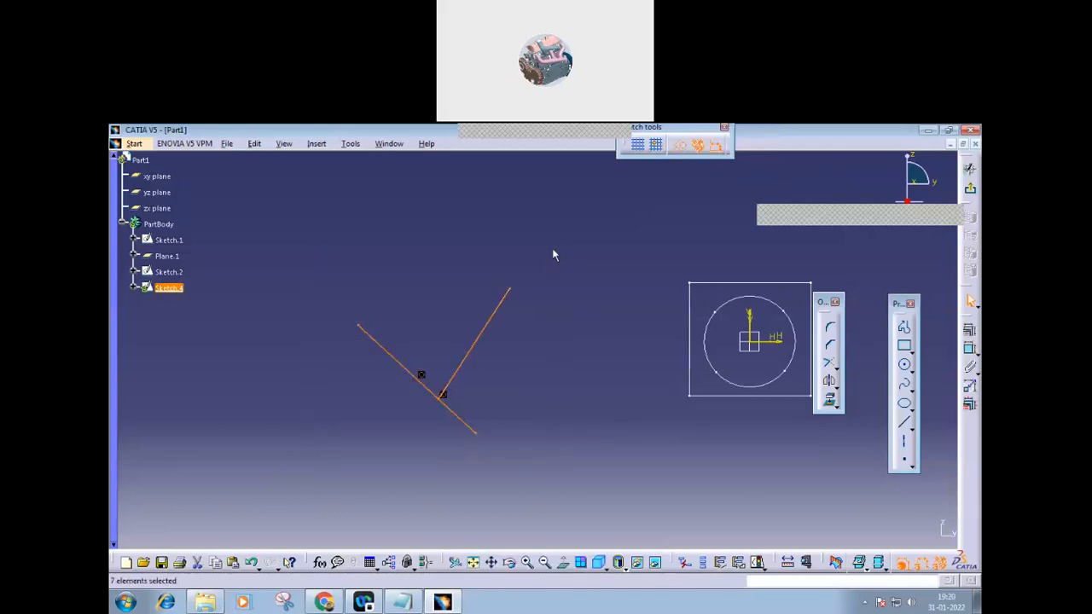
key(Delete)
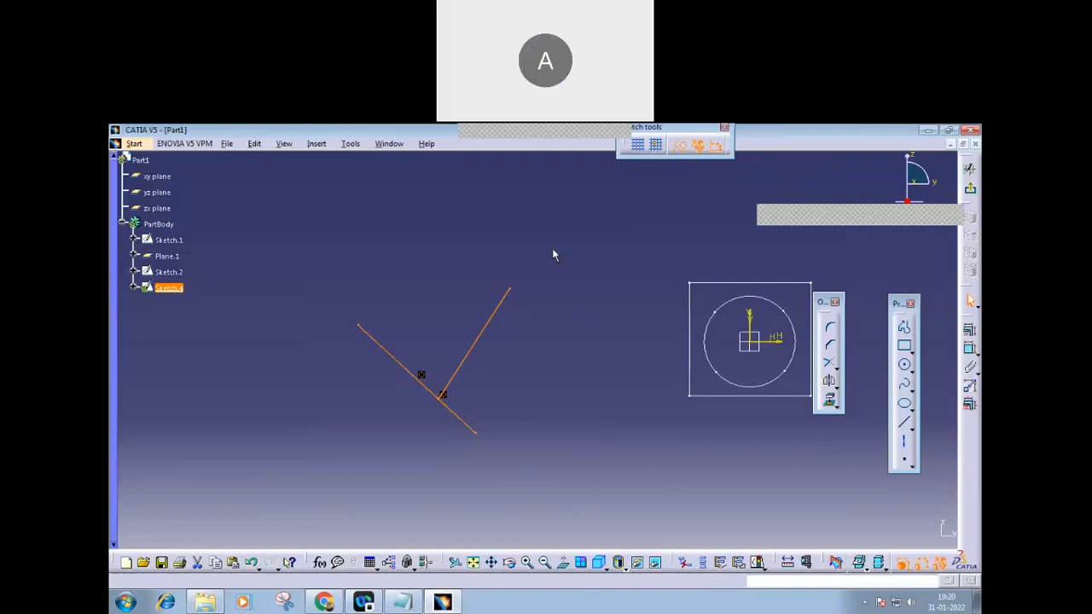
middle_drag(572, 323, 346, 332)
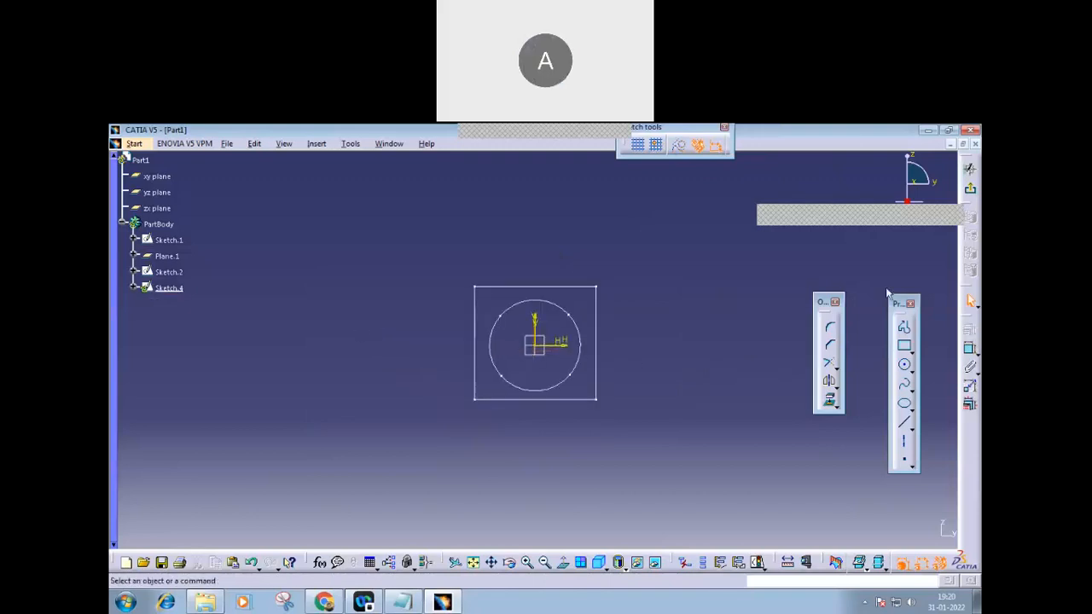
click(970, 301)
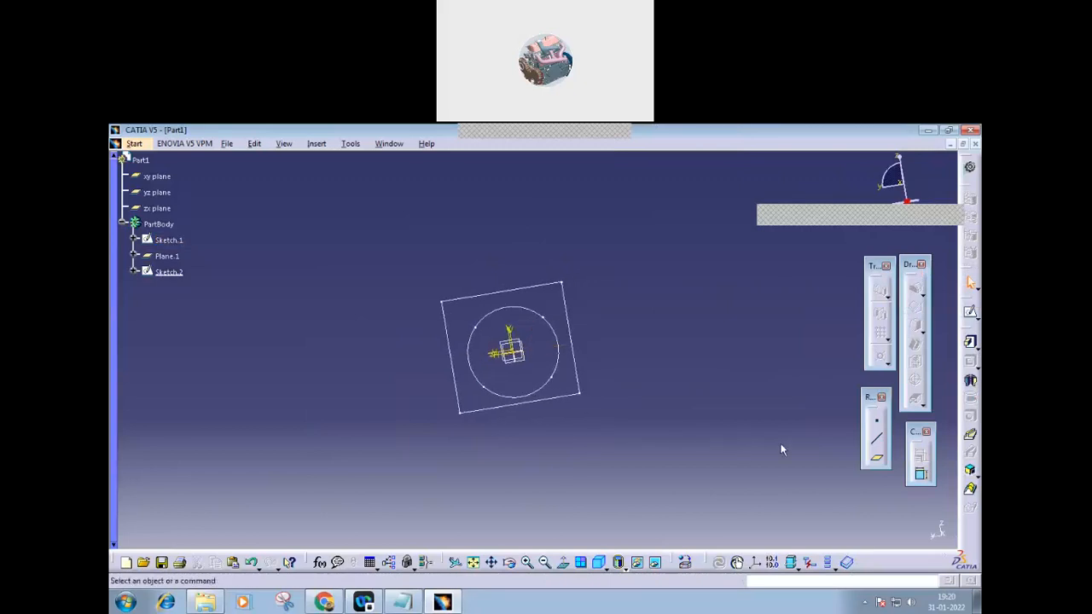
- Try to create a Multi-sections Solid from Sketch.2 and Sketch.1, with the circle's closing point at the vertex nearest the rectangle's closing corner
click(969, 283)
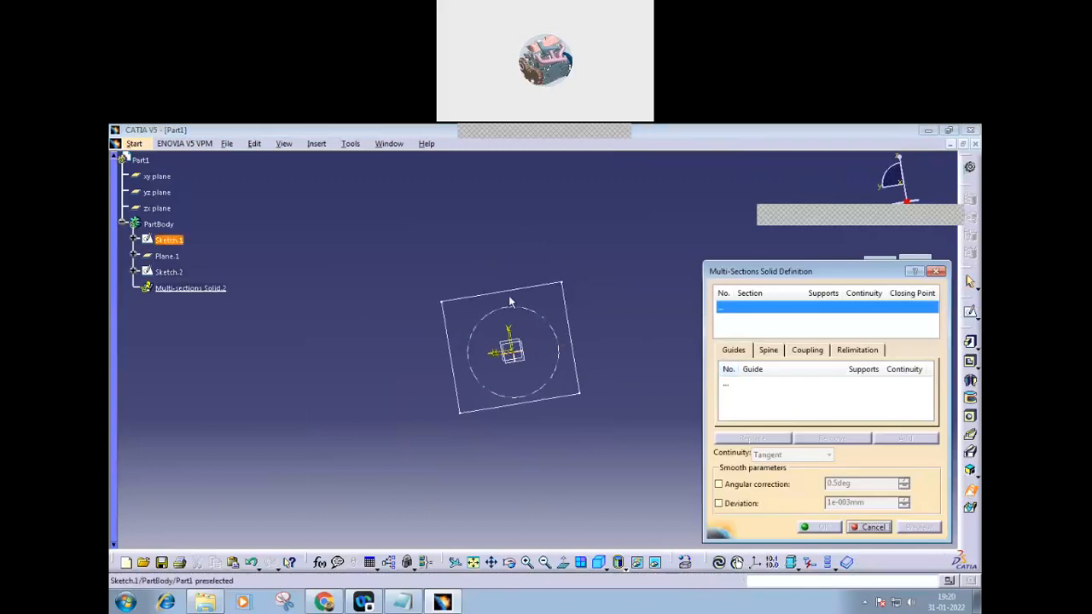
click(515, 296)
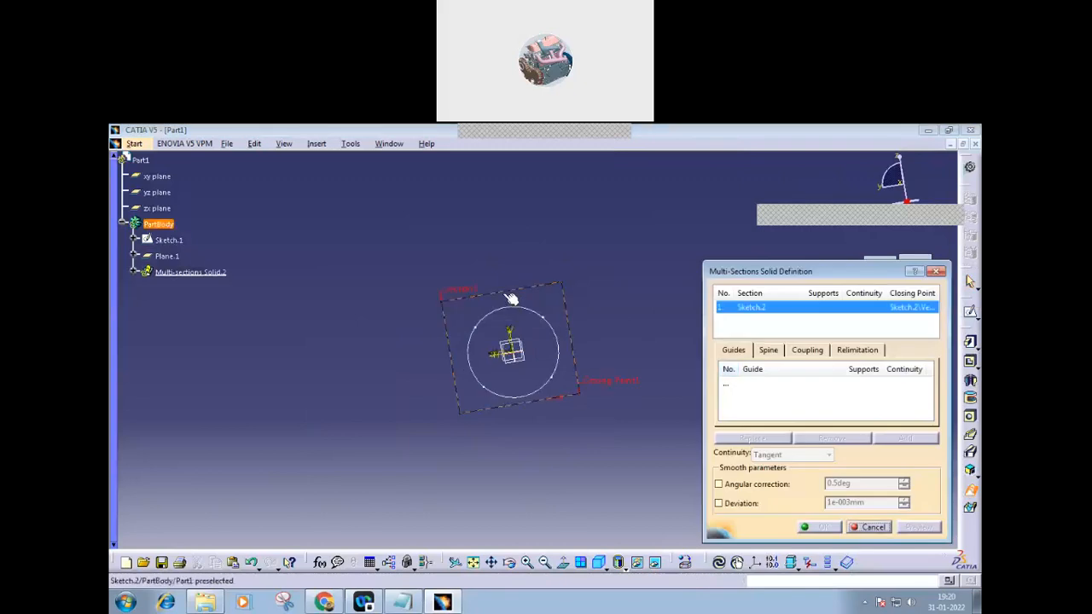
click(567, 361)
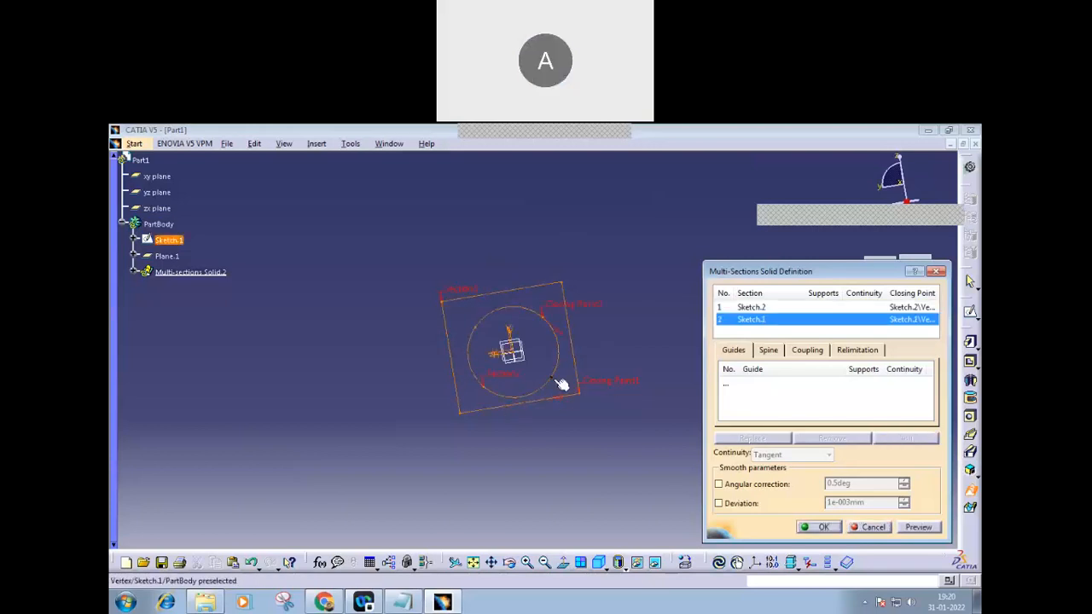
click(559, 381)
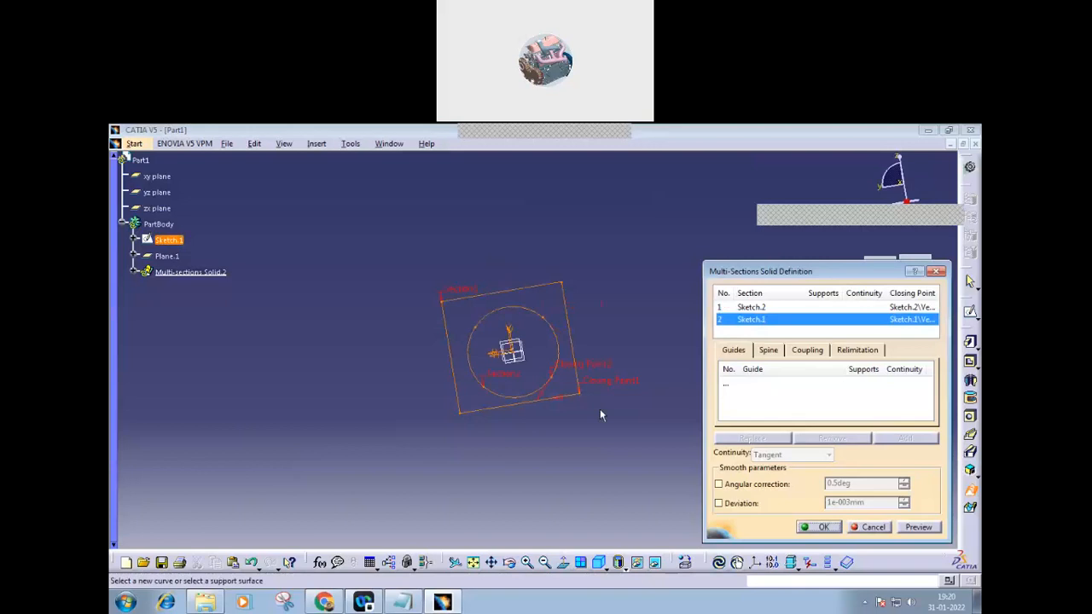
click(931, 526)
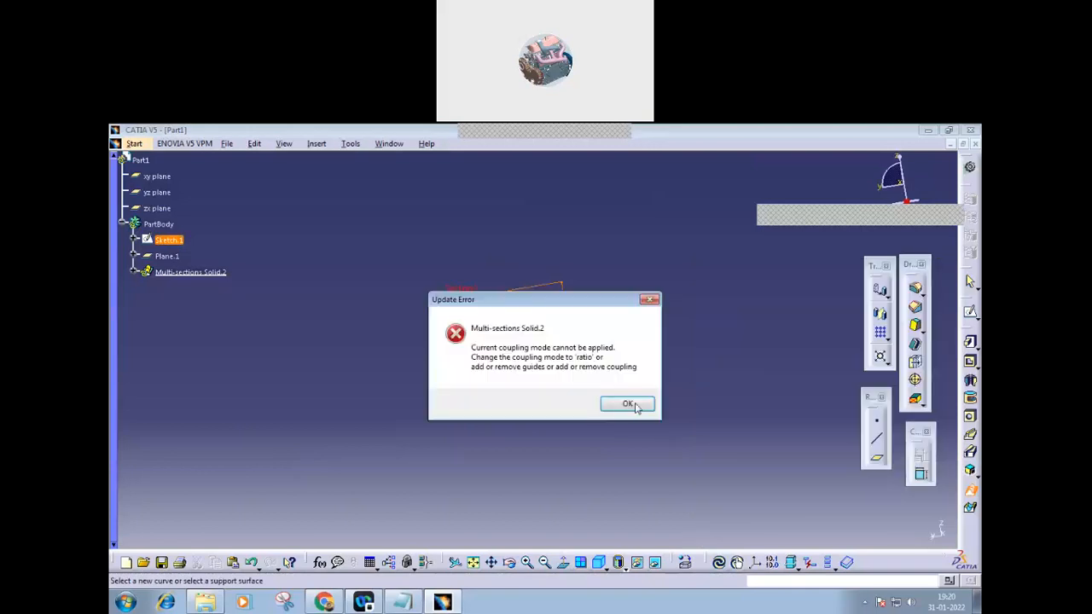
click(631, 406)
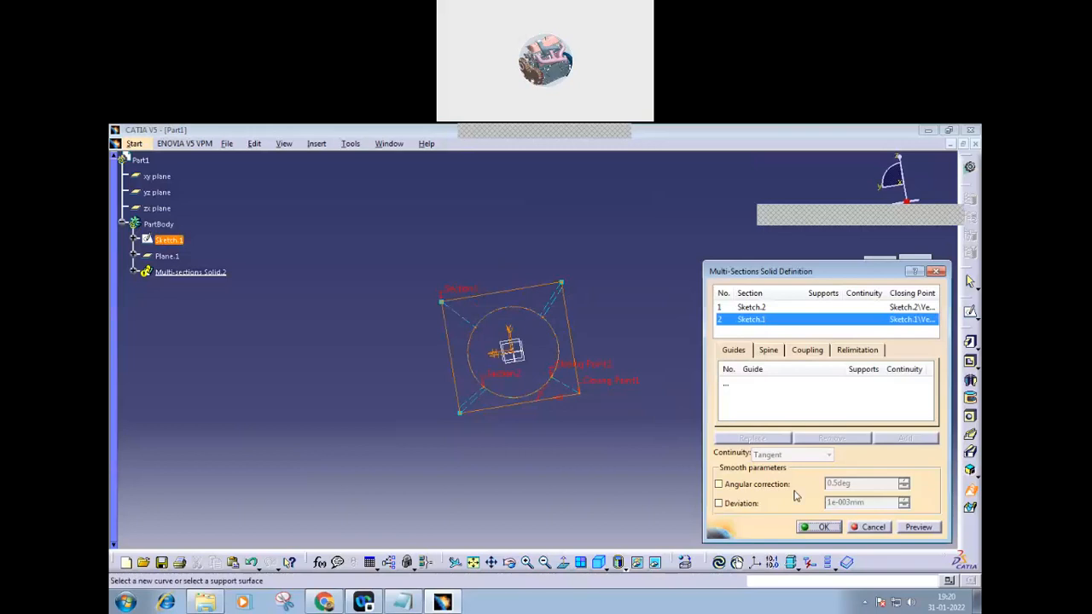
click(872, 527)
- Create a Point-Point line from the circle's upper-left vertex to the rectangle's upper-left corner
mouse_move(622, 305)
middle_down()
mouse_move(626, 361)
mouse_move(602, 315)
mouse_move(370, 359)
mouse_move(415, 408)
mouse_move(658, 363)
mouse_move(729, 394)
middle_up()
mouse_move(519, 432)
middle_down()
mouse_move(532, 415)
mouse_move(509, 390)
mouse_move(528, 367)
middle_up()
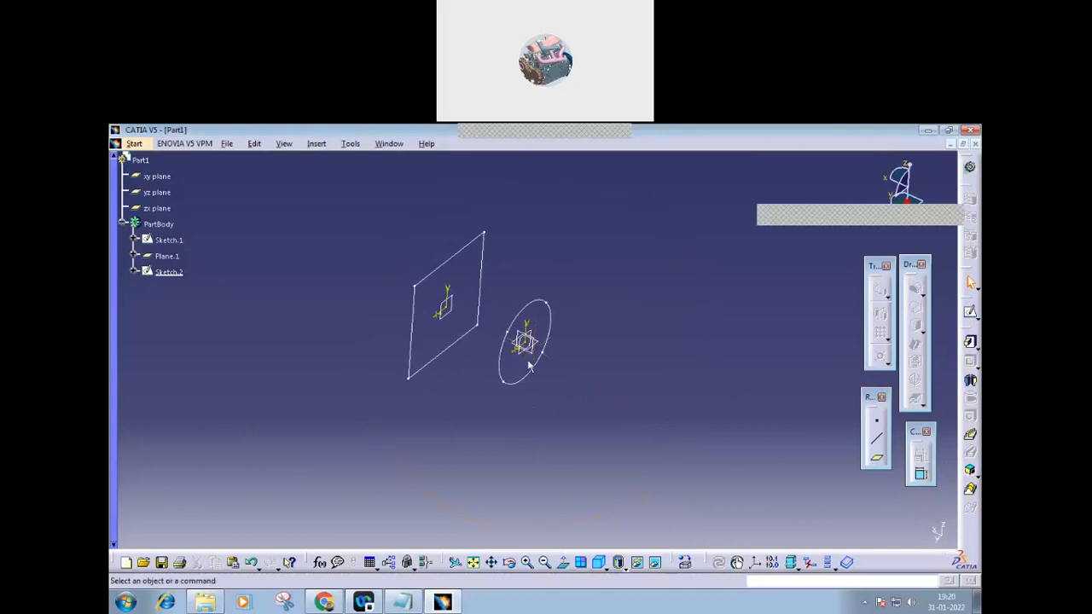
click(876, 438)
click(868, 528)
click(879, 435)
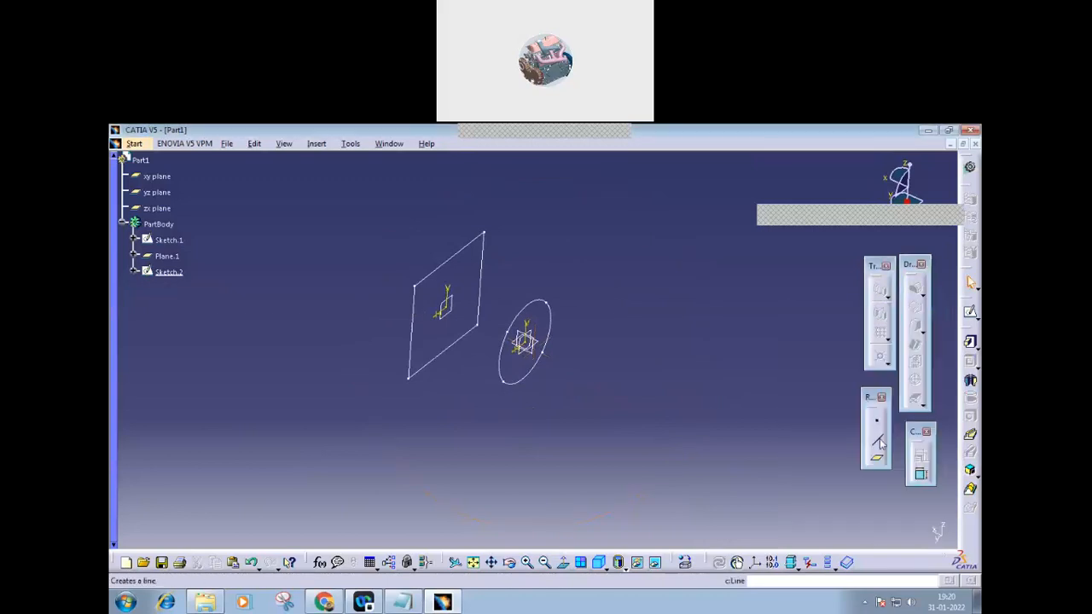
click(511, 330)
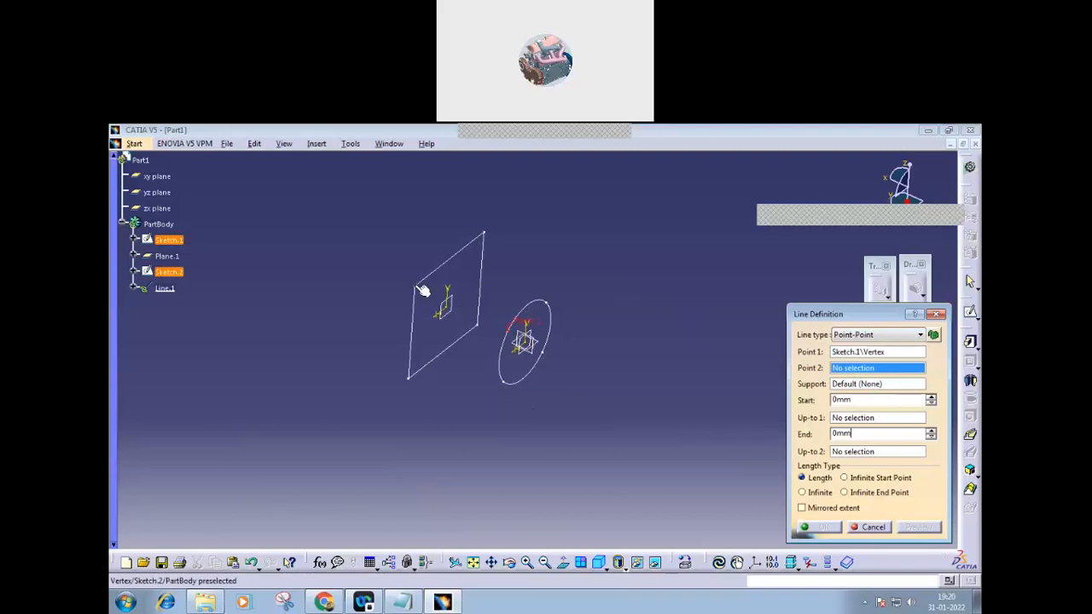
click(443, 298)
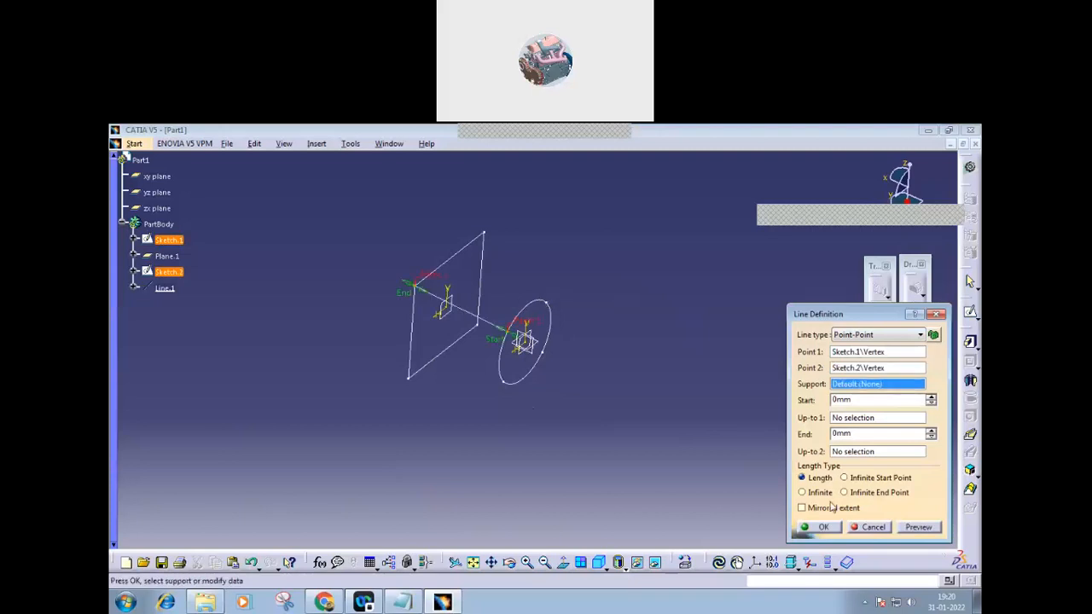
click(821, 527)
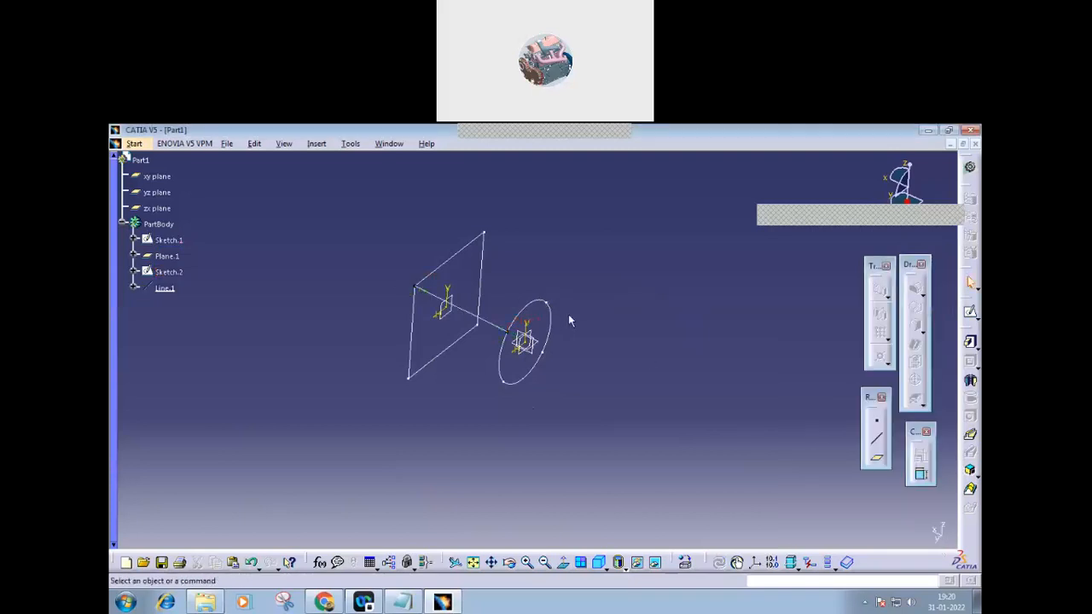
- Create a Point-Point line from the circle's upper-right vertex to the rectangle's upper-right corner
click(876, 438)
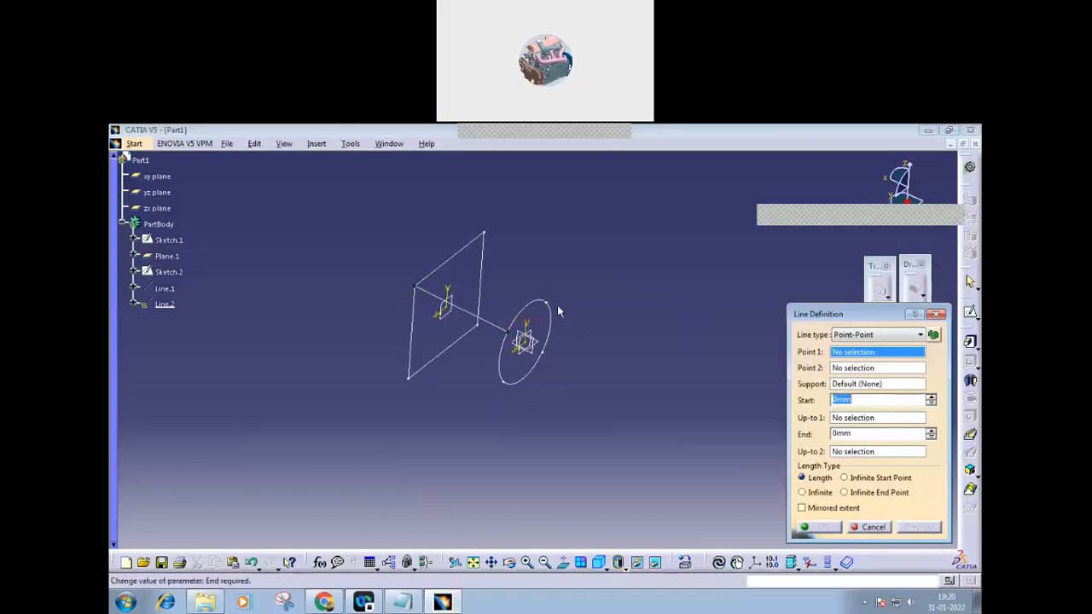
click(550, 302)
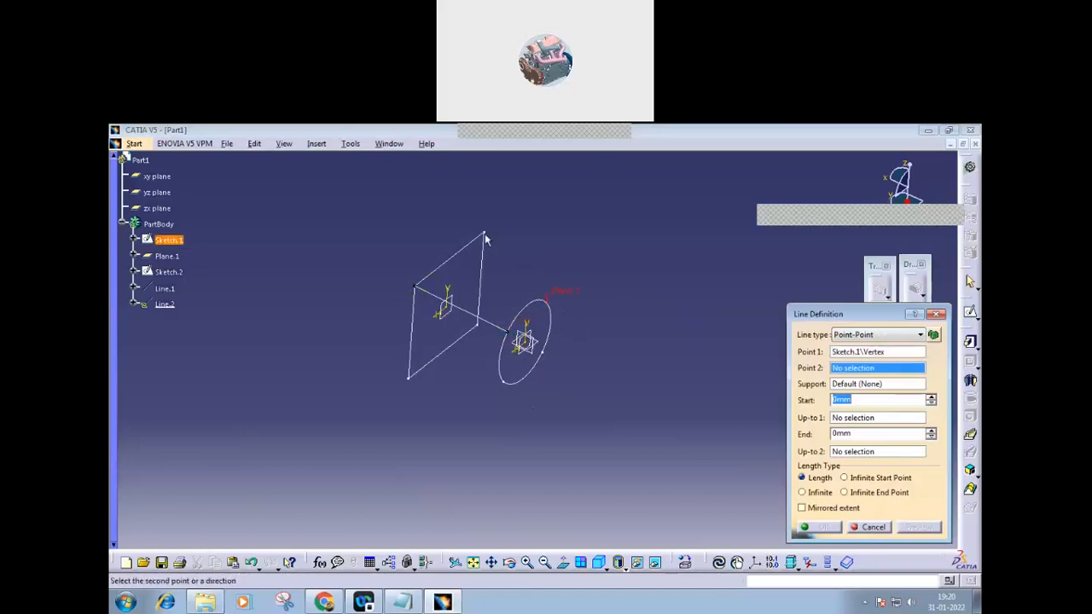
click(484, 234)
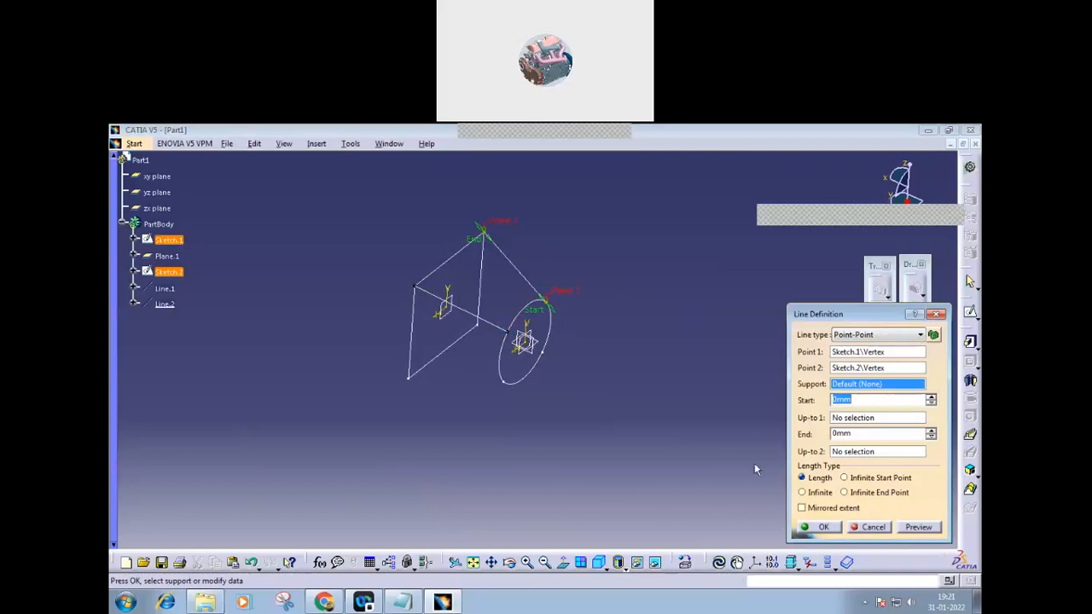
click(824, 528)
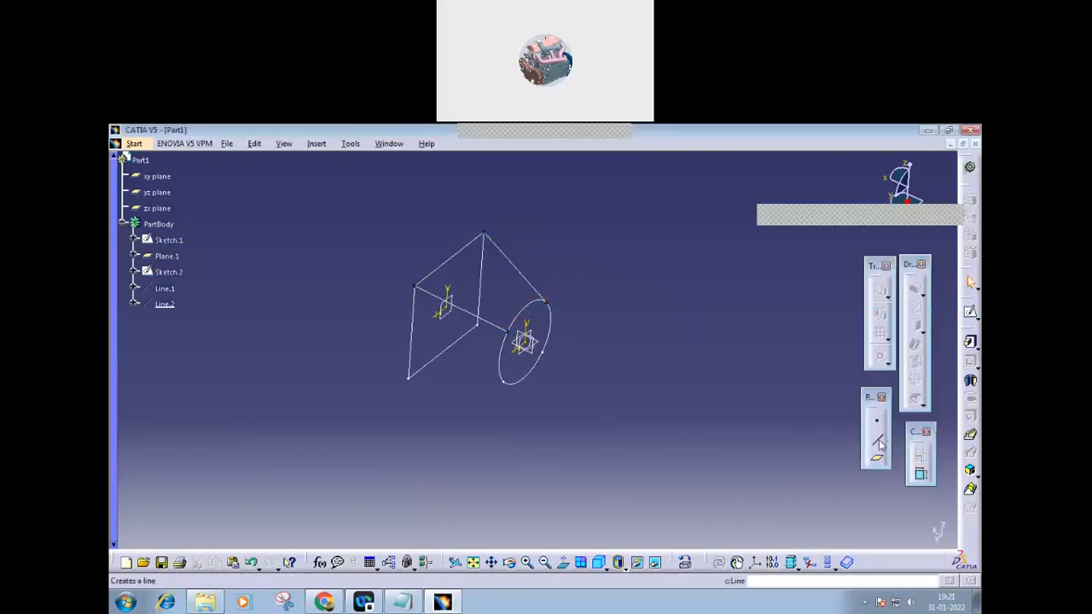
- Create Point-Point lines joining the circle's two lower vertices to the rectangle's matching lower corners
click(512, 386)
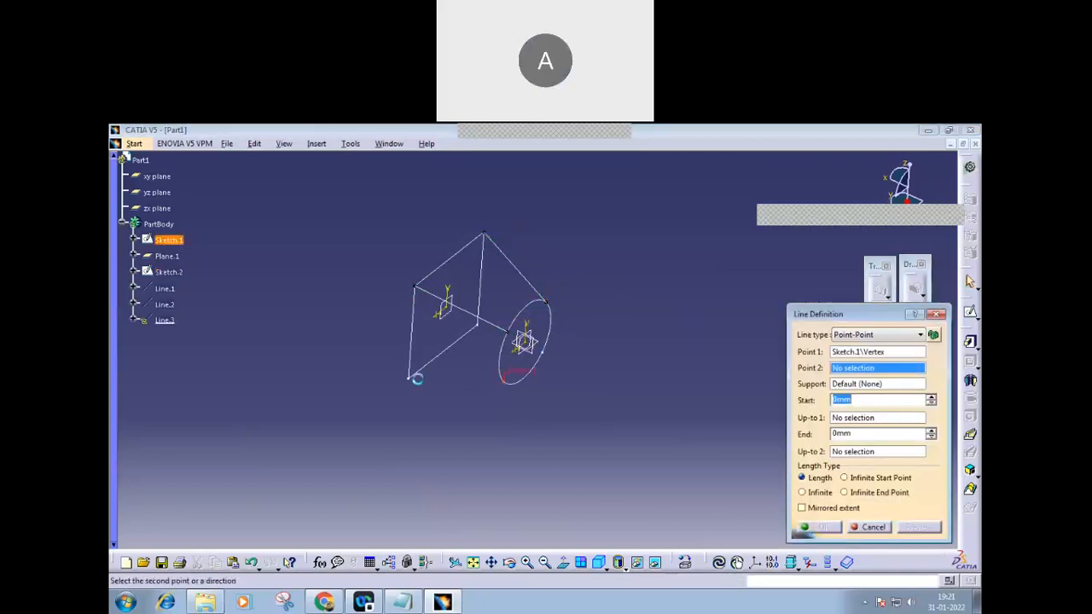
click(416, 383)
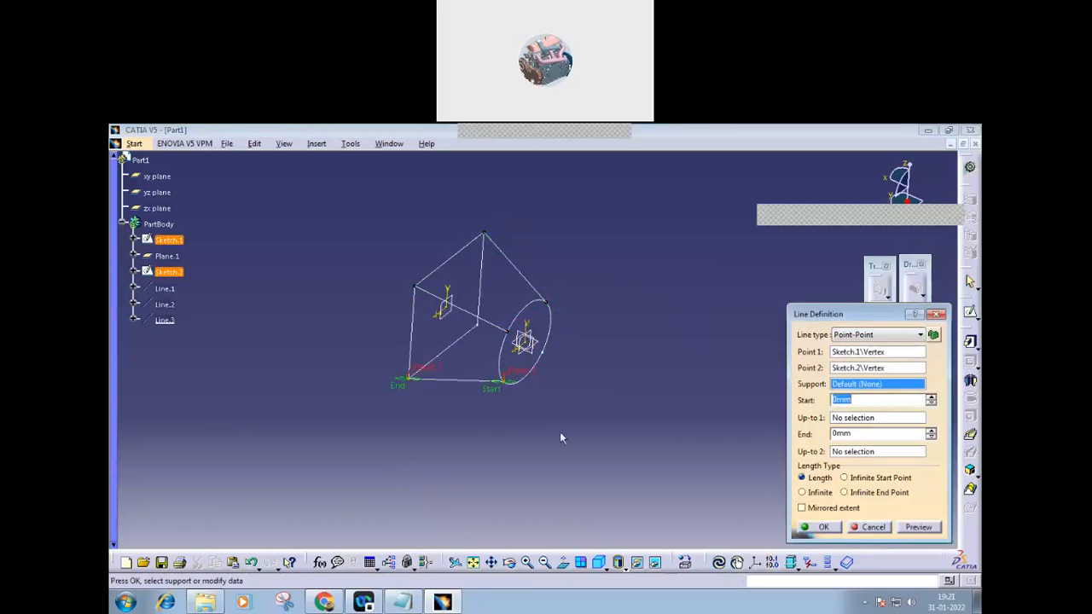
click(824, 527)
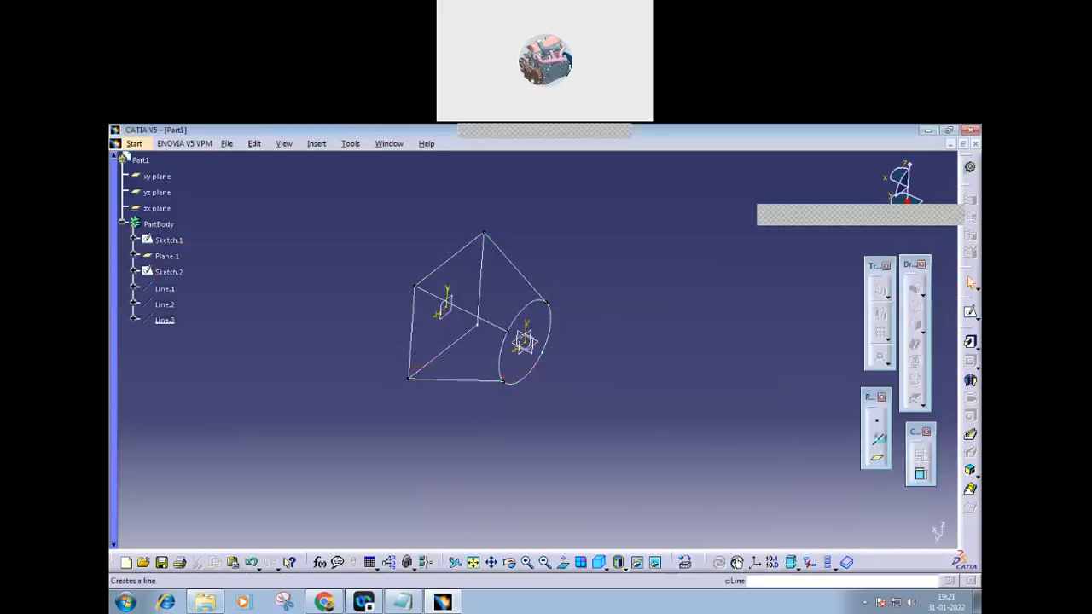
click(544, 341)
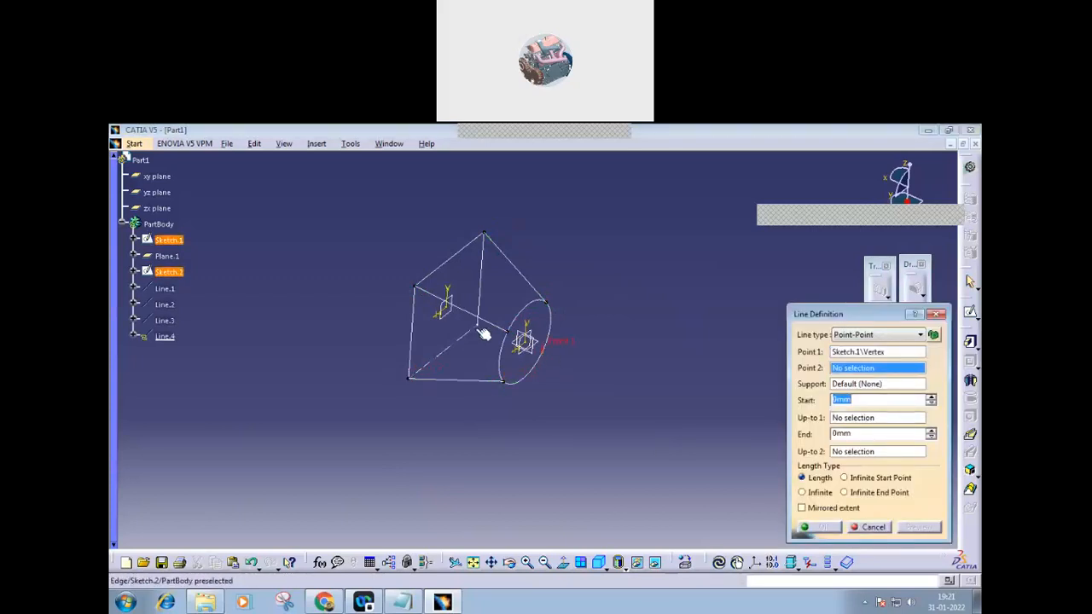
click(486, 330)
click(816, 527)
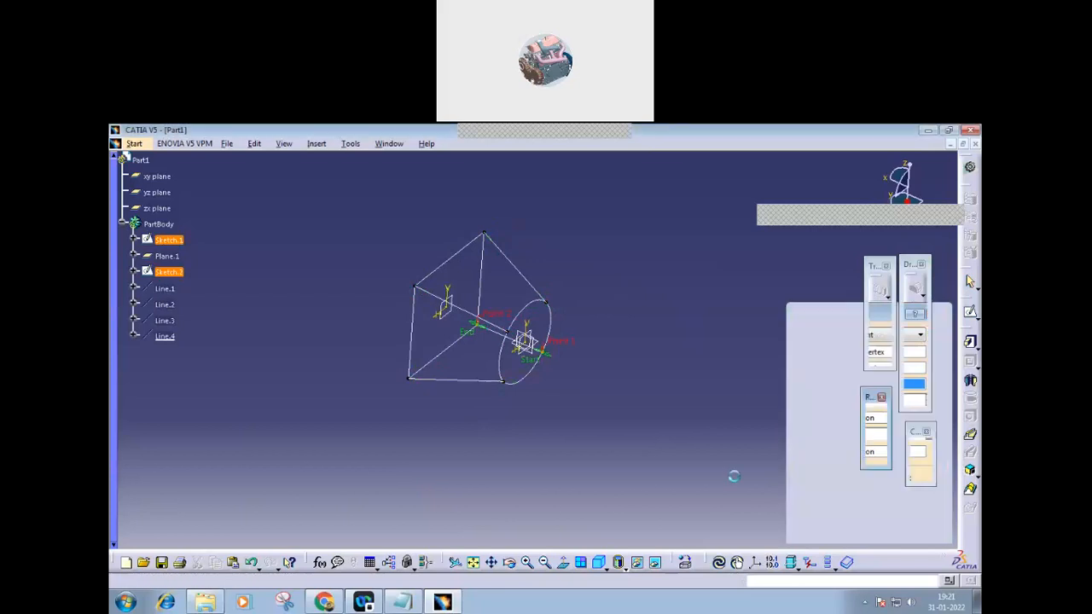
- Start a Multi-sections Solid from Sketch.2 and Sketch.1, and set the circle's closing point to its lower-right vertex
mouse_move(622, 417)
middle_down()
mouse_move(429, 390)
mouse_move(629, 407)
mouse_move(617, 418)
mouse_move(627, 418)
middle_up()
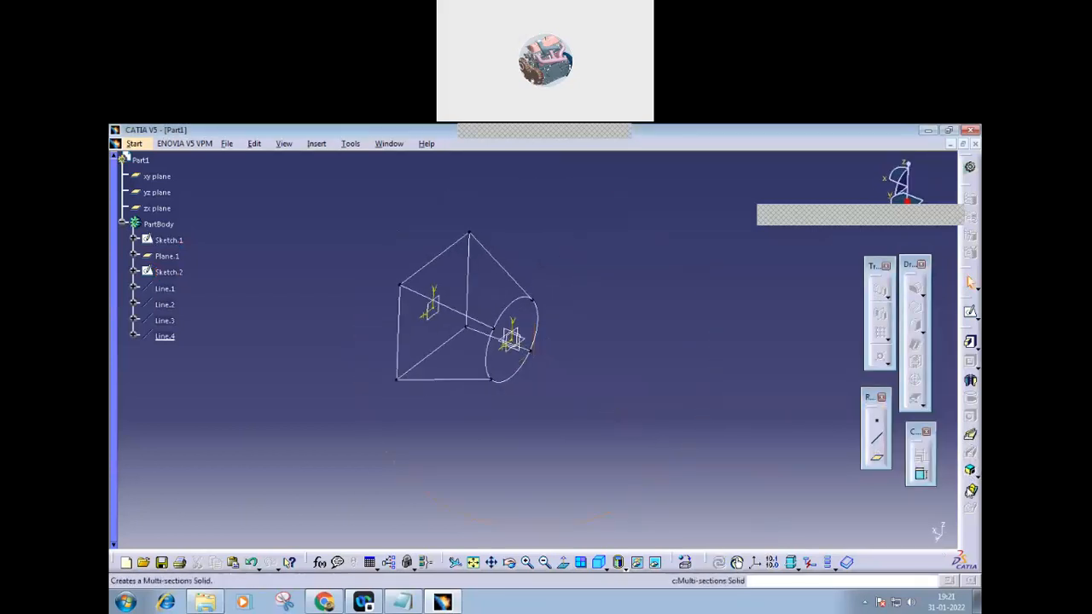
click(971, 492)
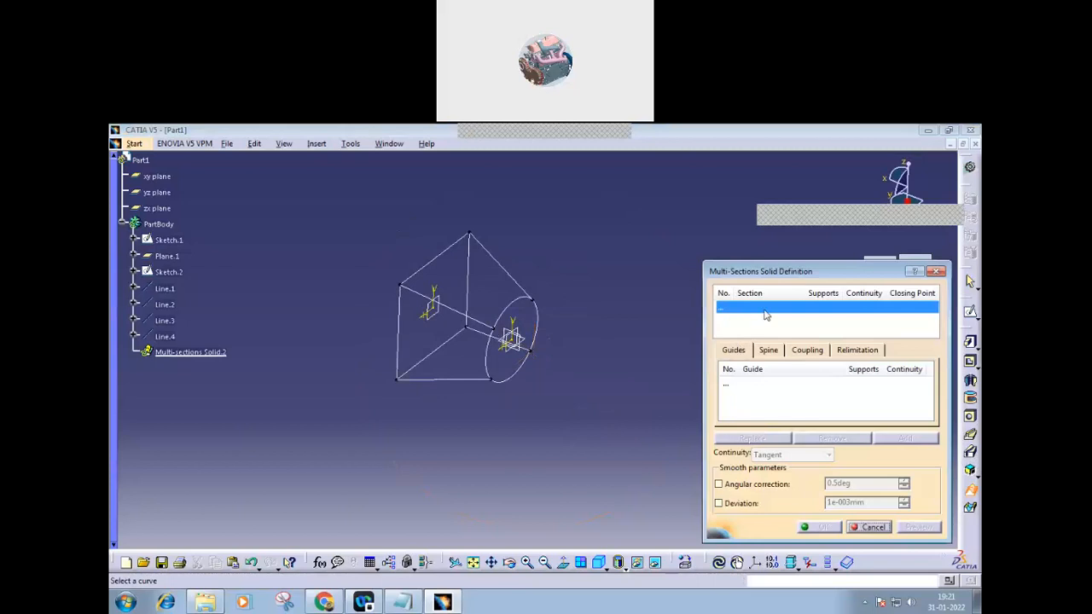
click(398, 328)
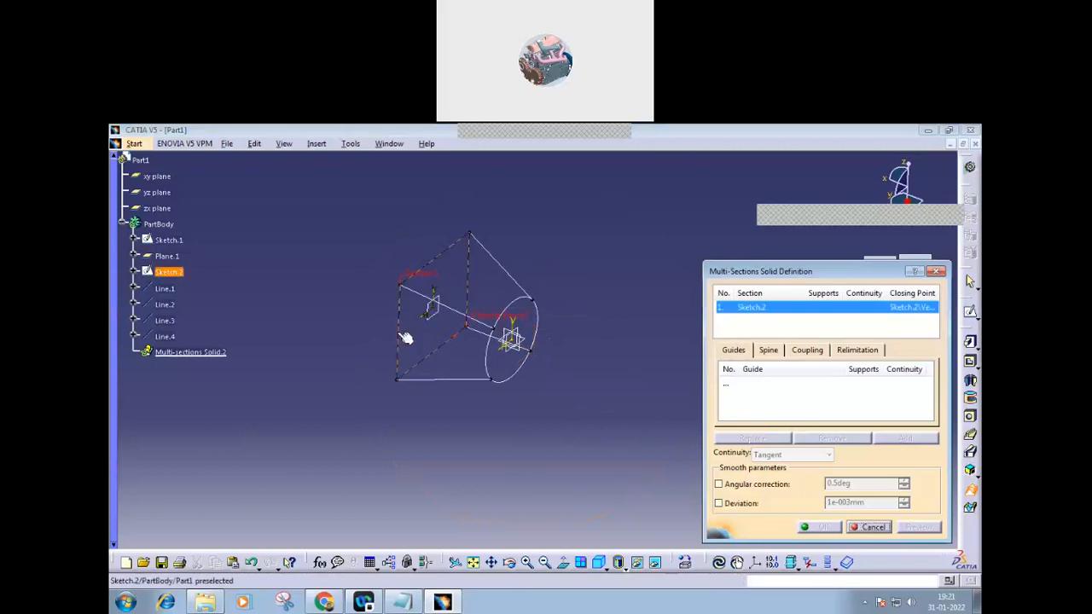
click(495, 356)
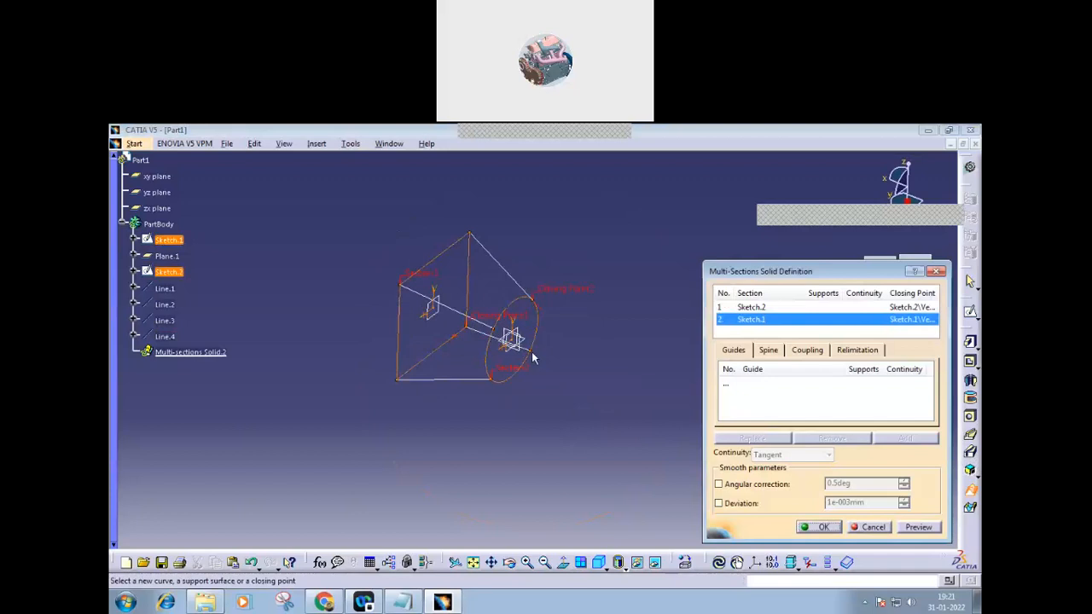
click(536, 357)
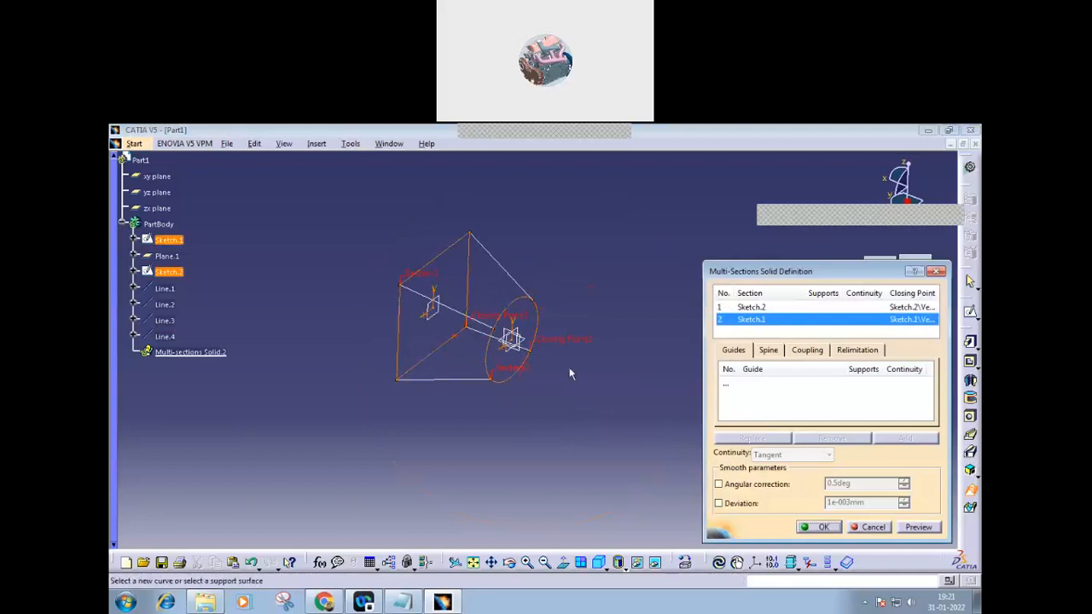
- Add the four corner-to-vertex connecting lines as guides and create the multi-sections solid
click(732, 388)
click(474, 305)
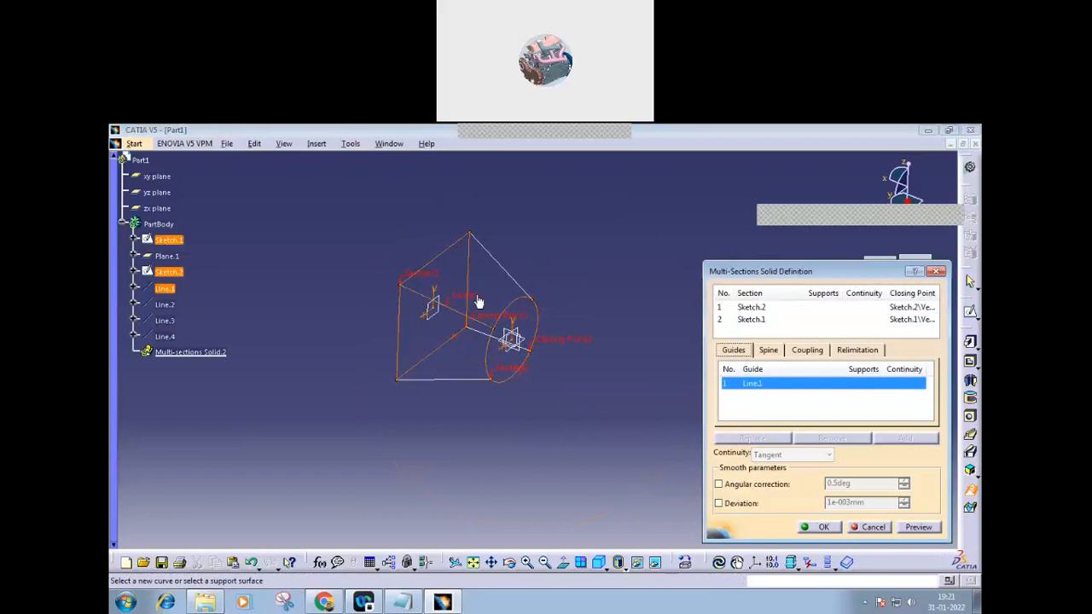
click(504, 269)
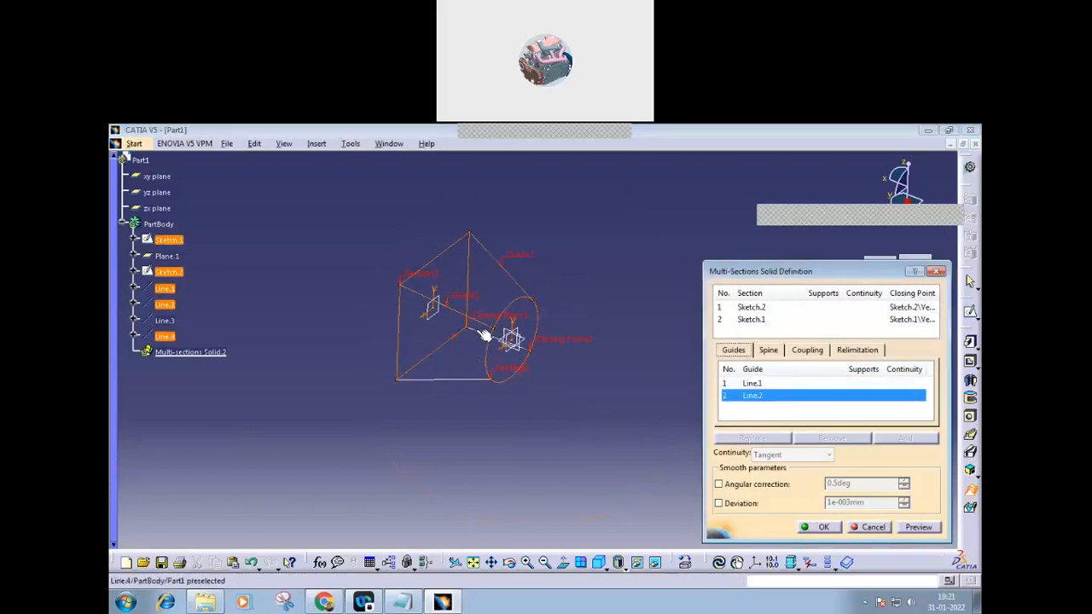
click(468, 381)
click(469, 384)
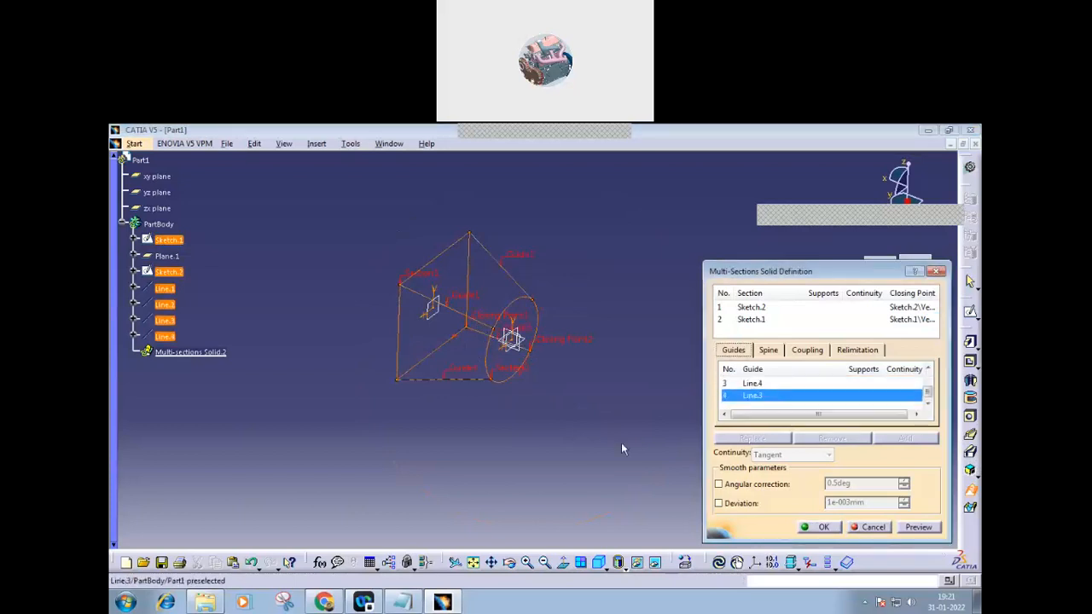
click(822, 527)
middle_drag(604, 428, 578, 419)
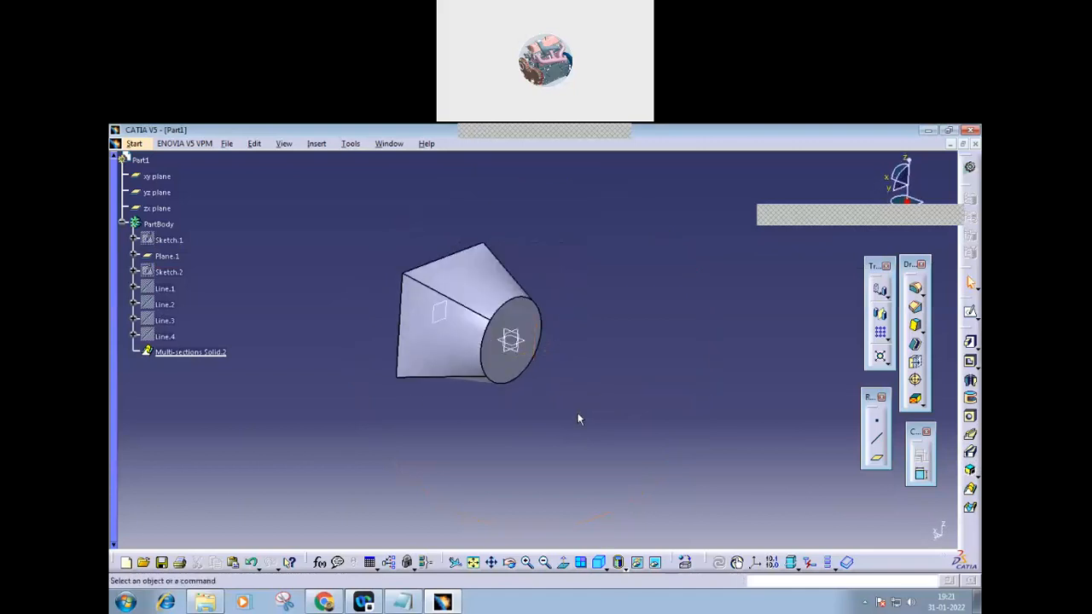
- Undo the multi-sections solid and the four connecting lines so that only the two section sketches and the offset plane remain
click(254, 144)
click(265, 159)
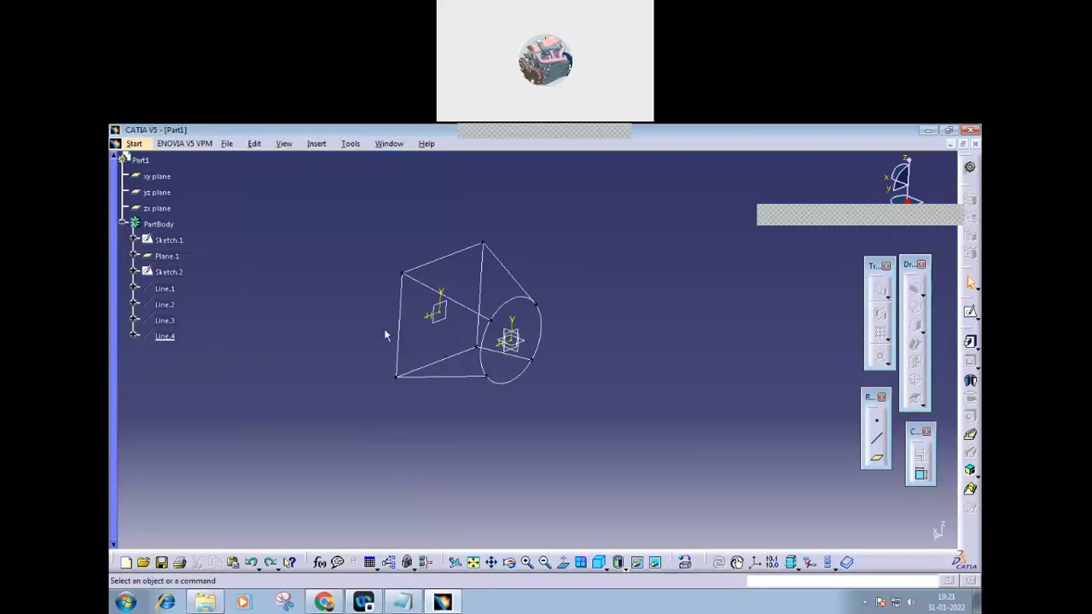
click(472, 310)
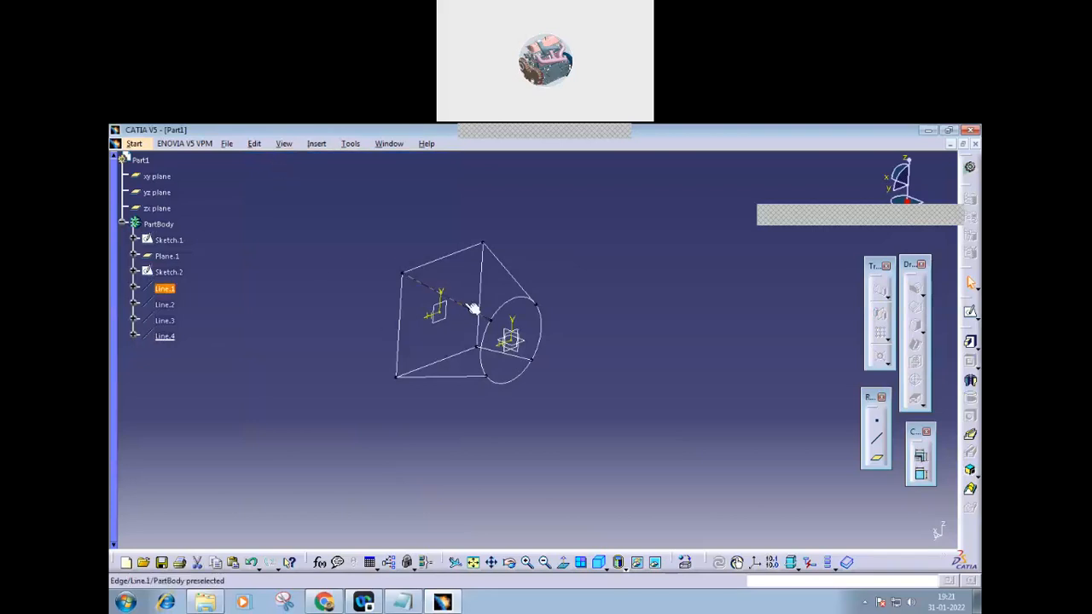
click(254, 145)
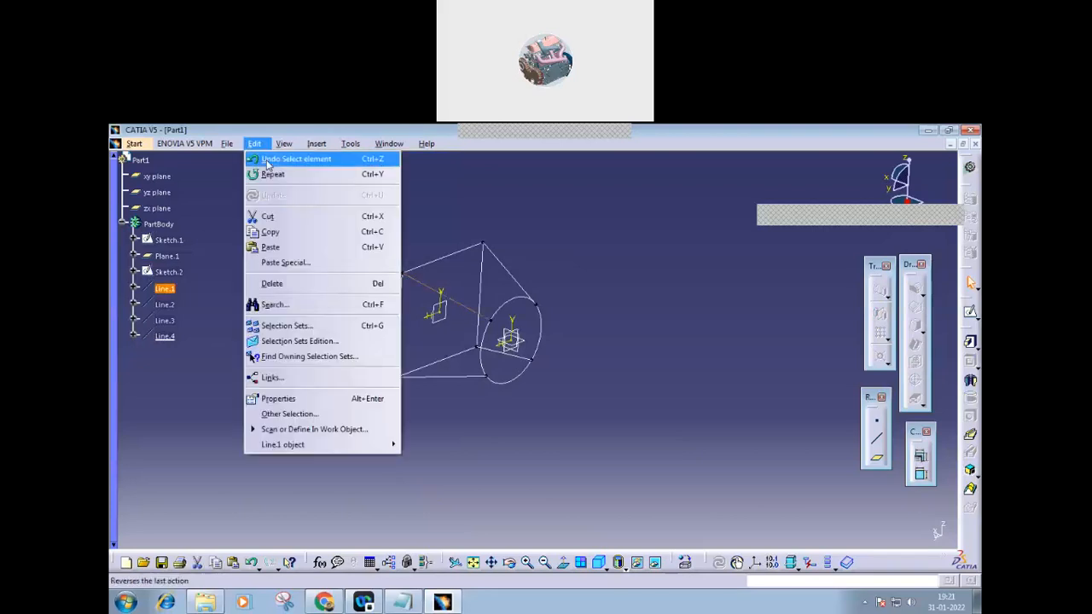
click(262, 153)
click(254, 145)
click(260, 155)
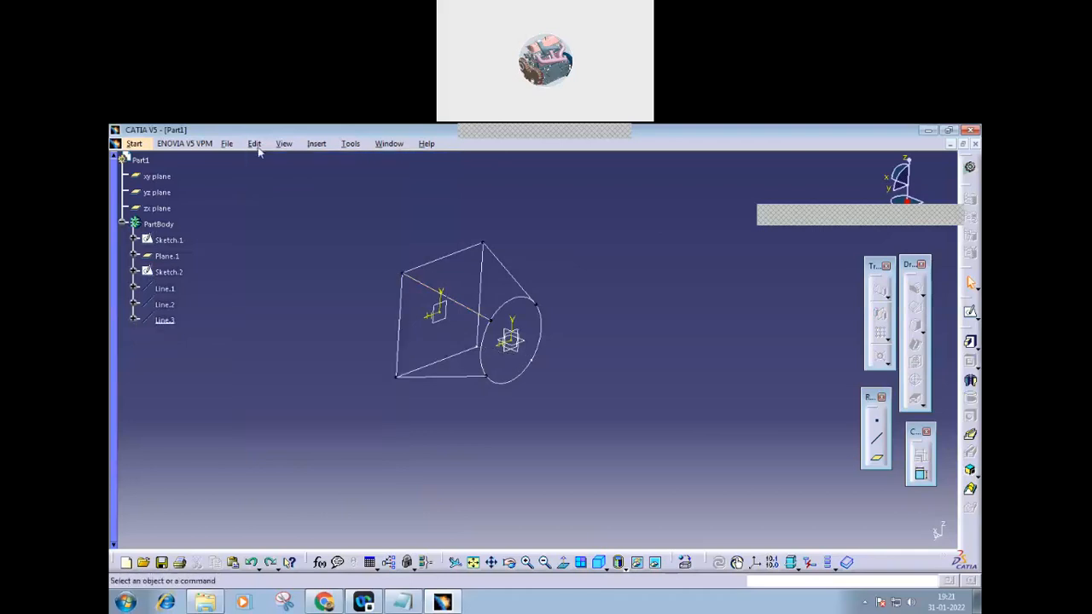
click(254, 145)
click(260, 156)
click(254, 145)
click(260, 156)
click(255, 145)
click(260, 155)
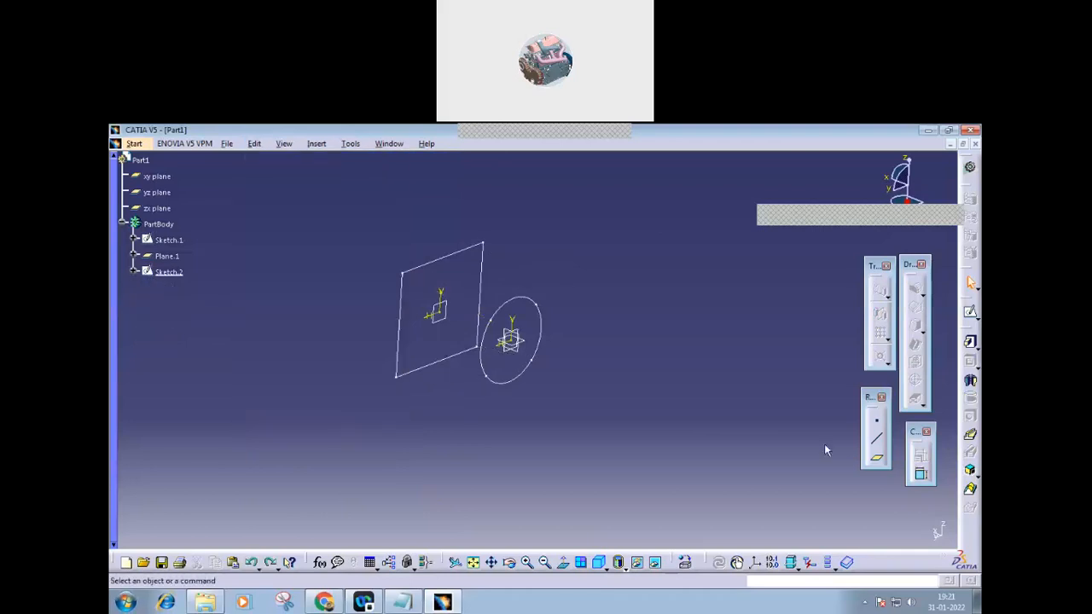
- Start a Multi-sections Solid from Sketch.2 and Sketch.1, placing both closing points at the lower-left vertices
click(969, 507)
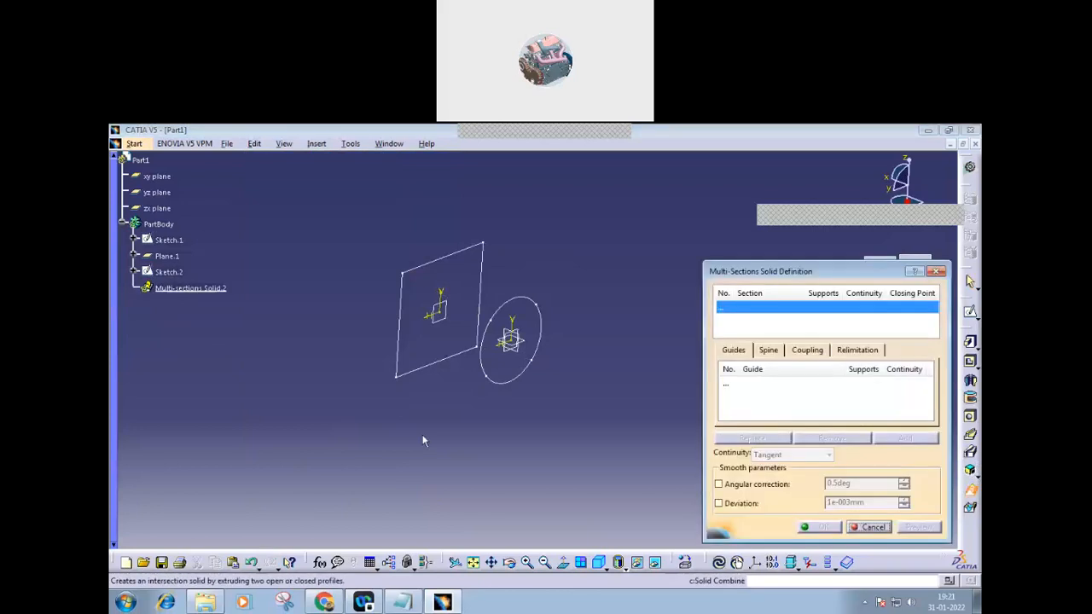
click(418, 371)
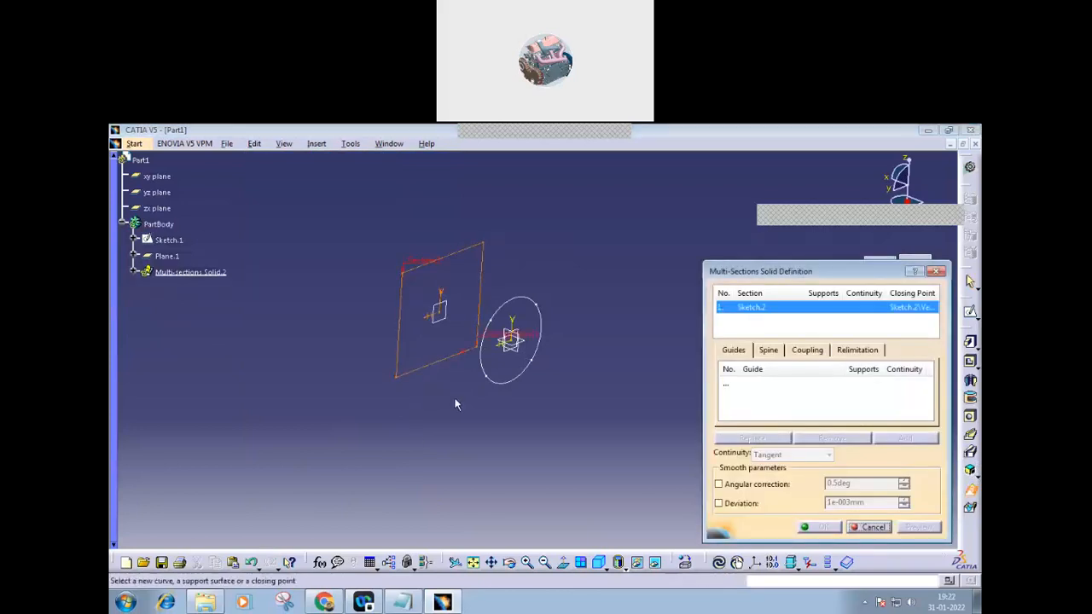
click(400, 380)
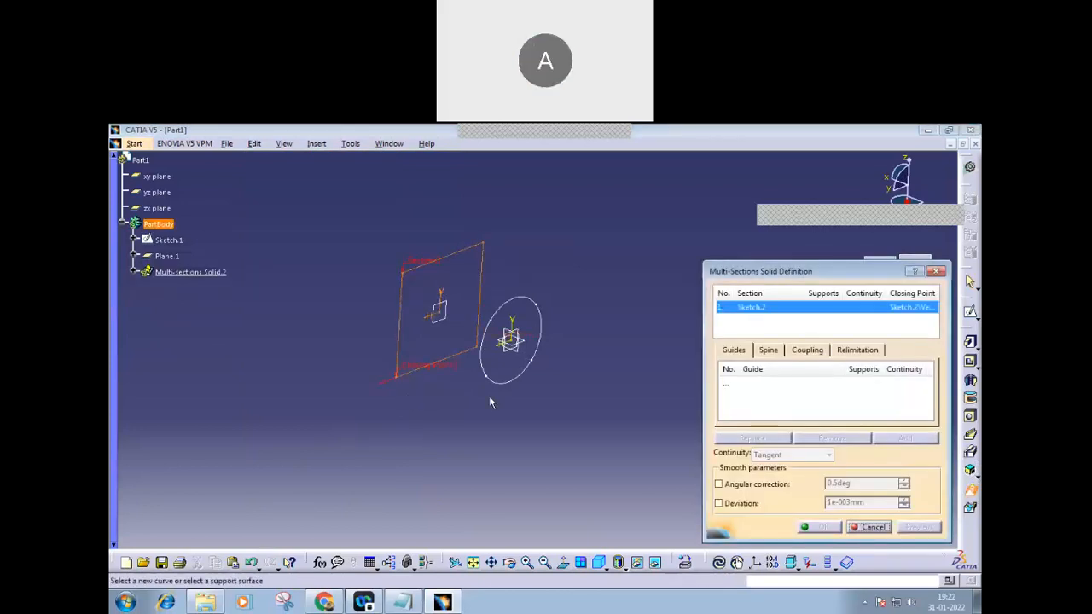
click(515, 385)
click(493, 380)
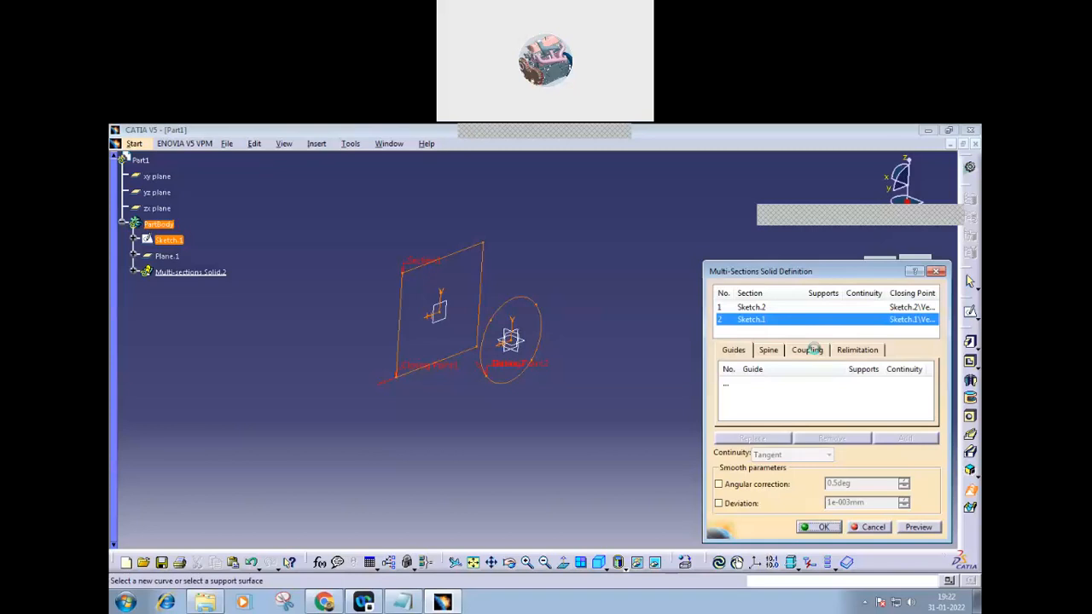
- Set the sections coupling to Vertices and couple the rectangle's two left corners to the circle's matching left vertices
click(807, 351)
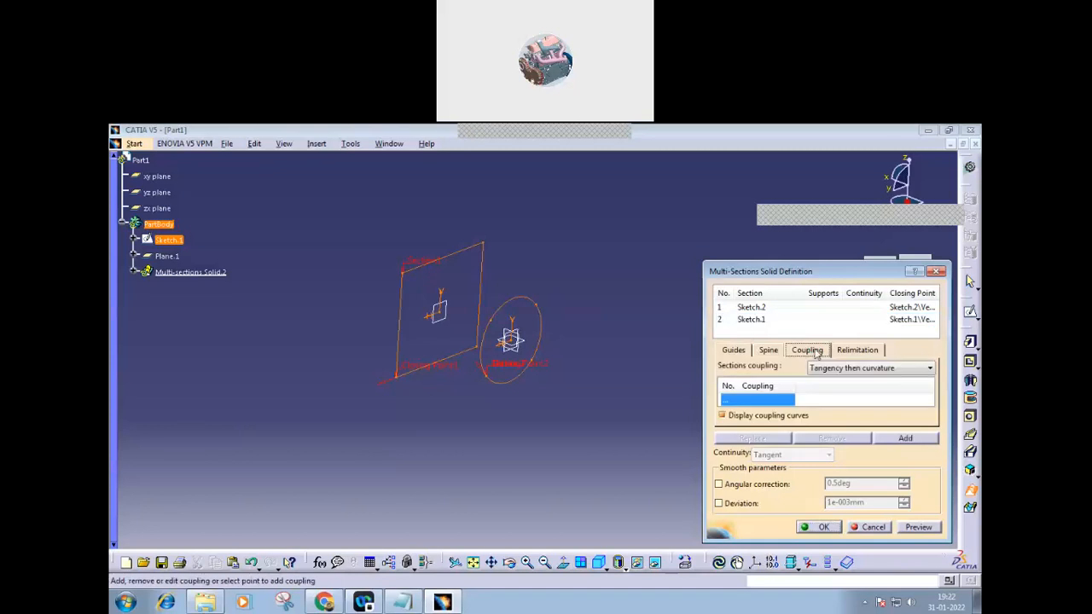
click(930, 369)
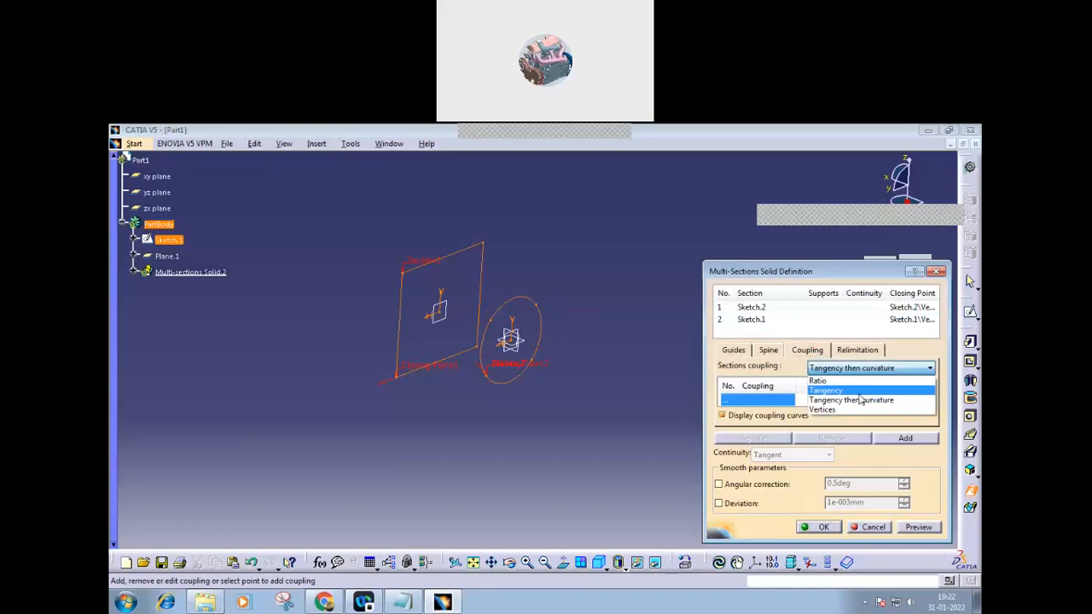
click(835, 411)
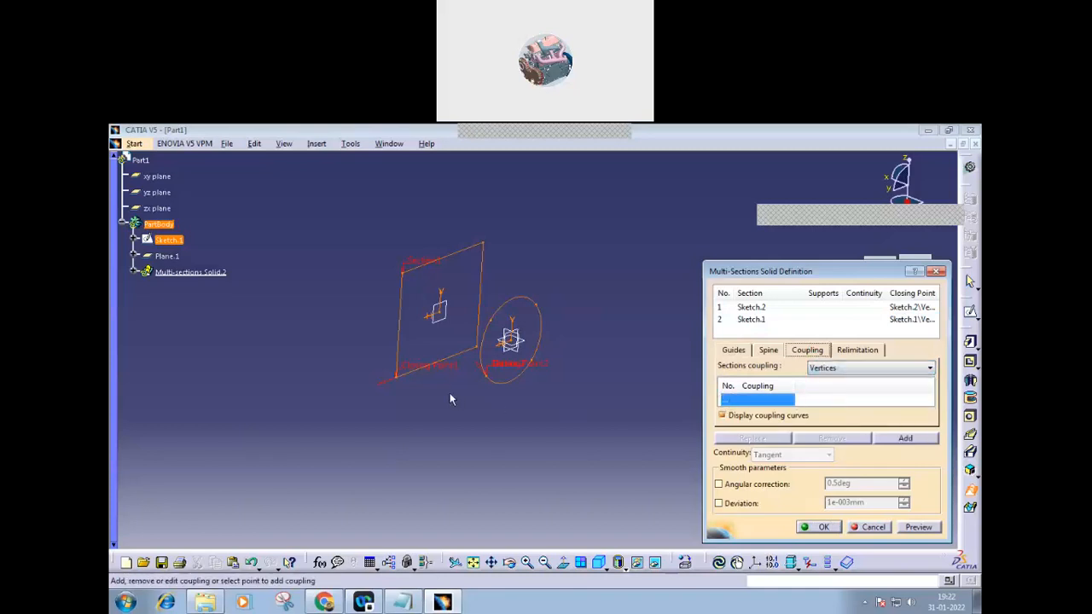
click(397, 376)
click(493, 386)
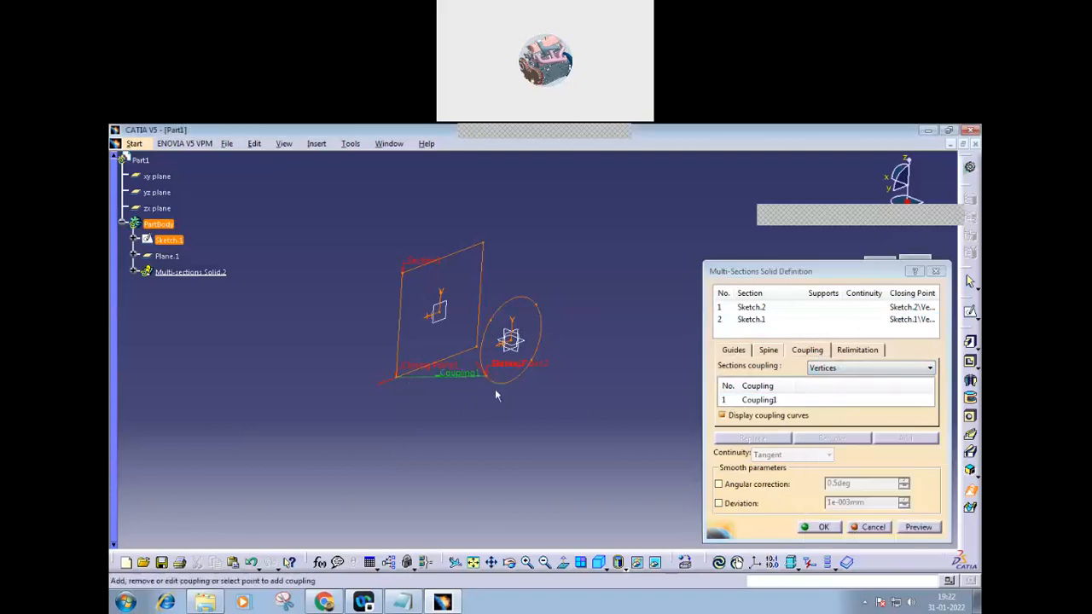
click(402, 274)
click(492, 319)
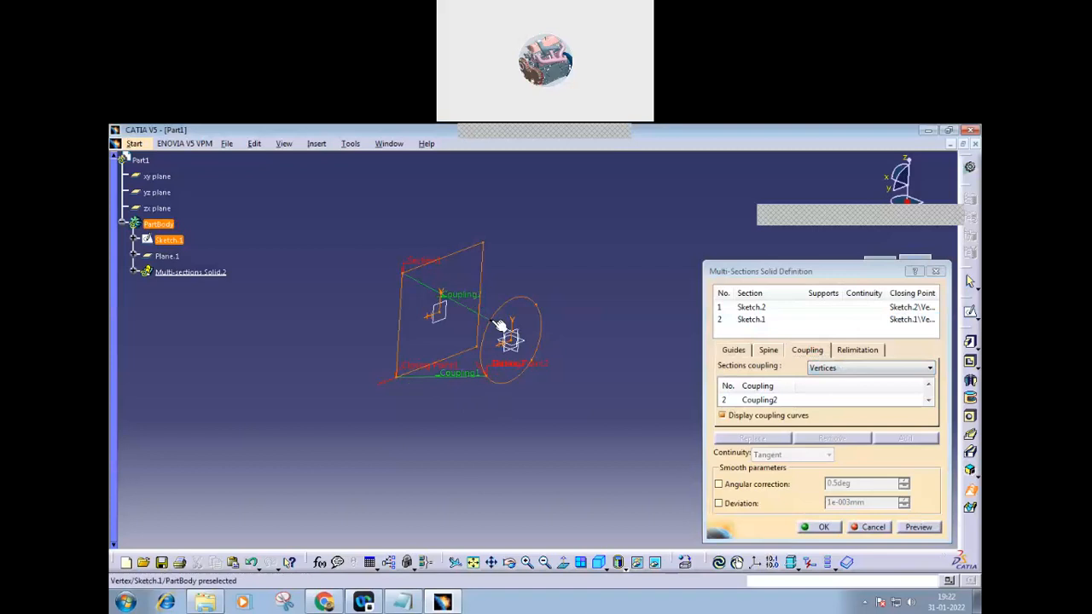
- Couple the rectangle's two right corners to the circle's matching right vertices and create the multi-sections solid
click(485, 245)
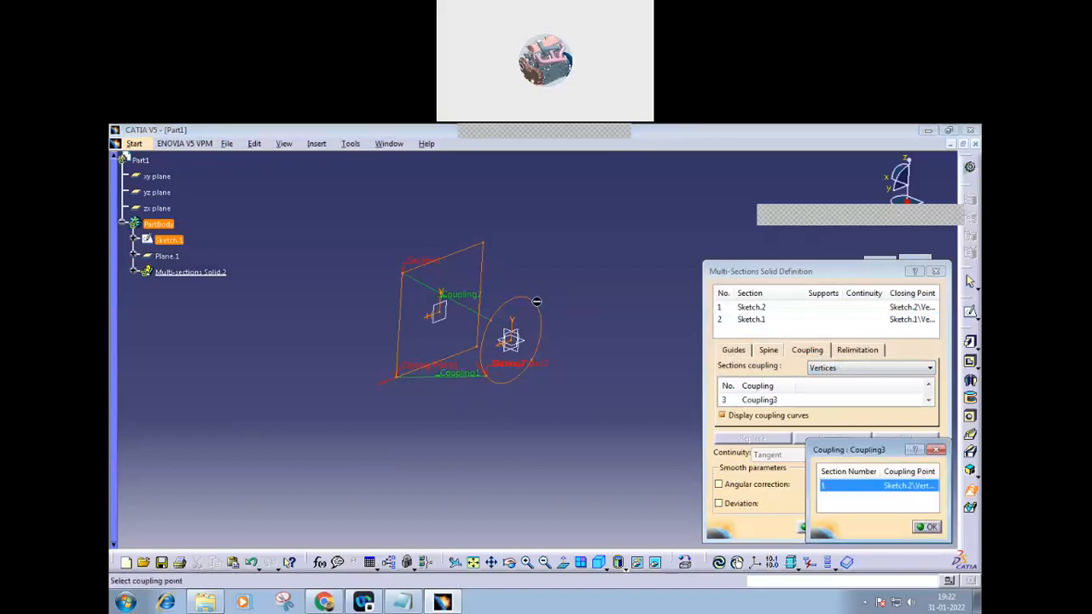
click(543, 309)
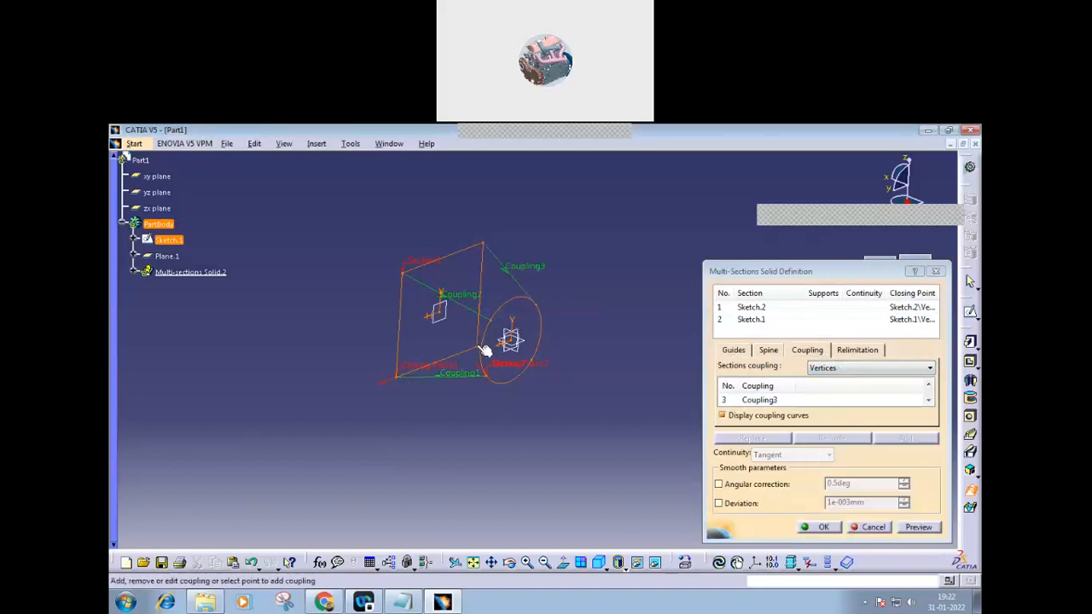
click(487, 351)
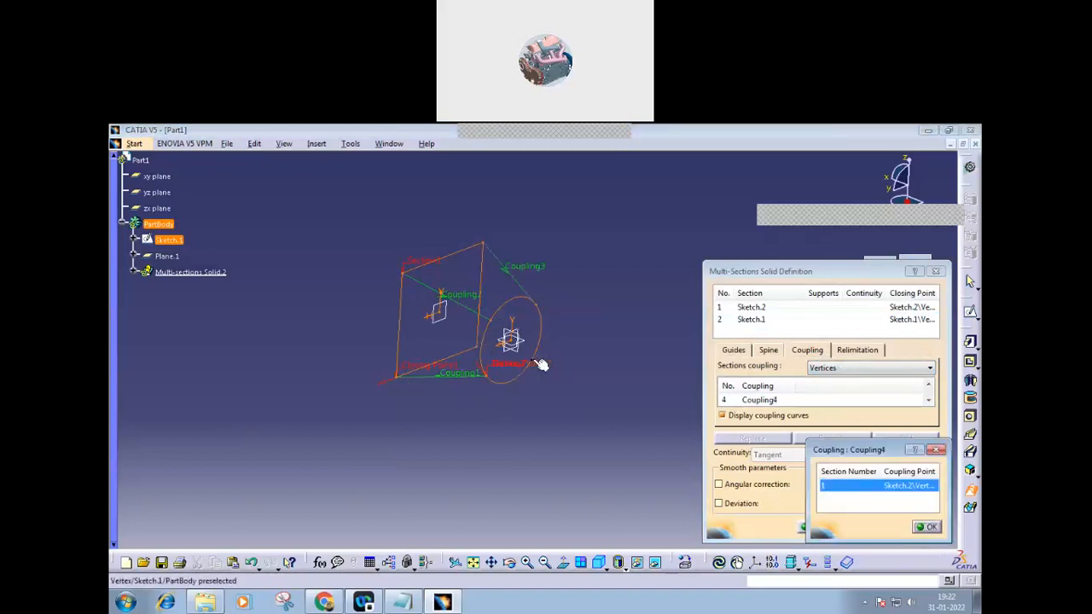
click(542, 364)
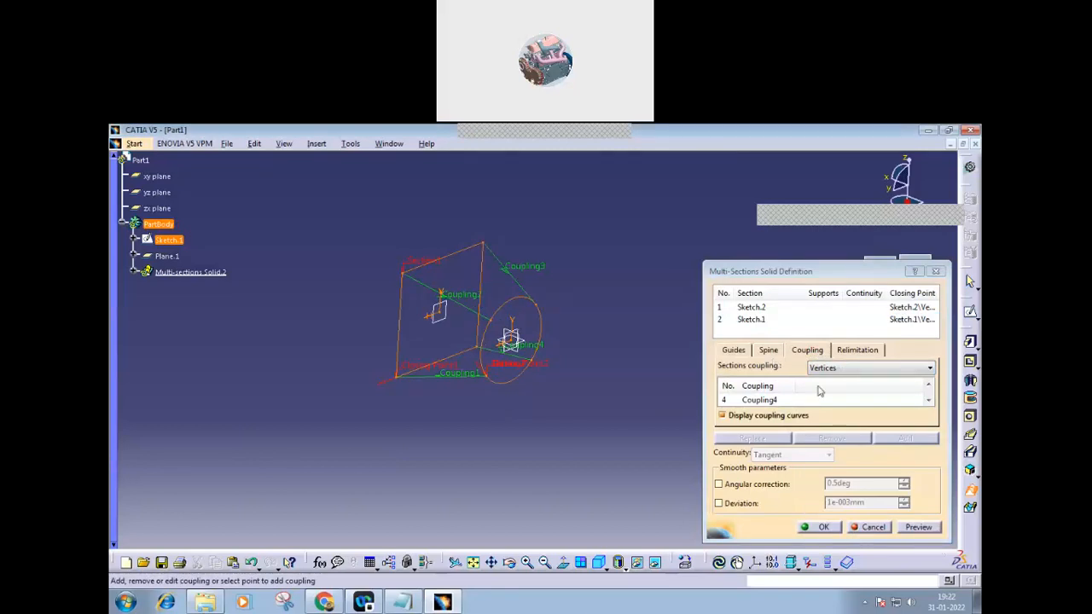
click(817, 528)
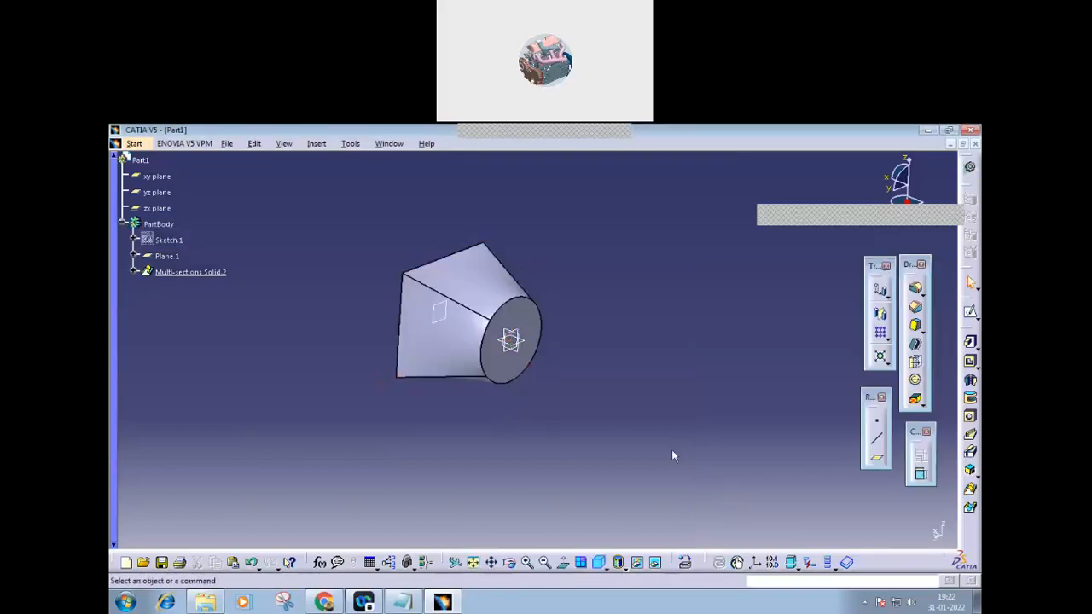
- Delete the multi-sections solid without its exclusive parents or aggregated elements, and expand Sketch.2 in the tree
double_click(493, 354)
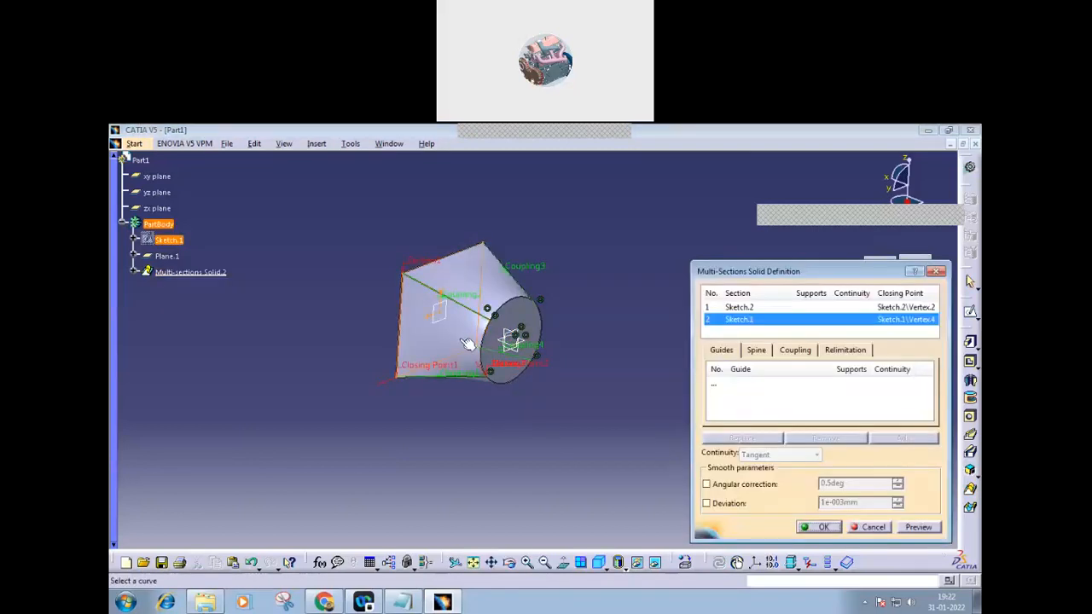
click(885, 528)
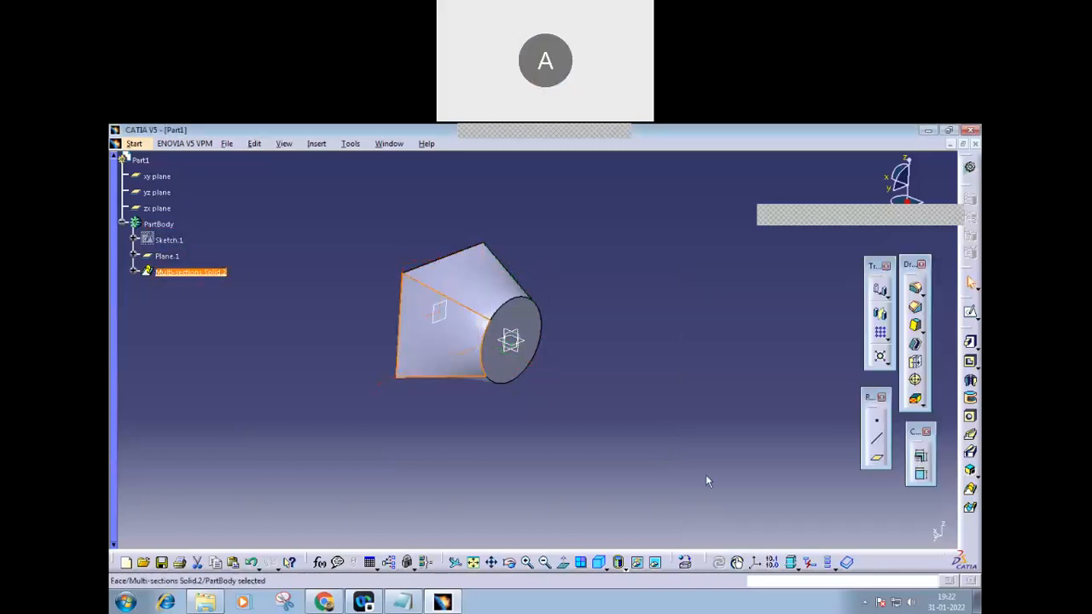
right_click(470, 331)
click(510, 507)
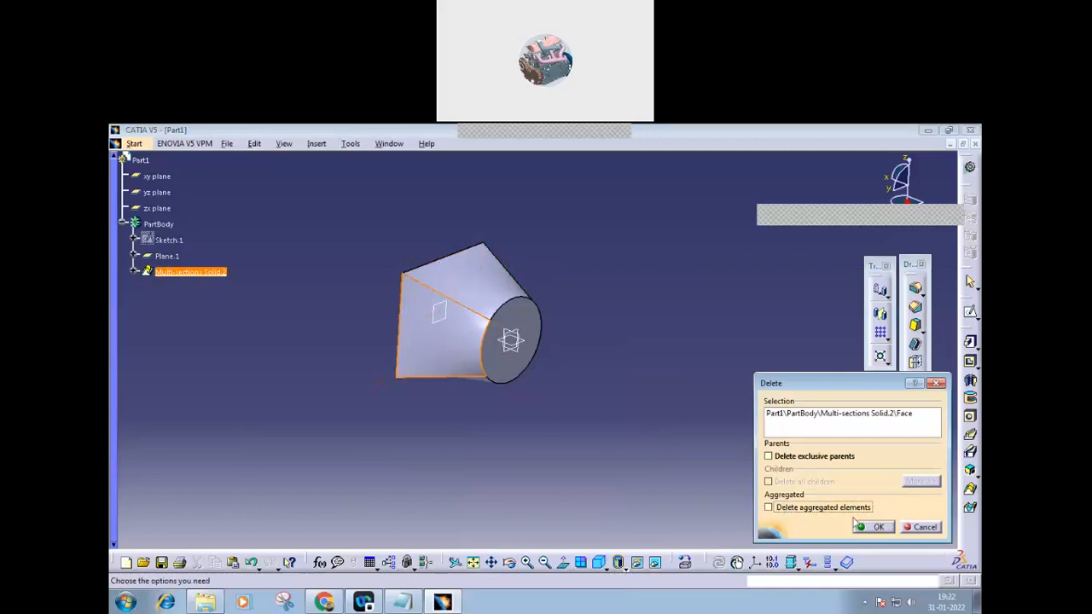
click(877, 526)
click(132, 271)
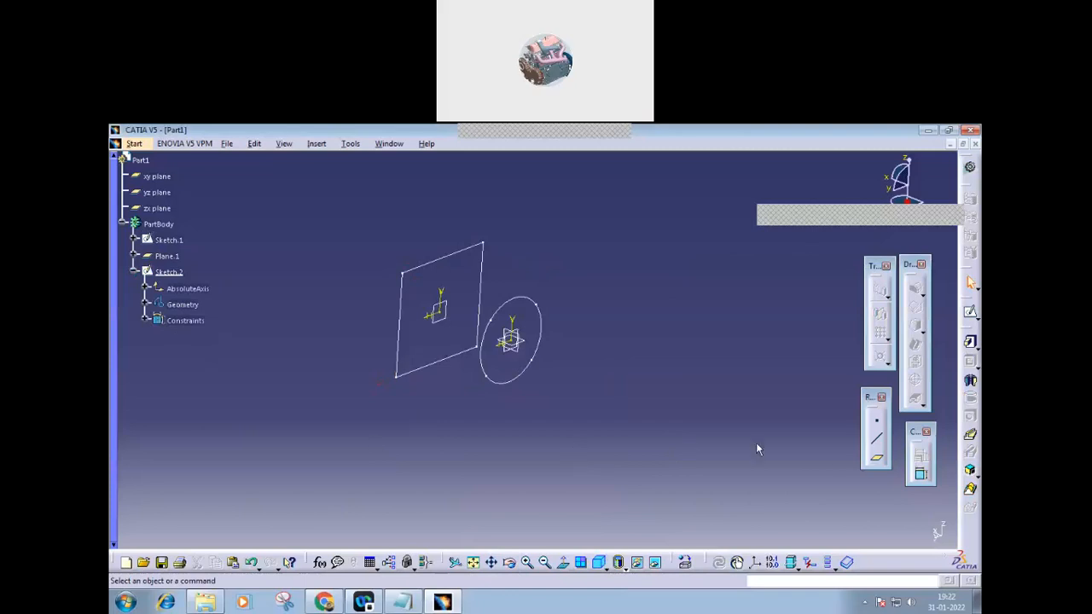
click(920, 473)
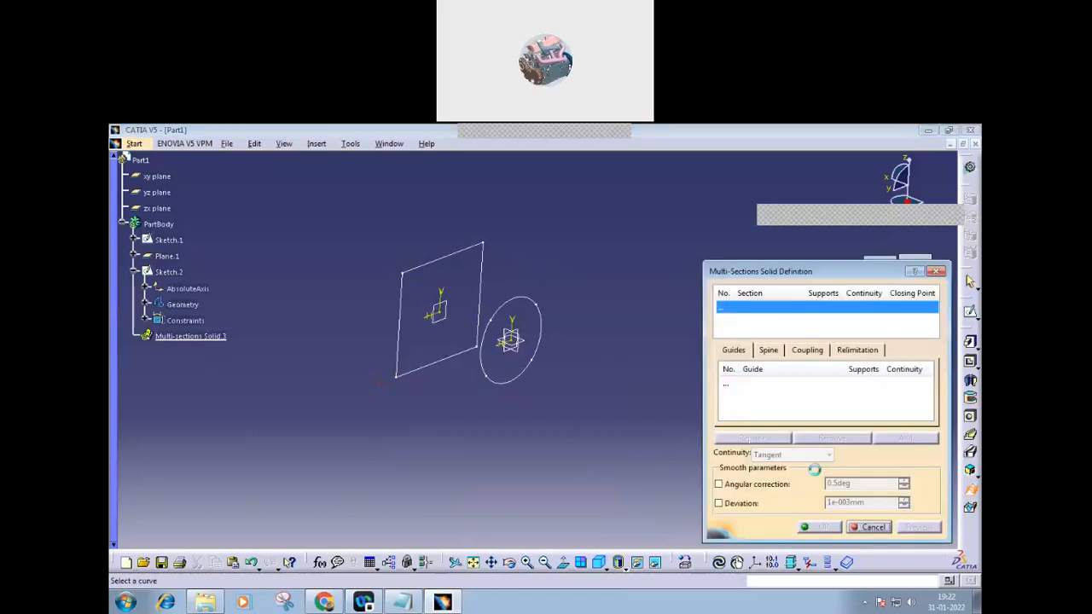
click(869, 528)
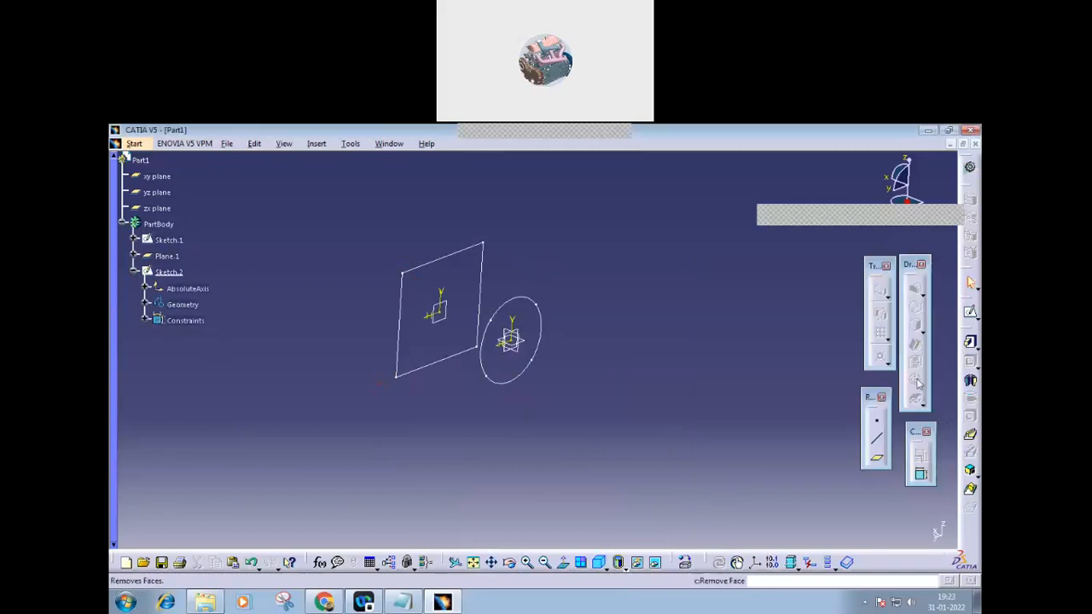
click(972, 316)
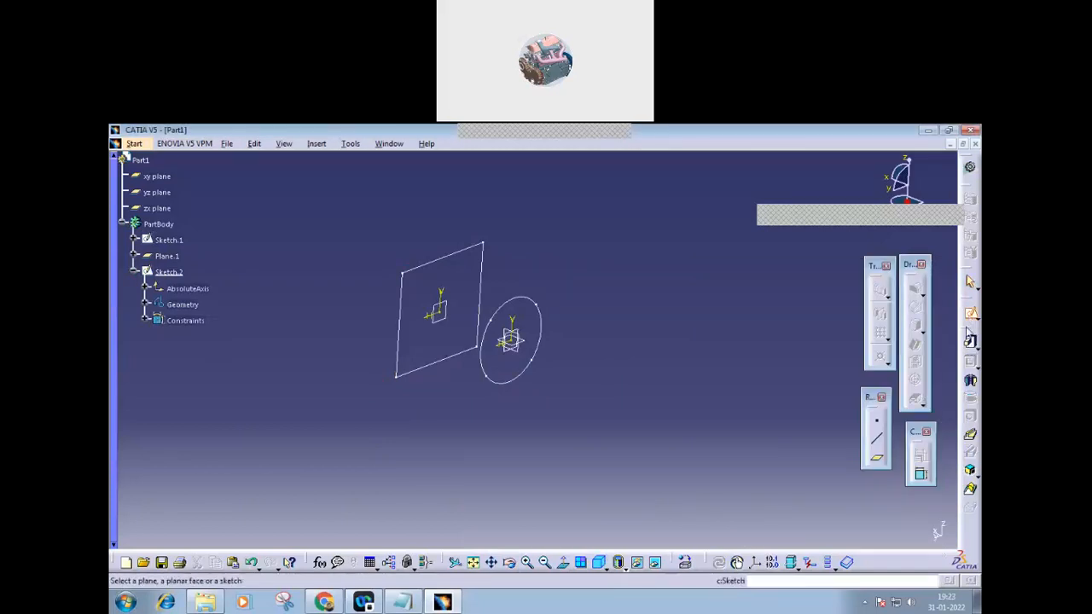
- Create a plane offset 92 mm from the yz plane in the reversed direction, on the circle's side away from the rectangle
click(876, 458)
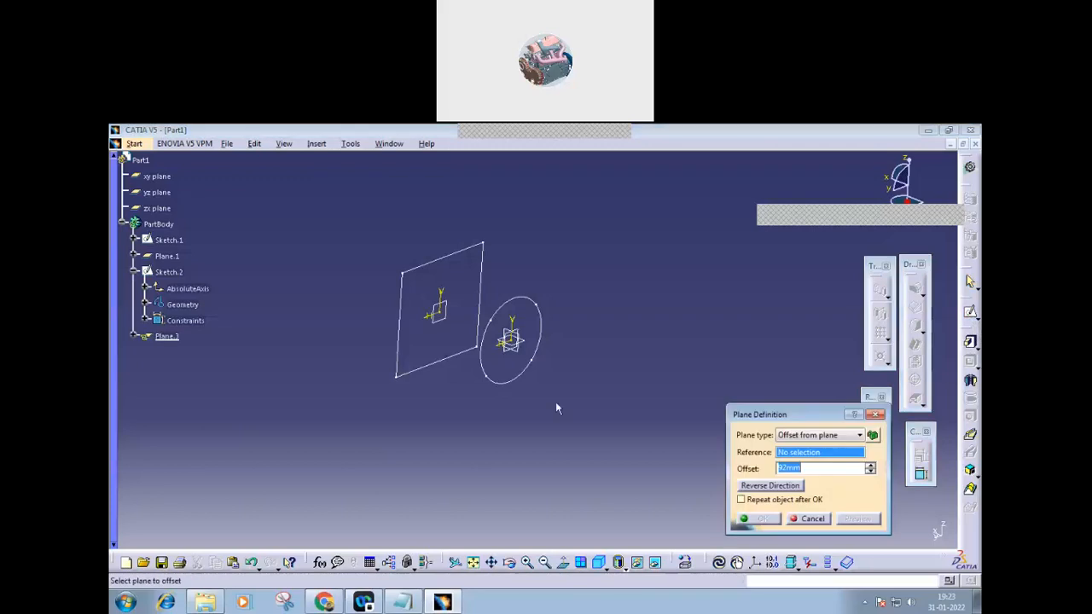
click(512, 357)
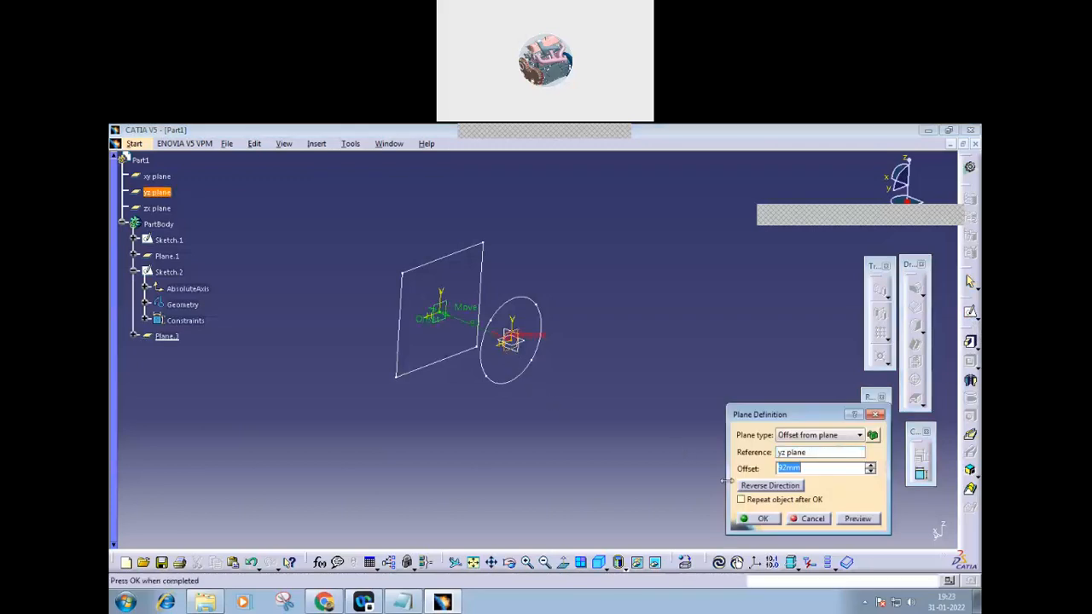
click(769, 486)
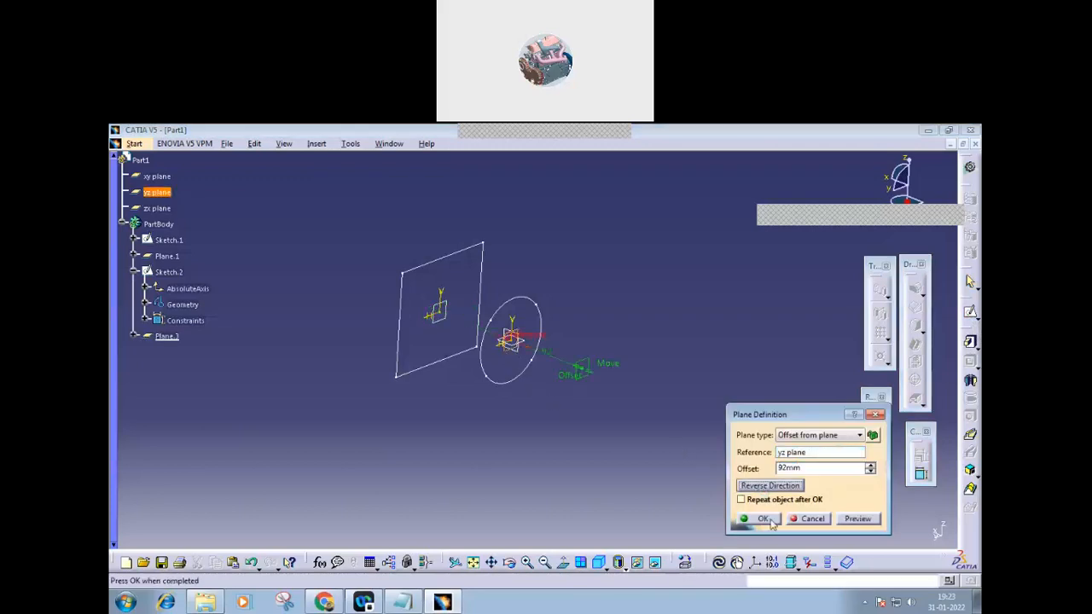
click(763, 518)
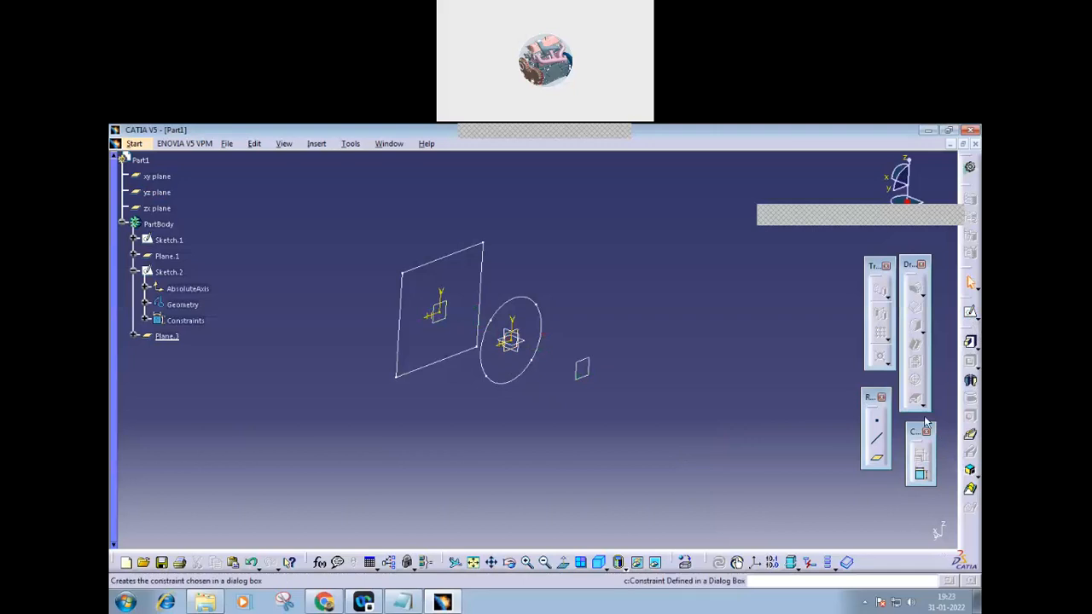
- Sketch a rectangle around the circle on the new offset plane, wider but shorter than the first rectangle, and exit the sketch
click(970, 313)
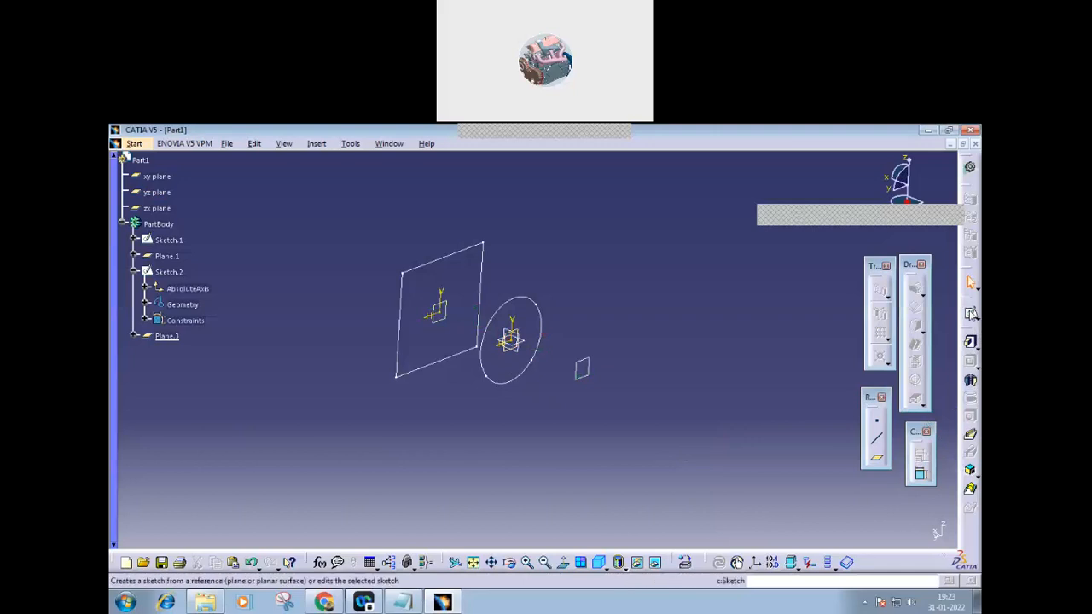
click(588, 381)
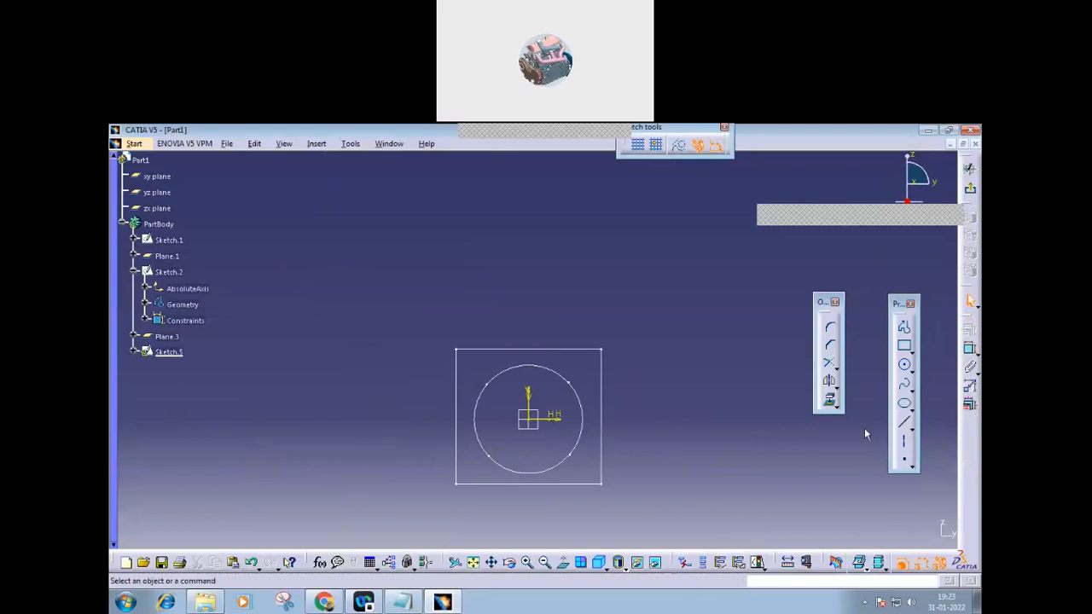
click(905, 345)
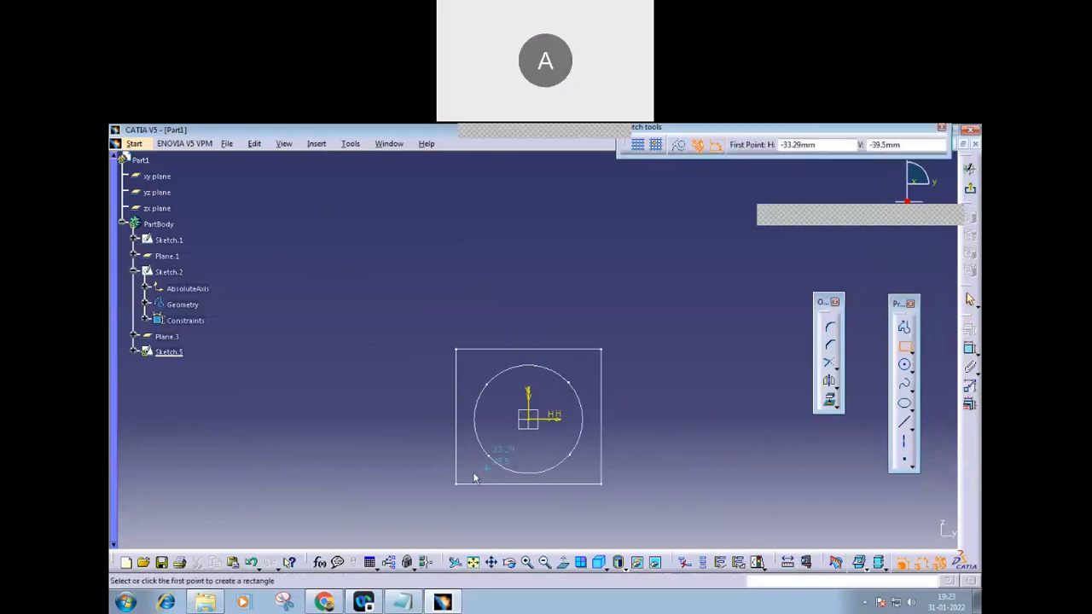
click(430, 467)
click(627, 357)
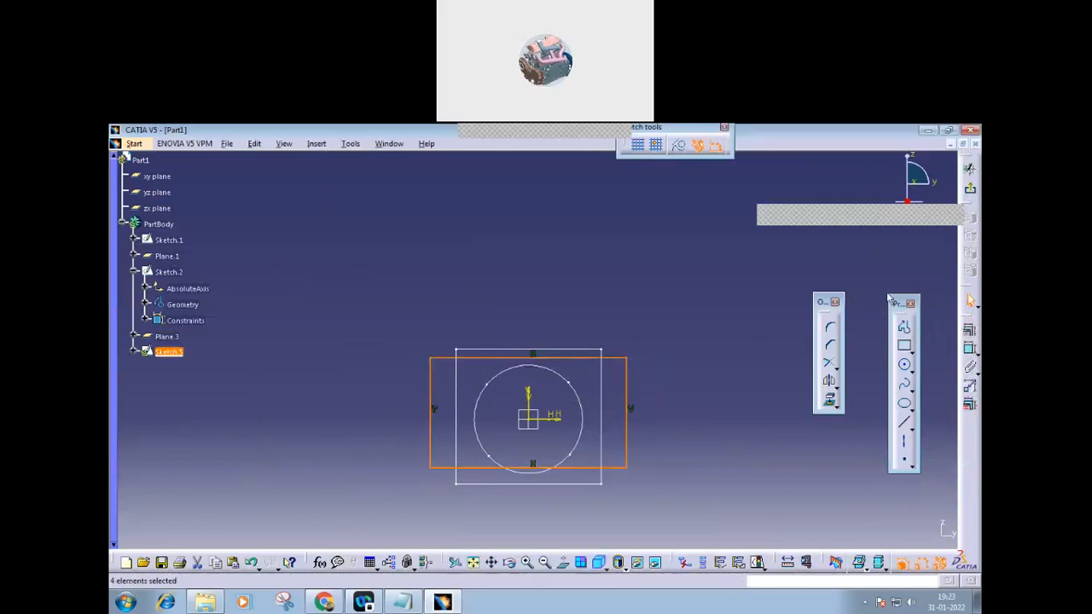
click(970, 189)
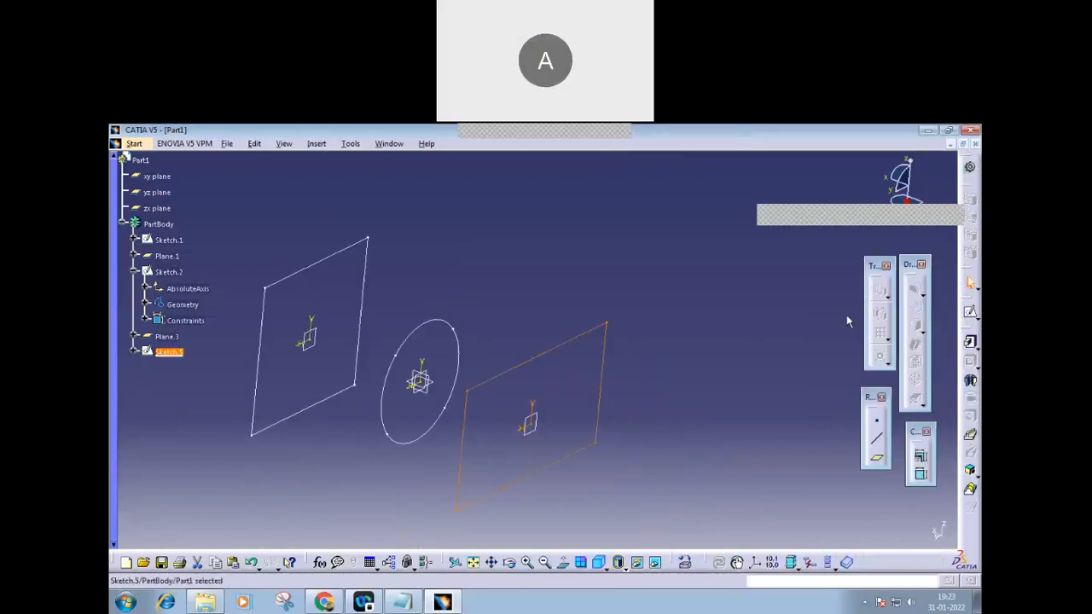
click(699, 442)
middle_drag(656, 458, 719, 421)
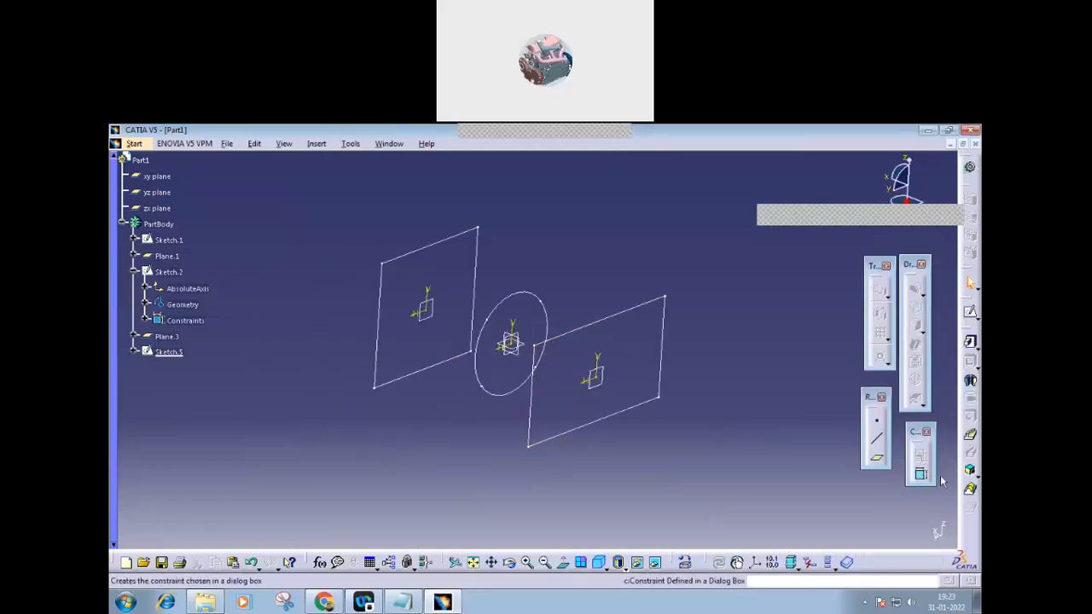
- Start a multi-sections solid through the new rectangle, the circle and the first rectangle, with all closing points at their lower-left vertices
click(970, 489)
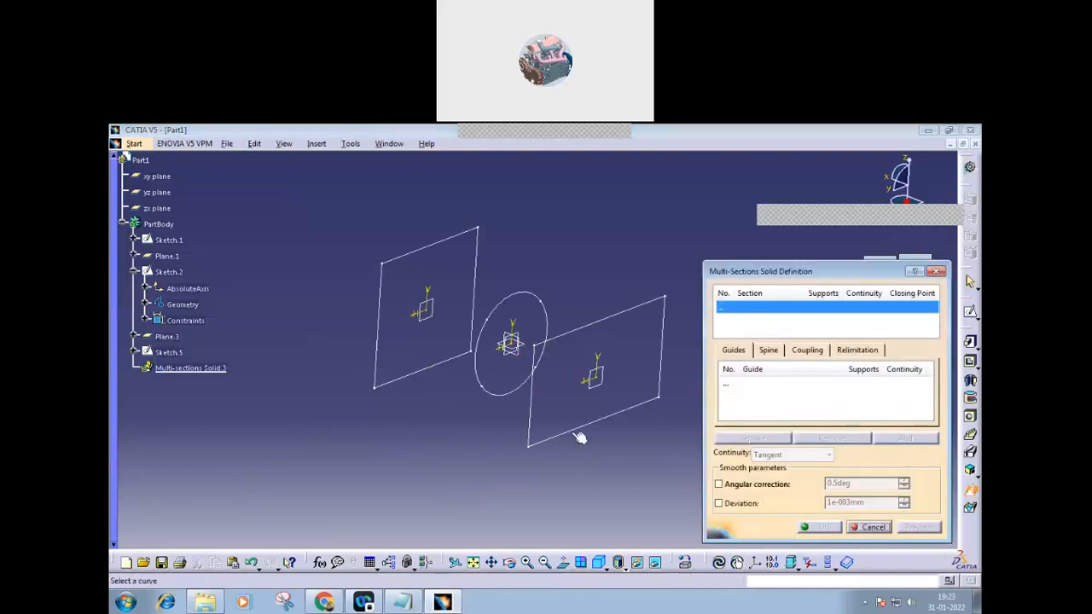
click(550, 438)
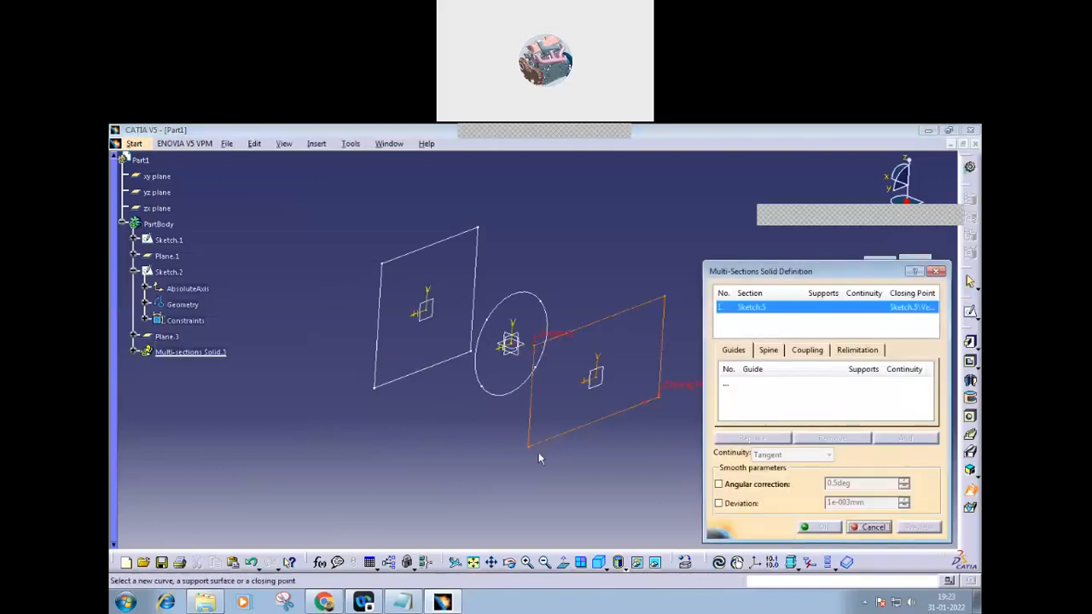
click(510, 398)
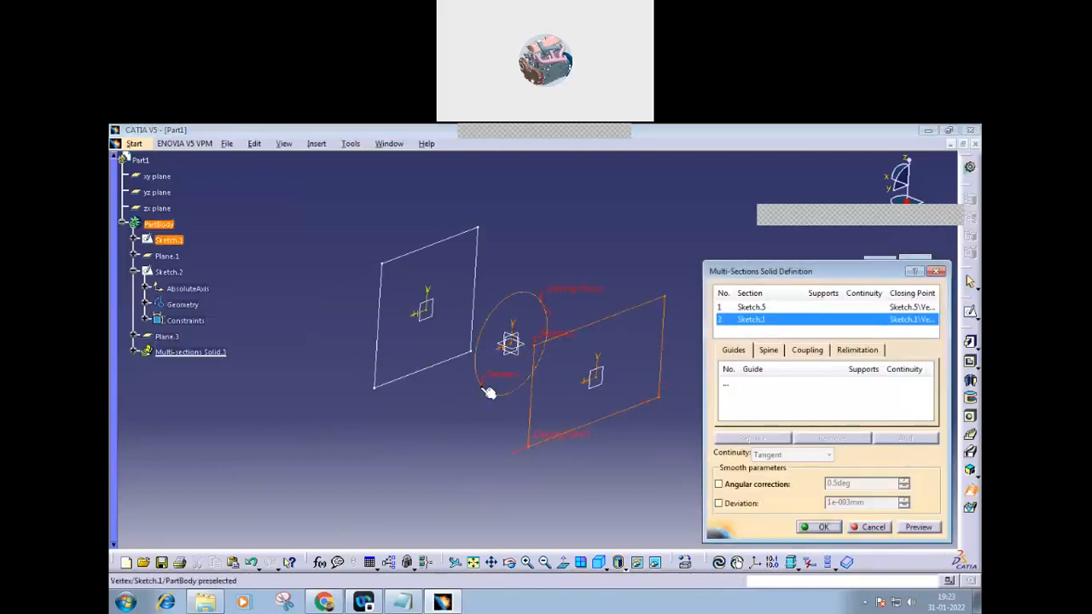
click(426, 381)
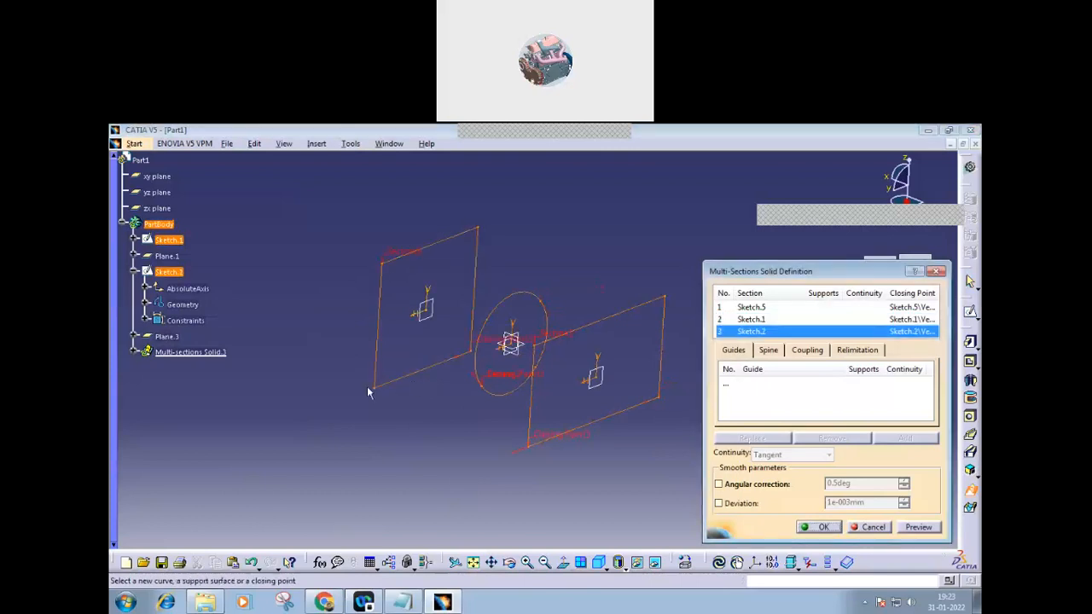
click(380, 393)
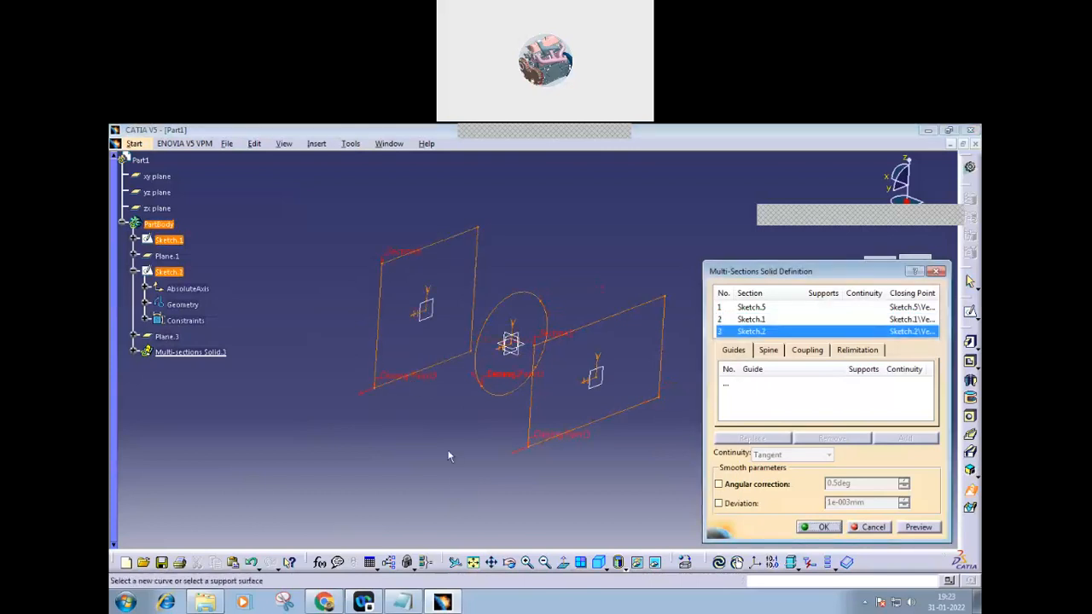
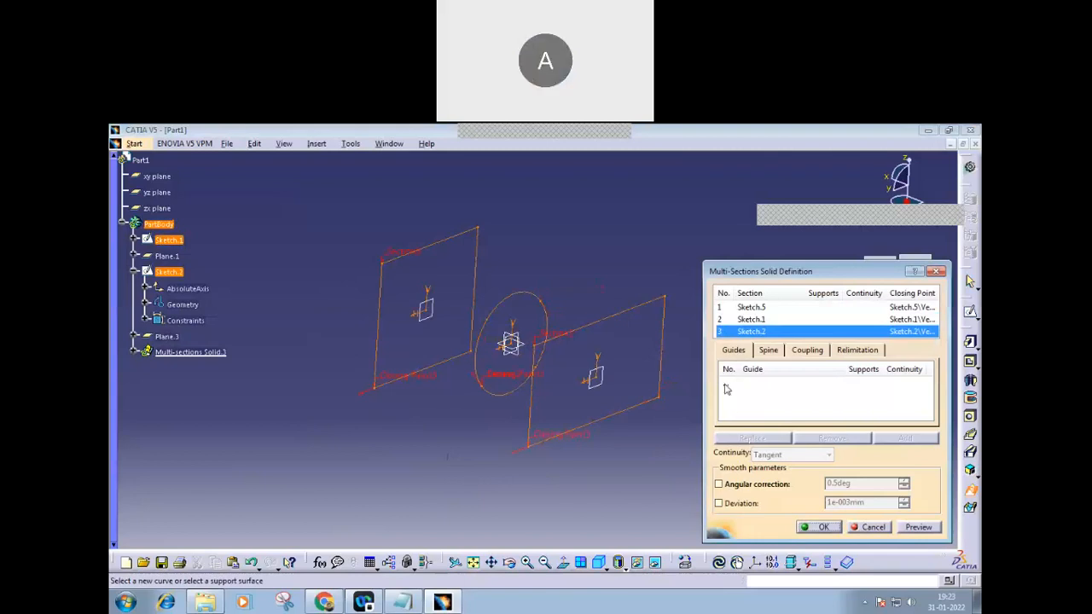
- Set the sections coupling of the multi-sections solid to Vertices and make the coupling list ready for a new entry
click(727, 389)
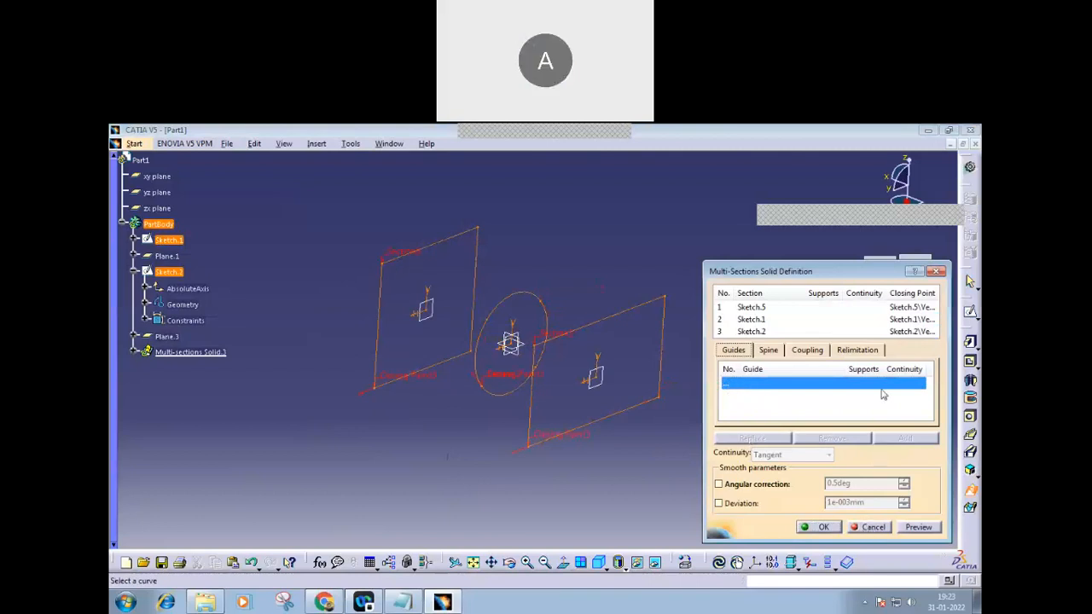
click(807, 350)
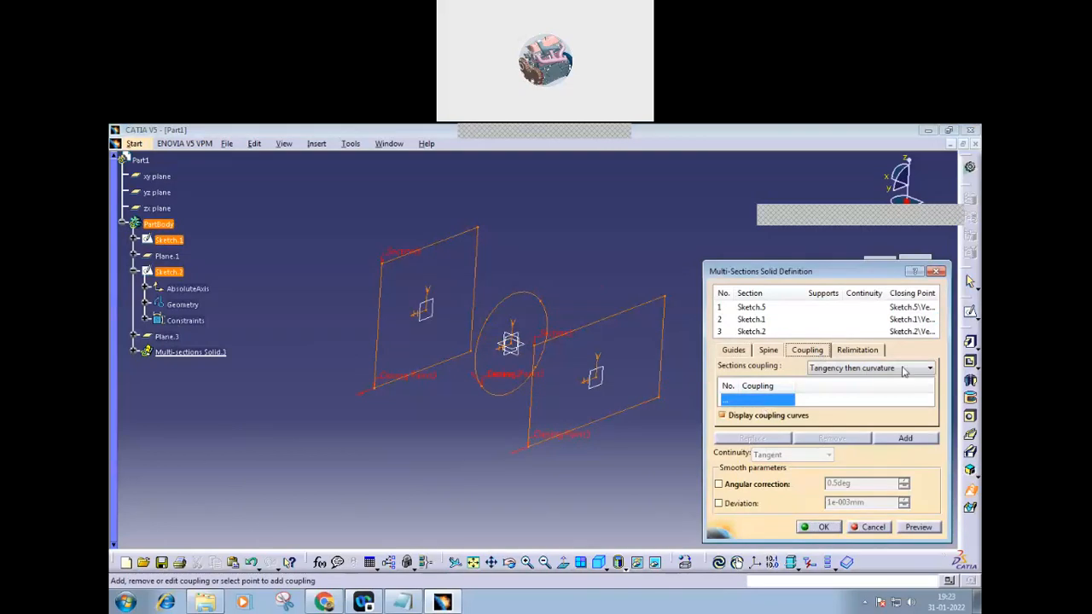
click(931, 368)
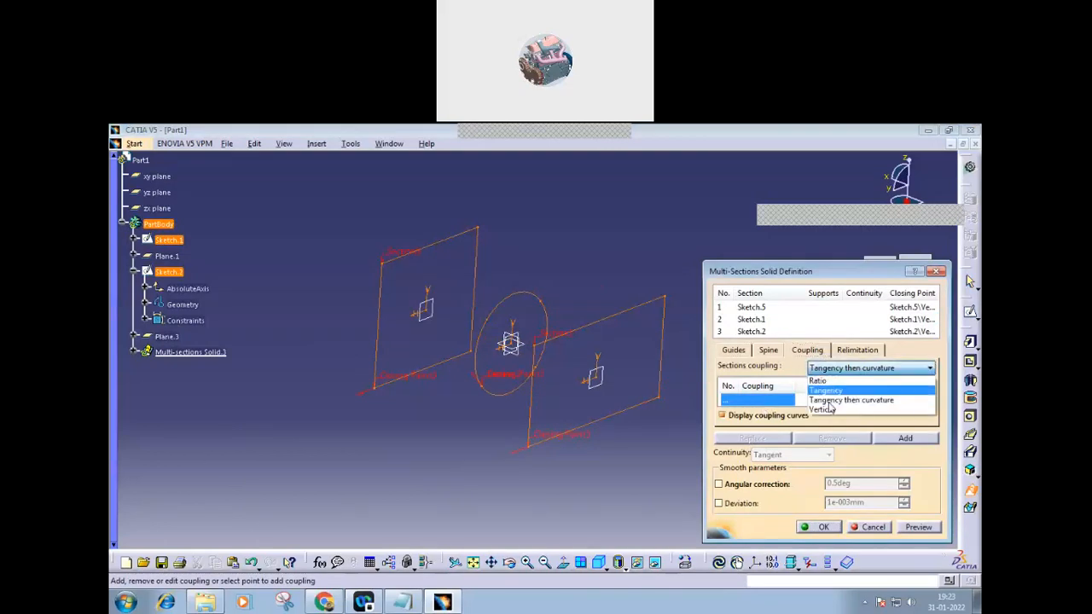
click(862, 411)
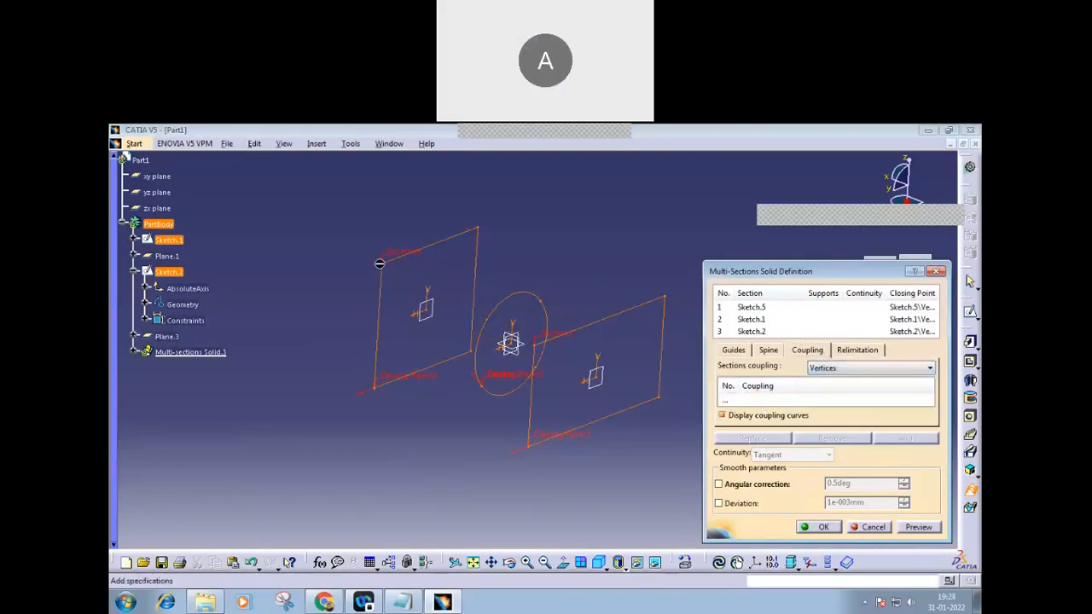
click(399, 252)
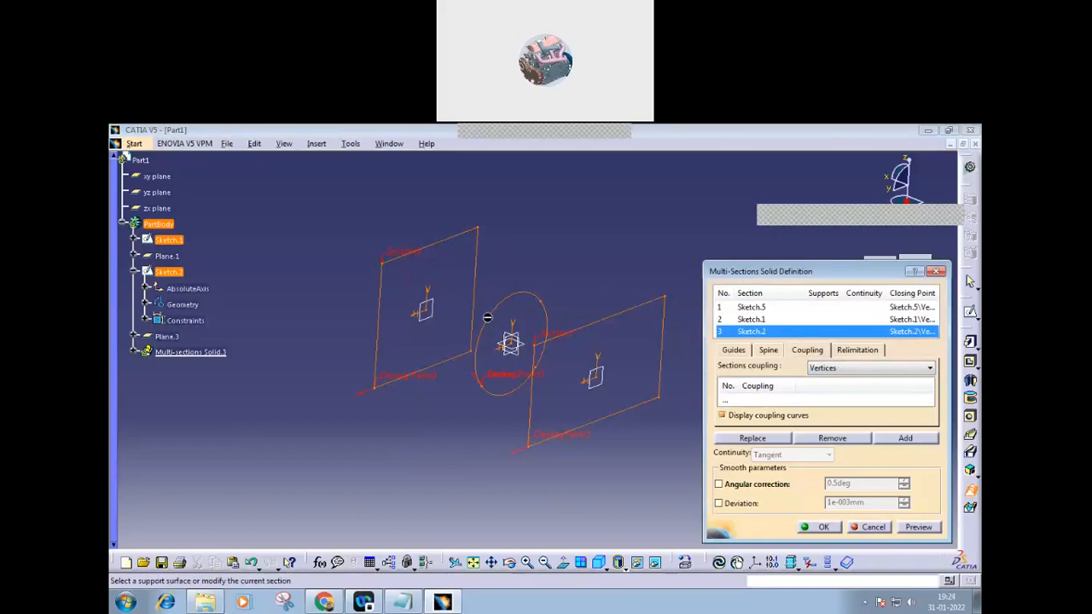
click(729, 401)
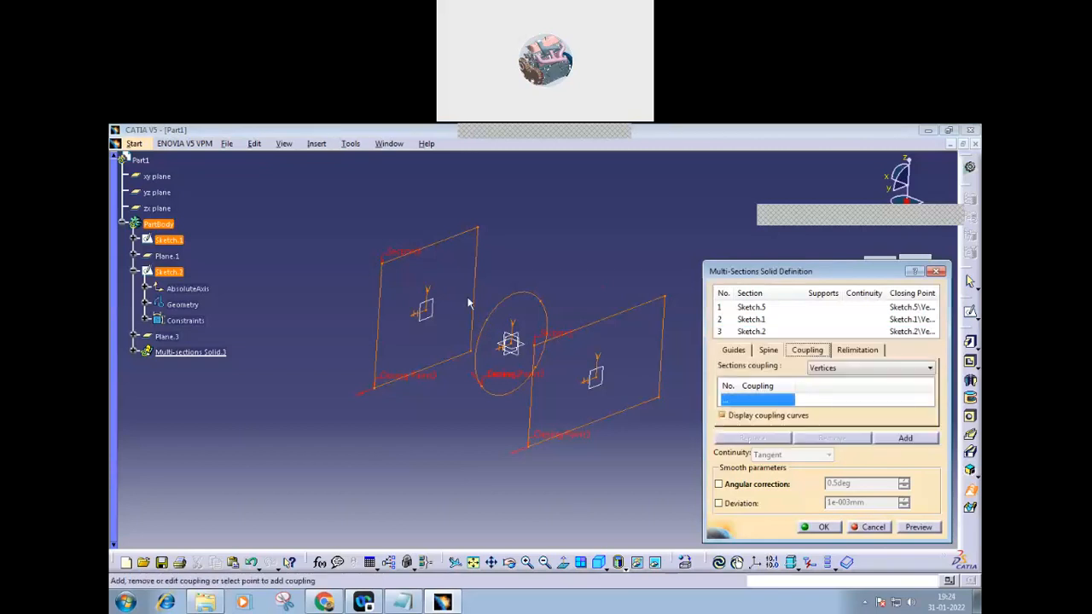
- Couple the upper-left vertices of the new rectangle, circle and first rectangle, and couple their lower-left vertices the same way
click(386, 266)
click(641, 396)
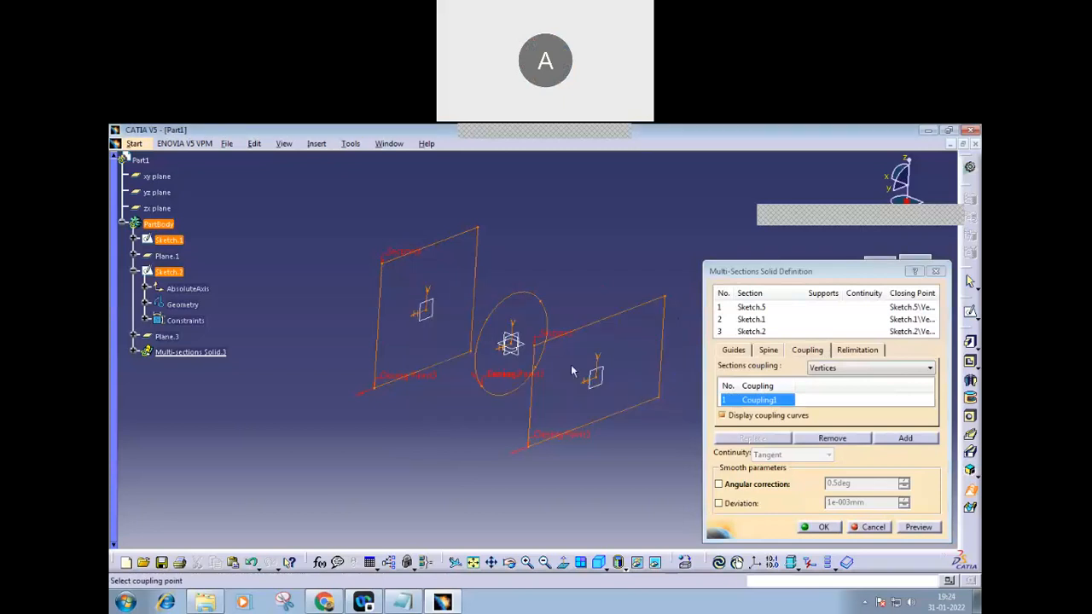
click(544, 352)
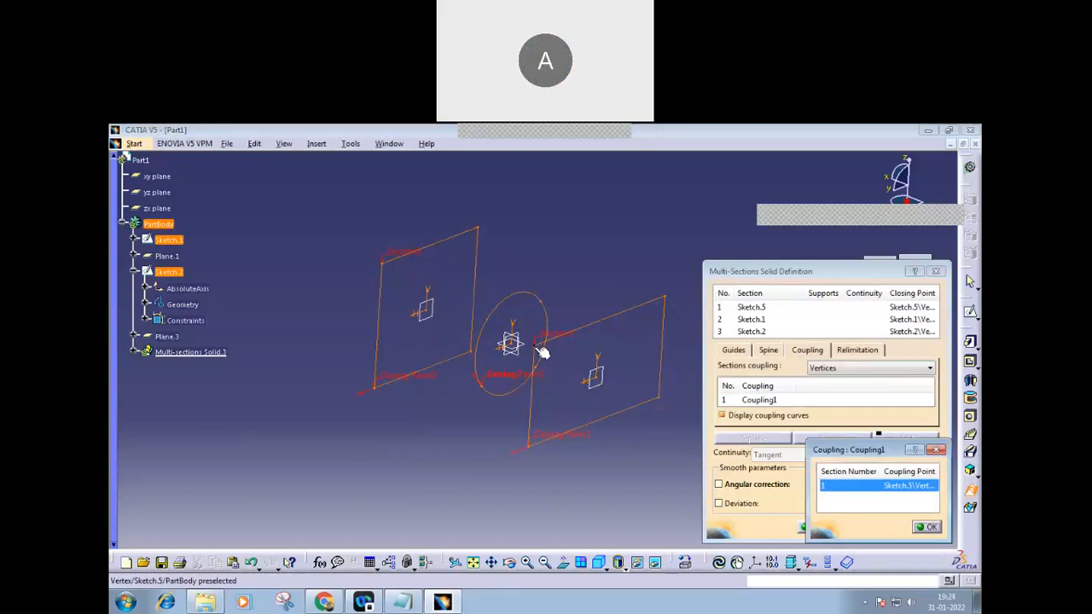
click(486, 321)
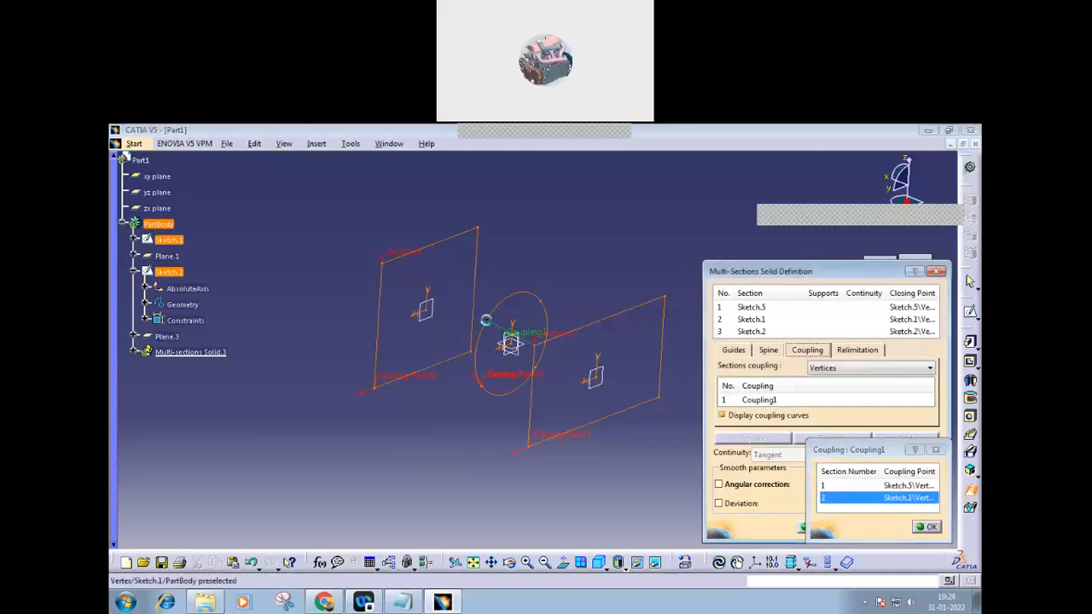
click(384, 266)
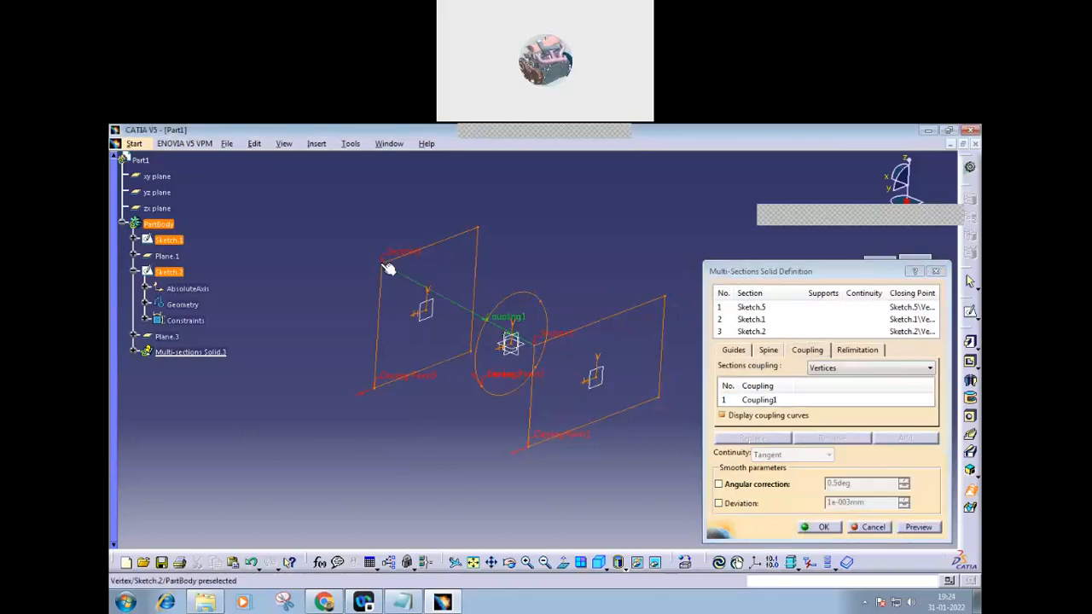
click(530, 449)
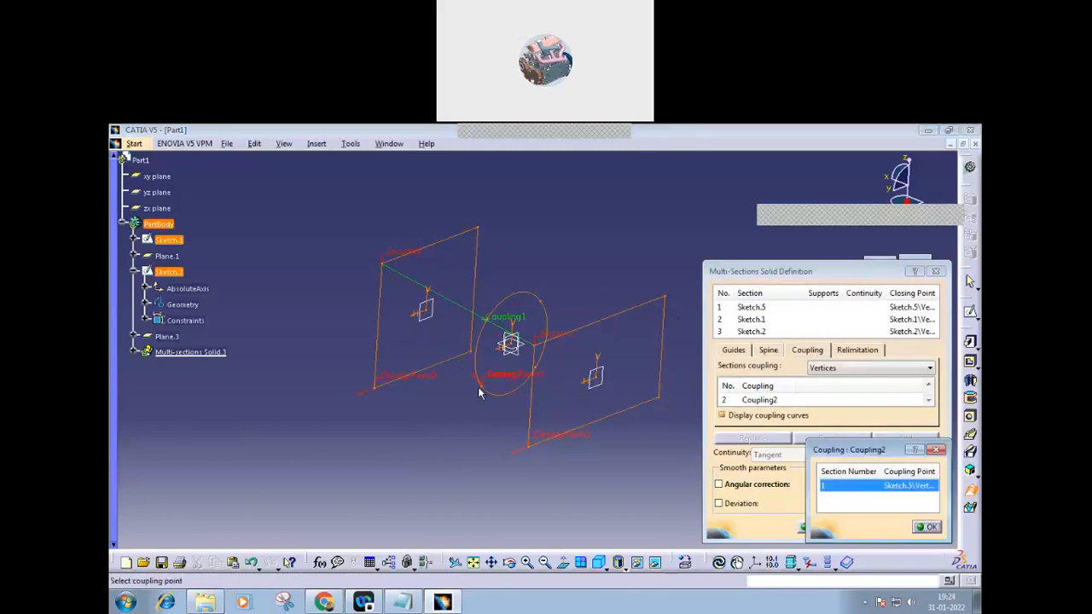
click(385, 385)
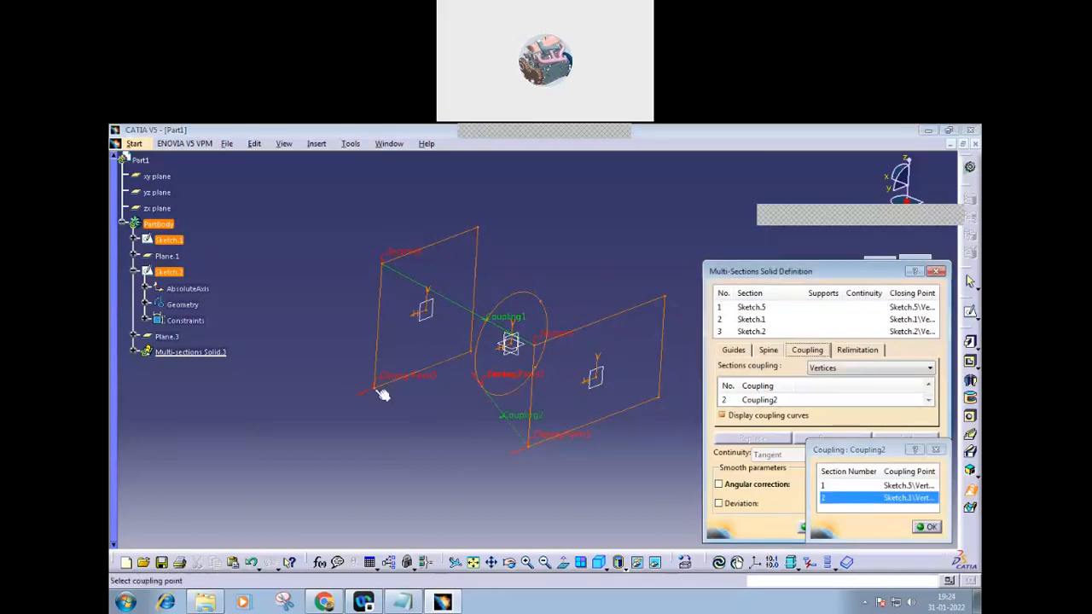
click(377, 390)
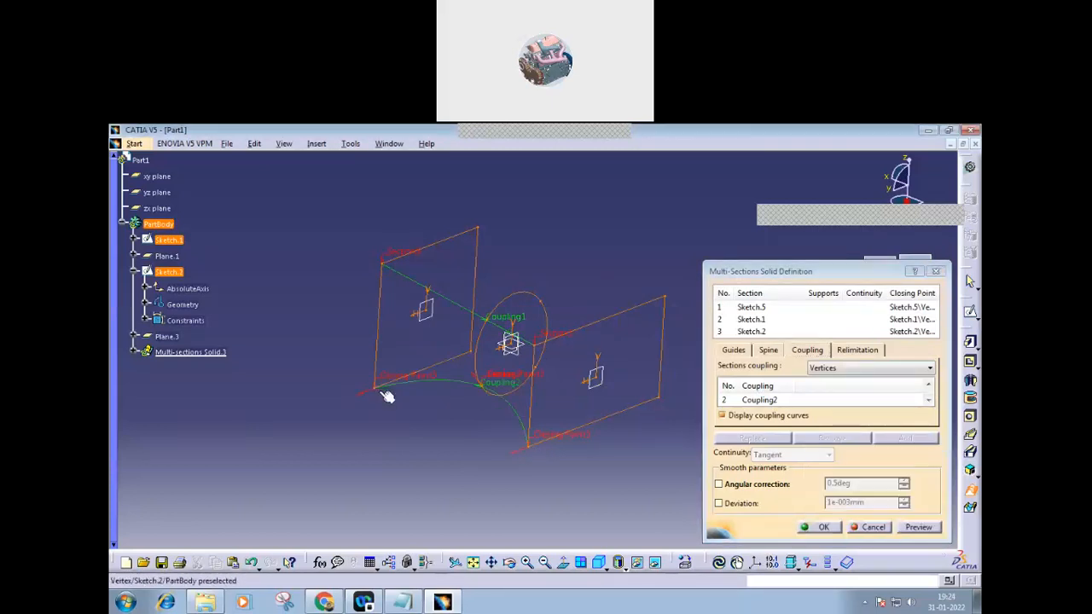
- Couple the lower-right and the upper-right vertices across all three sections and create the multi-sections solid
click(659, 397)
middle_drag(601, 400, 586, 383)
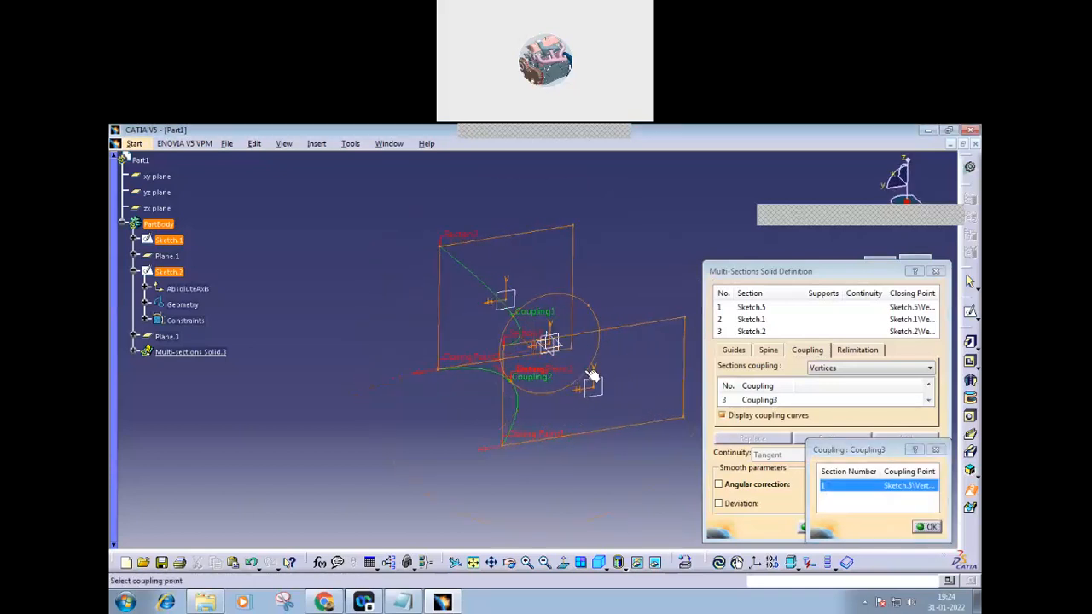
click(589, 379)
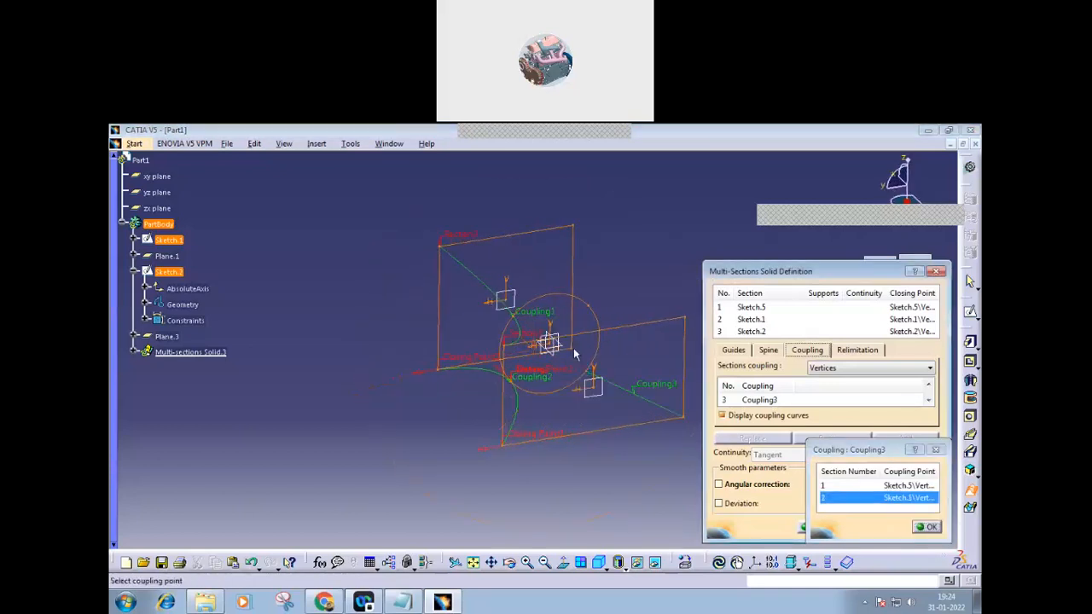
click(603, 431)
mouse_move(603, 434)
middle_down()
mouse_move(494, 458)
mouse_move(500, 437)
mouse_move(622, 390)
middle_up()
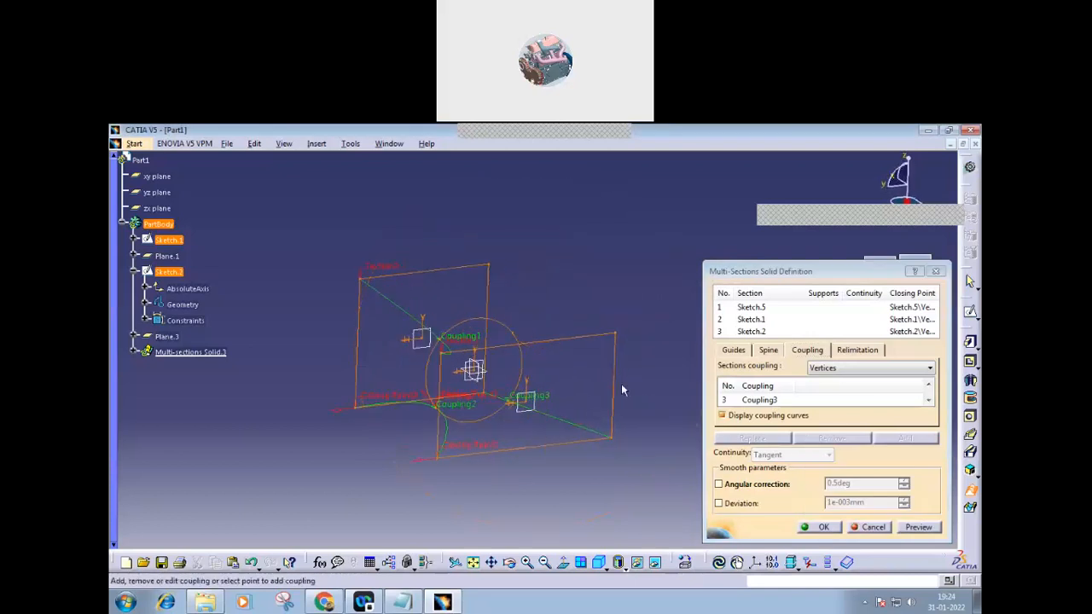
click(615, 336)
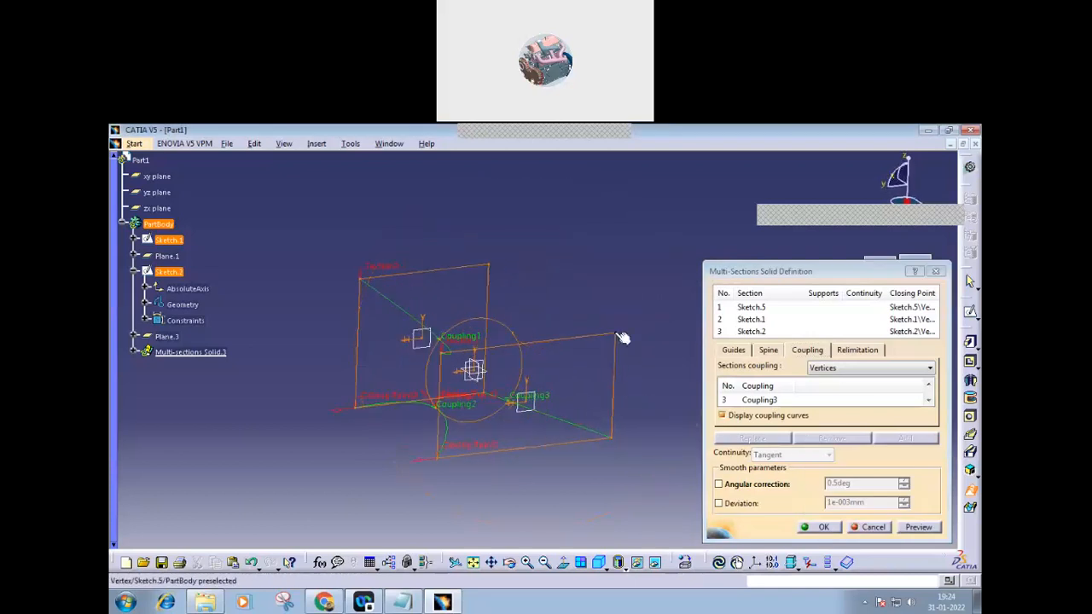
click(514, 333)
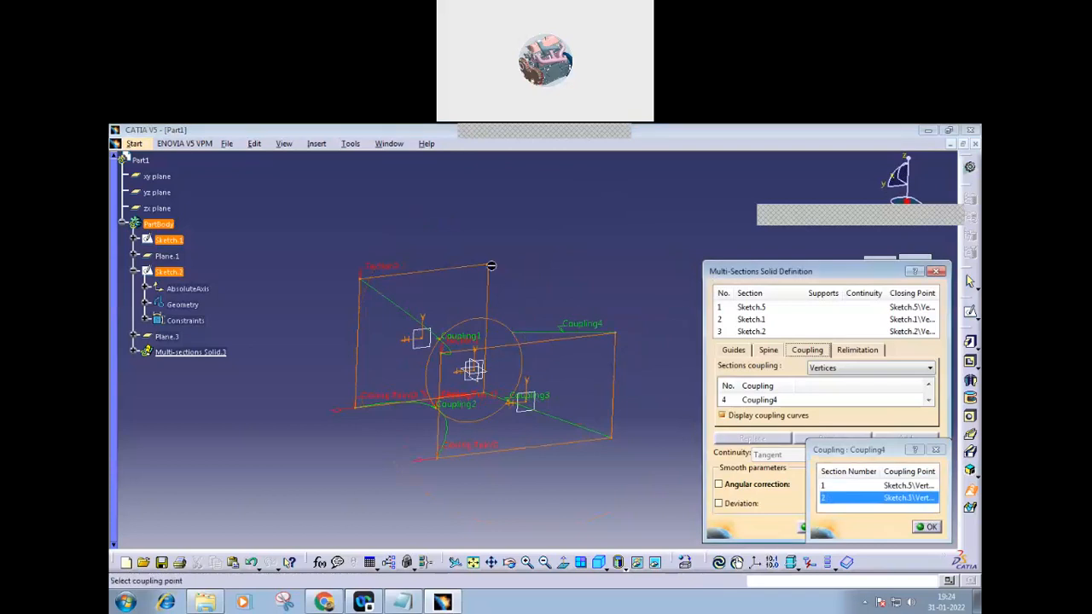
click(616, 335)
click(831, 527)
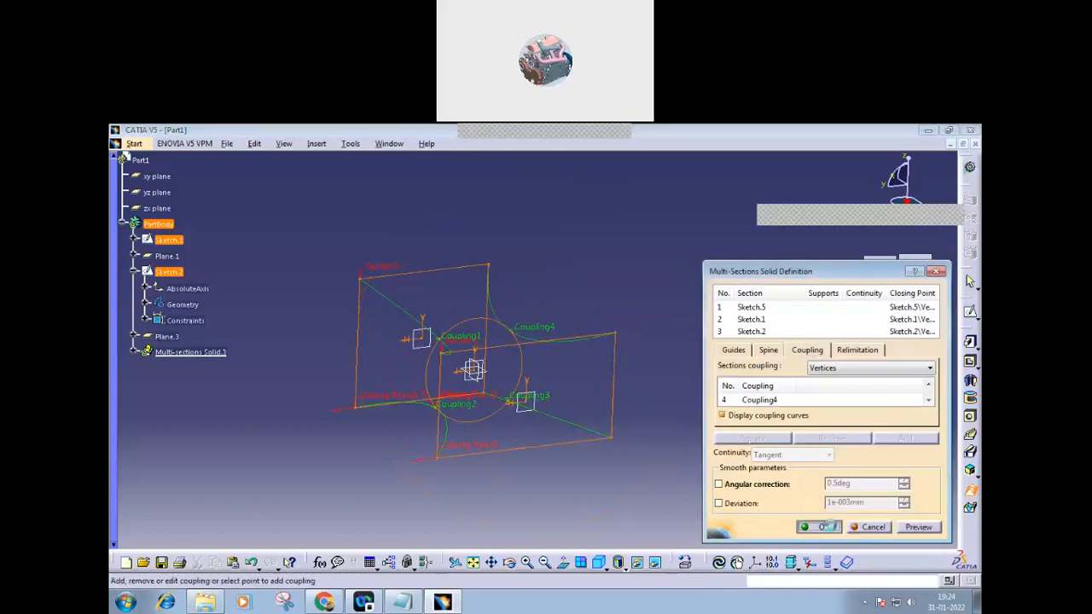
- Display the multi-sections solid in Shading without edges, and review its definition without changing it
middle_drag(541, 468, 632, 443)
click(620, 567)
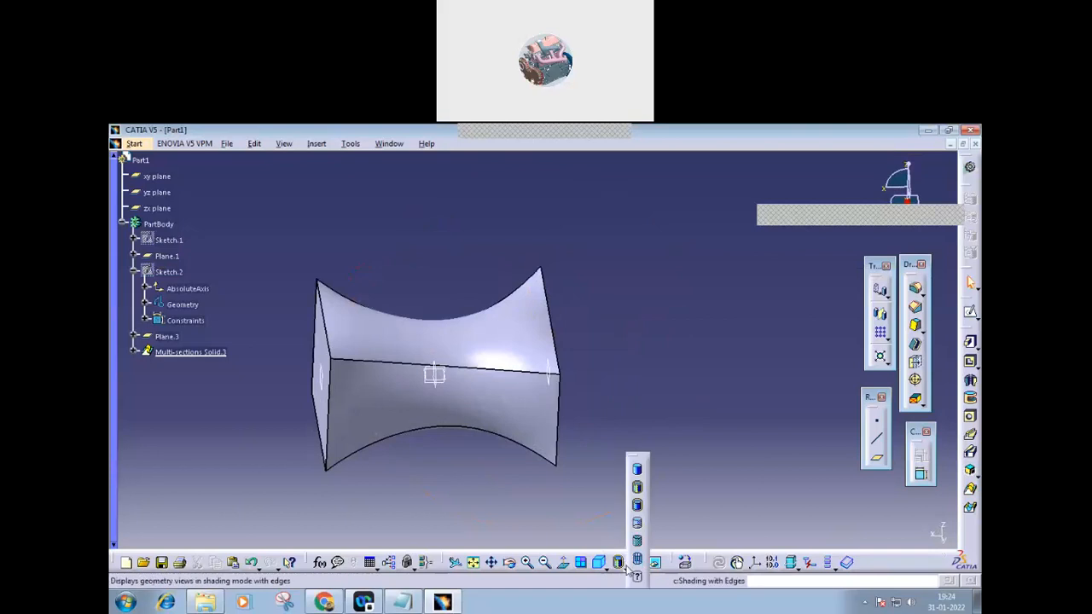
click(636, 474)
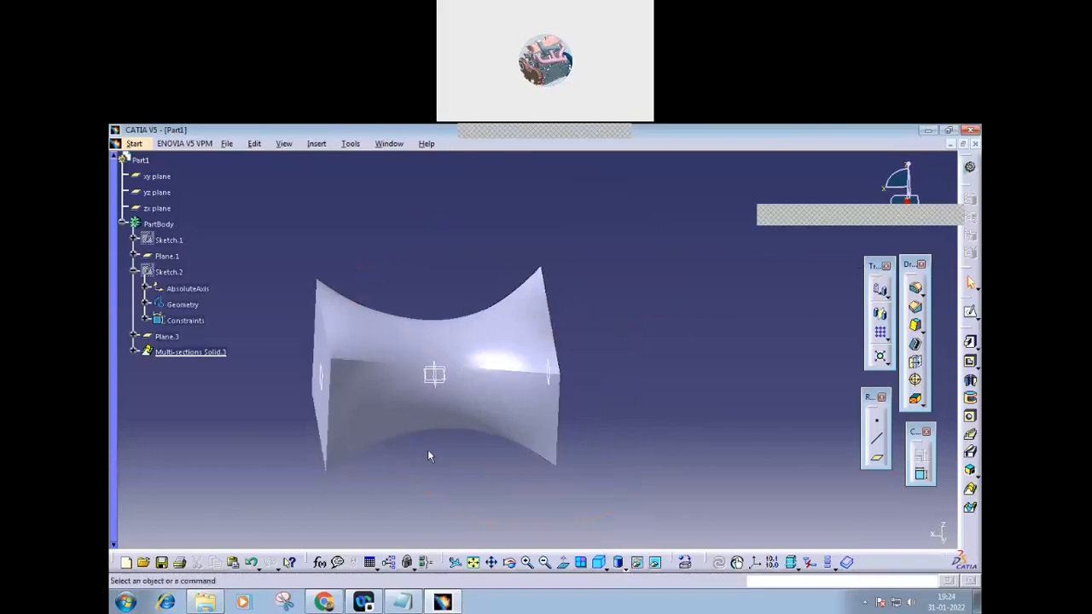
middle_drag(437, 427, 395, 439)
mouse_move(493, 461)
middle_down()
mouse_move(516, 468)
mouse_move(503, 453)
middle_up()
double_click(514, 398)
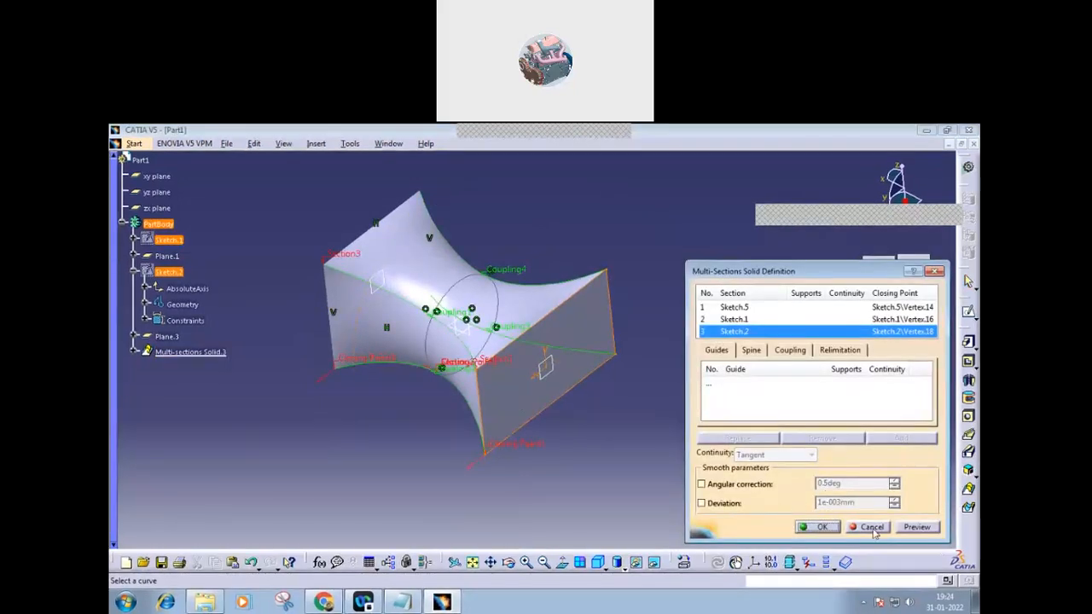
click(871, 527)
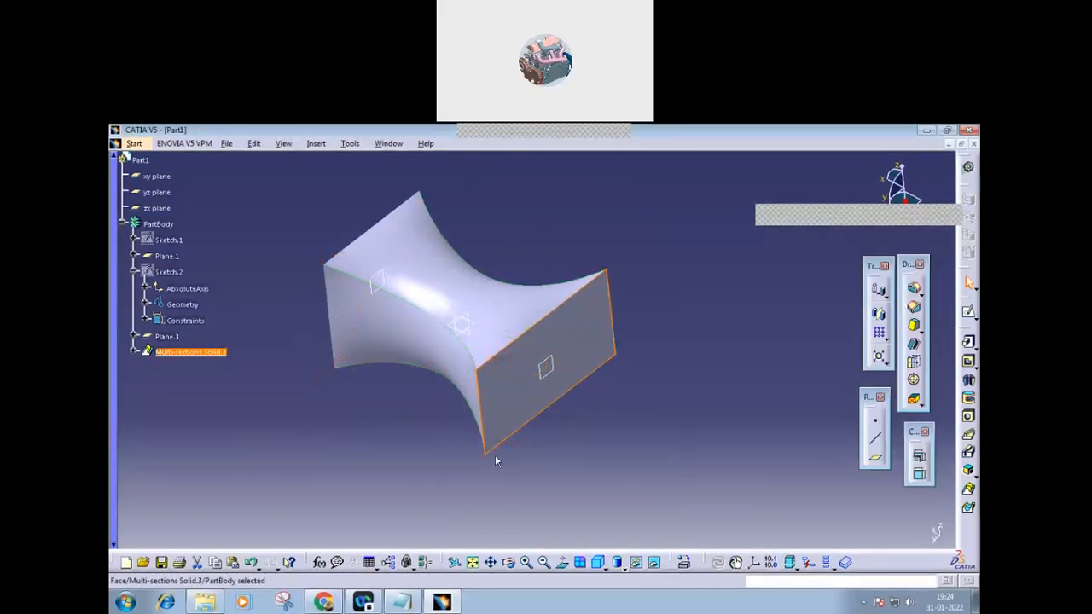
- Check the sections and closing points in the multi-sections solid's definition and close it without changes
double_click(208, 352)
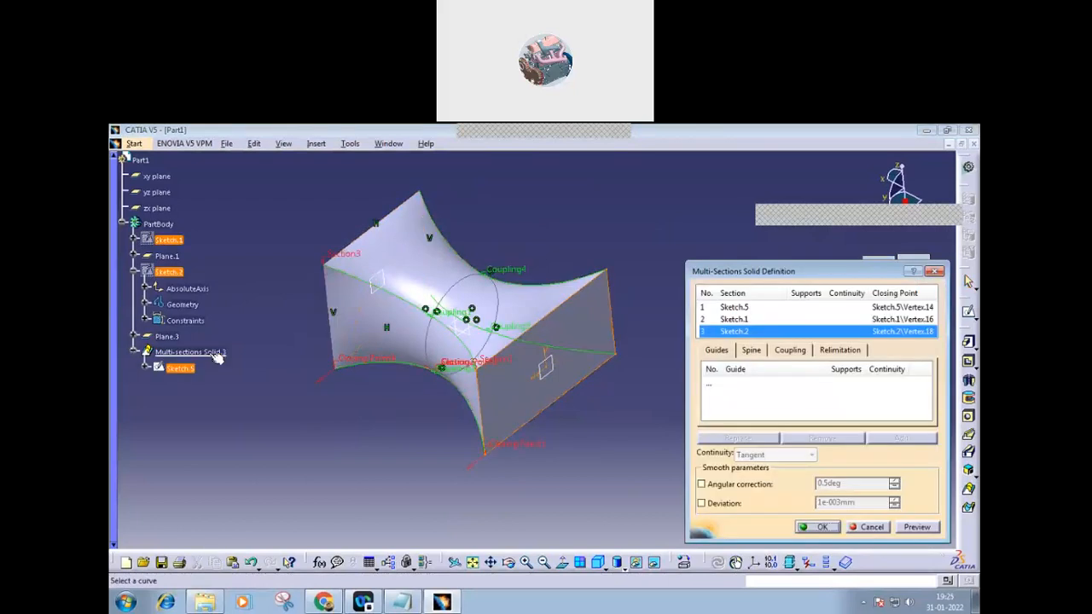
click(872, 527)
click(395, 482)
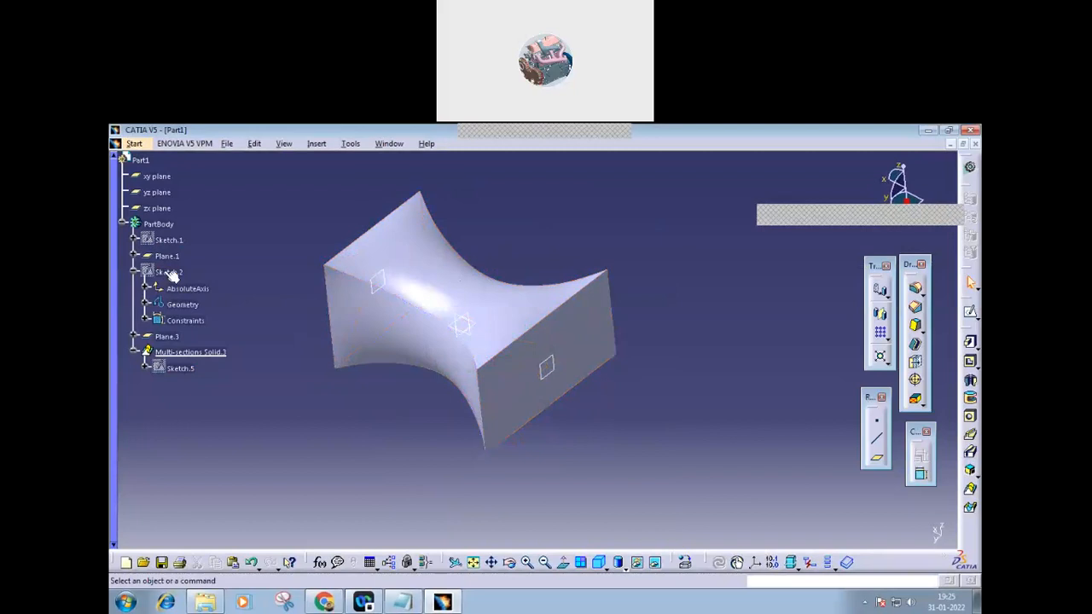
- Show the hidden Sketch.5 under the multi-sections solid and open it for editing
right_click(185, 371)
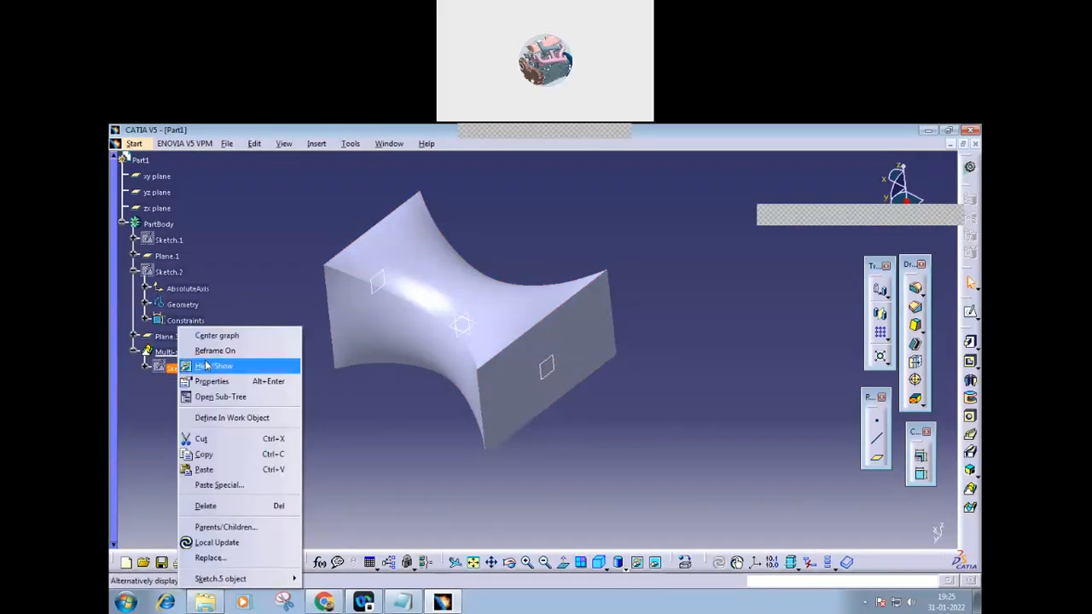
click(249, 366)
double_click(183, 370)
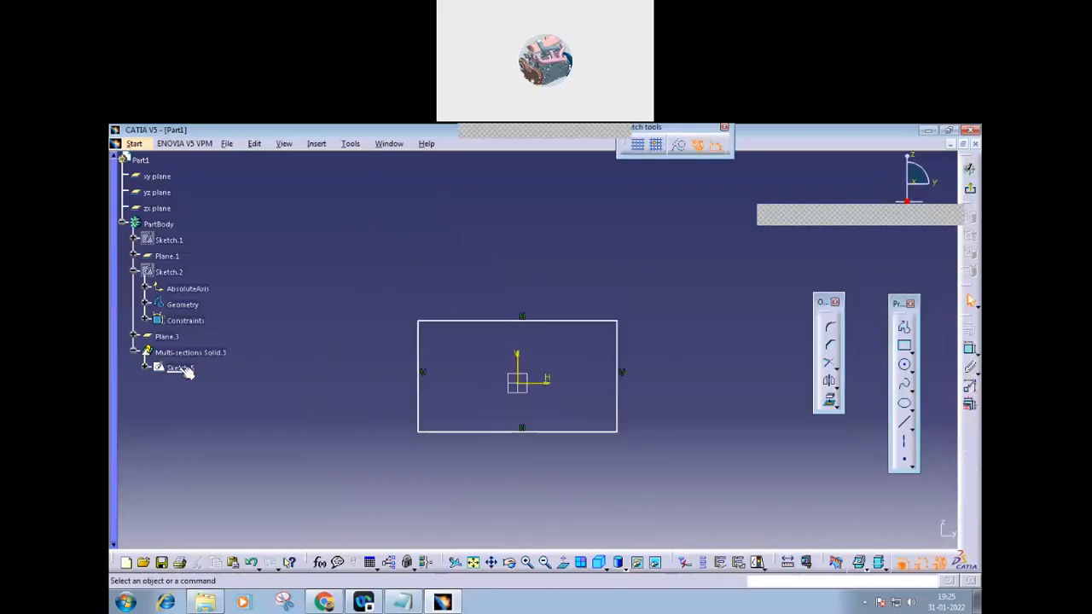
- Delete the right, left and upper sides of the rectangle in Sketch.5
click(616, 376)
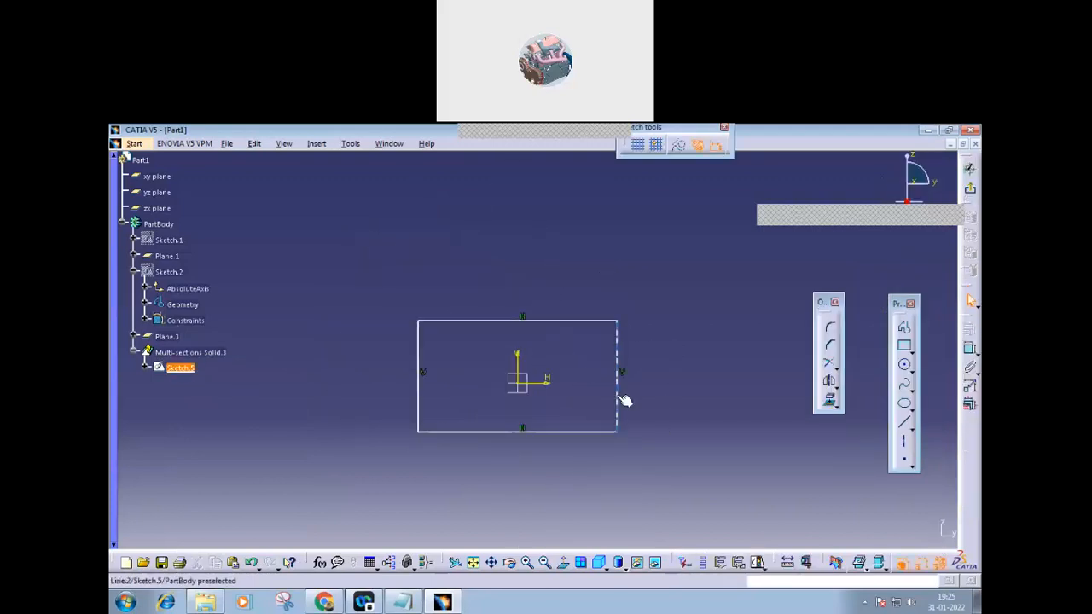
key(Delete)
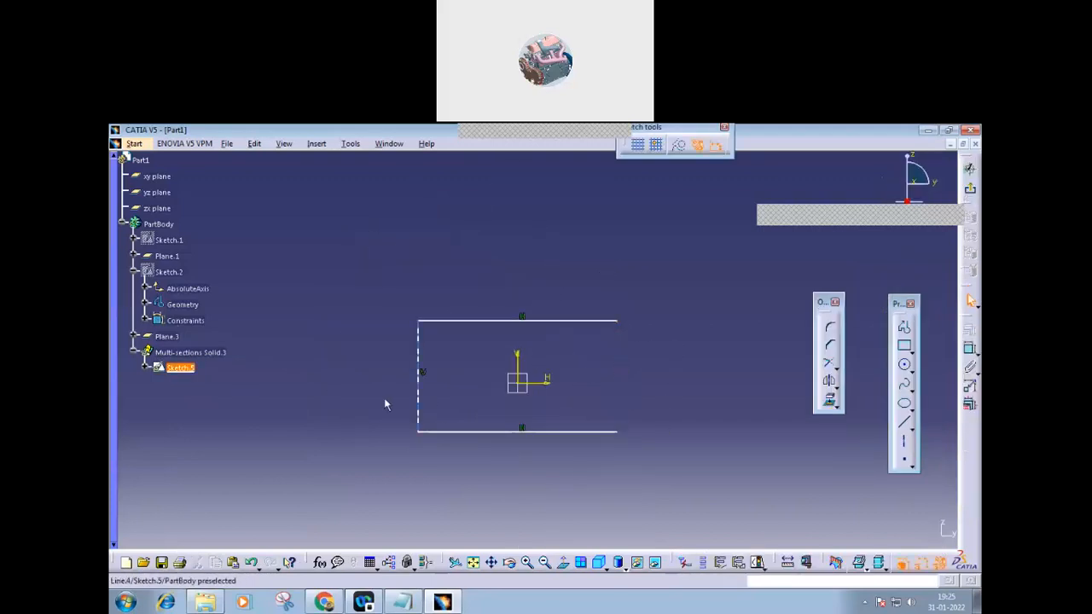
click(418, 397)
key(Delete)
click(514, 321)
key(Delete)
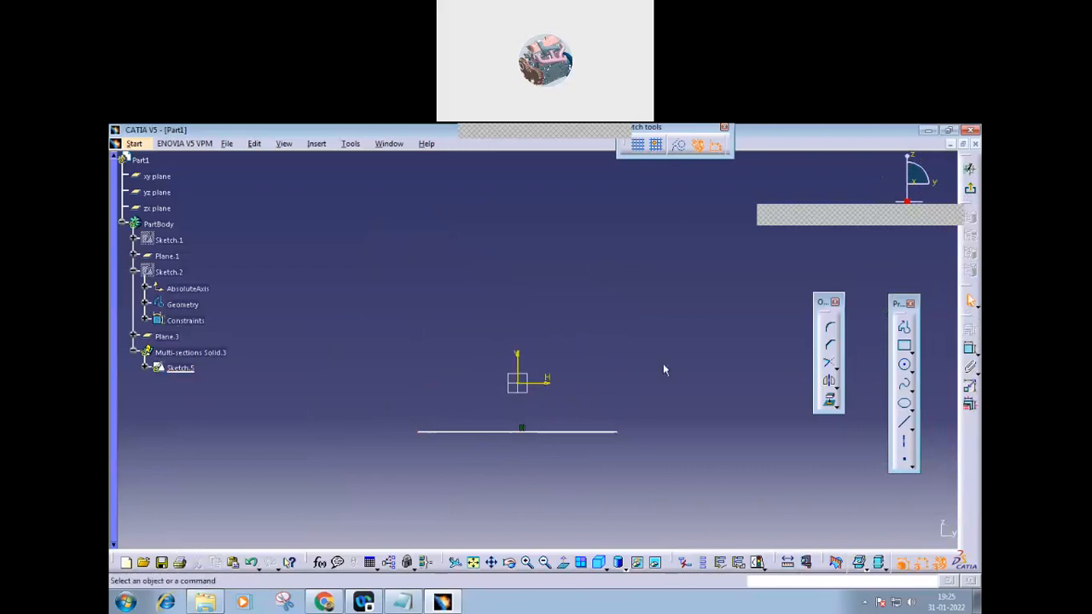
- Complete the triangle with two lines joining the base line's ends to an apex on the vertical axis, and exit the sketch
click(905, 427)
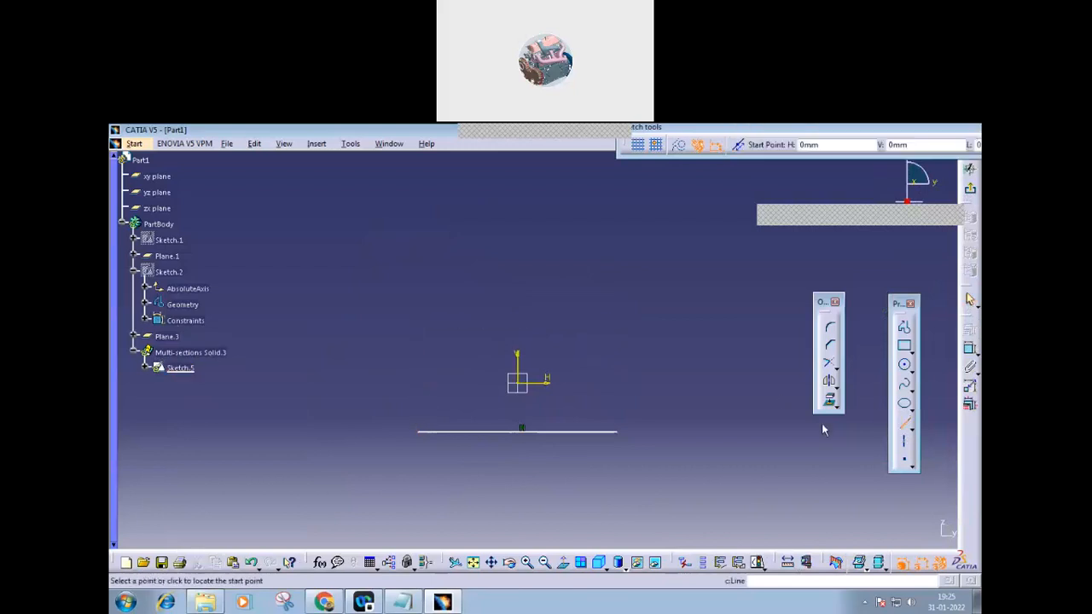
click(420, 433)
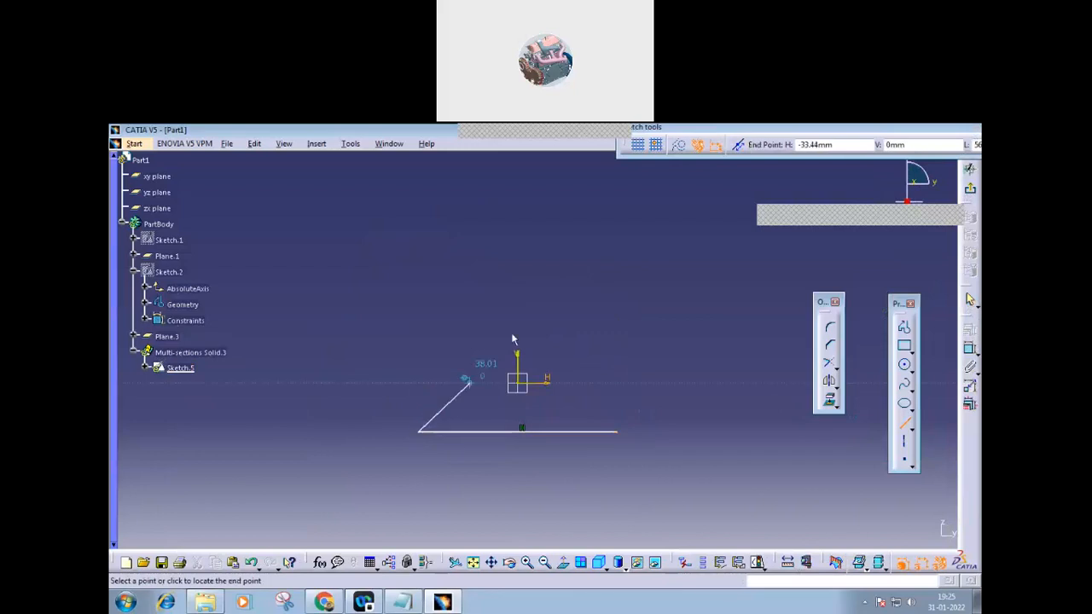
click(520, 278)
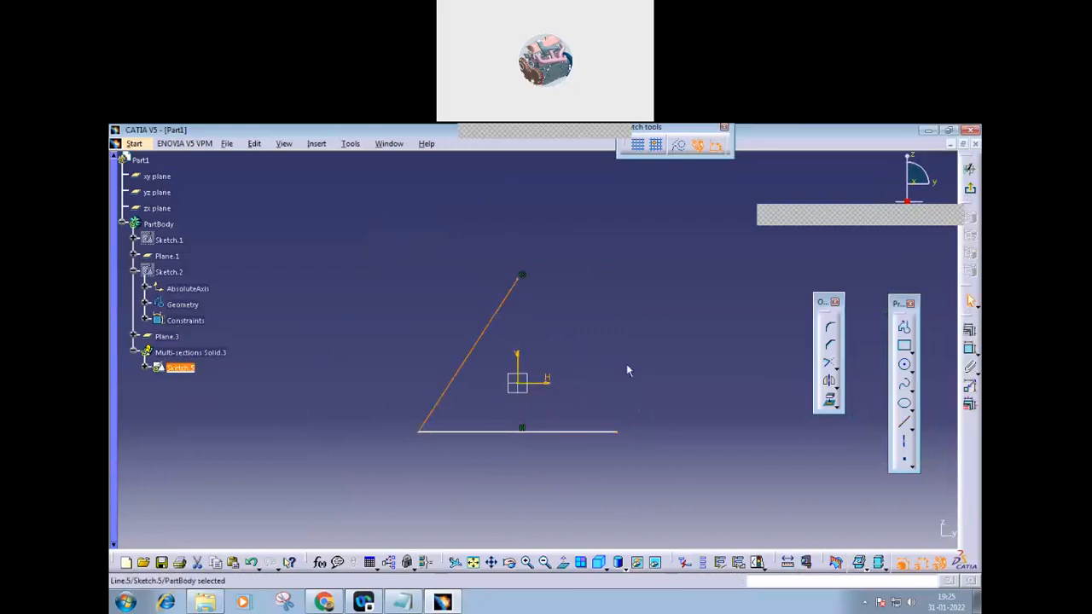
click(904, 422)
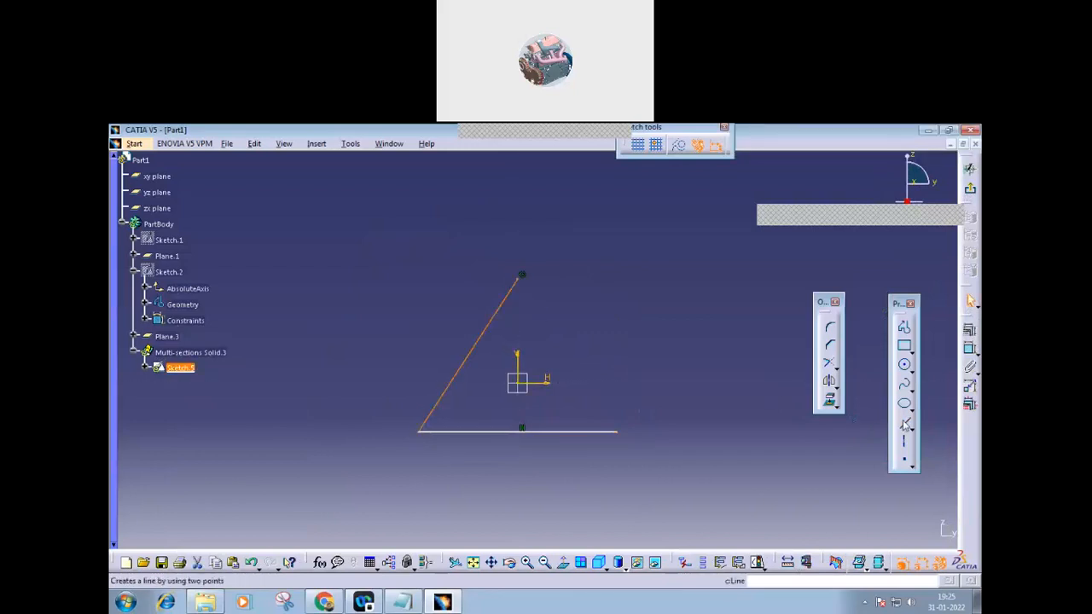
click(520, 279)
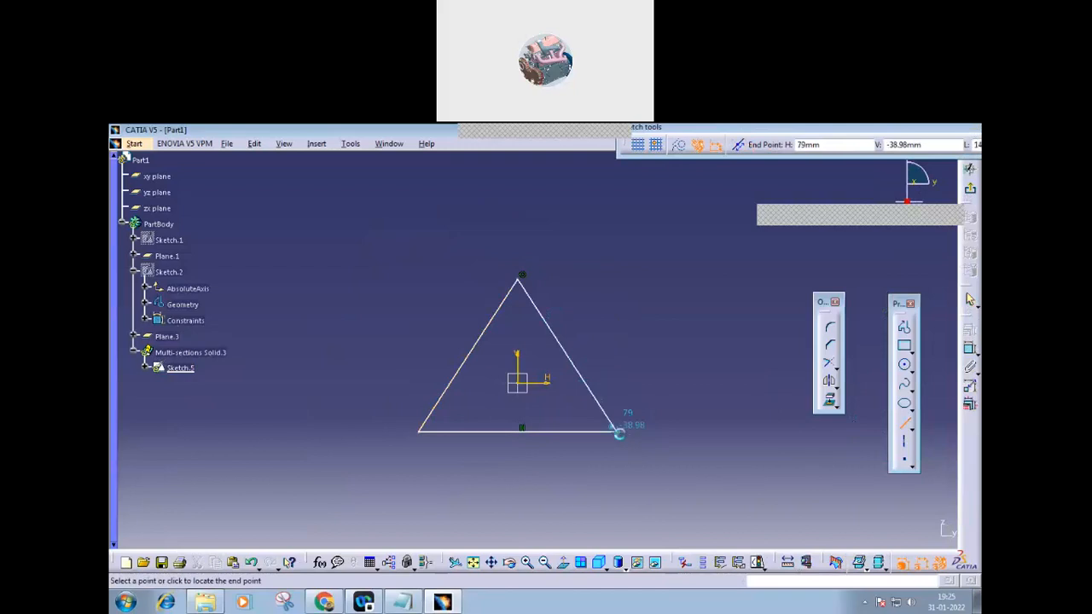
click(619, 432)
click(970, 169)
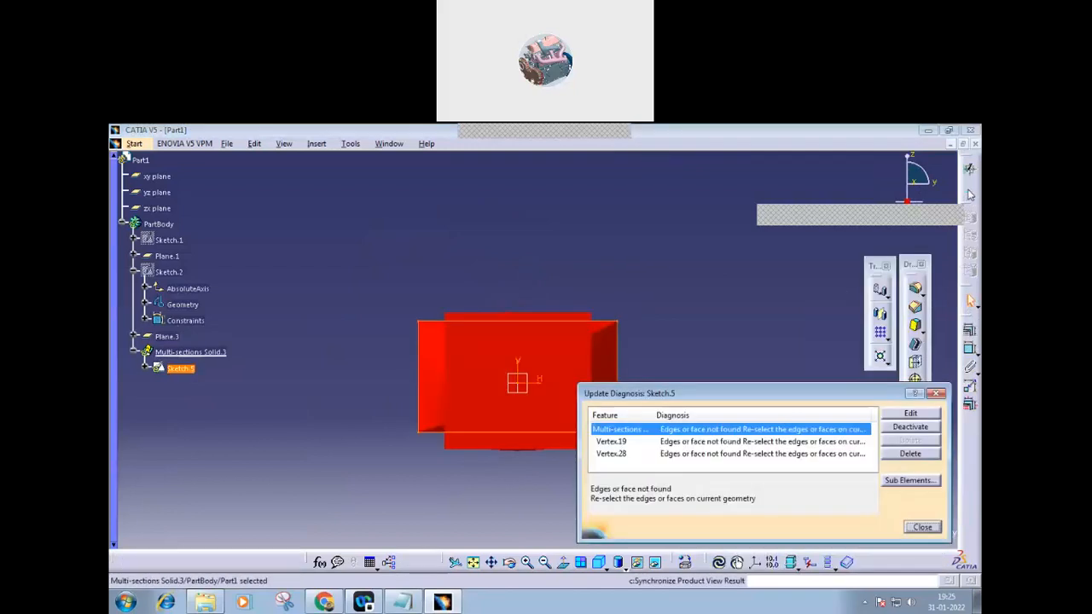
click(922, 528)
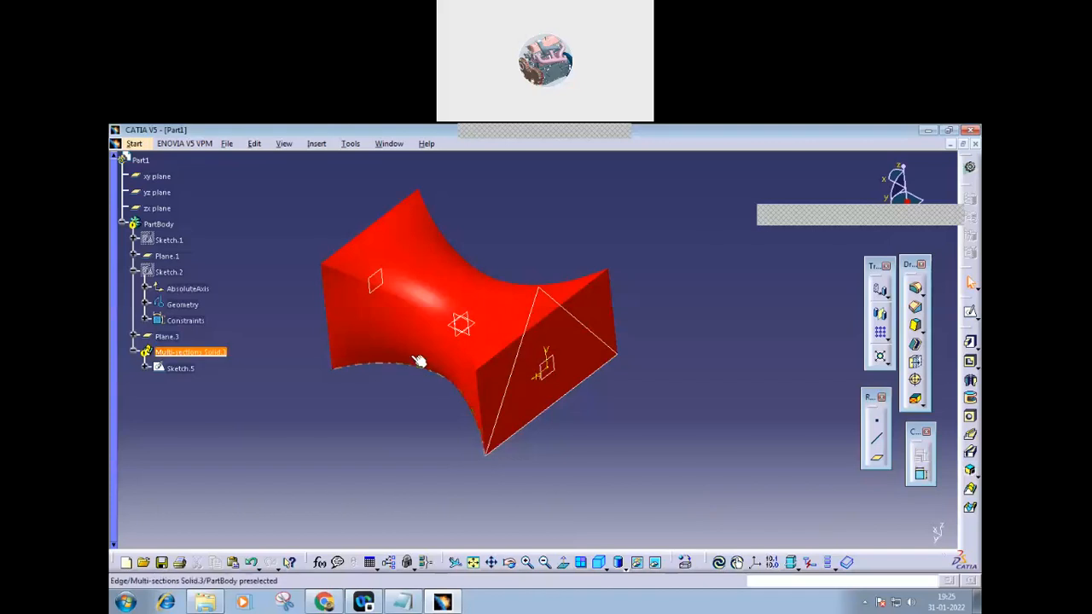
- Delete the failed multi-sections solid while keeping its section sketches
click(193, 354)
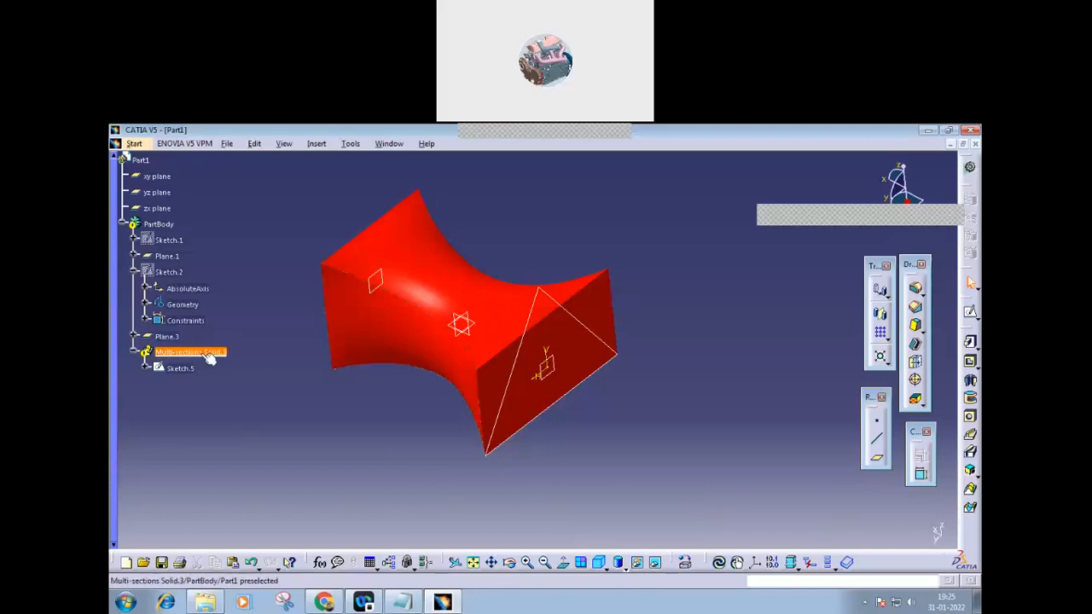
right_click(196, 354)
click(254, 506)
click(767, 507)
click(878, 528)
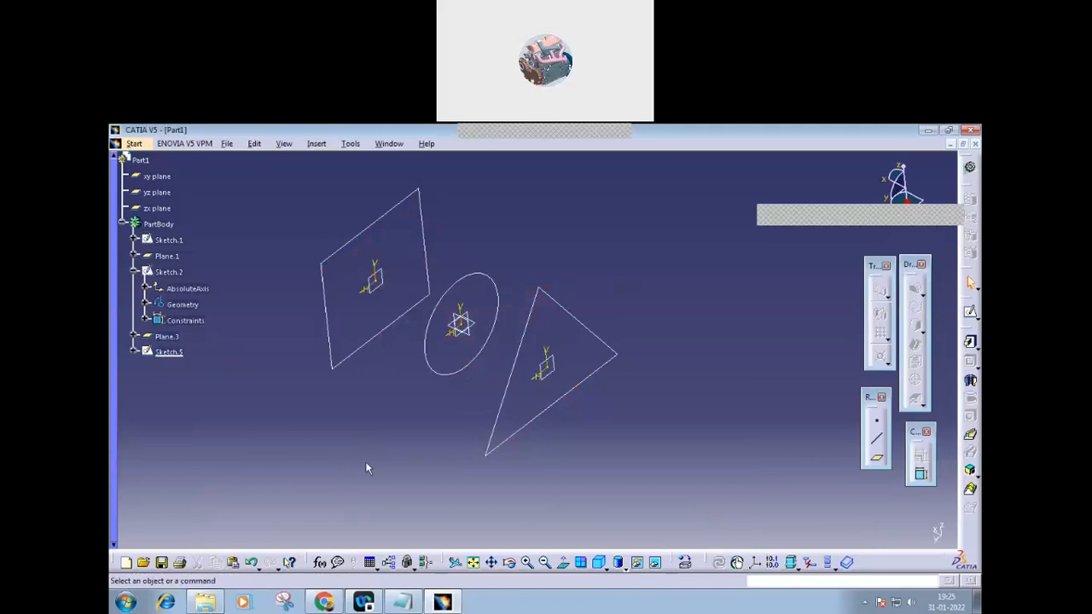
- Start a multi-sections solid with the rectangle, the circle and the triangle as sections, in that order
mouse_move(356, 457)
middle_down()
mouse_move(366, 397)
mouse_move(430, 369)
middle_up()
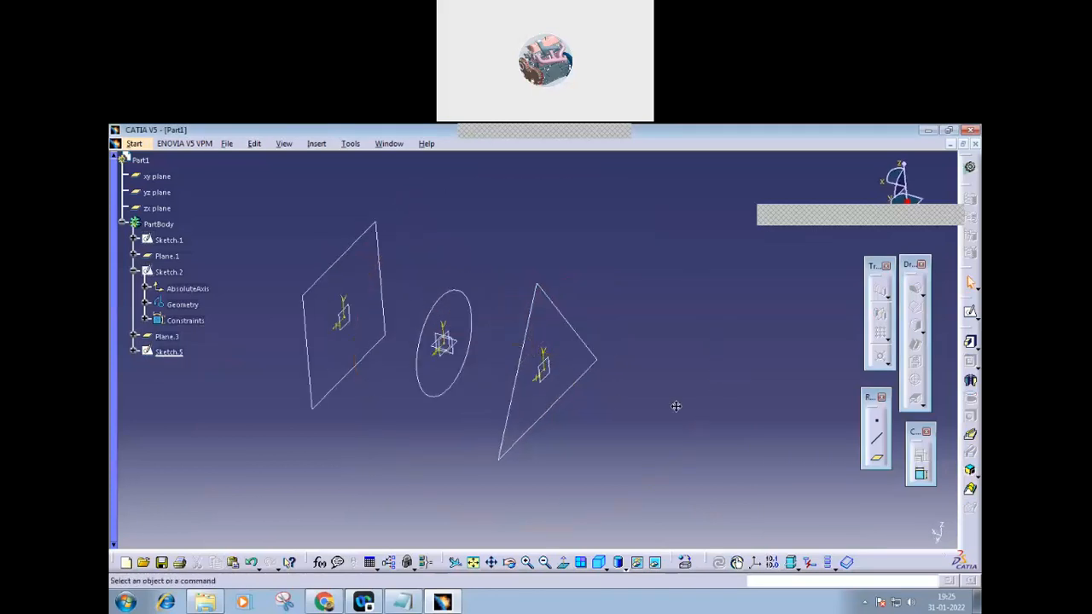
middle_drag(676, 406, 744, 407)
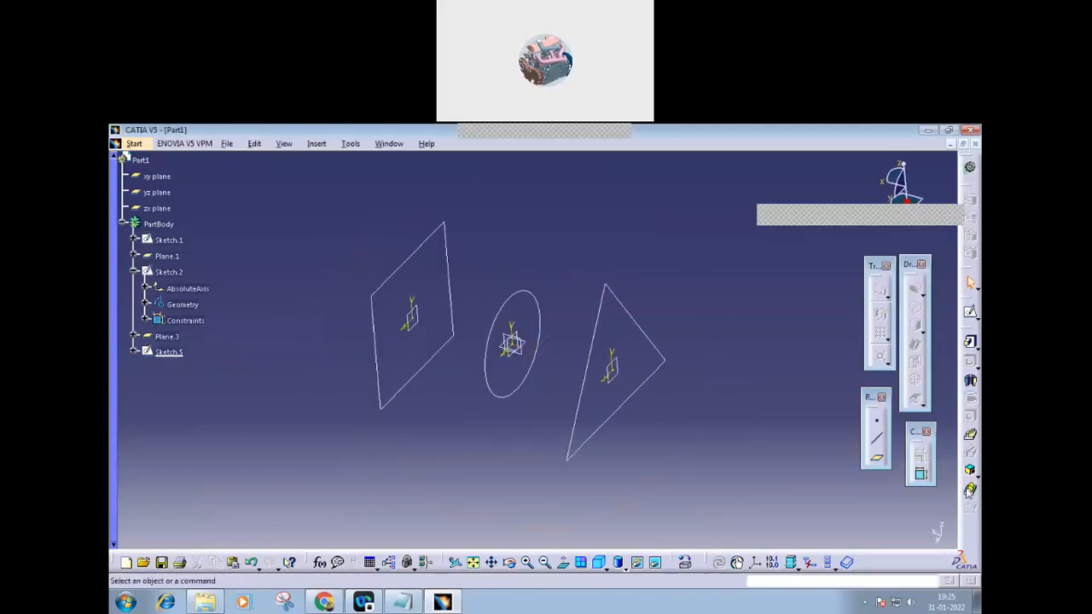
click(970, 490)
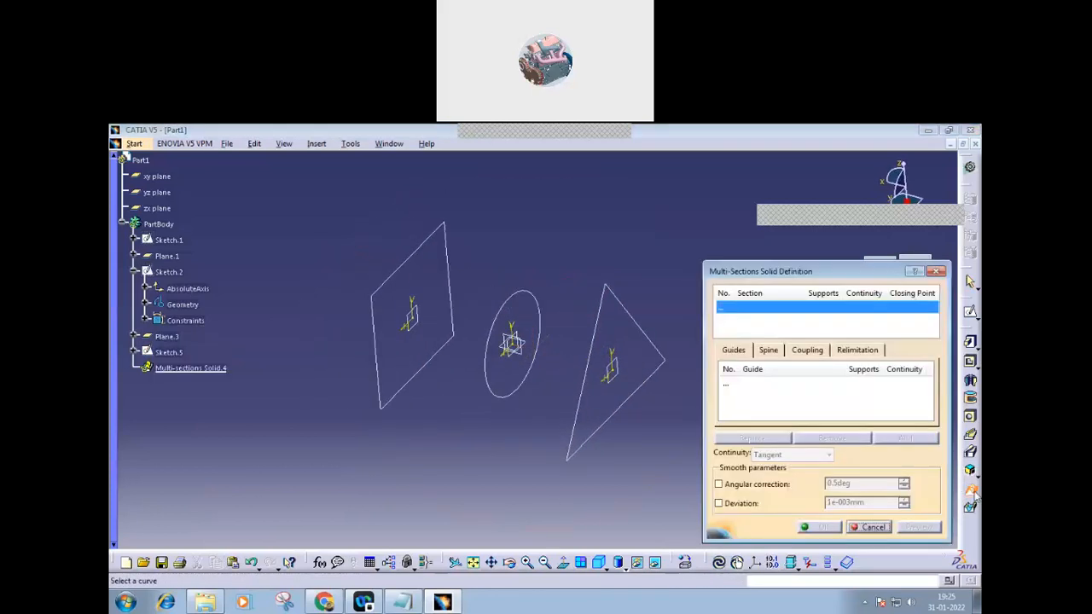
click(424, 381)
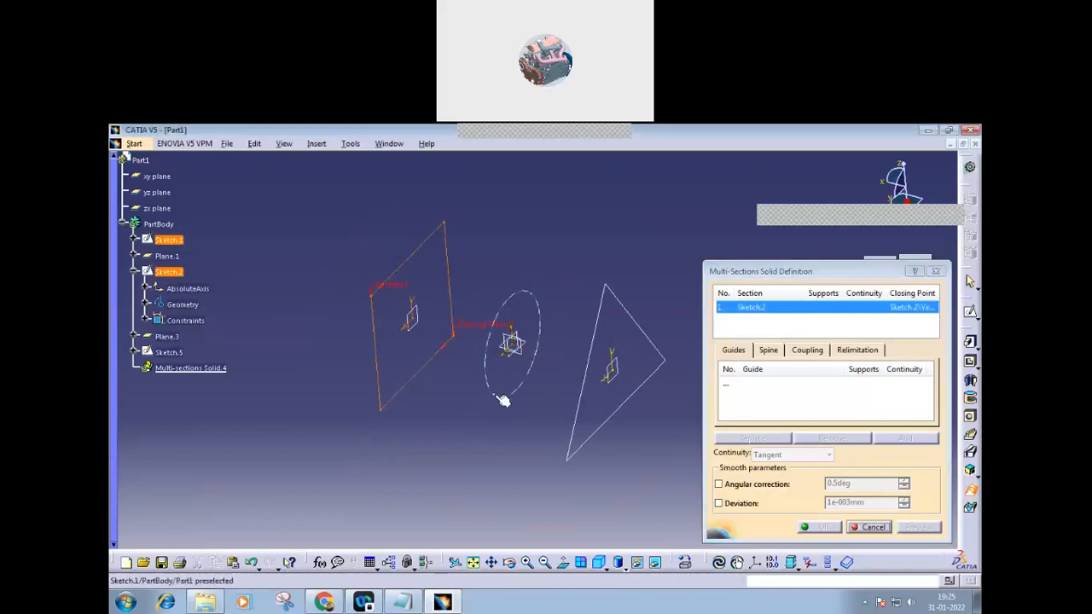
click(499, 395)
click(612, 432)
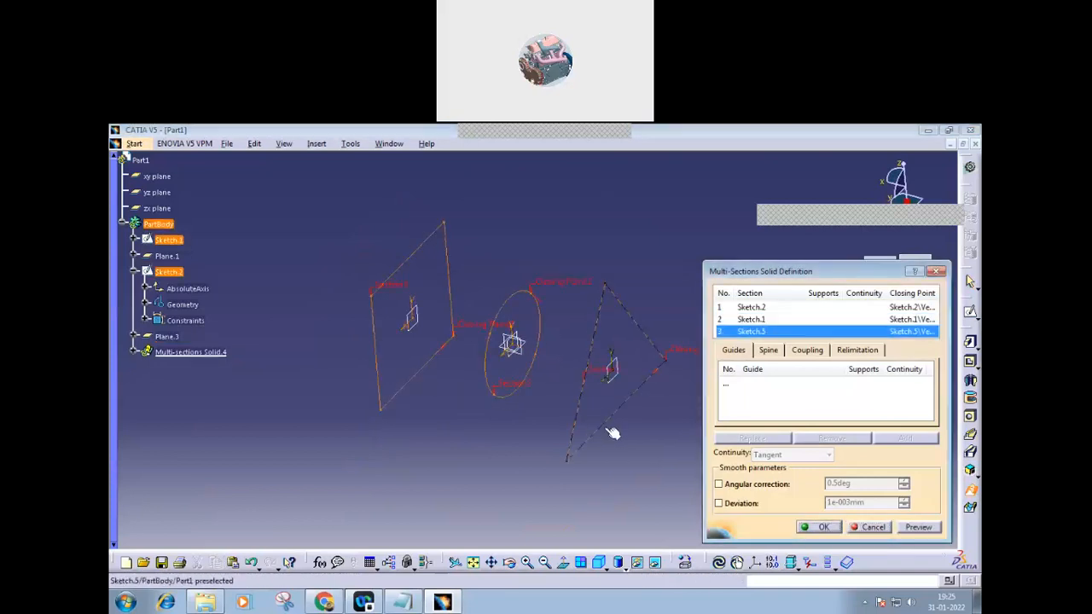
- Replace the circle section's closing point with the circle's lower vertex on the side of the rectangle's and triangle's closing points
middle_drag(492, 432, 441, 423)
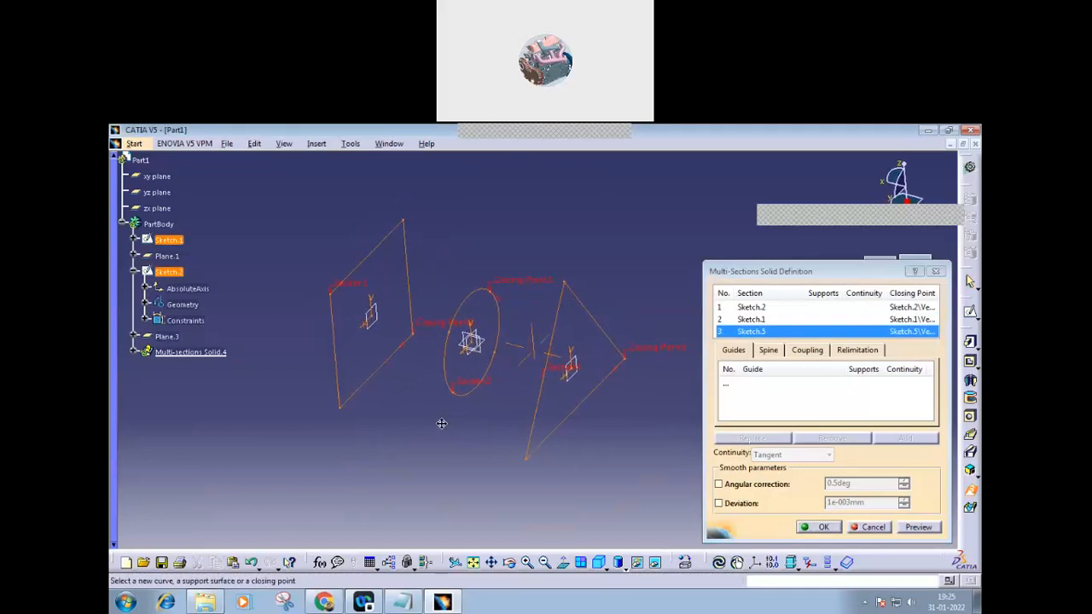
mouse_move(561, 452)
middle_down()
mouse_move(538, 439)
mouse_move(456, 430)
mouse_move(497, 442)
middle_up()
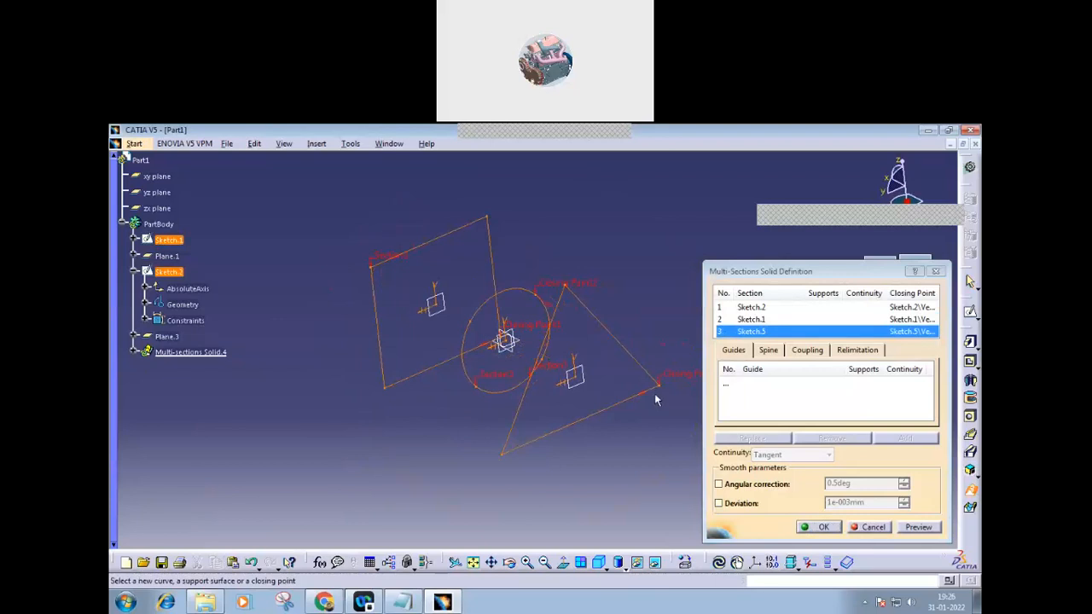
middle_drag(443, 431, 405, 425)
mouse_move(548, 451)
middle_down()
mouse_move(507, 441)
mouse_move(524, 451)
middle_up()
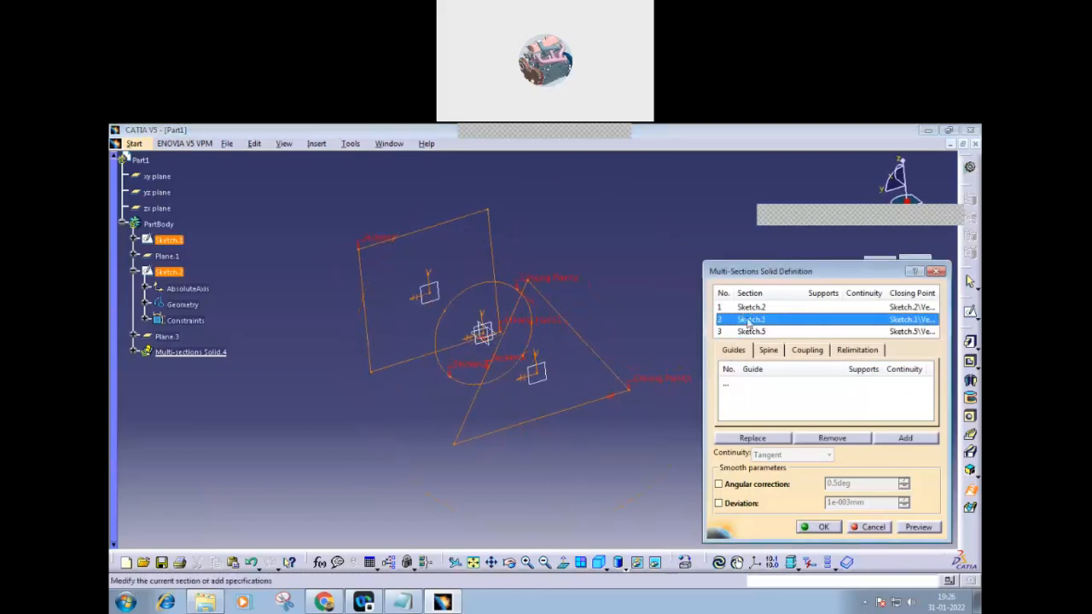
right_click(748, 321)
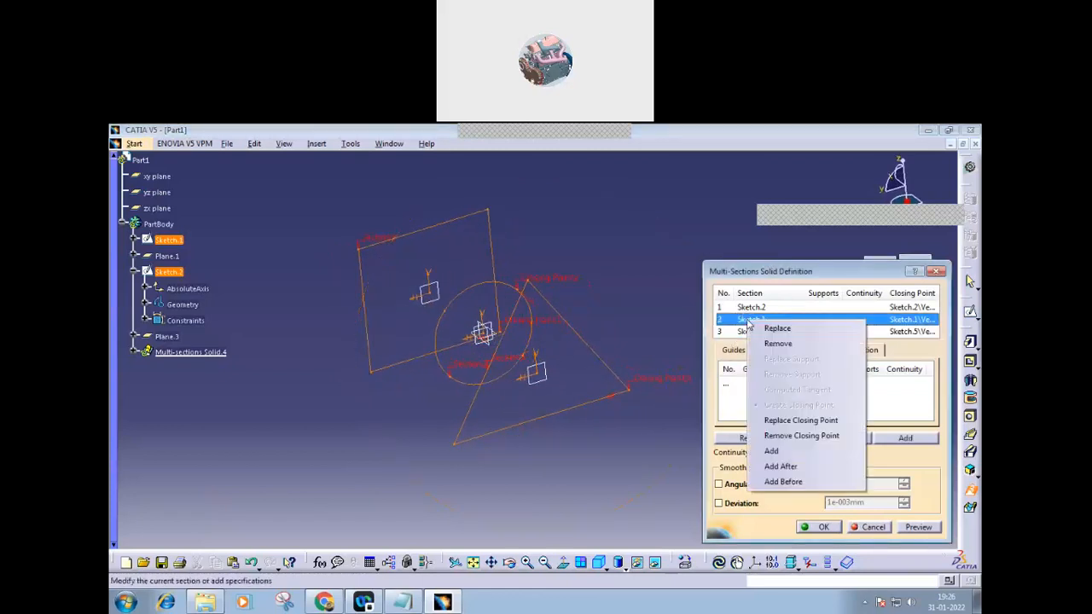
click(788, 421)
click(530, 358)
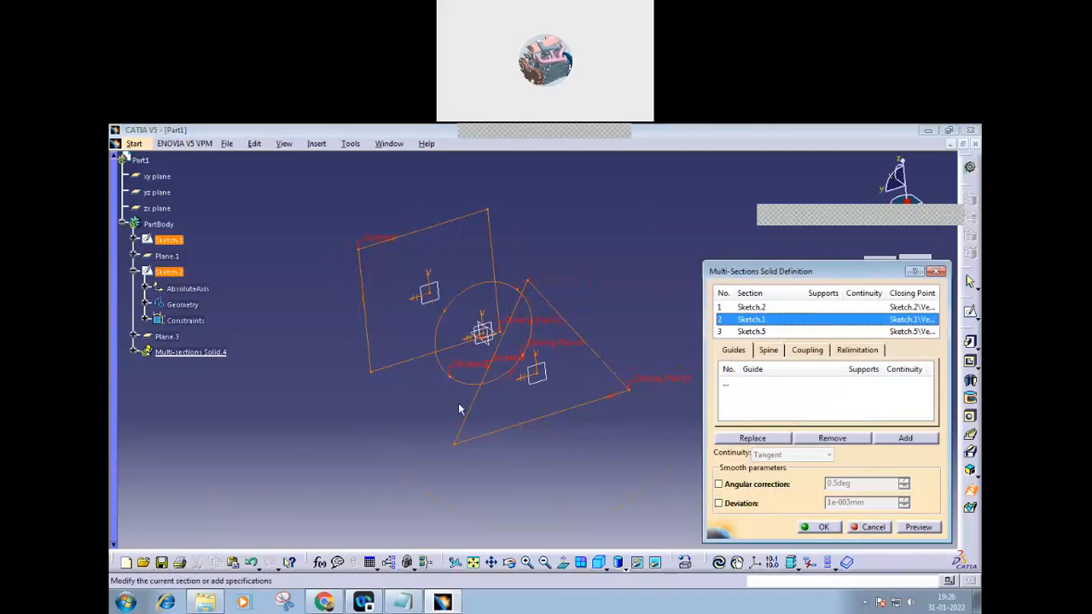
mouse_move(443, 415)
middle_down()
mouse_move(429, 378)
mouse_move(490, 376)
mouse_move(460, 399)
middle_up()
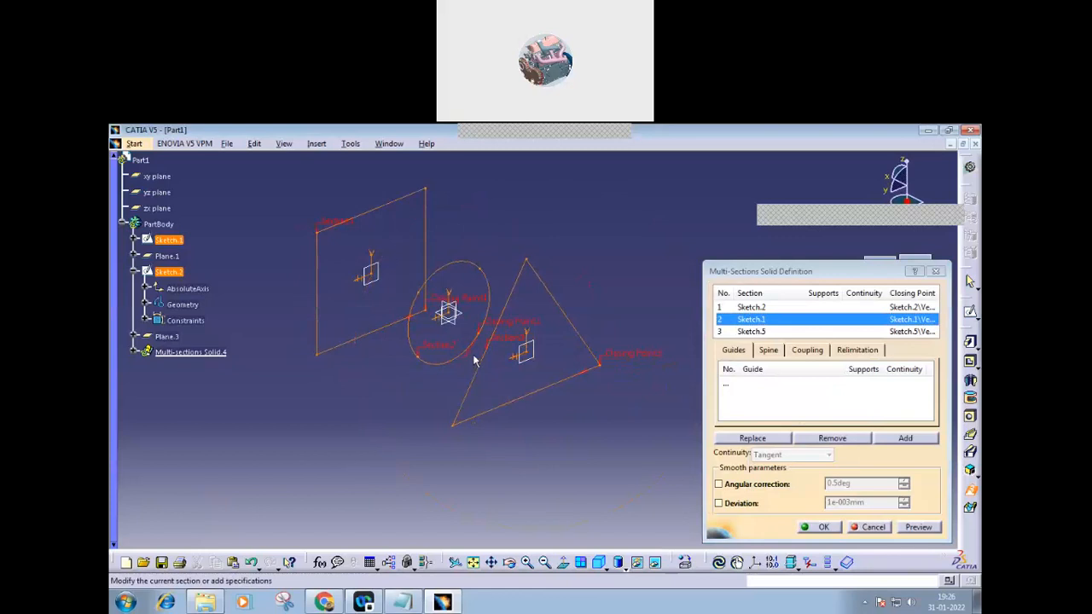
right_click(756, 322)
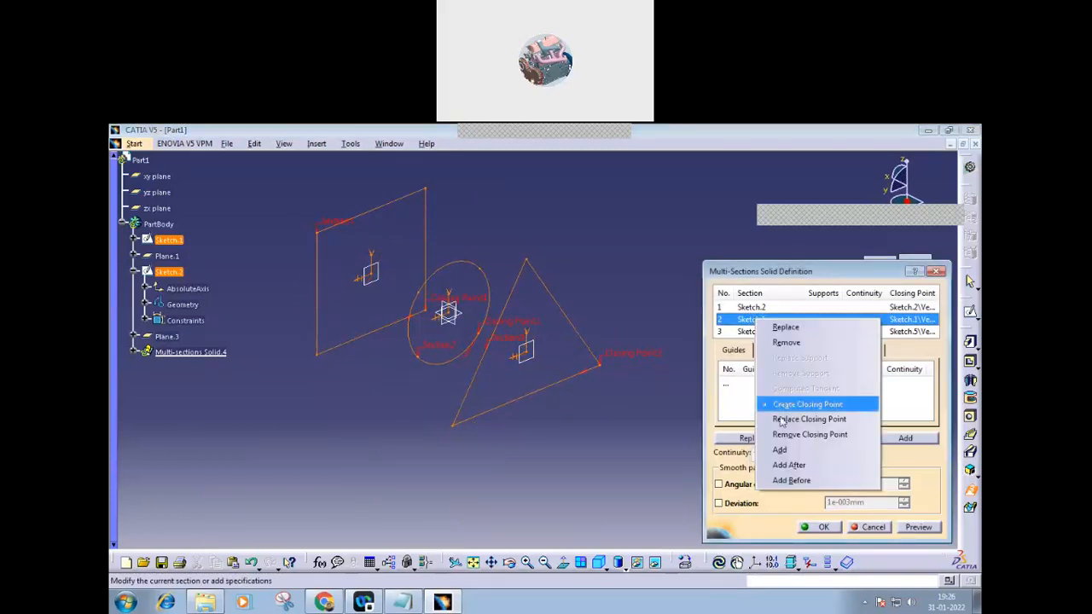
click(604, 467)
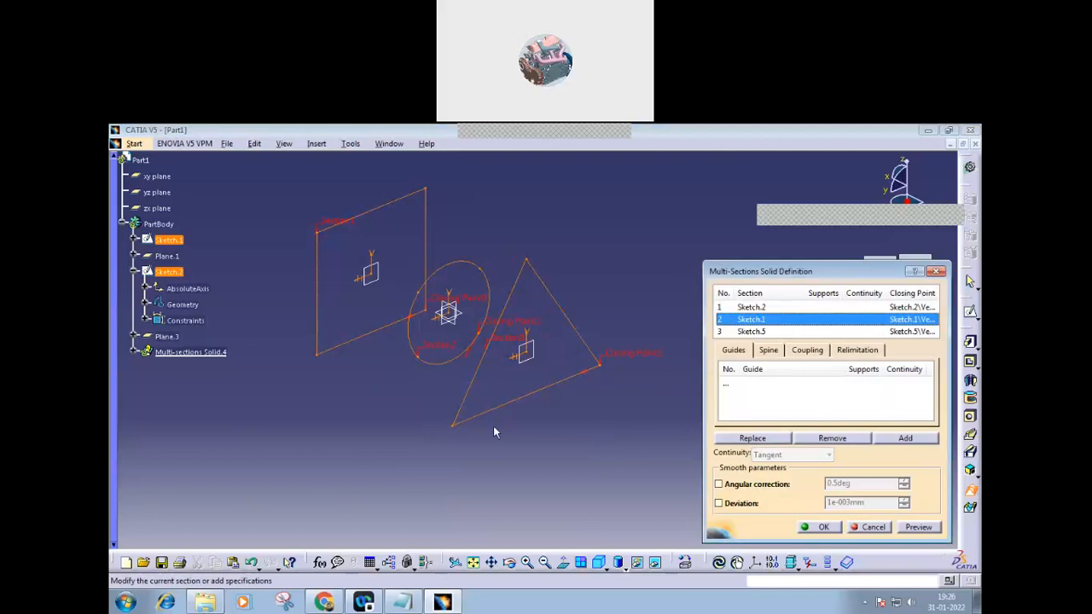
- Set the sections coupling to Vertices and couple the lower-left vertices of the rectangle, circle and triangle
click(819, 355)
click(930, 368)
click(833, 411)
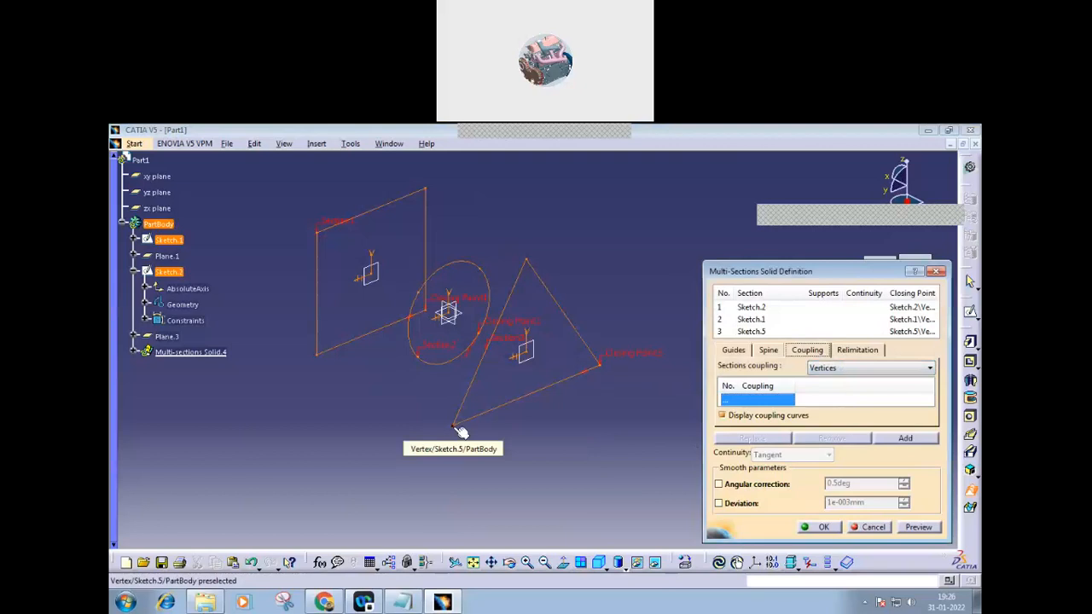
click(453, 426)
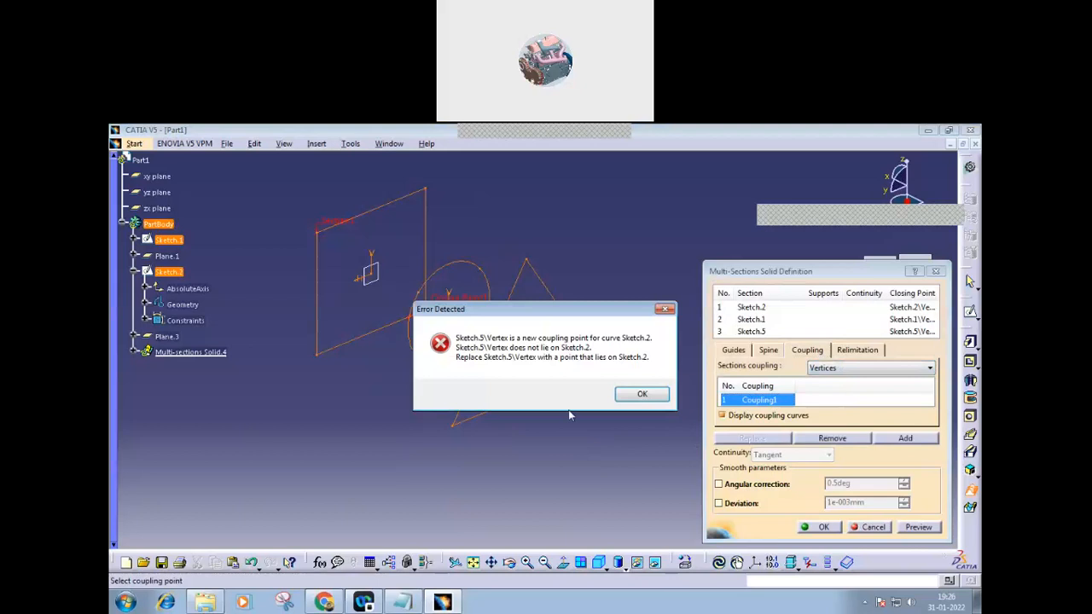
click(640, 393)
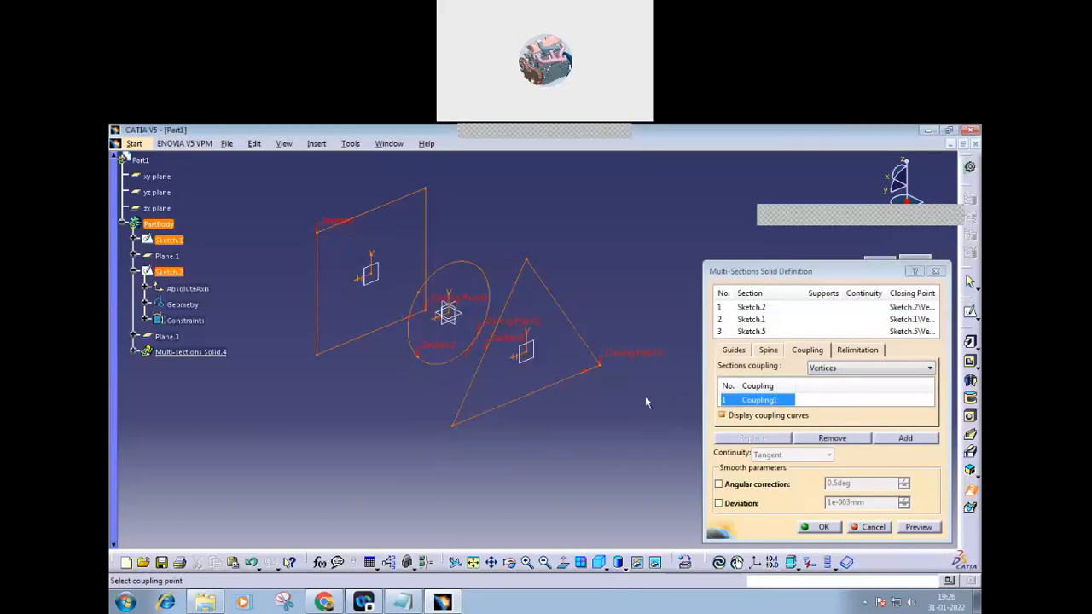
click(324, 359)
click(421, 361)
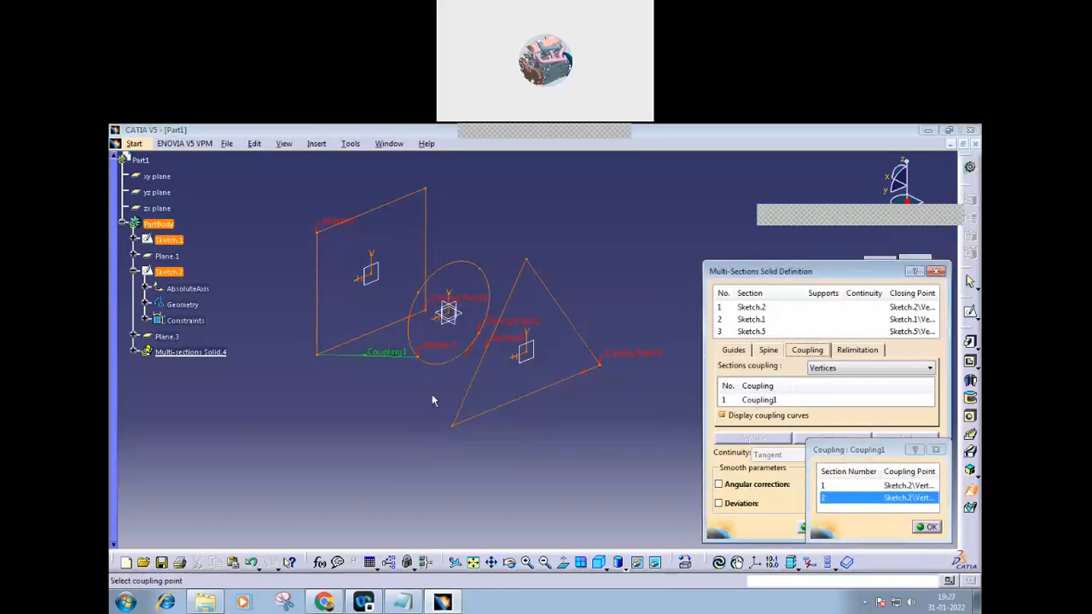
click(458, 430)
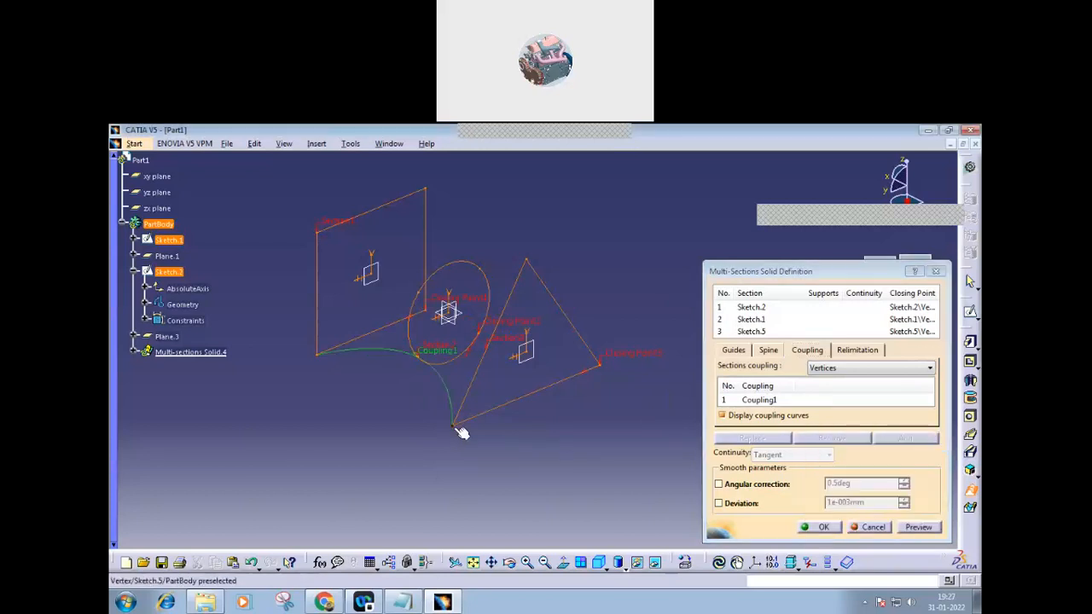
- Add a second coupling through the lower-right vertices of the rectangle, circle and triangle
click(435, 315)
click(485, 334)
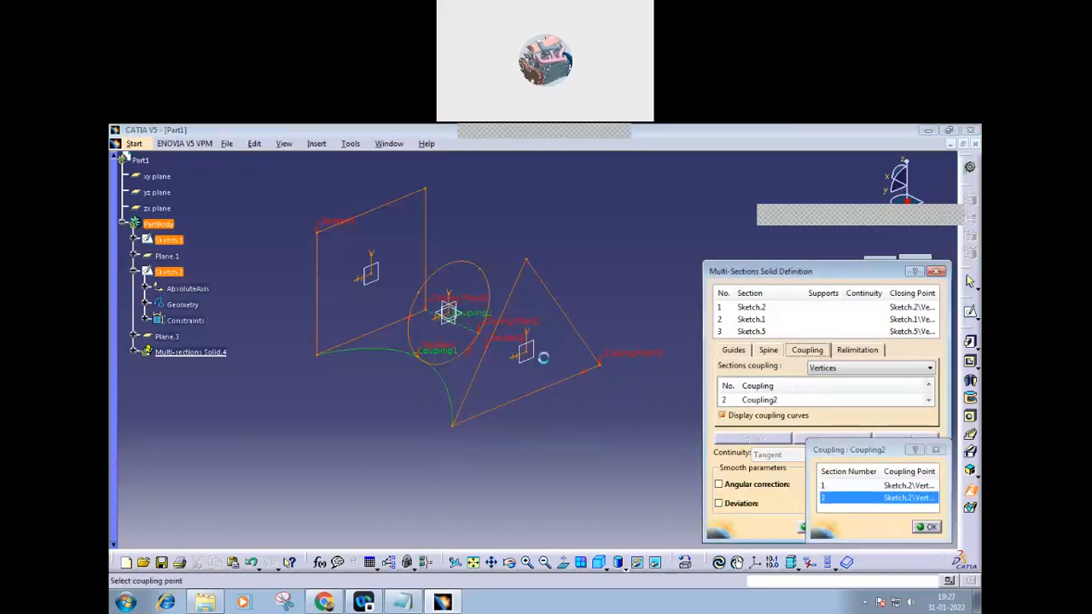
click(600, 372)
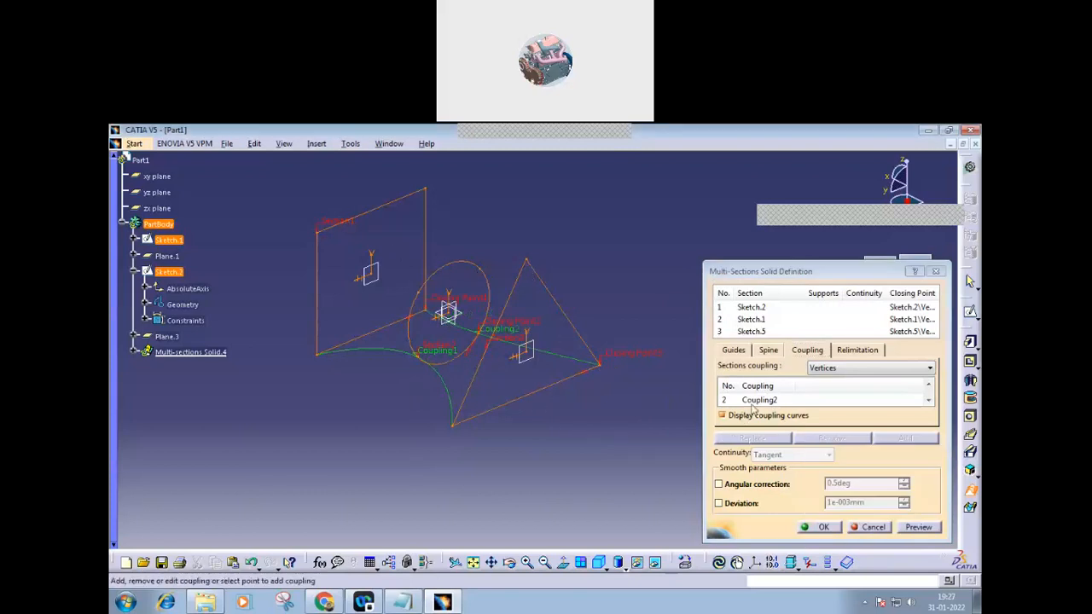
- Add two more couplings from the rectangle's upper corners through the circle's upper vertices to the triangle's apex
click(327, 236)
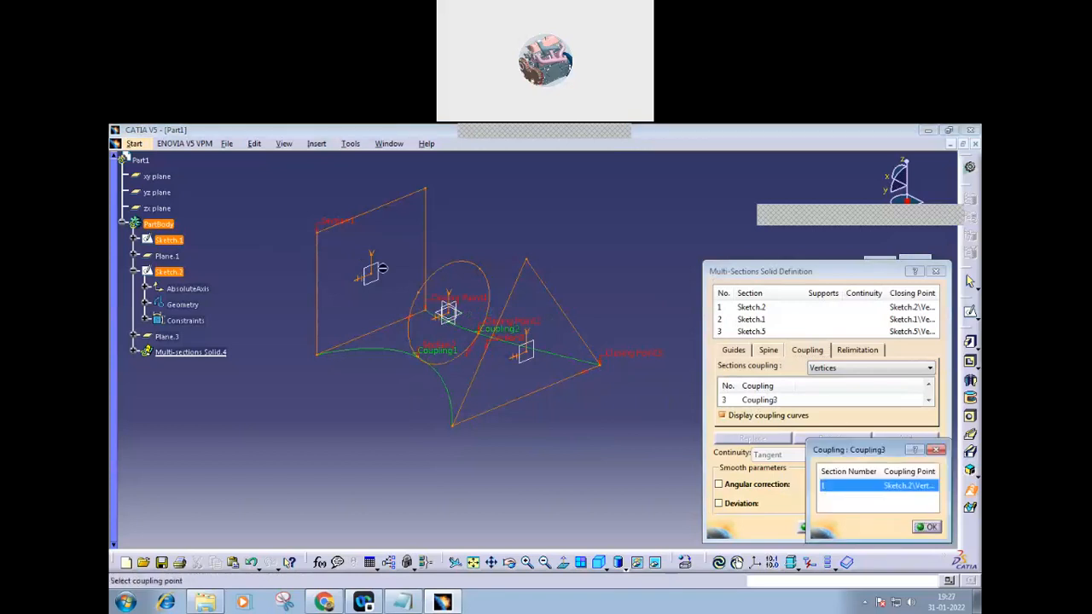
click(529, 261)
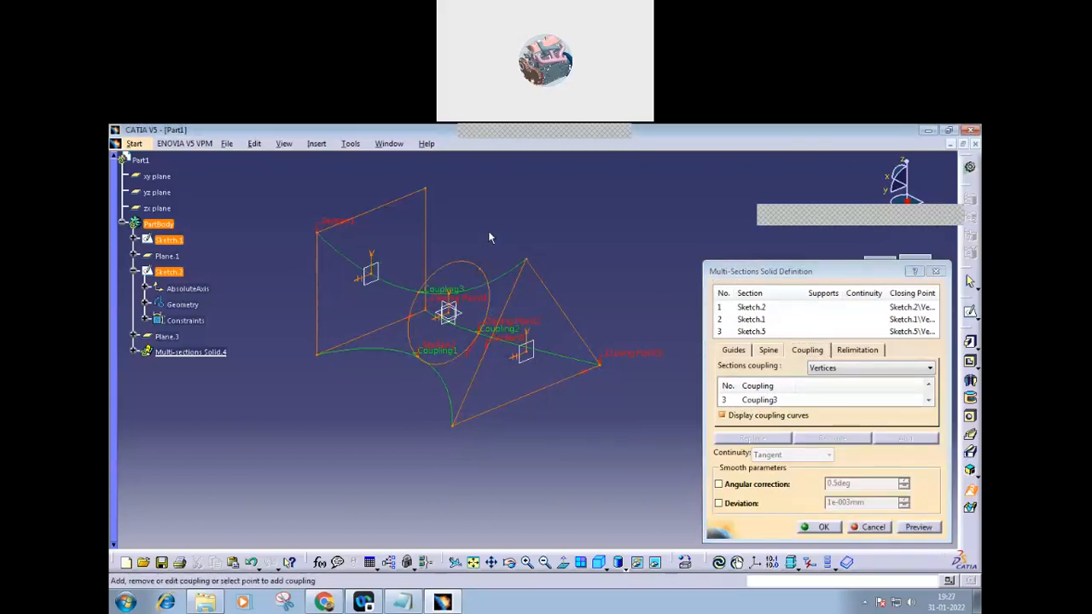
click(426, 190)
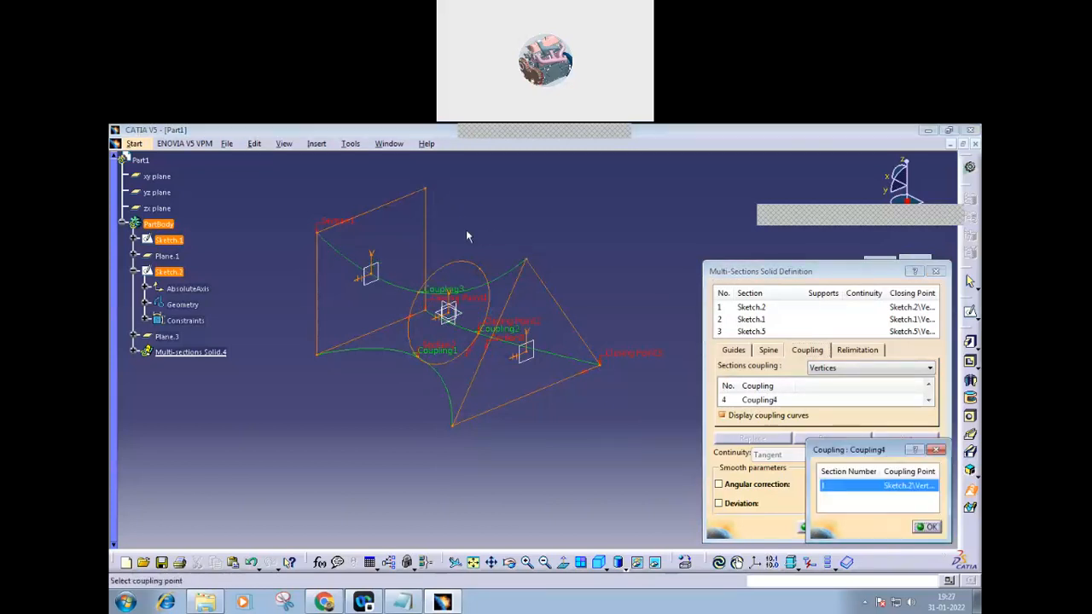
click(489, 275)
click(529, 262)
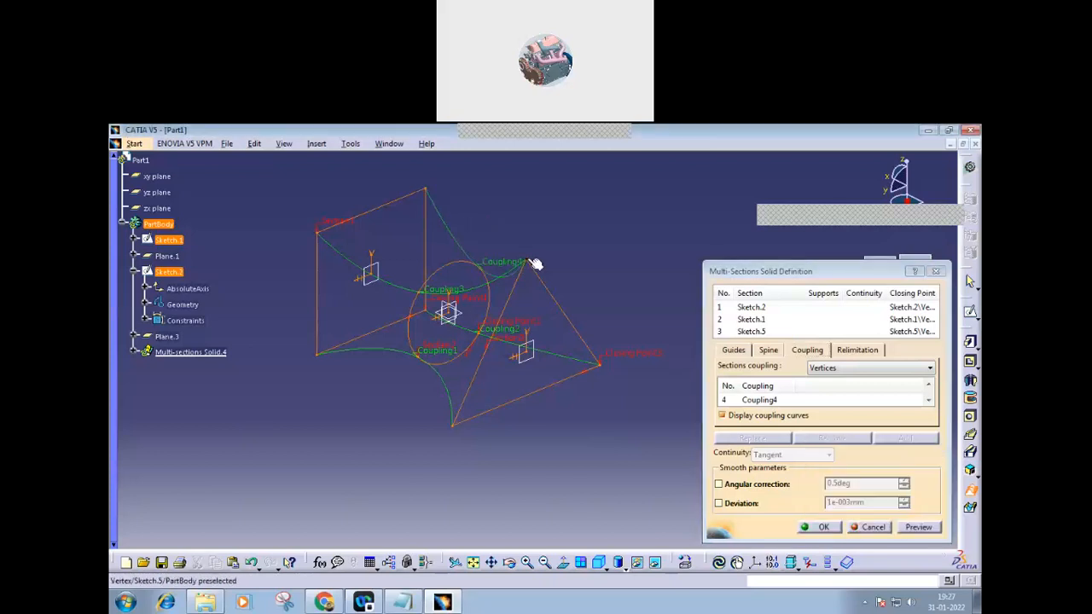
- Create the multi-sections solid from the coupled sections and inspect its shape
middle_drag(588, 461, 642, 500)
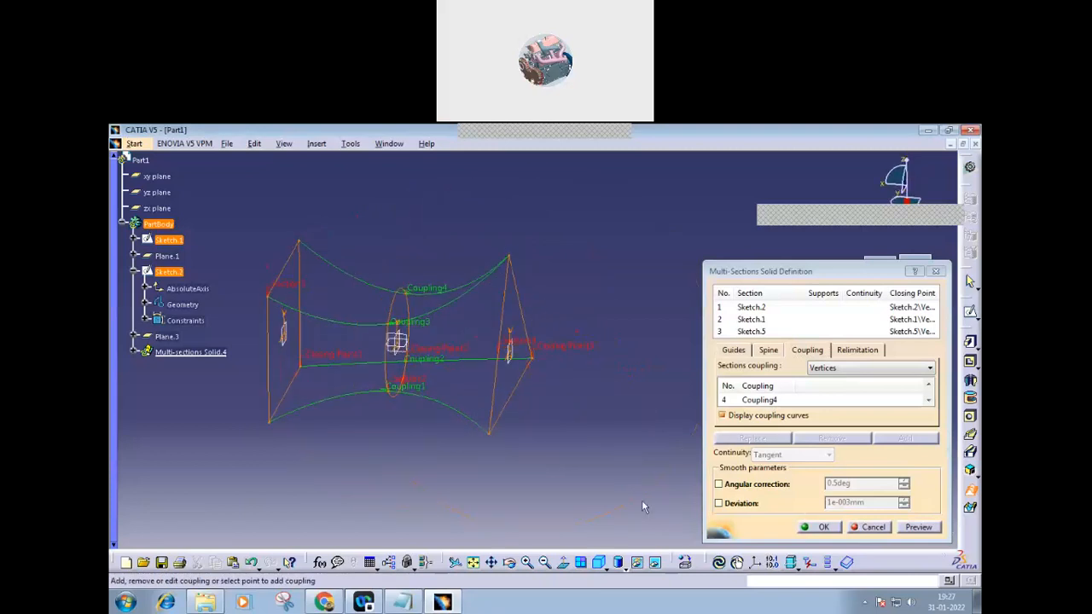
click(823, 527)
middle_drag(438, 470, 390, 458)
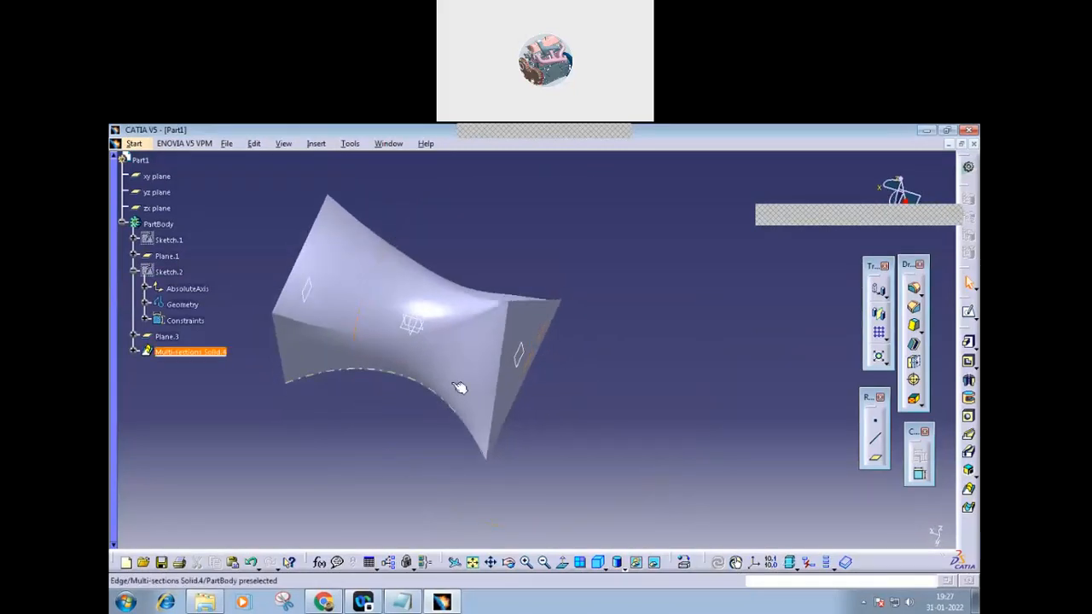
- Save the part to the Desktop as ms.CATPart
middle_drag(619, 402, 527, 441)
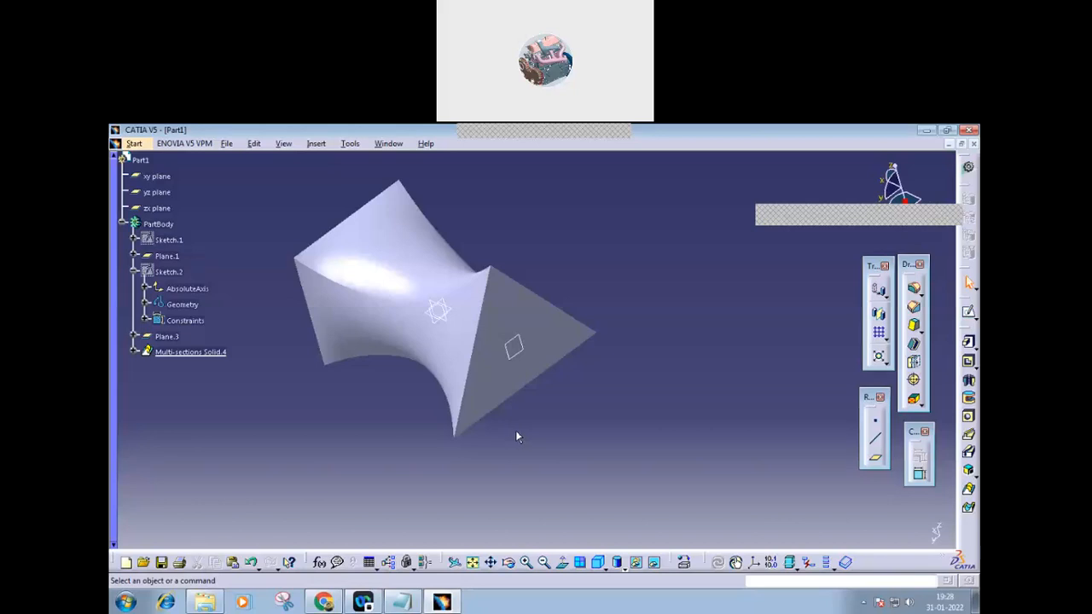
middle_drag(389, 439, 218, 188)
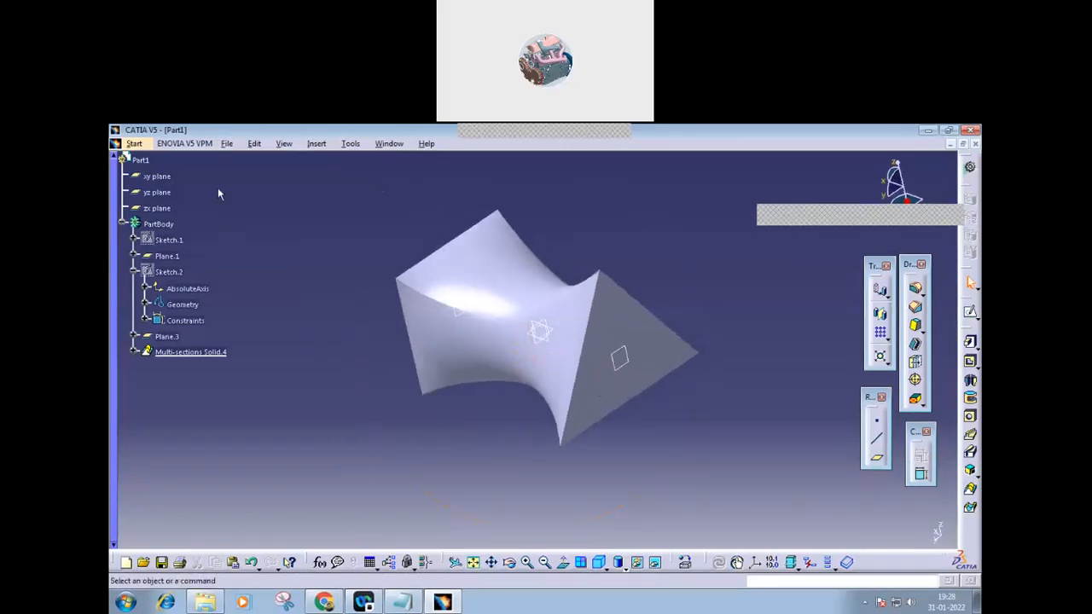
click(227, 143)
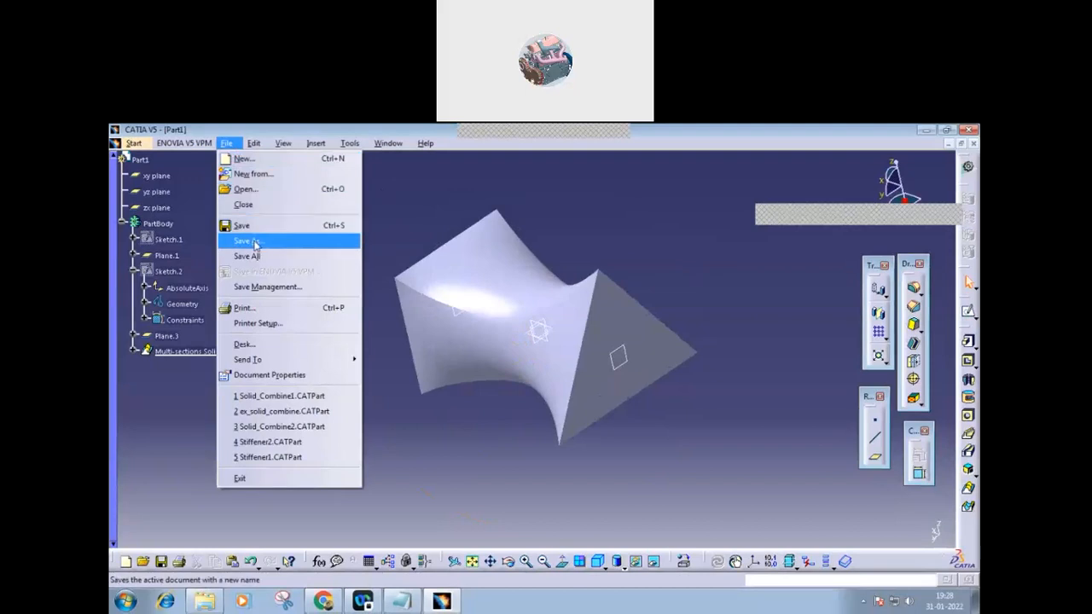
click(255, 243)
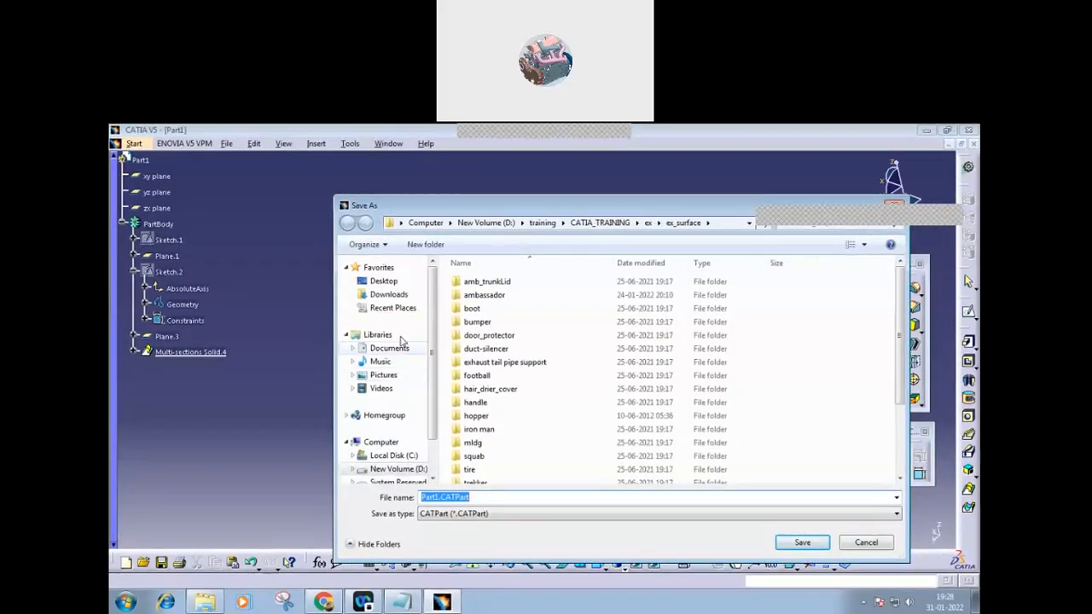
click(384, 281)
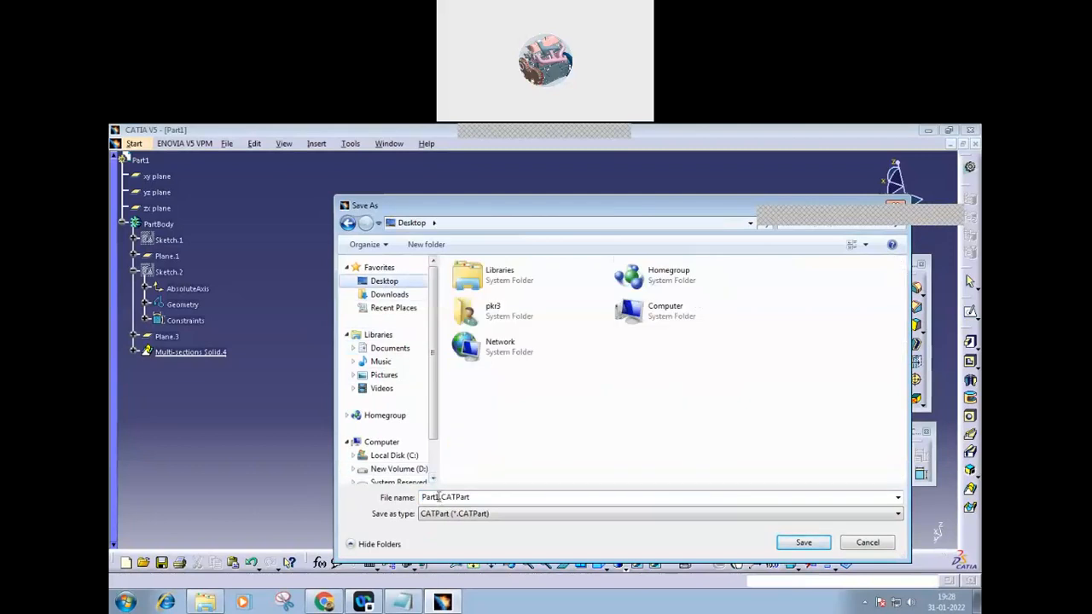
double_click(437, 496)
drag(441, 497, 420, 497)
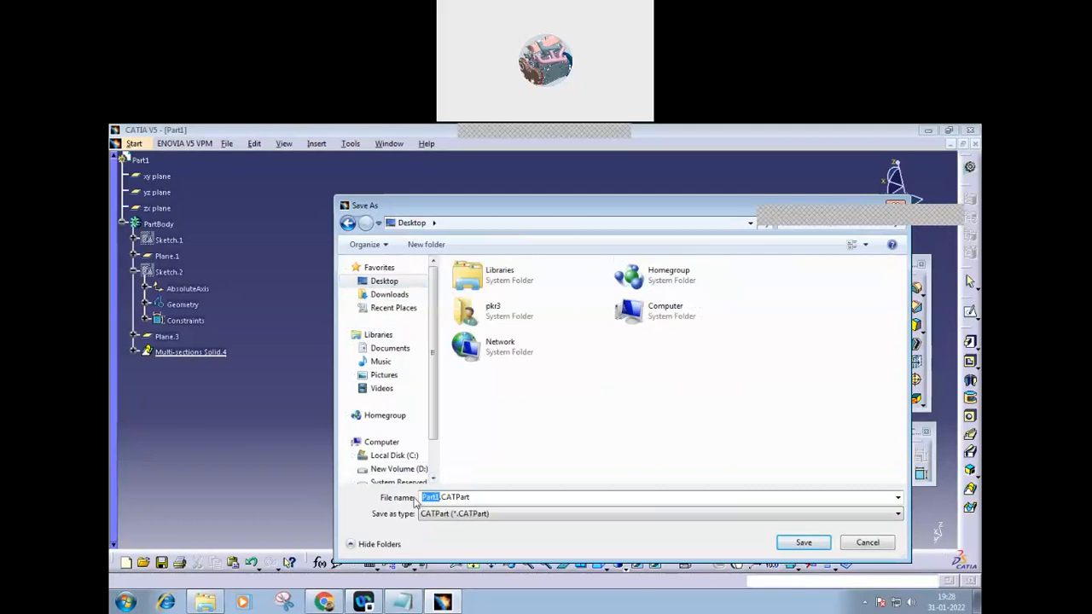
text(ms)
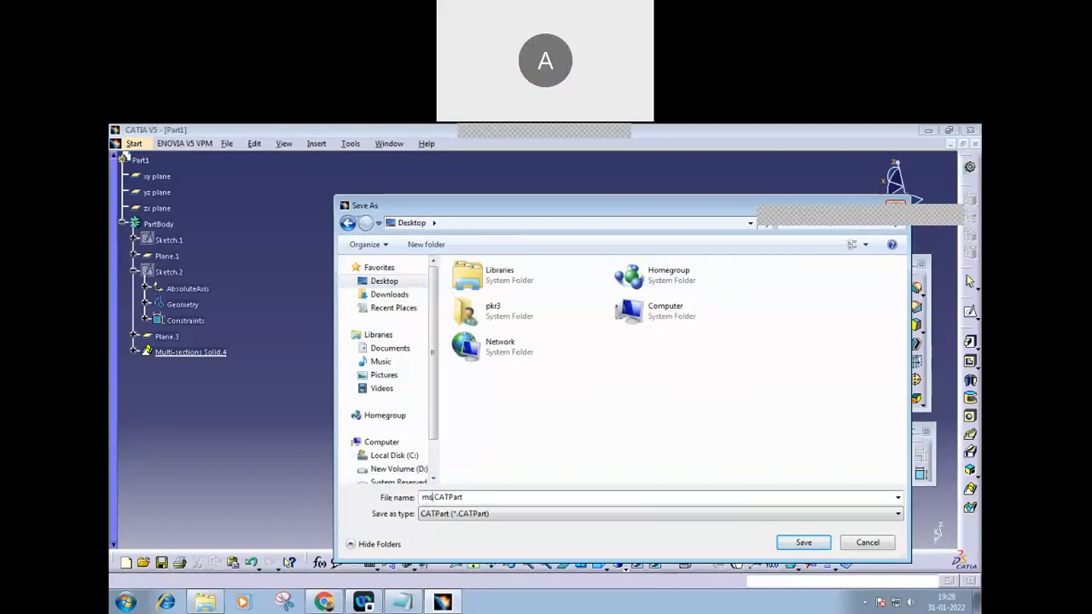
click(811, 543)
- Inspect the saved multi-sections solid from both sides and close its document
middle_drag(557, 504, 534, 494)
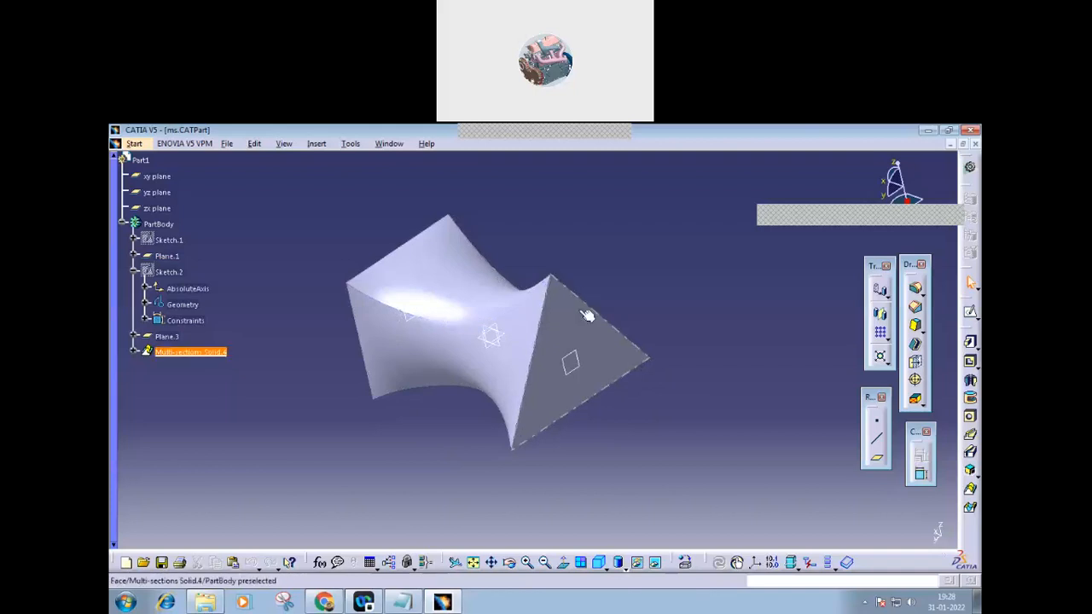
middle_drag(627, 415, 376, 427)
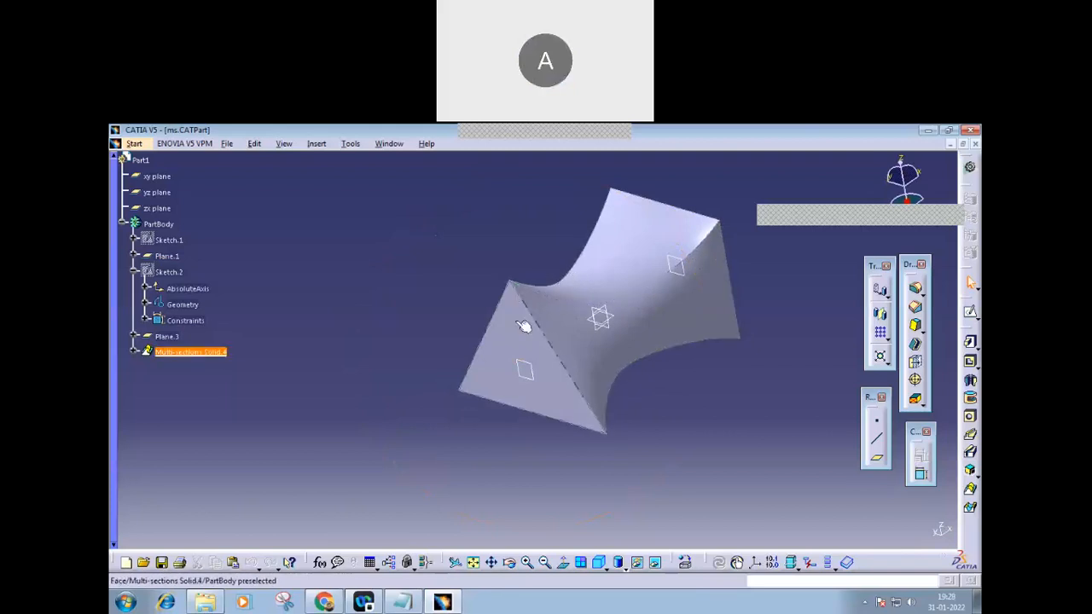
mouse_move(438, 443)
middle_down()
mouse_move(636, 417)
mouse_move(390, 444)
mouse_move(498, 441)
mouse_move(437, 452)
middle_up()
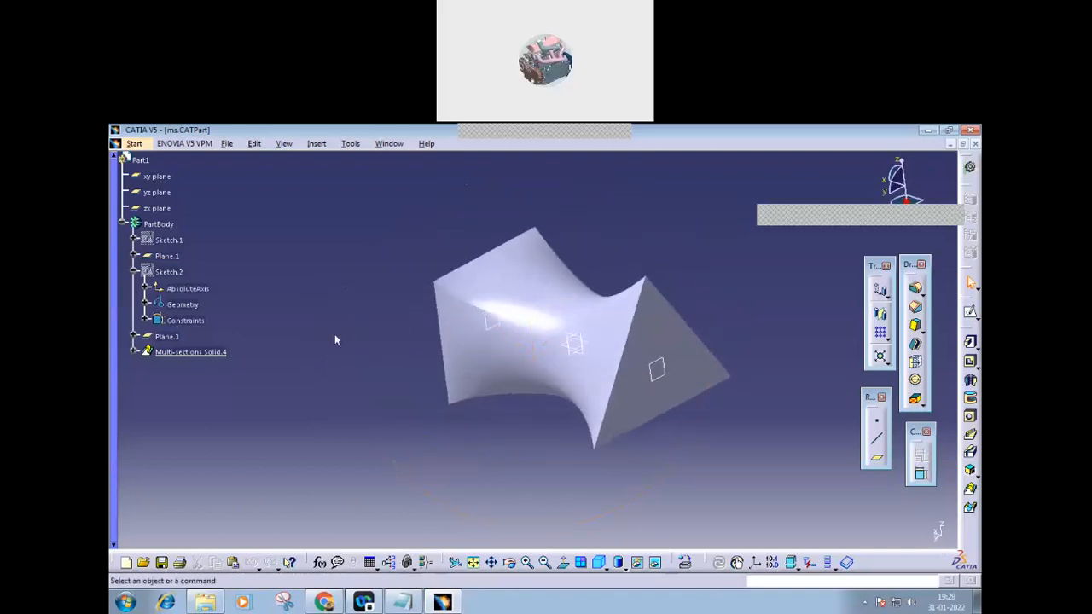
click(229, 144)
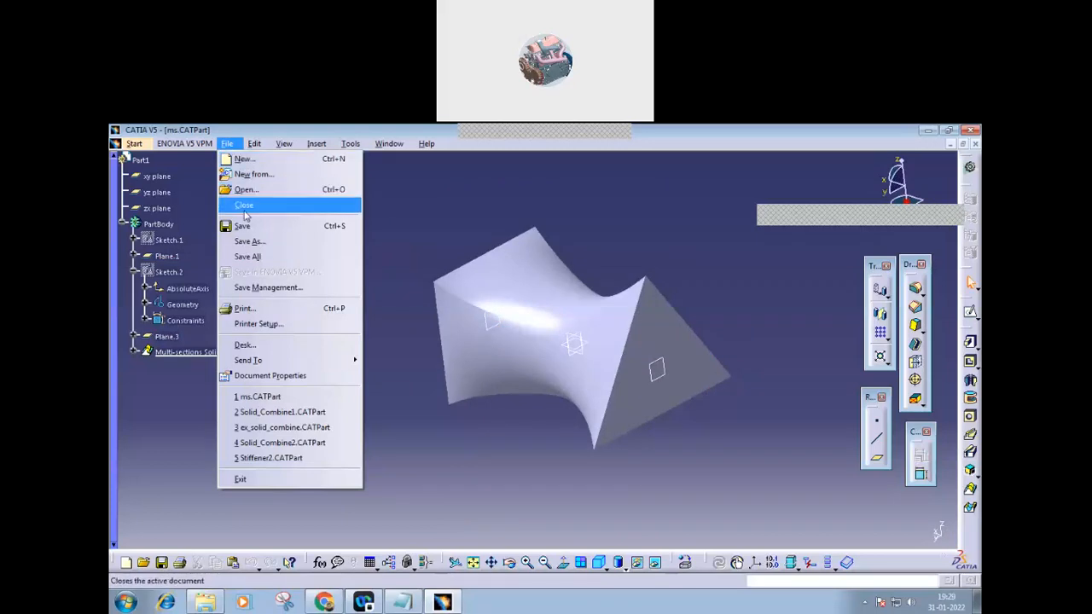
click(243, 206)
- Open Helix.CATPart from the sketch_based\loft training folder and dismiss the incident report
click(213, 144)
click(230, 188)
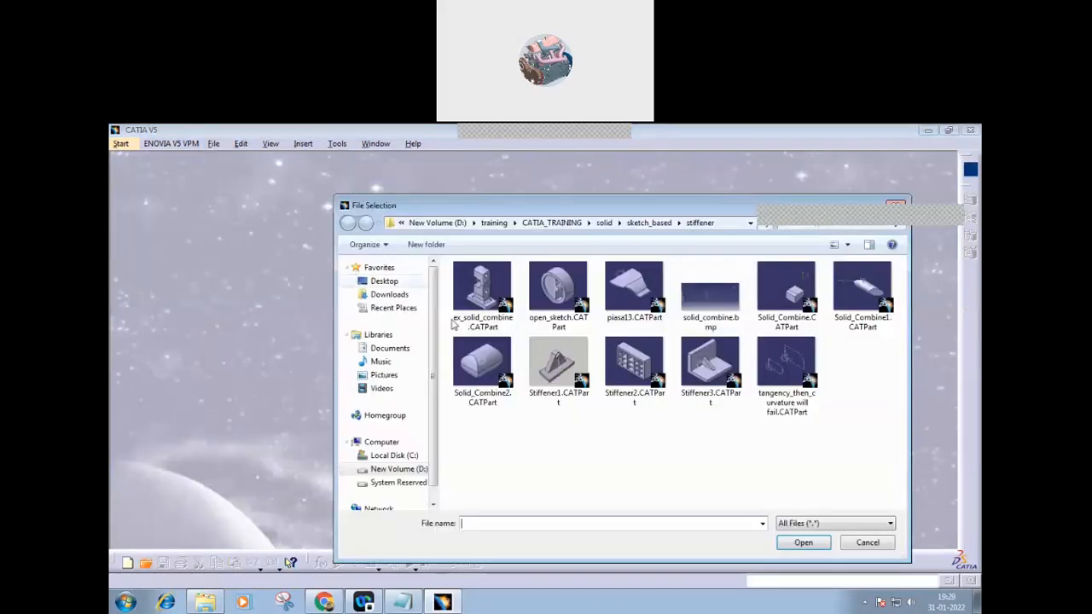
click(644, 223)
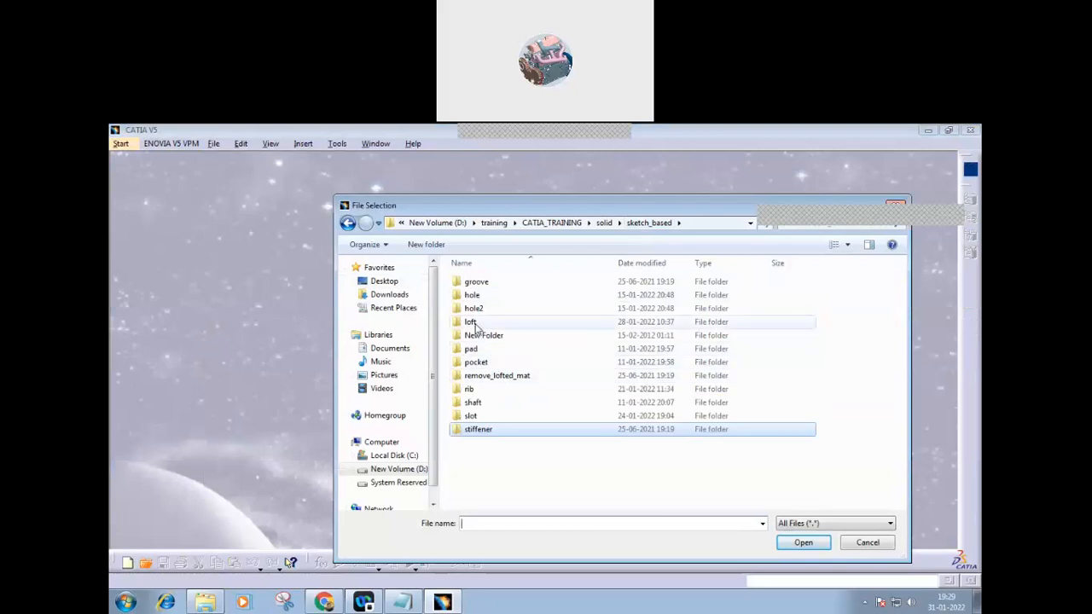
double_click(474, 324)
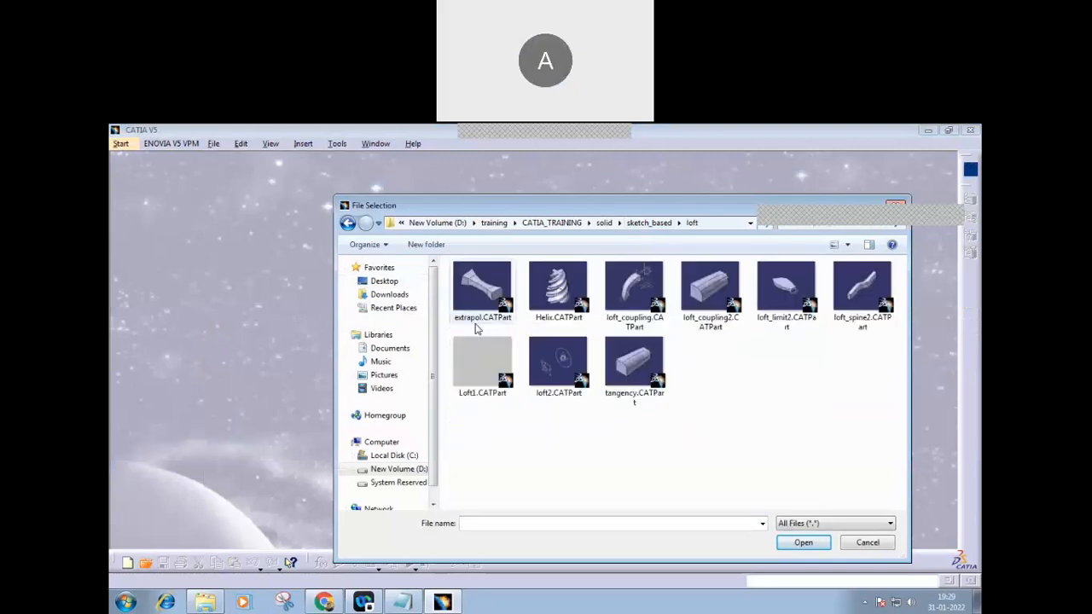
click(556, 300)
click(800, 543)
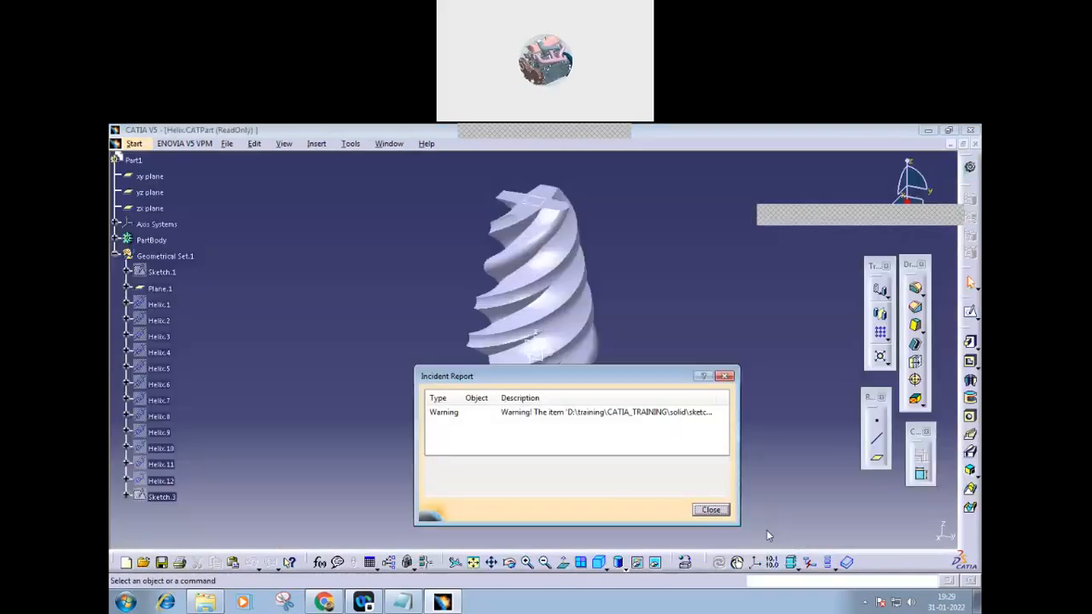
click(713, 510)
- Delete the tritangent fillet from one of the twisted blades of the helical solid
middle_drag(554, 453, 486, 495)
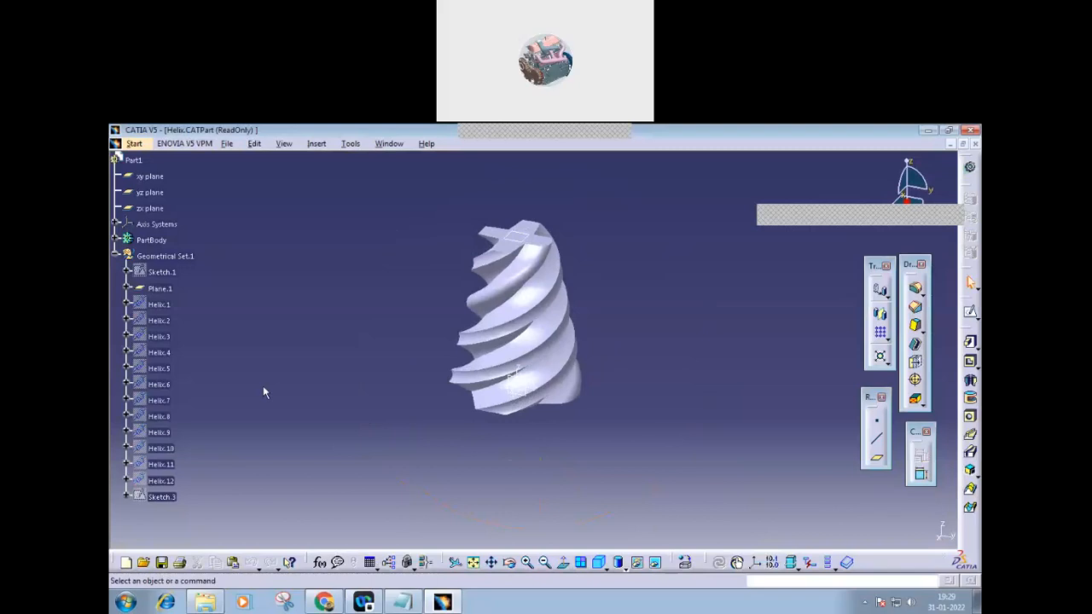
click(529, 283)
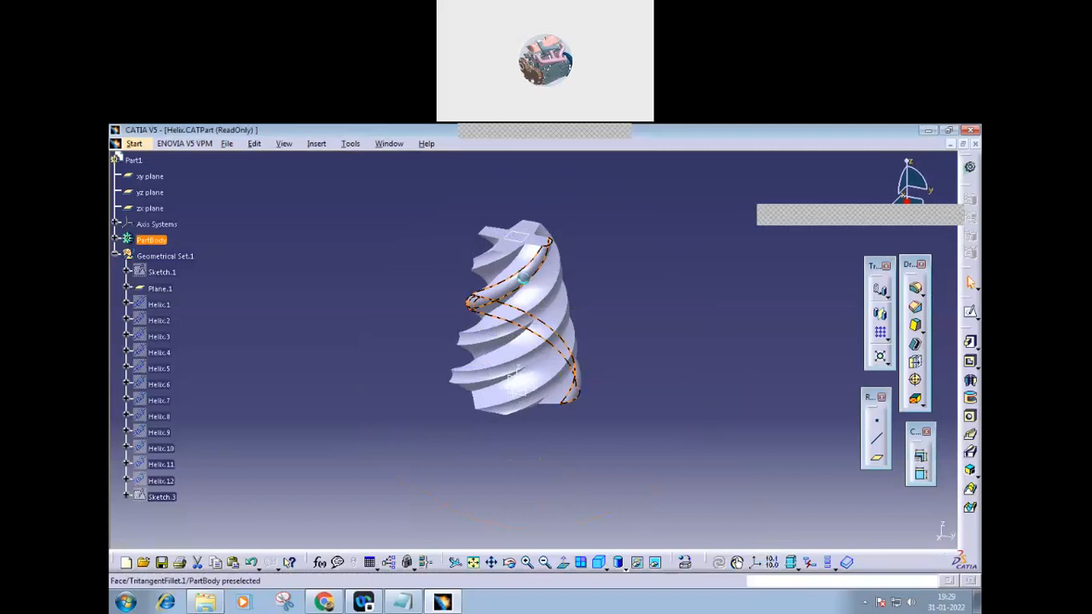
key(Delete)
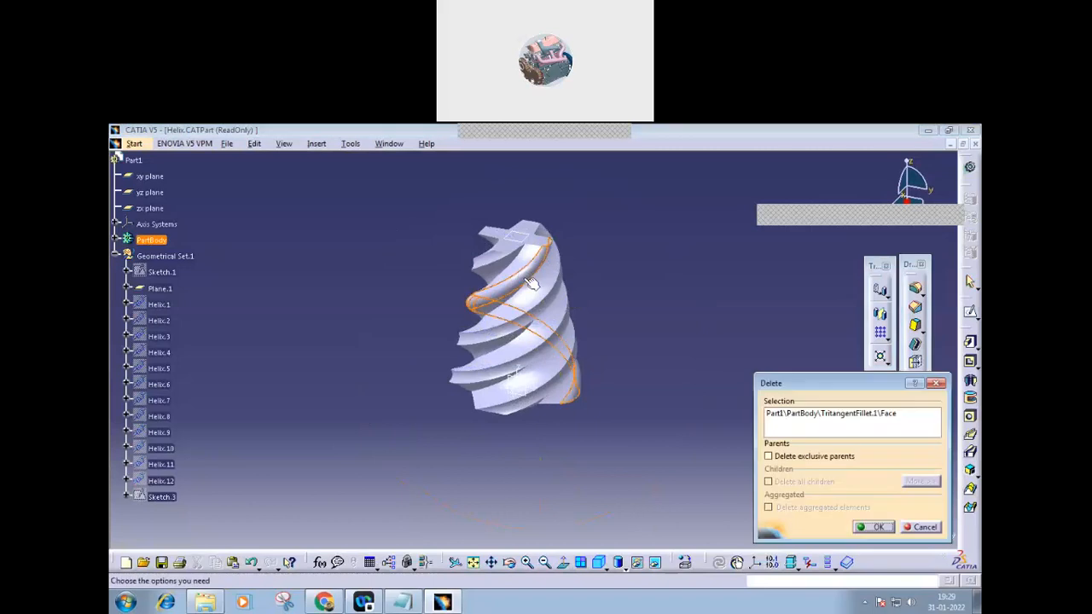
click(874, 526)
middle_drag(583, 481, 550, 465)
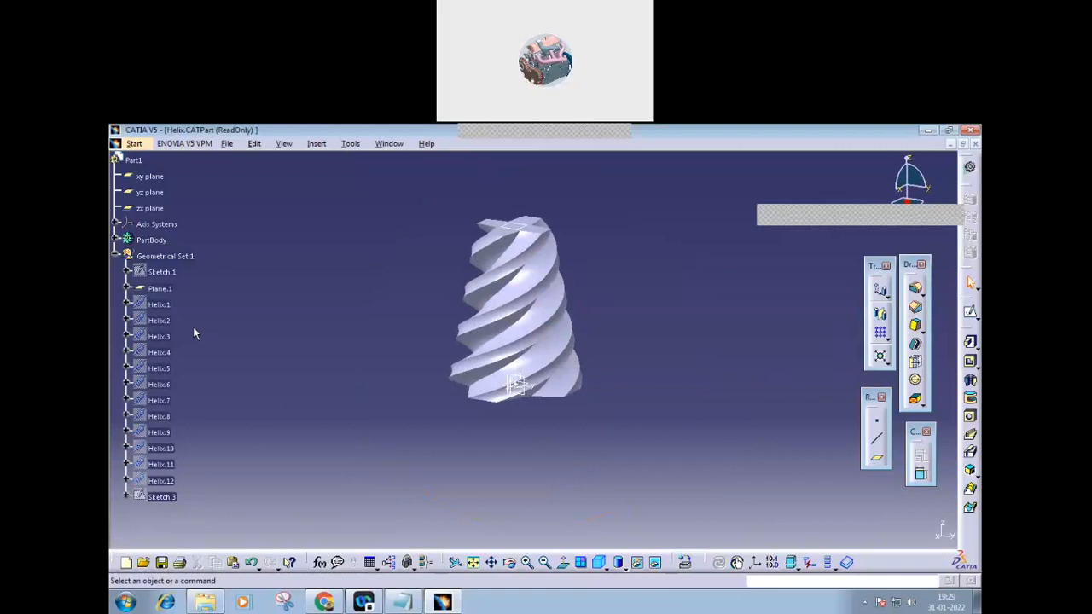
- Show all sketches and curves of the helical part and examine how the profiles and helix curves define the solid
middle_drag(515, 459, 508, 412)
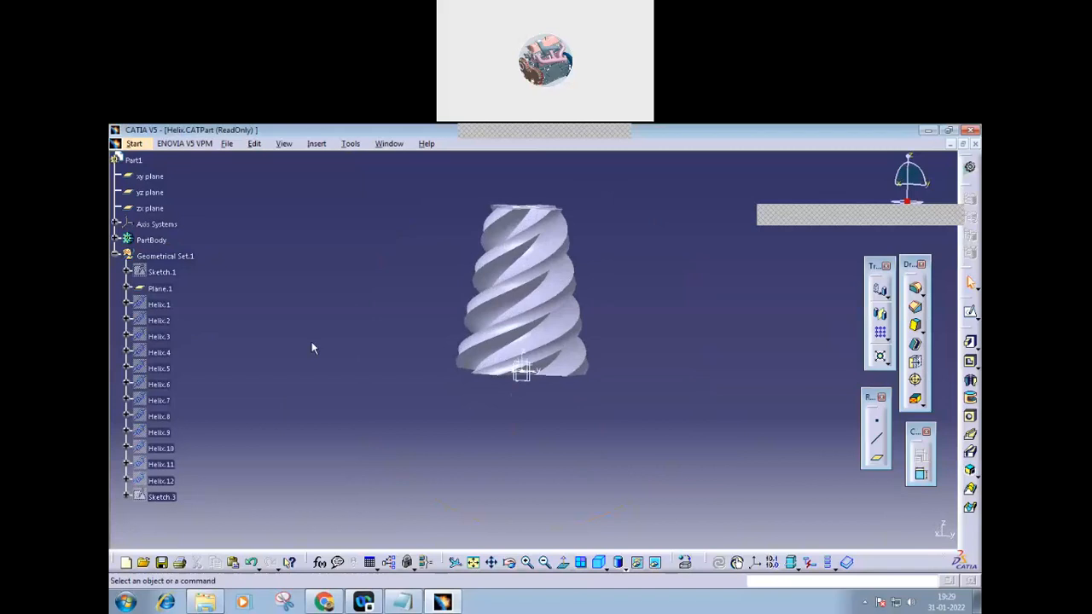
click(350, 144)
mouse_move(365, 232)
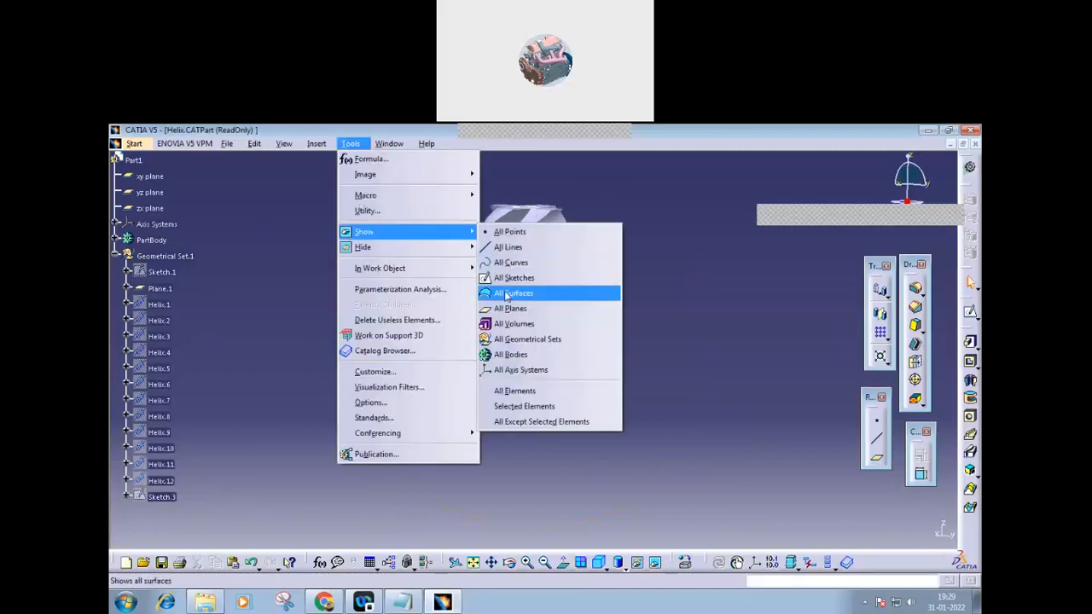
click(509, 293)
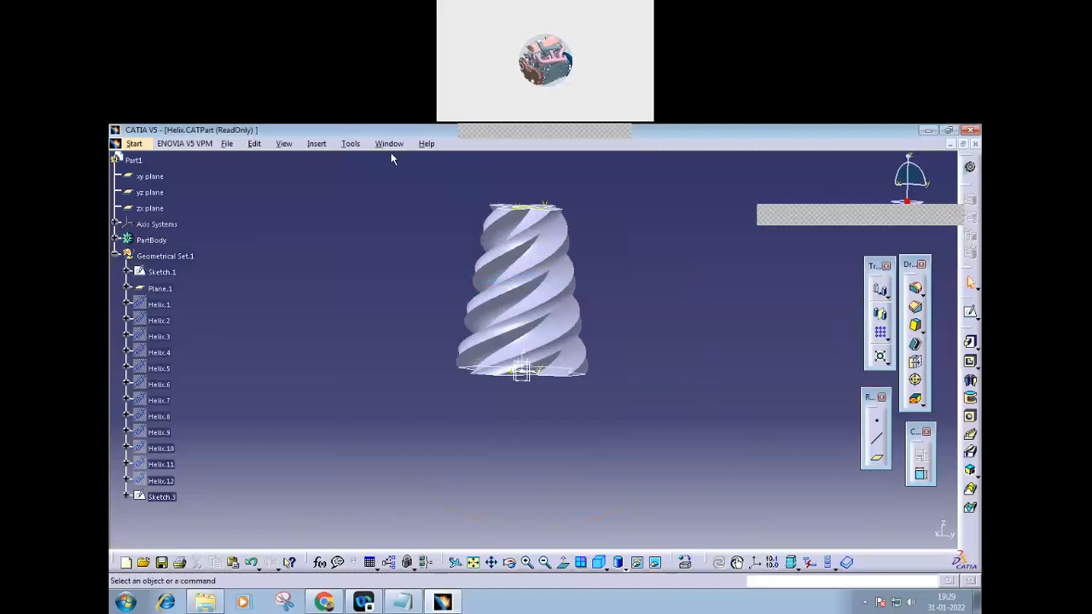
click(352, 144)
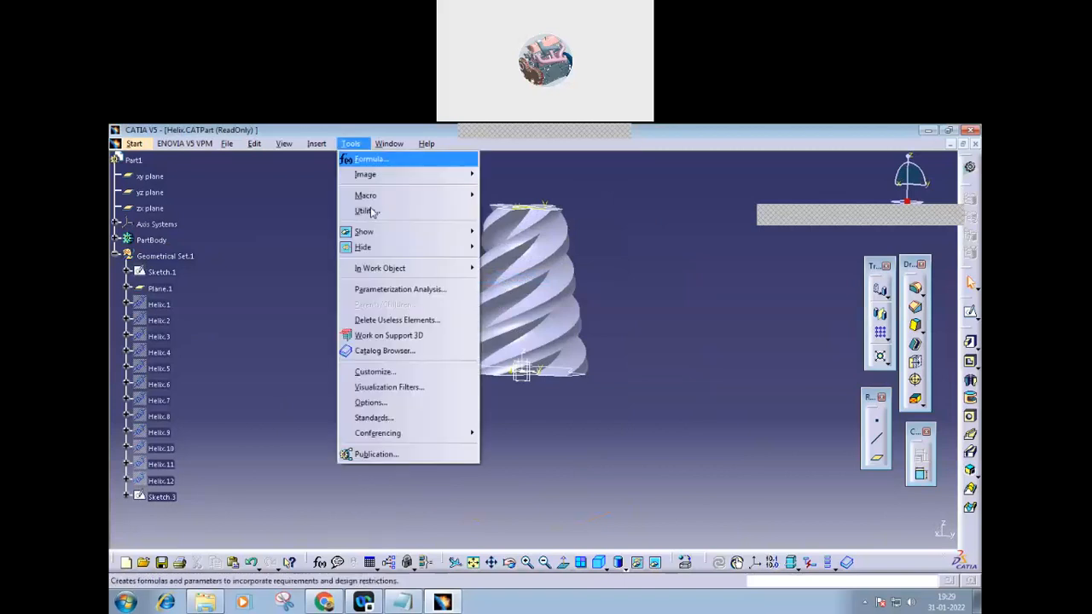
mouse_move(365, 231)
click(516, 265)
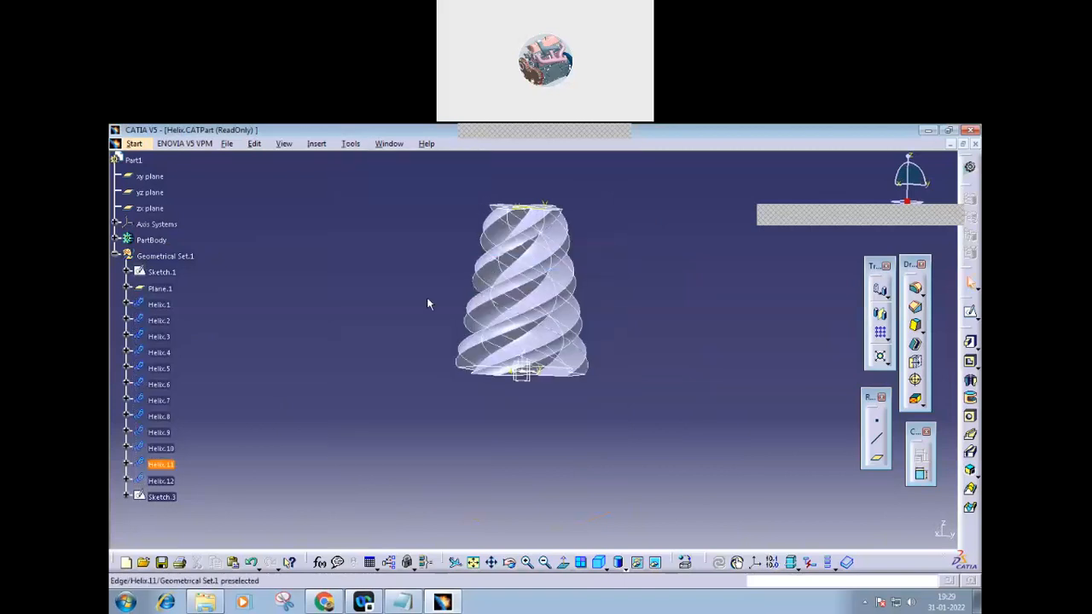
middle_drag(439, 401, 426, 357)
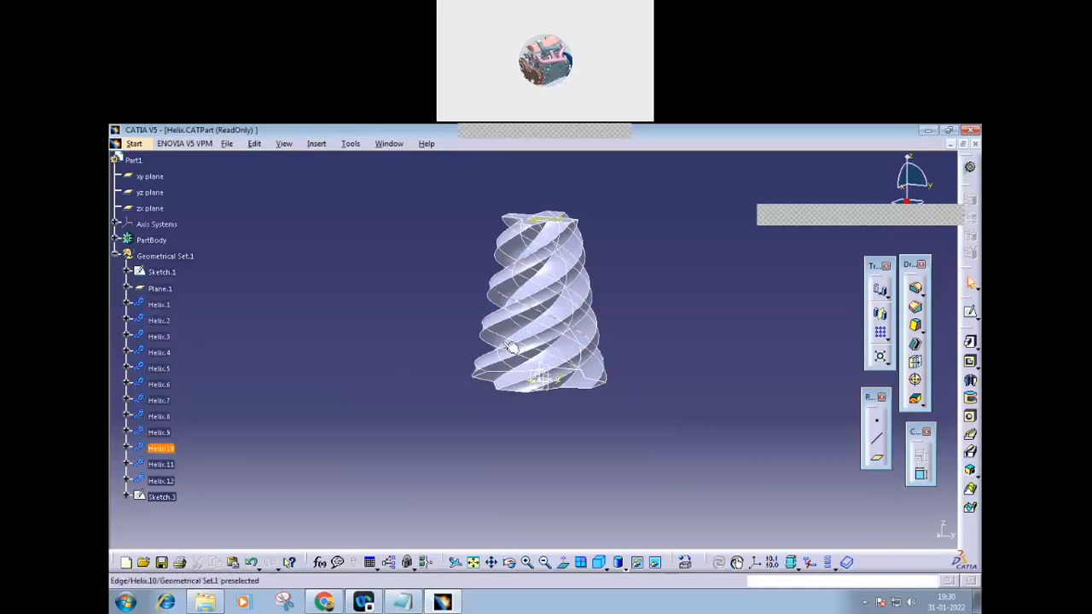
middle_drag(558, 441, 538, 301)
middle_drag(519, 415, 480, 429)
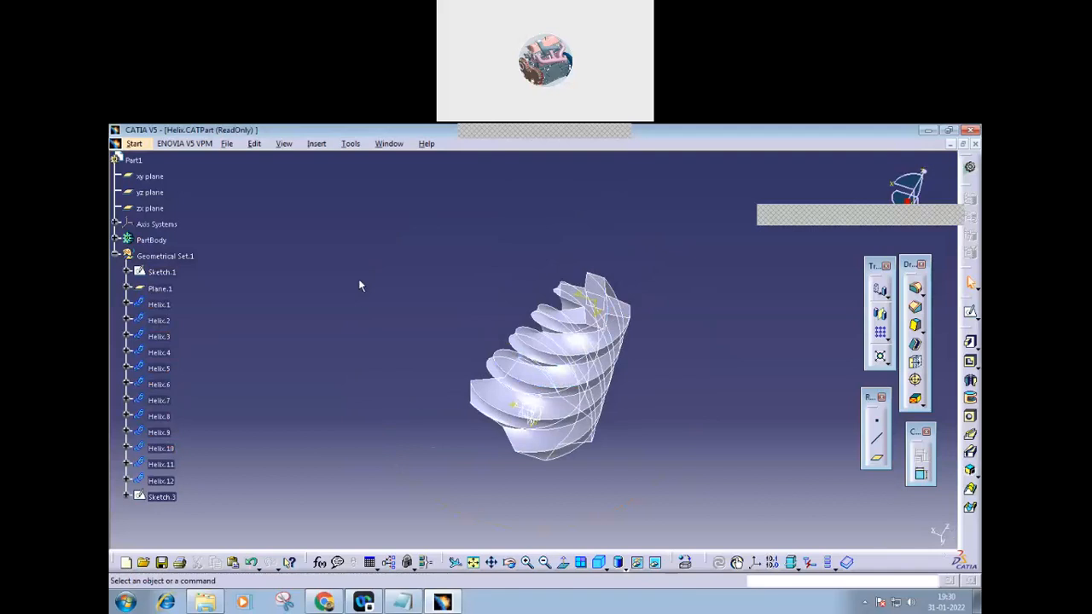
- Close Helix.CATPart without saving the changes
click(227, 145)
click(245, 205)
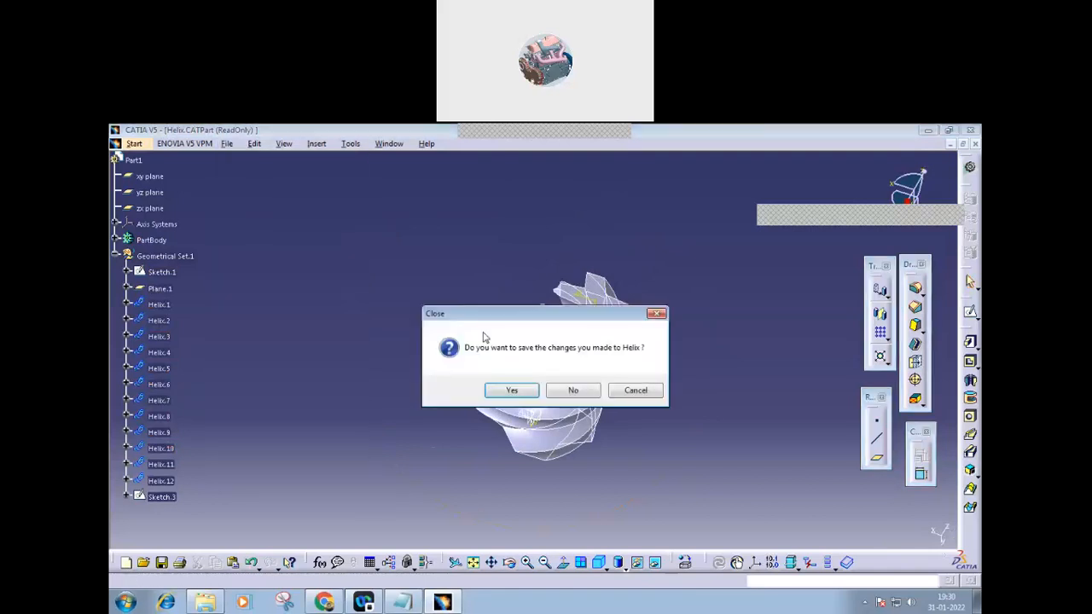
click(573, 390)
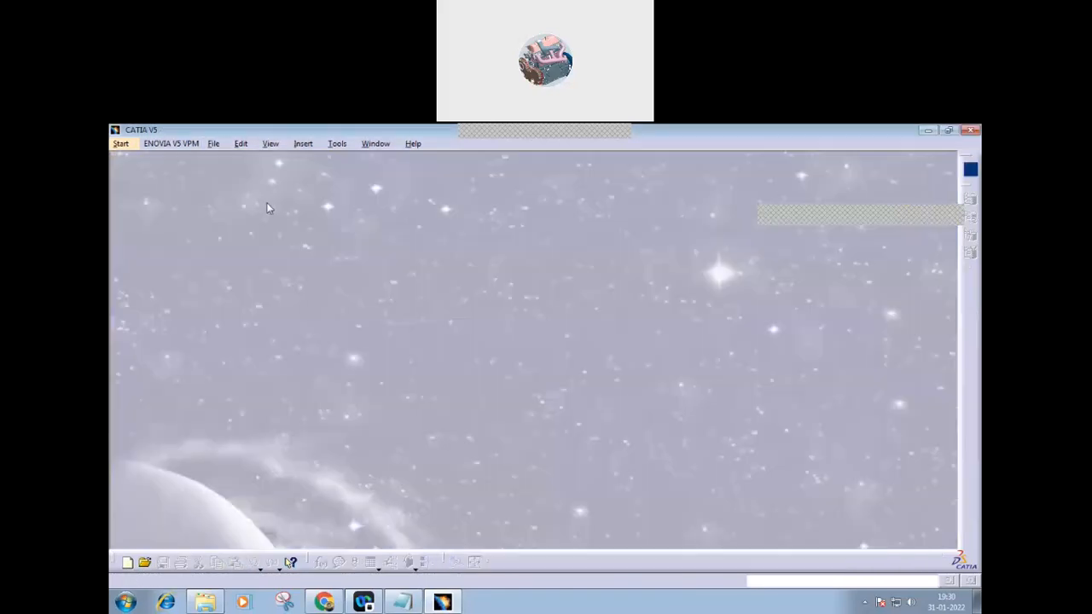
- Create a new part named Part1 in the Part Design workbench with hybrid design enabled
click(213, 143)
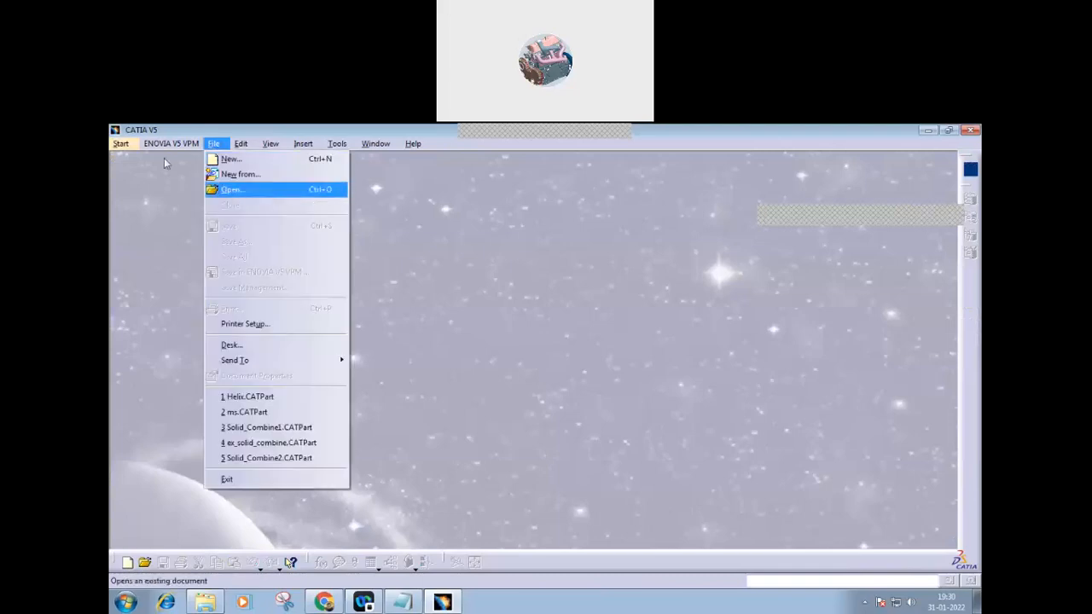
mouse_move(128, 150)
mouse_move(138, 176)
click(295, 175)
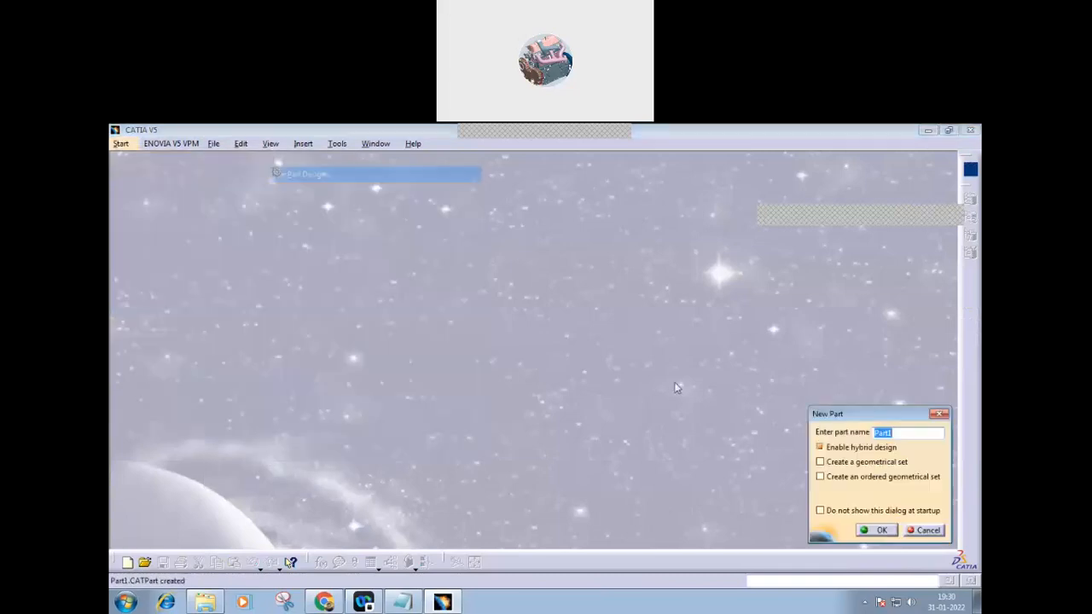
click(870, 528)
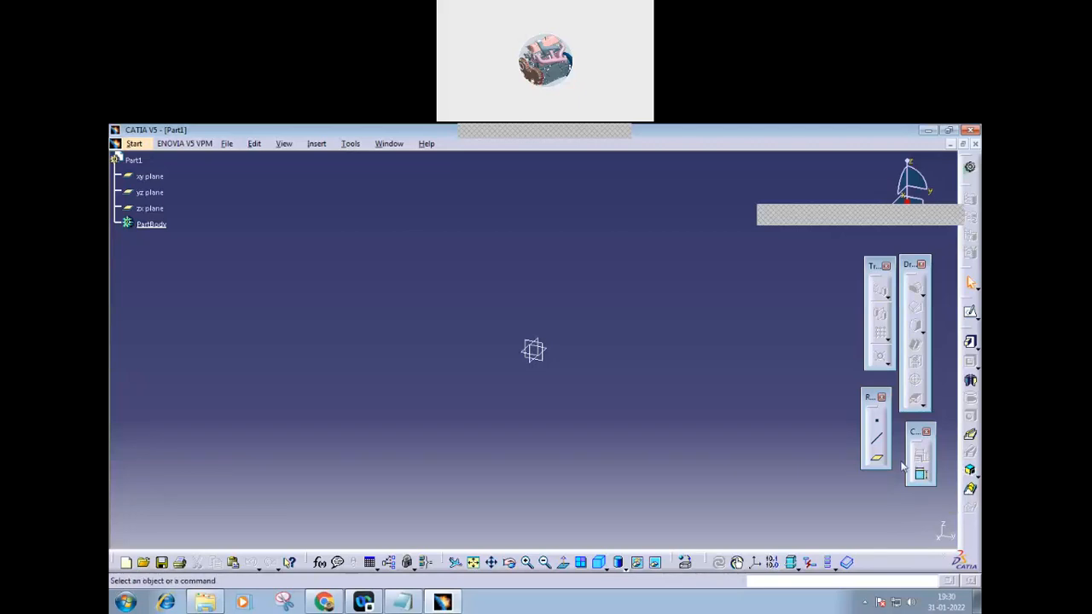
- Open mod_conrod.CATPart from the ex\ex_solid\pist_conrod_crank_cam training folder and dismiss the incident report
click(229, 145)
click(243, 191)
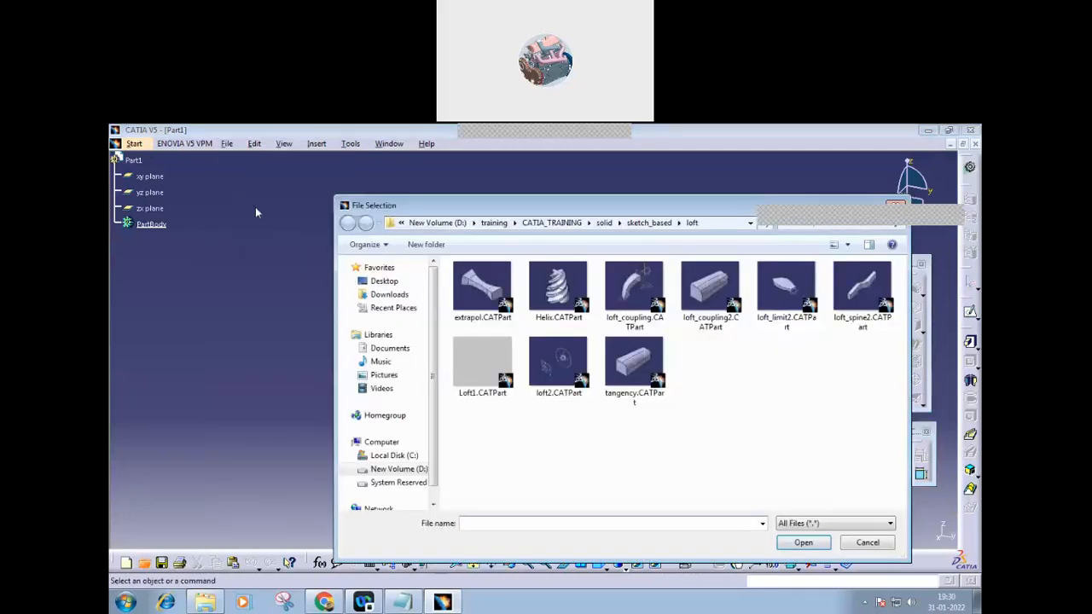
click(551, 222)
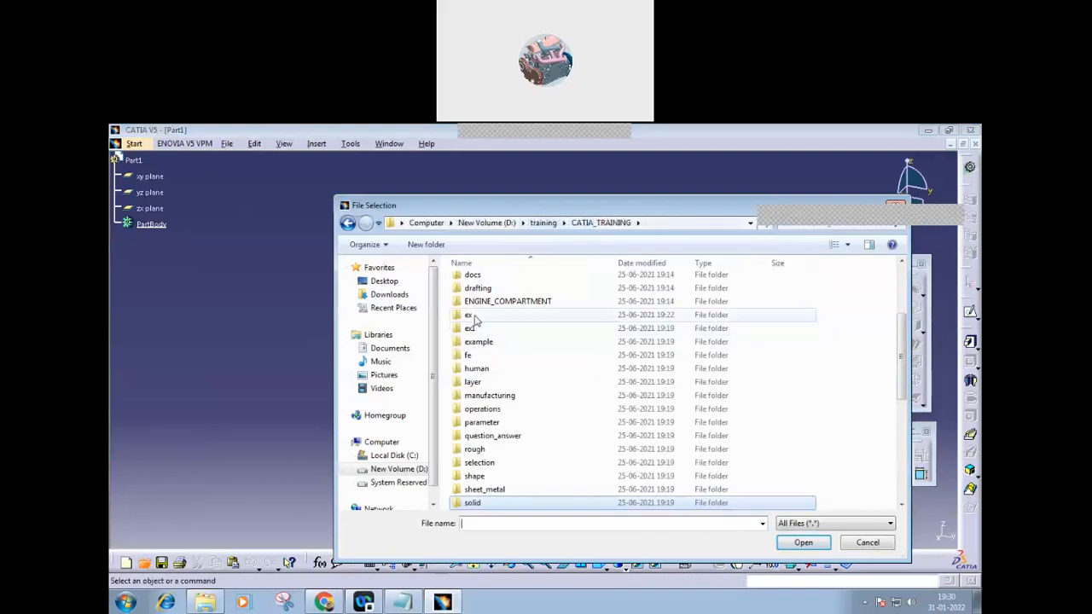
double_click(471, 315)
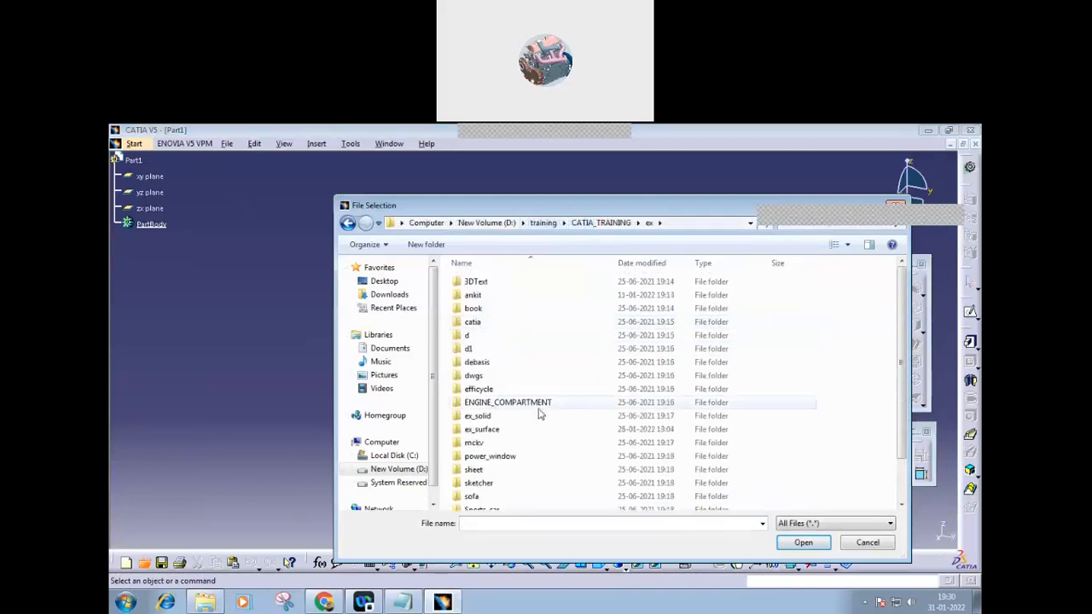
double_click(500, 416)
double_click(502, 458)
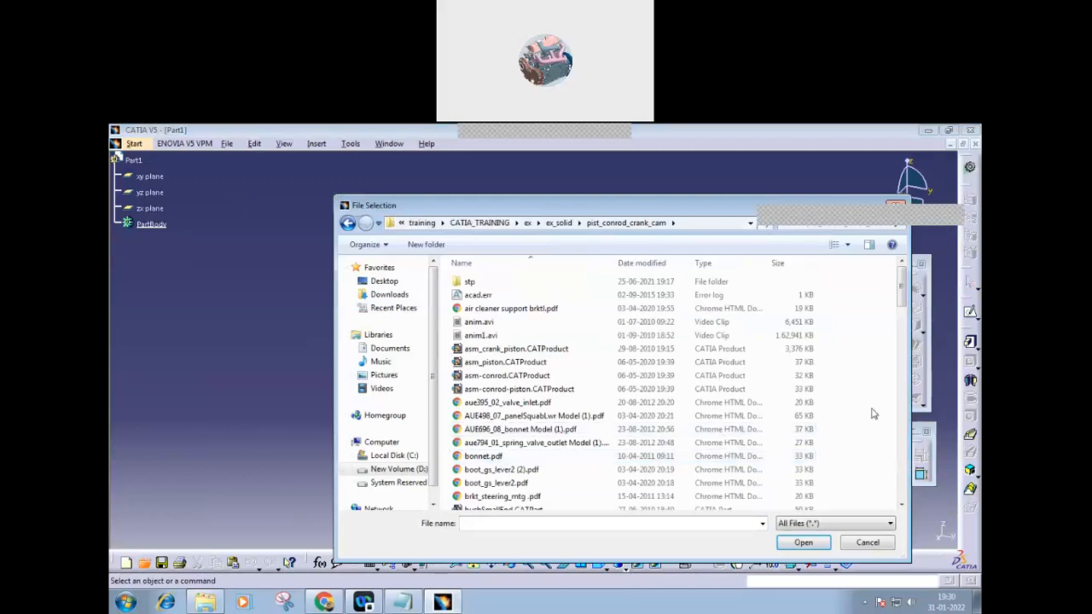
drag(903, 306, 892, 397)
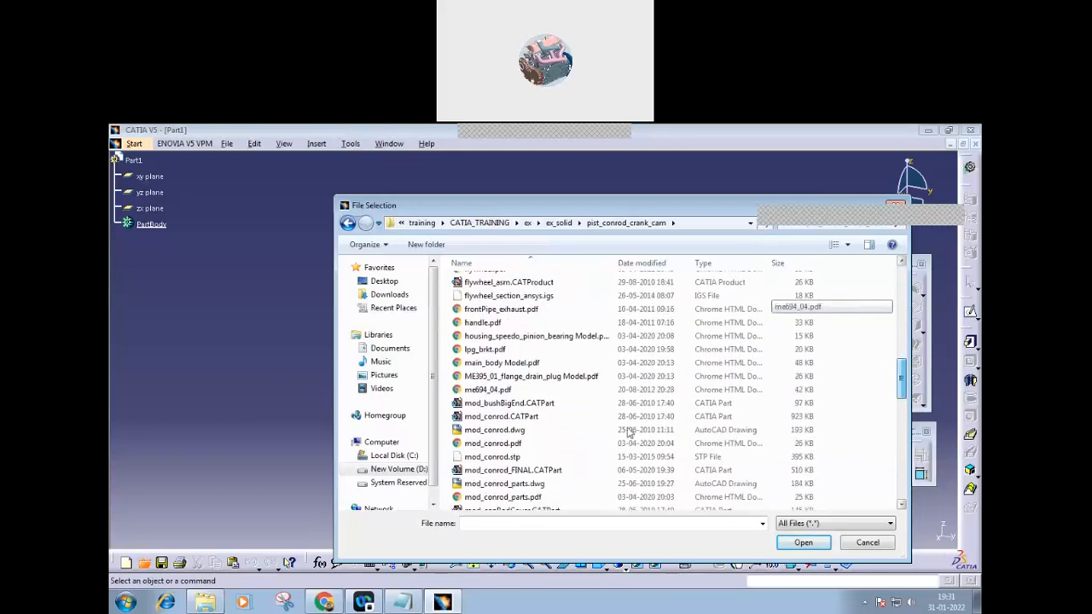
click(545, 416)
click(787, 543)
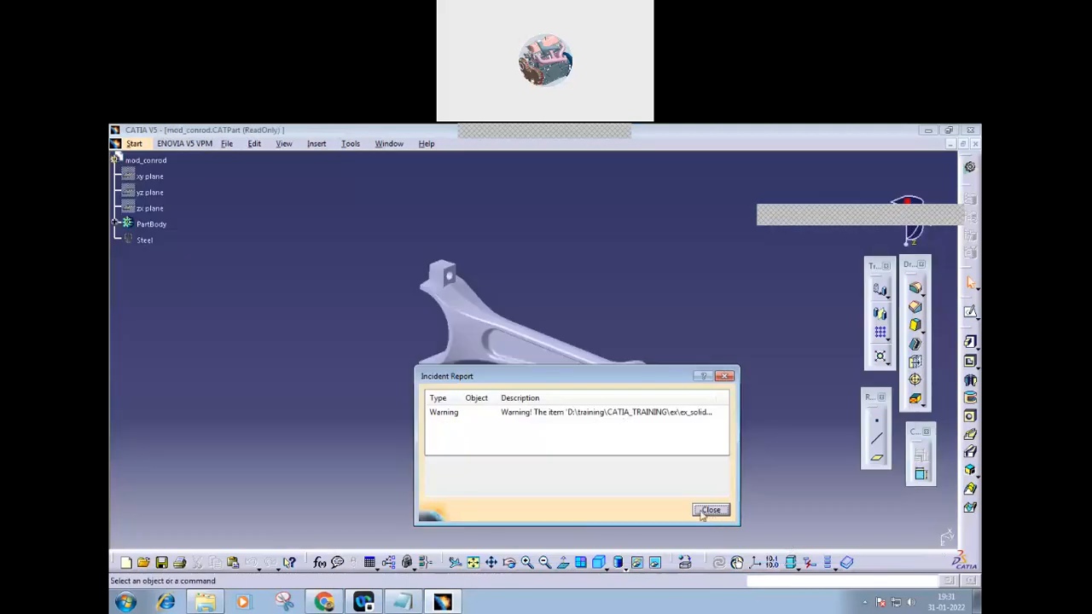
click(710, 511)
- Expand the connecting rod's PartBody and make Multi-sections Solid.1 the in-work object
mouse_move(473, 444)
middle_down()
mouse_move(497, 441)
mouse_move(478, 445)
middle_up()
click(116, 224)
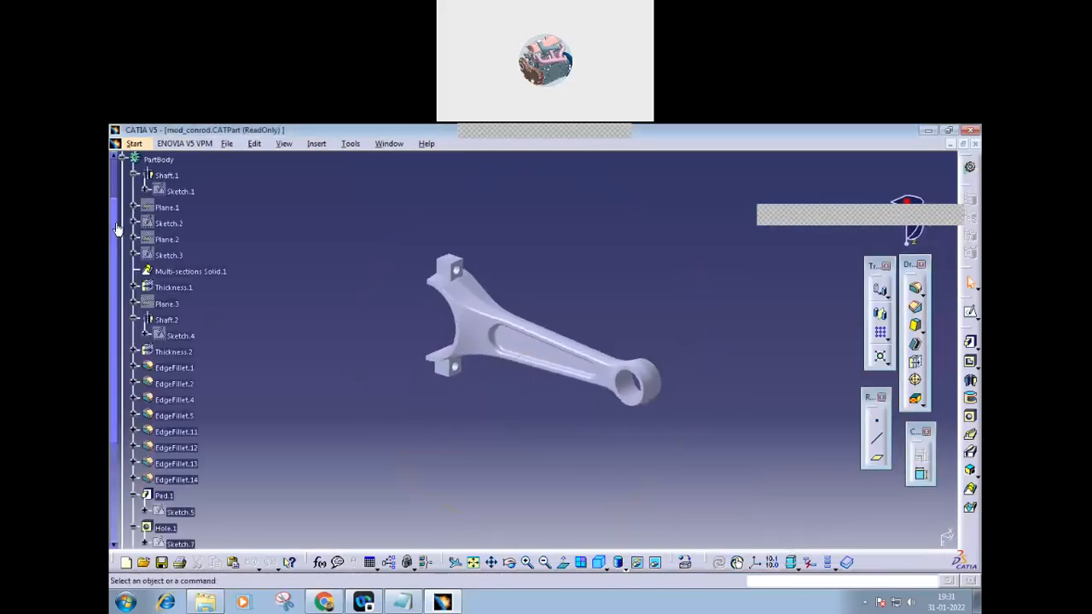
right_click(189, 275)
click(219, 364)
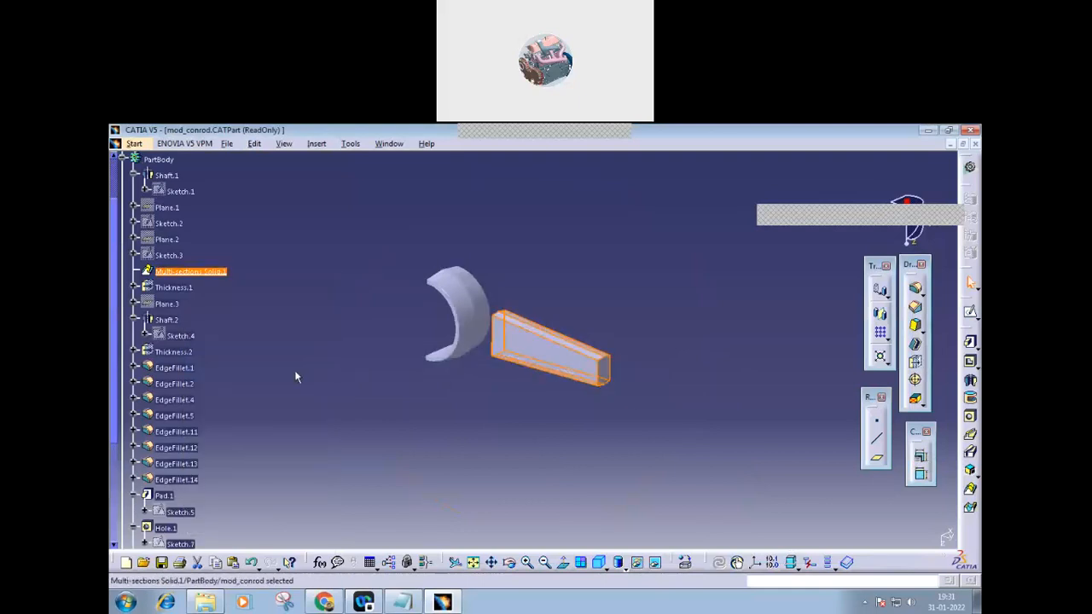
- Examine the sections and closing points in the definition of Multi-sections Solid.1, leaving it unchanged
middle_drag(450, 425, 458, 356)
double_click(224, 275)
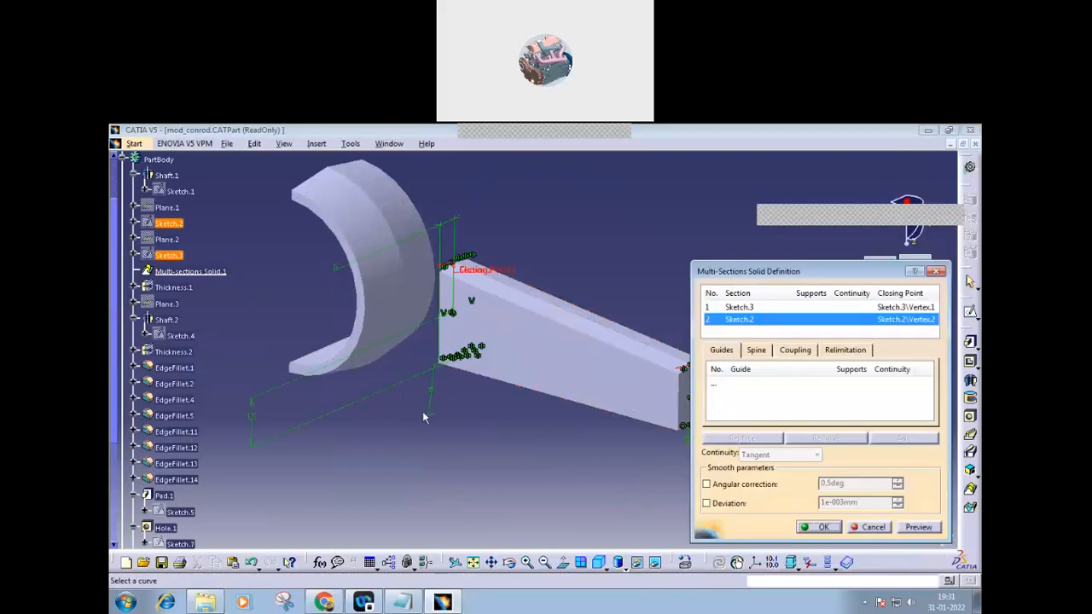
middle_drag(550, 438, 426, 386)
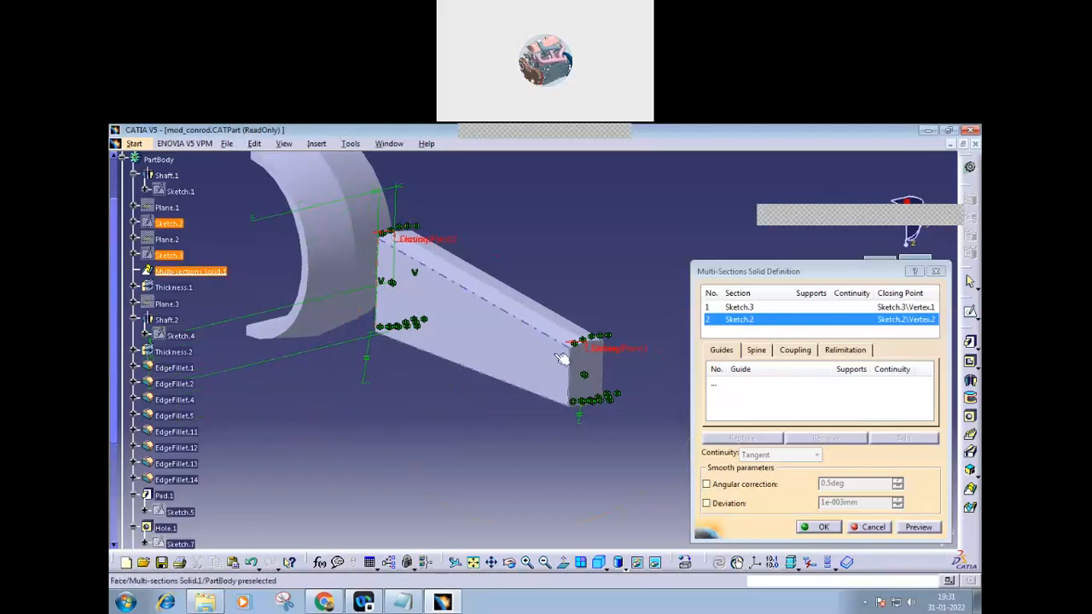
click(866, 529)
middle_drag(467, 443, 237, 399)
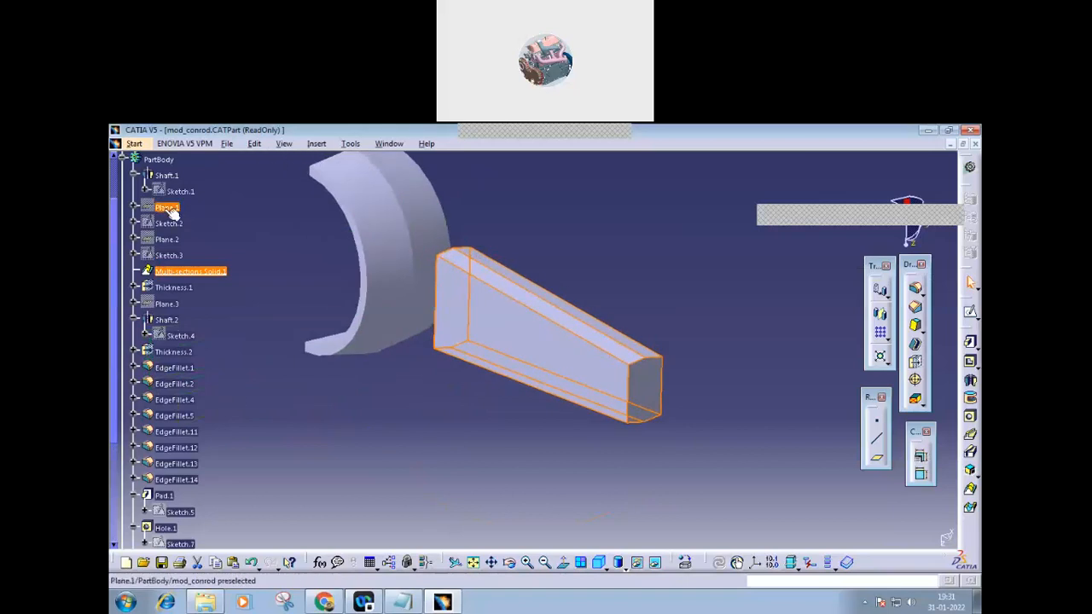
- Make PartBody the in-work object again and view the complete connecting rod
click(162, 160)
right_click(162, 161)
click(205, 251)
click(453, 428)
middle_drag(432, 429, 490, 465)
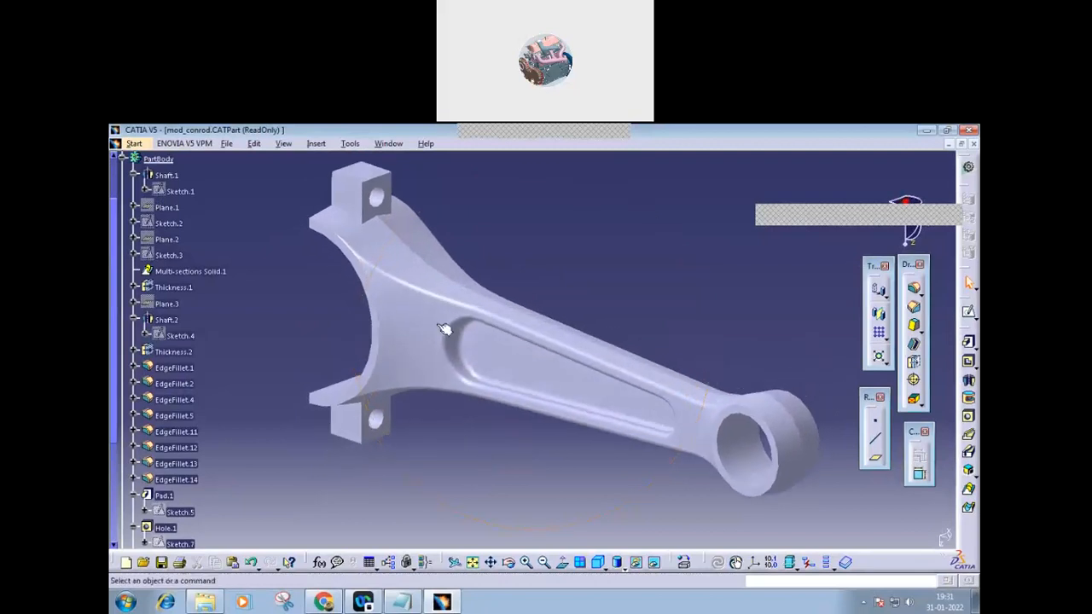
middle_drag(405, 429, 442, 448)
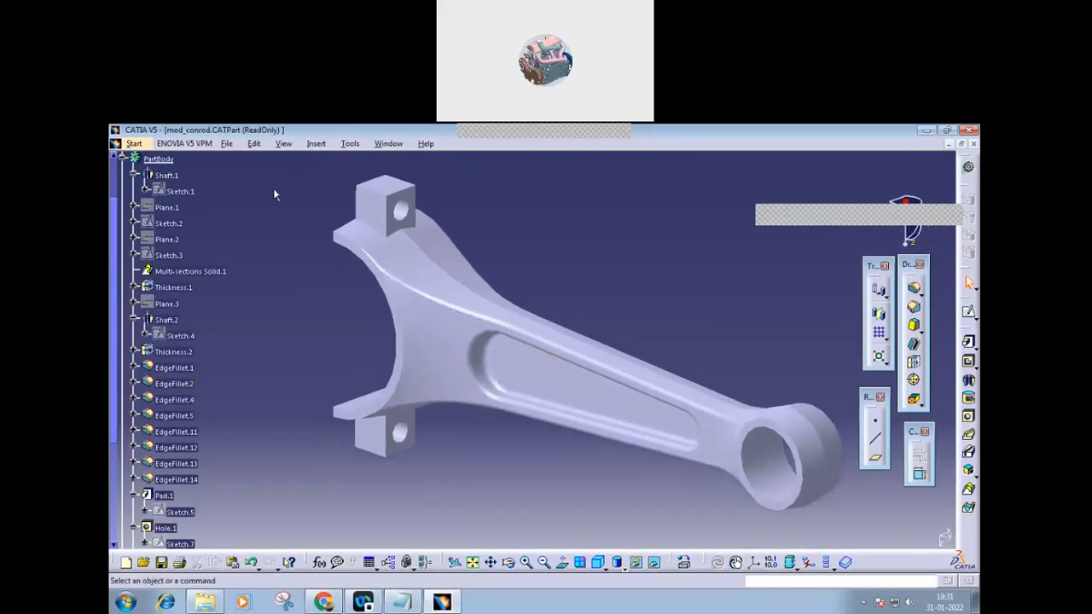
- Close mod_conrod.CATPart without saving the changes
click(226, 143)
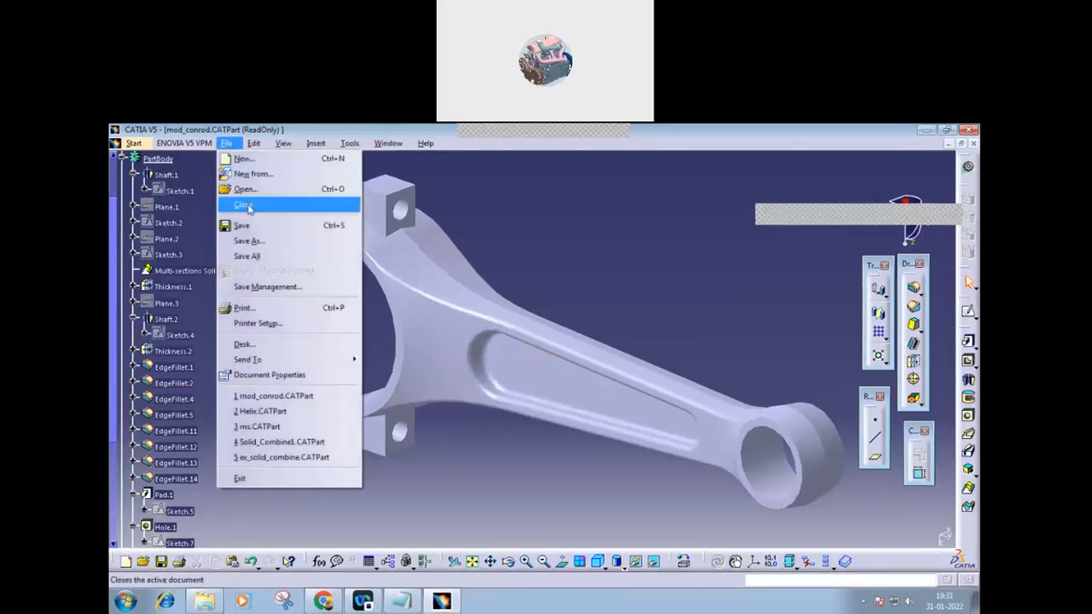
click(249, 209)
click(589, 389)
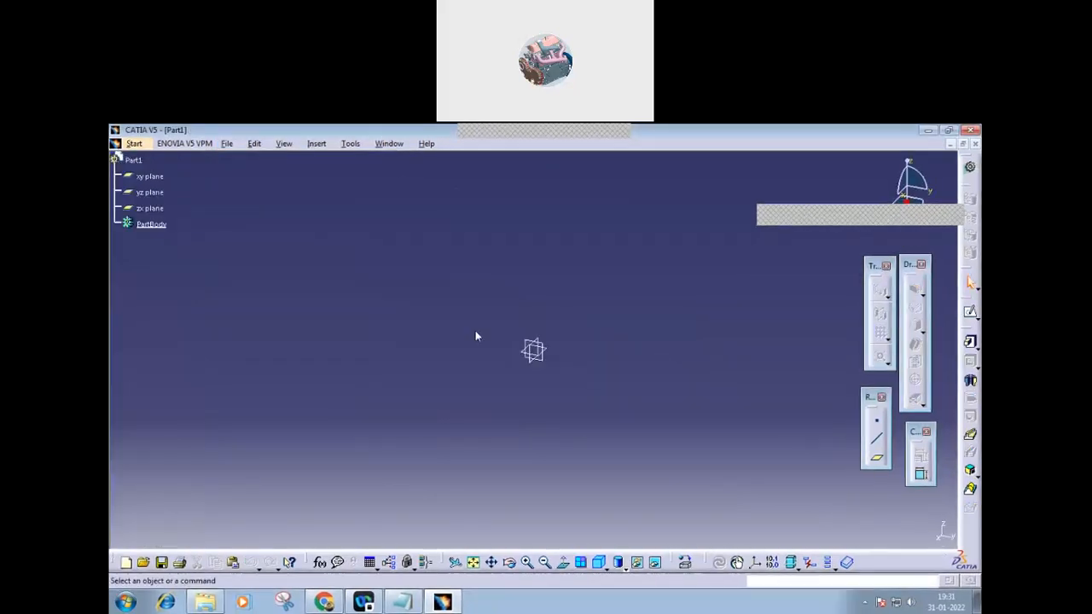
- Open clutch_pedal.CATPart from the ex_solid\clutch folder and dismiss the incident report
click(227, 144)
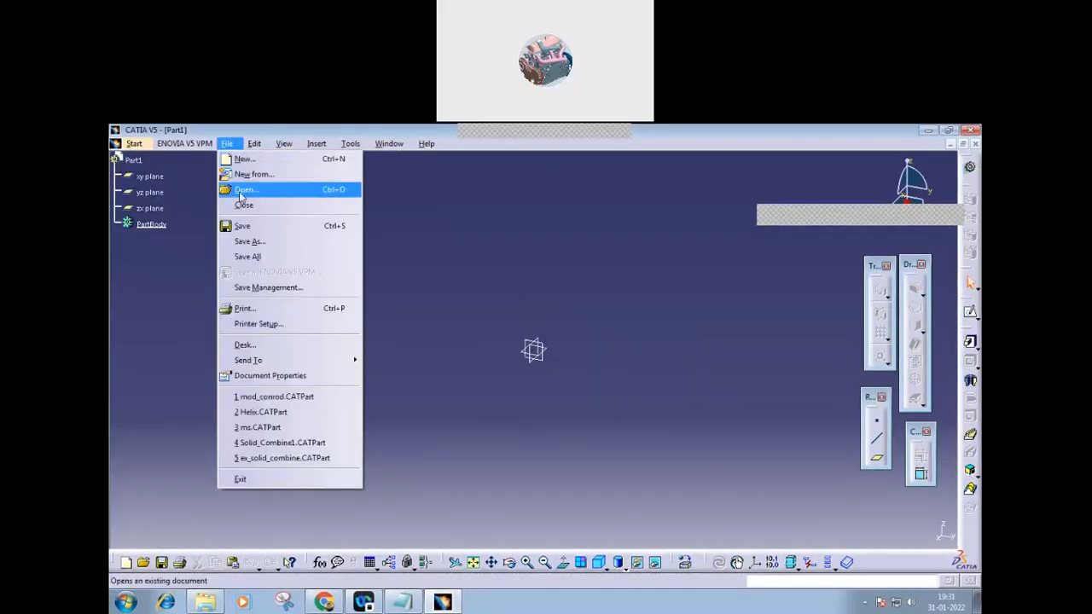
click(243, 188)
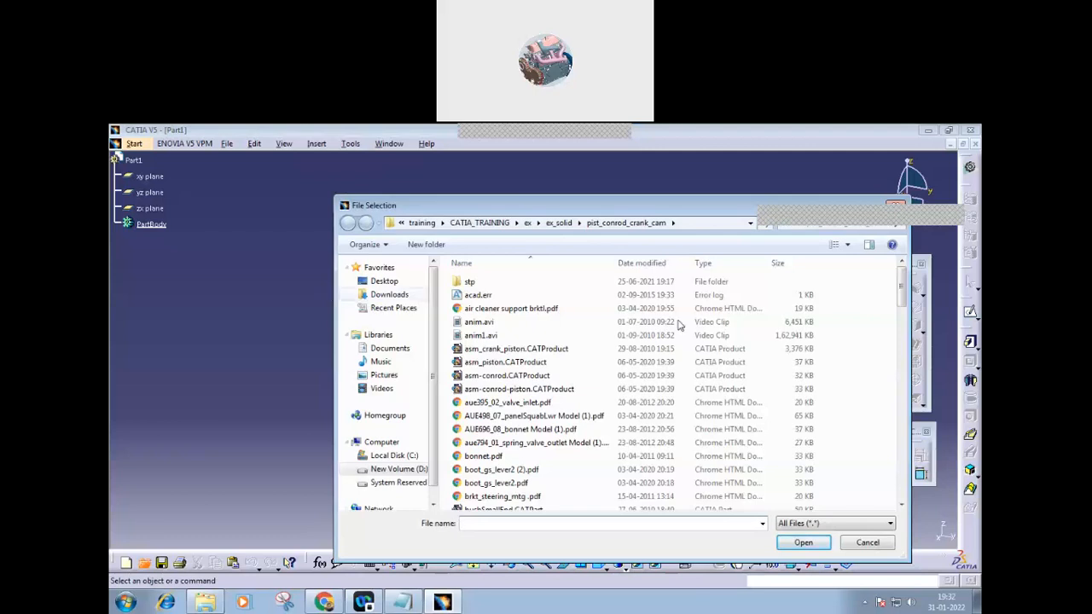
drag(902, 314, 885, 490)
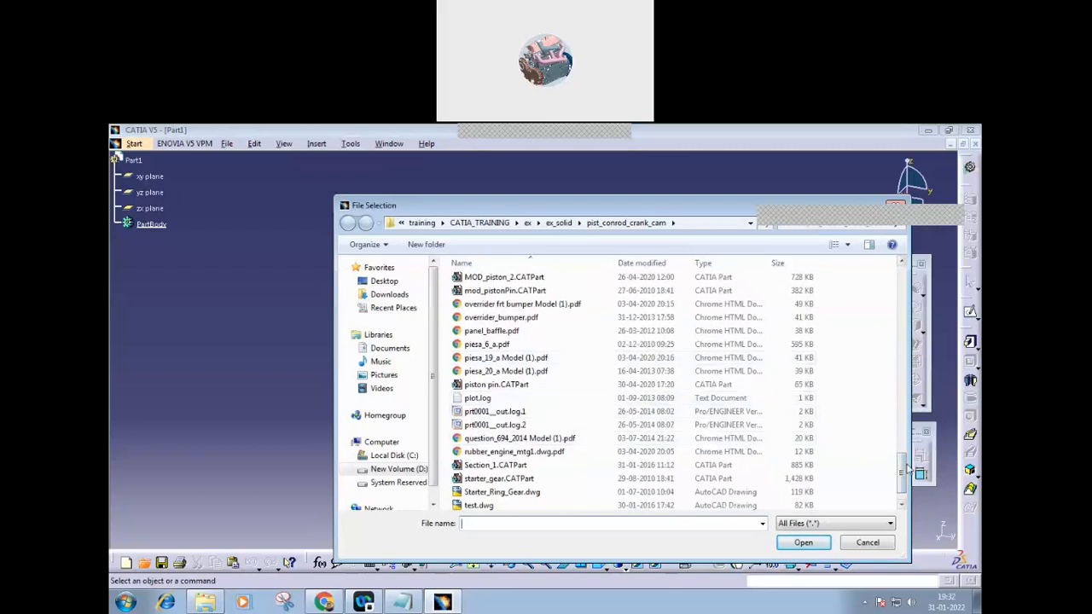
scroll(901, 452, down, 1)
drag(899, 449, 892, 260)
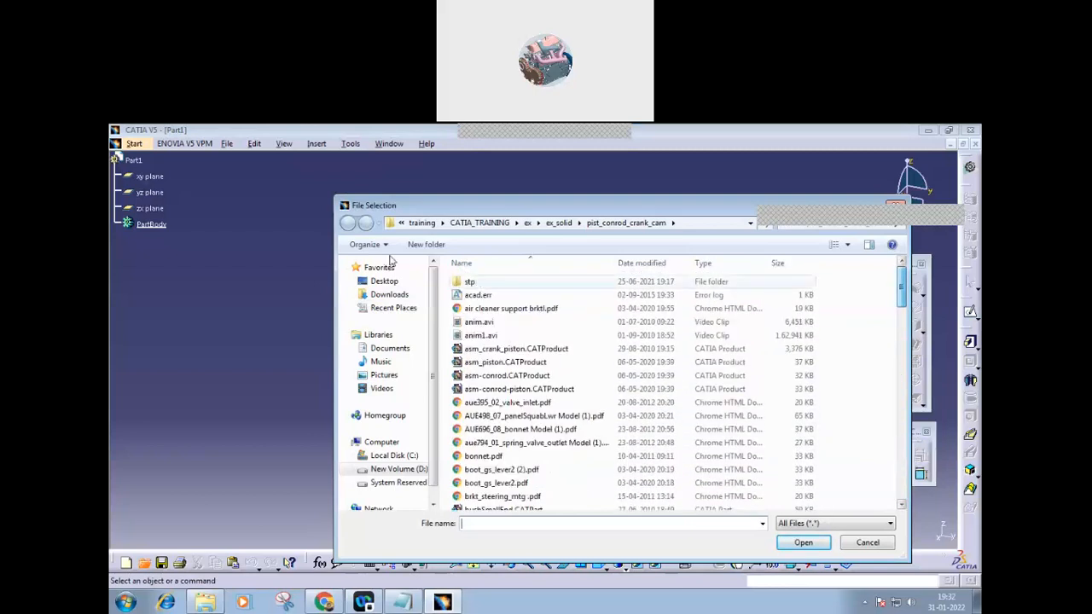
click(558, 223)
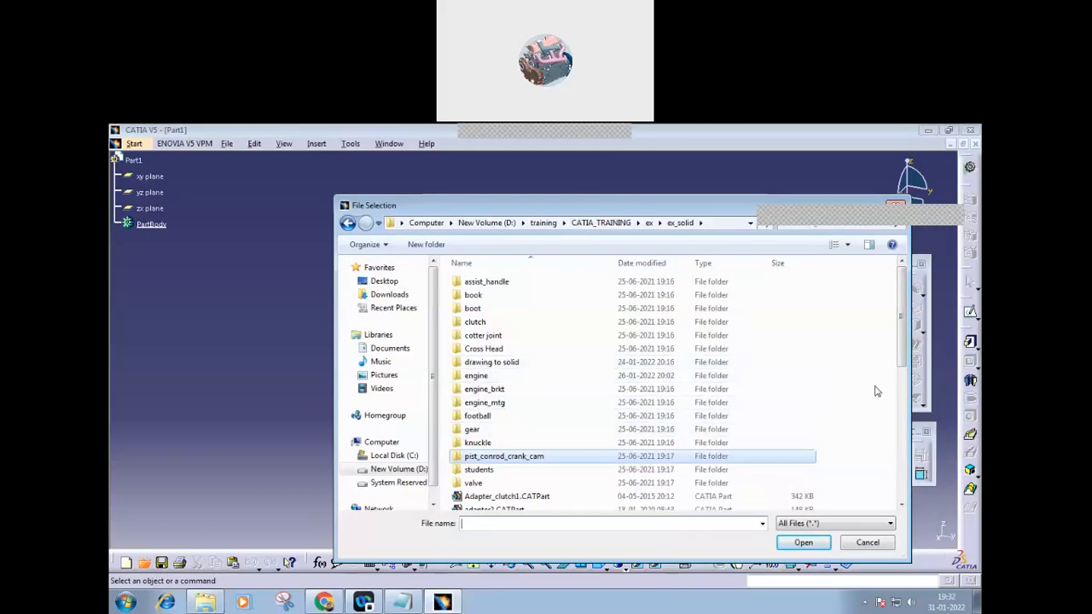
drag(903, 359, 906, 348)
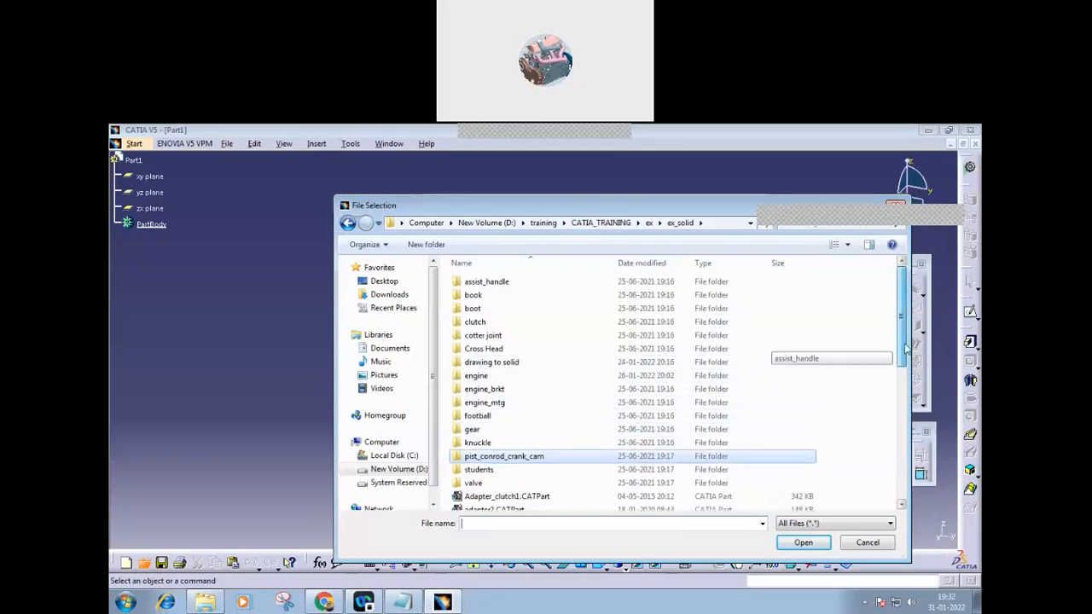
double_click(475, 323)
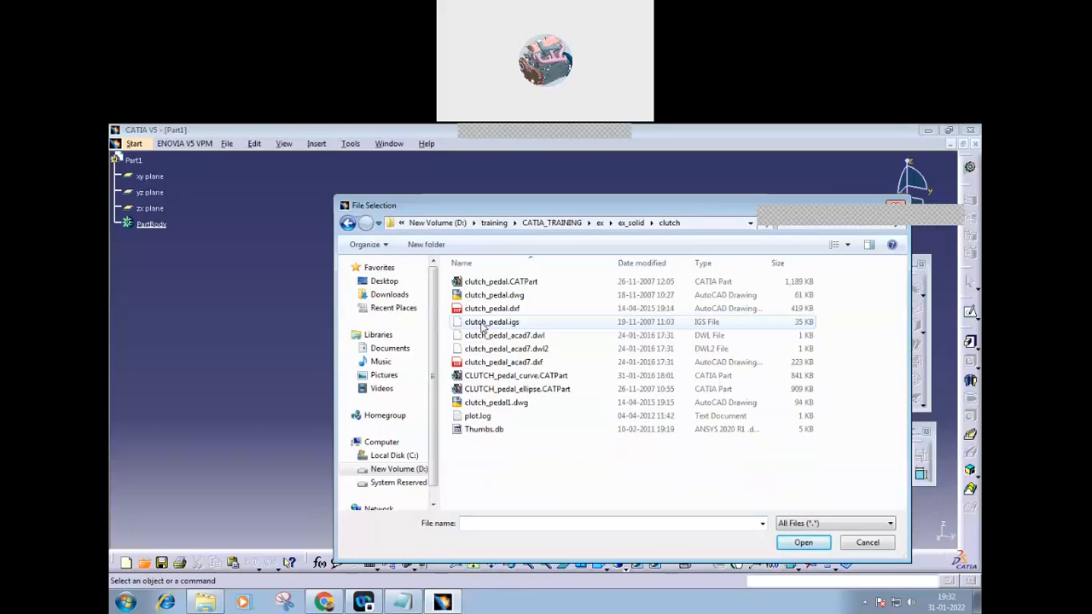
double_click(486, 283)
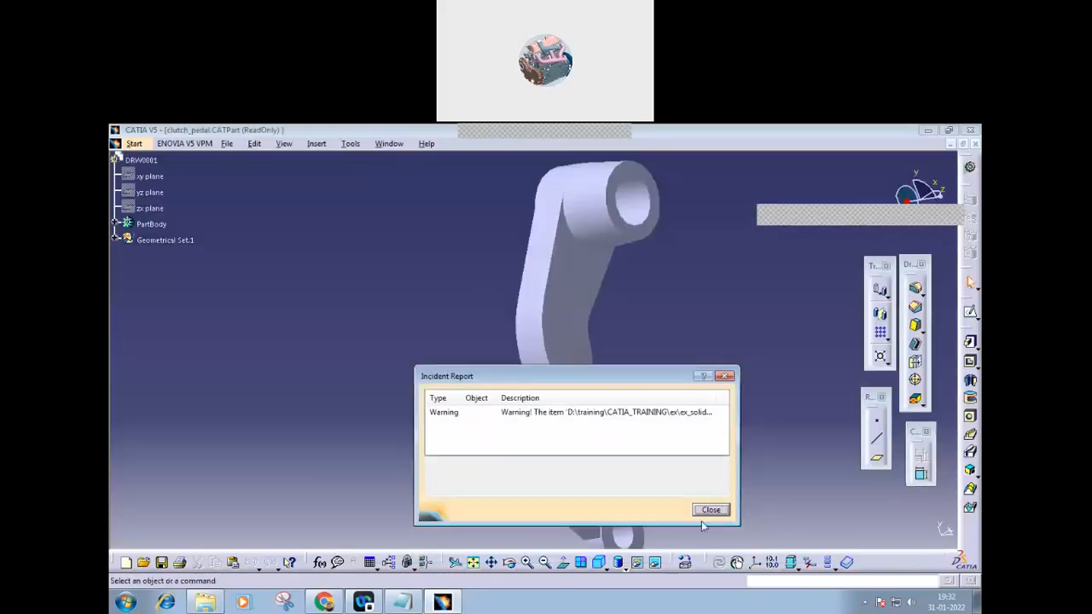
click(709, 510)
- Examine the clutch pedal's shape from several directions and review the features in its PartBody
middle_drag(512, 449, 461, 384)
middle_drag(448, 446, 454, 411)
middle_drag(382, 435, 171, 355)
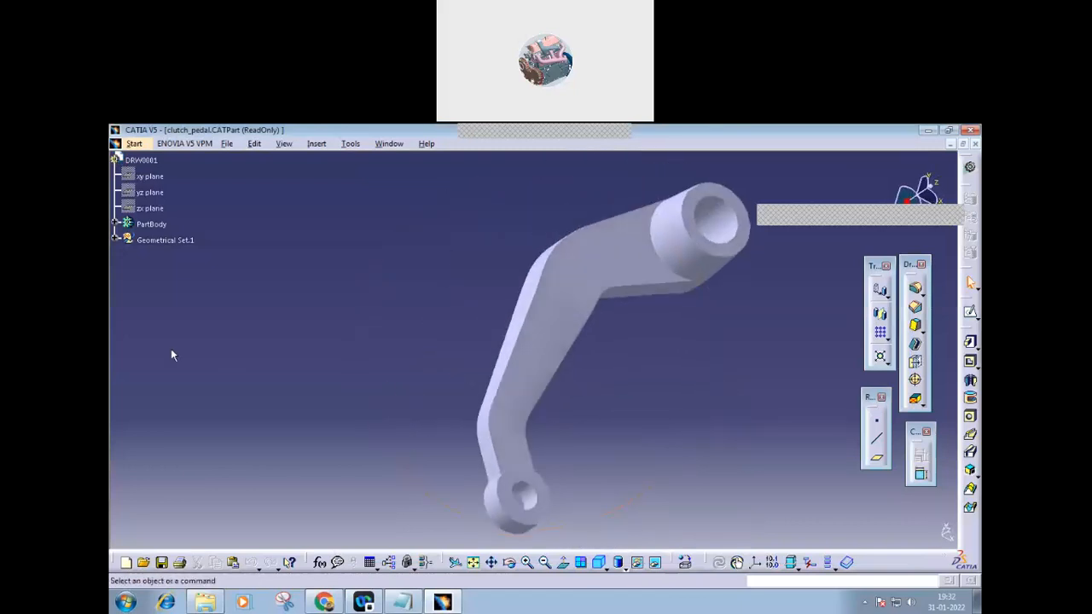
click(117, 224)
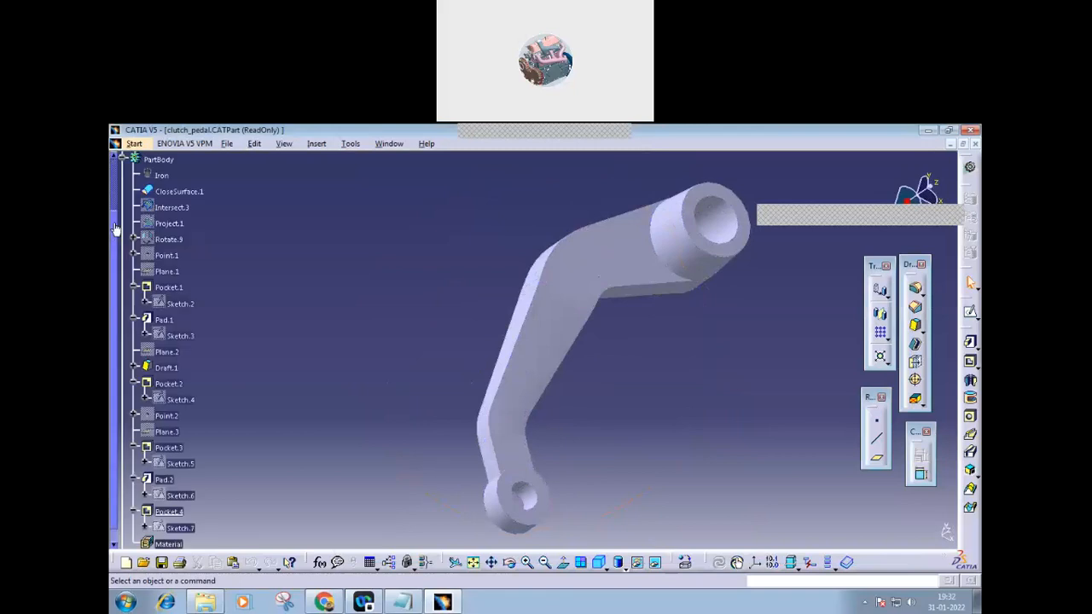
mouse_move(115, 229)
mouse_down()
mouse_move(116, 279)
mouse_move(115, 220)
mouse_up()
middle_drag(444, 319, 546, 332)
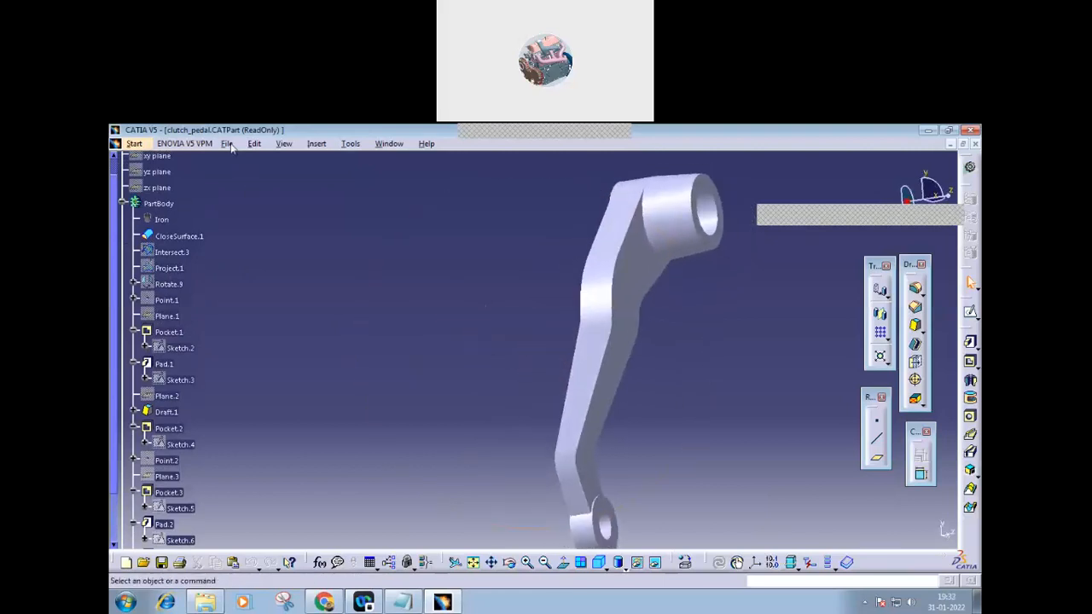
- Close clutch_pedal.CATPart
click(230, 148)
click(256, 207)
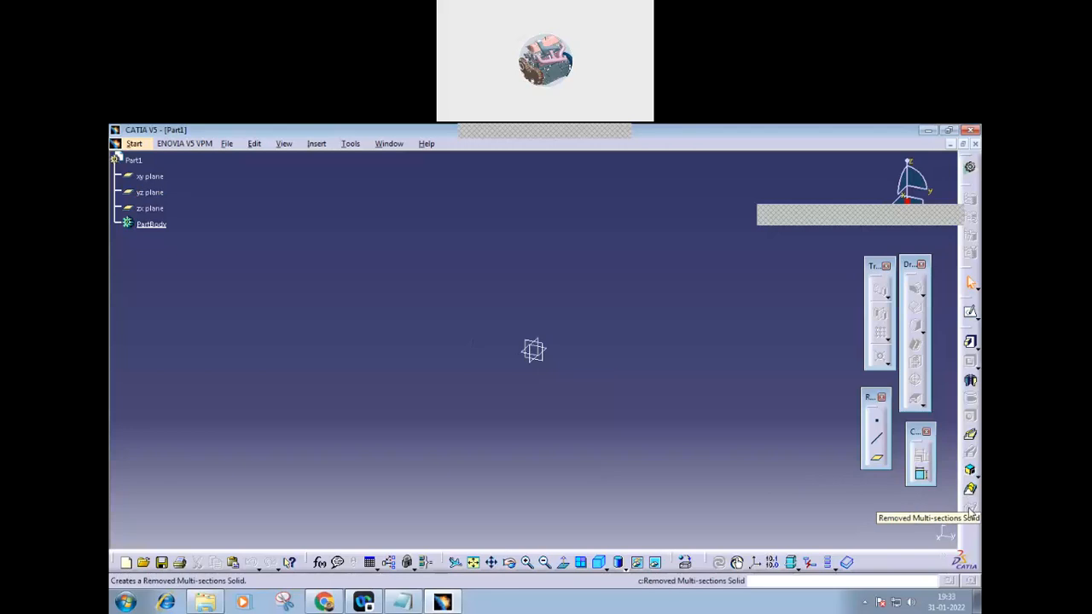
click(226, 144)
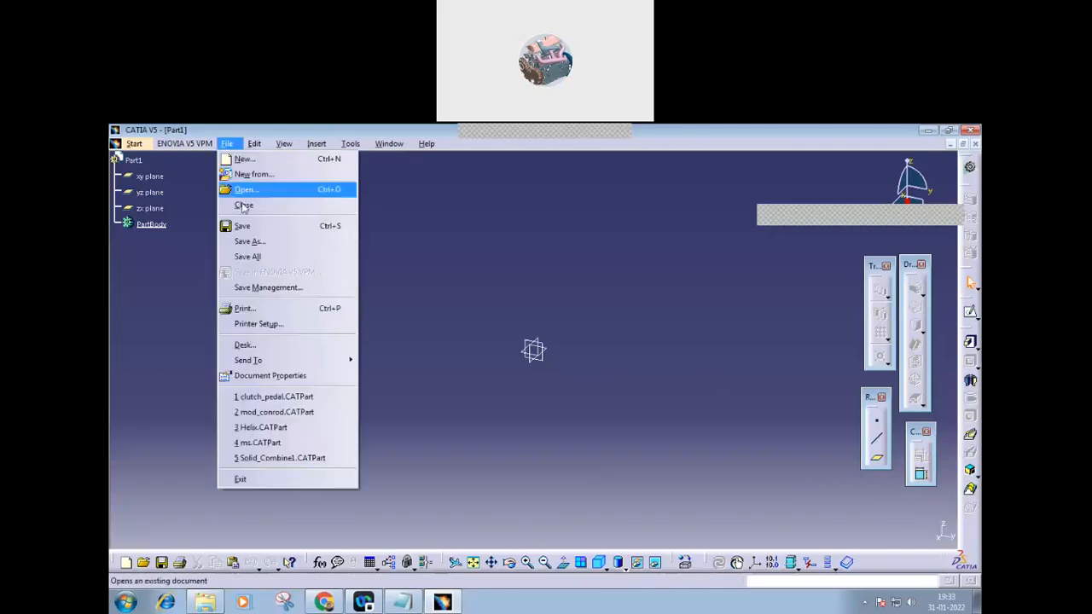
click(535, 287)
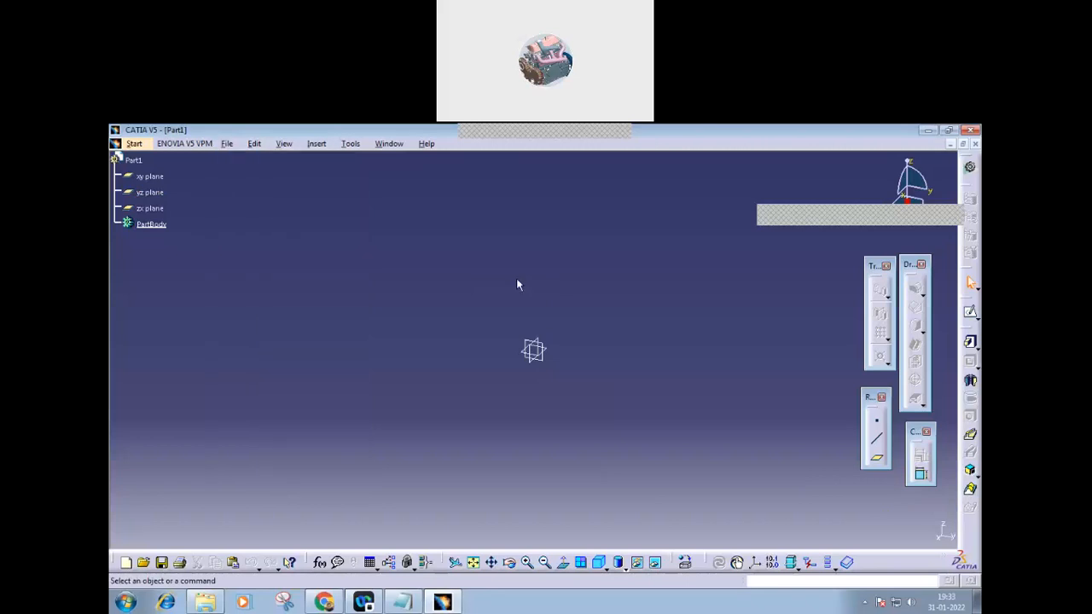
- Browse to the CATIA_TRAINING\solid\sketch_based\remove_lofted_mat folder in the file selection for opening a part
click(227, 145)
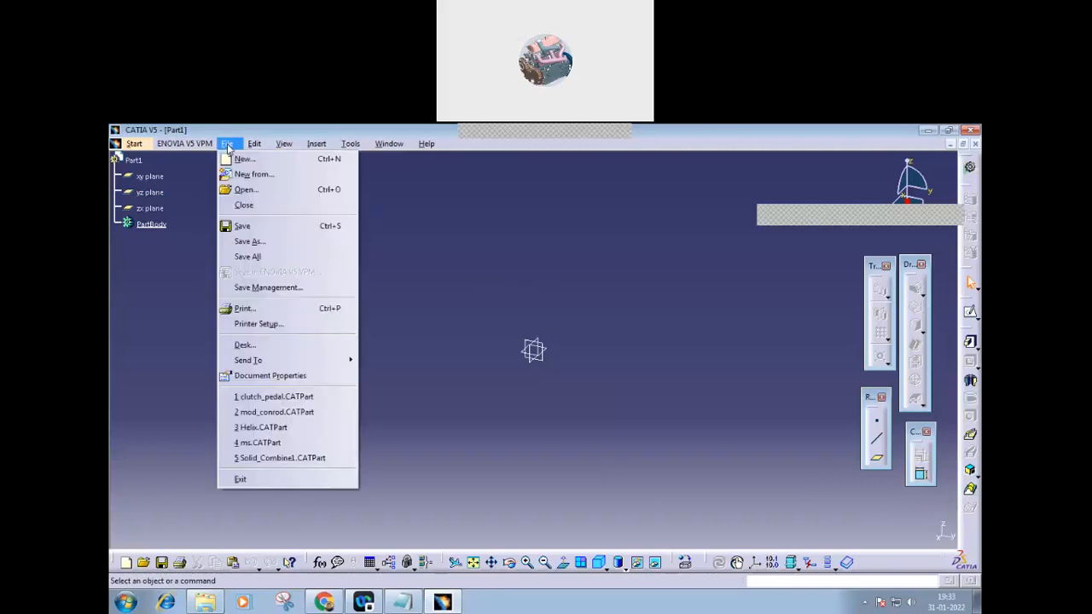
click(246, 190)
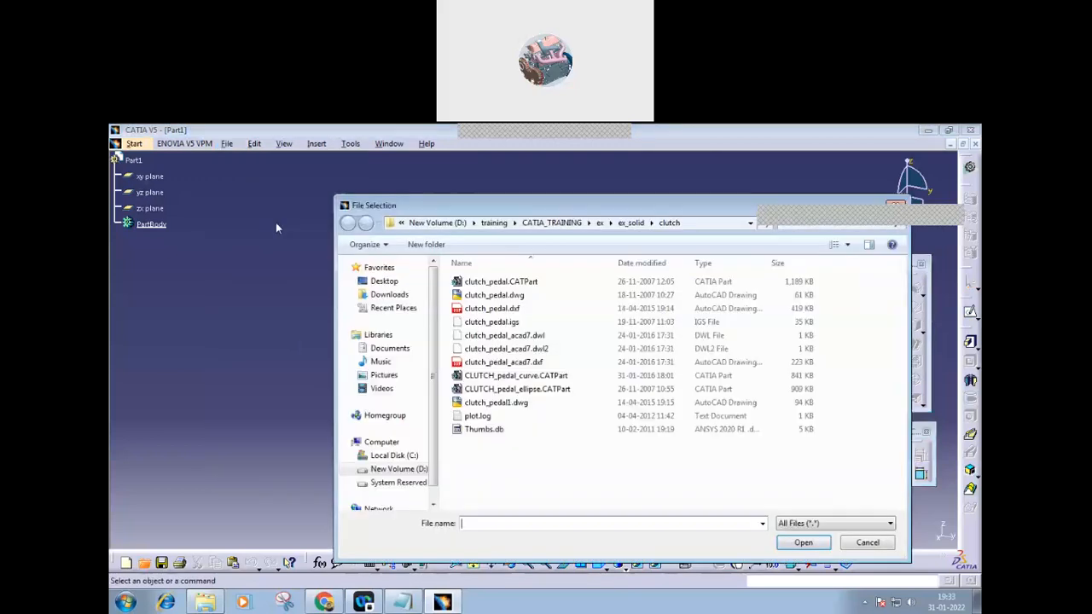
click(625, 224)
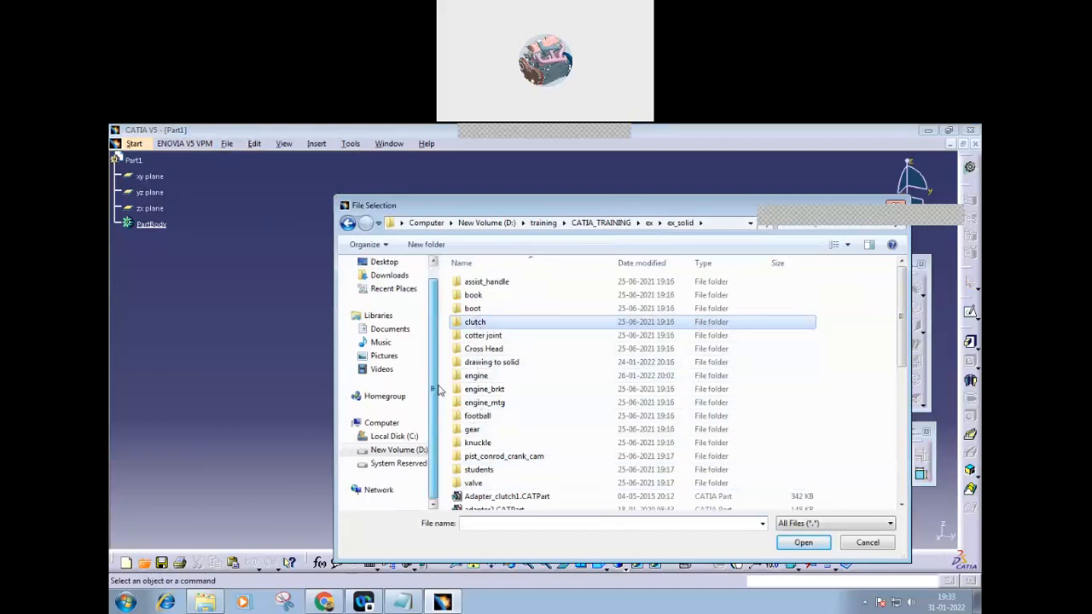
click(601, 222)
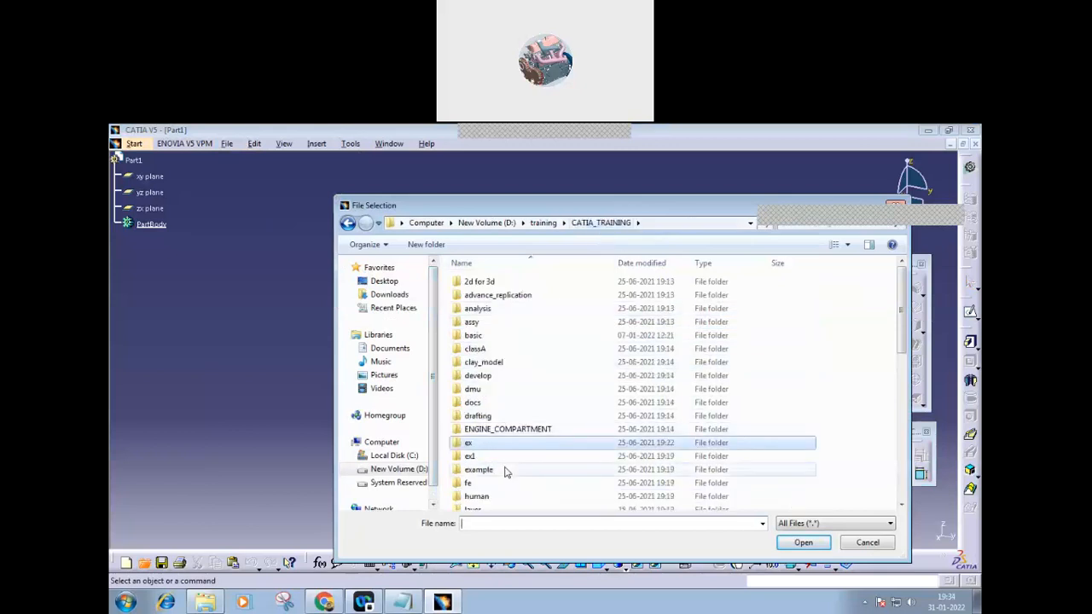
drag(902, 341, 887, 439)
double_click(478, 376)
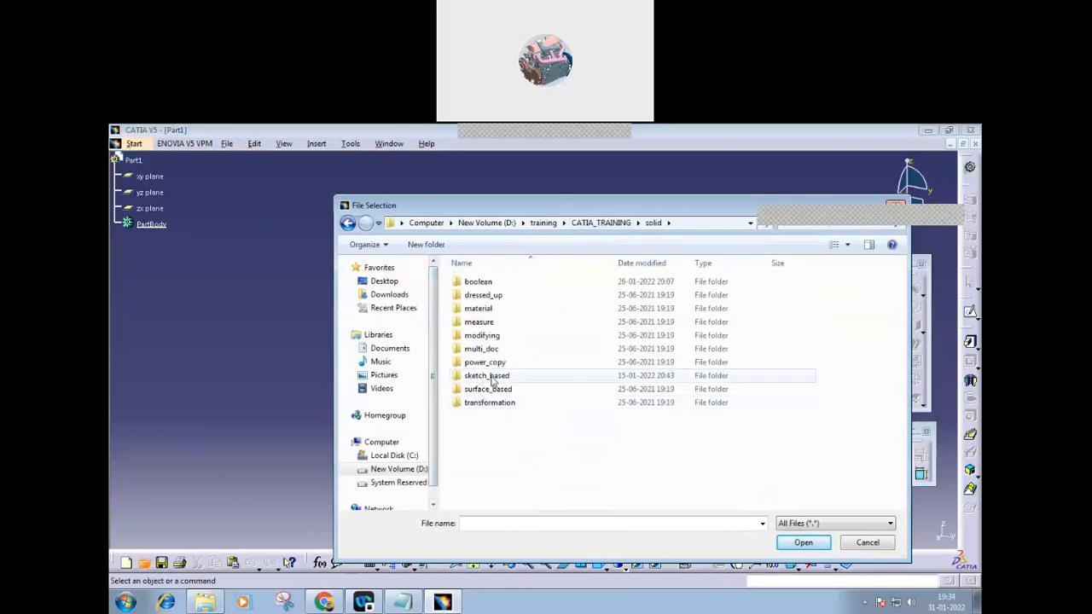
double_click(485, 376)
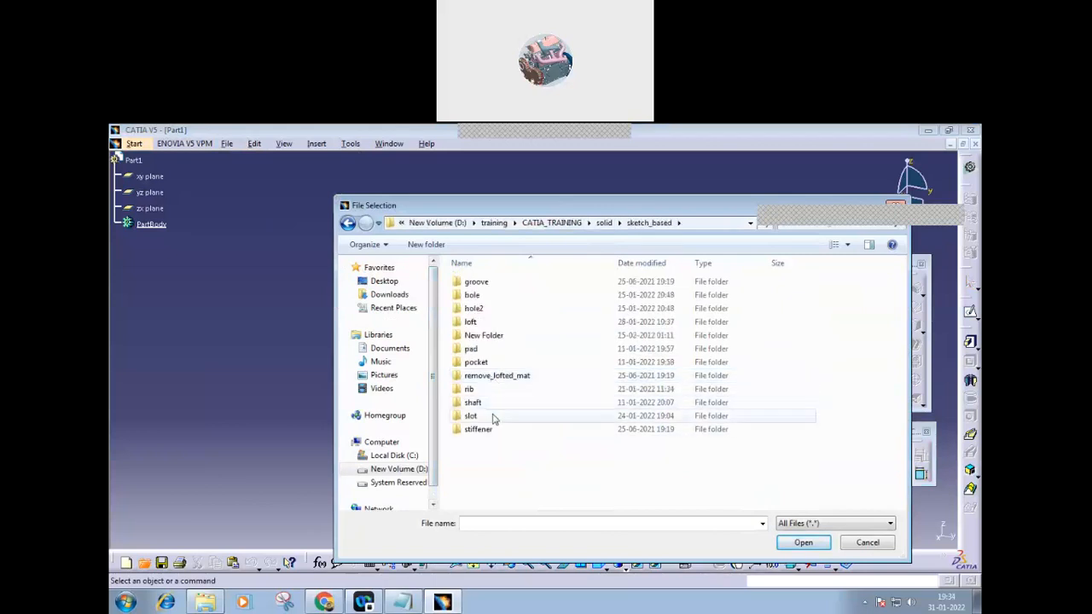
double_click(507, 375)
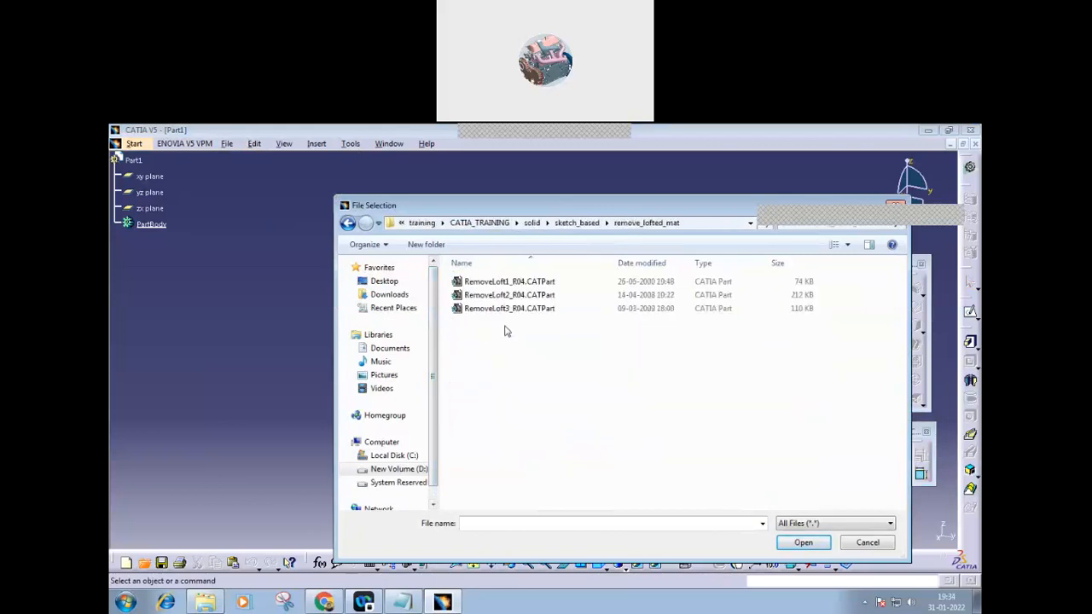
- Display the folder's files as large icons, open RemoveLoft3_R04.CATPart and dismiss the incident report
click(847, 244)
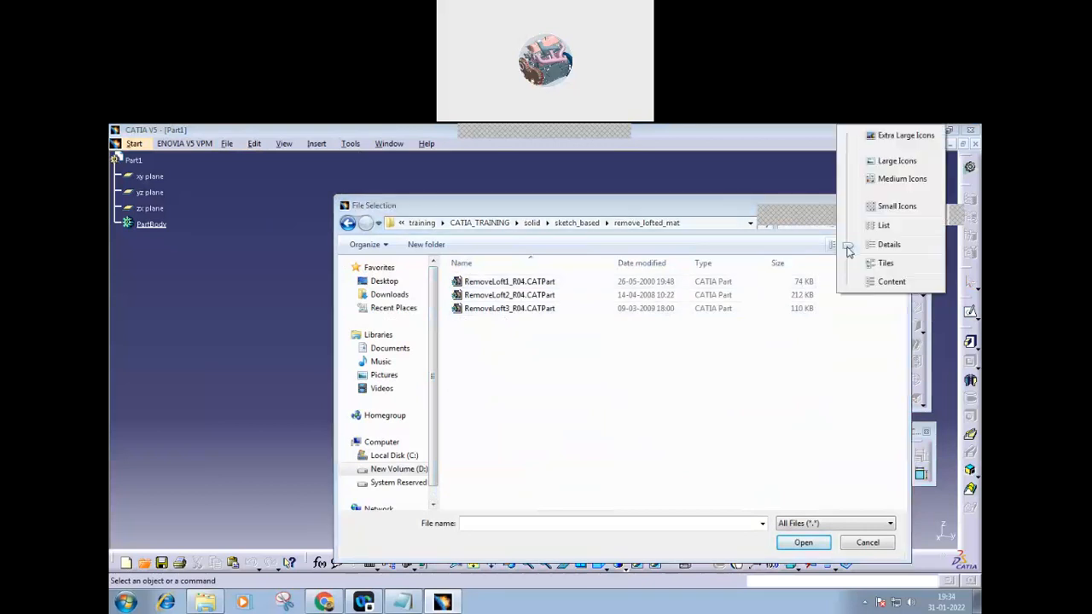
click(905, 163)
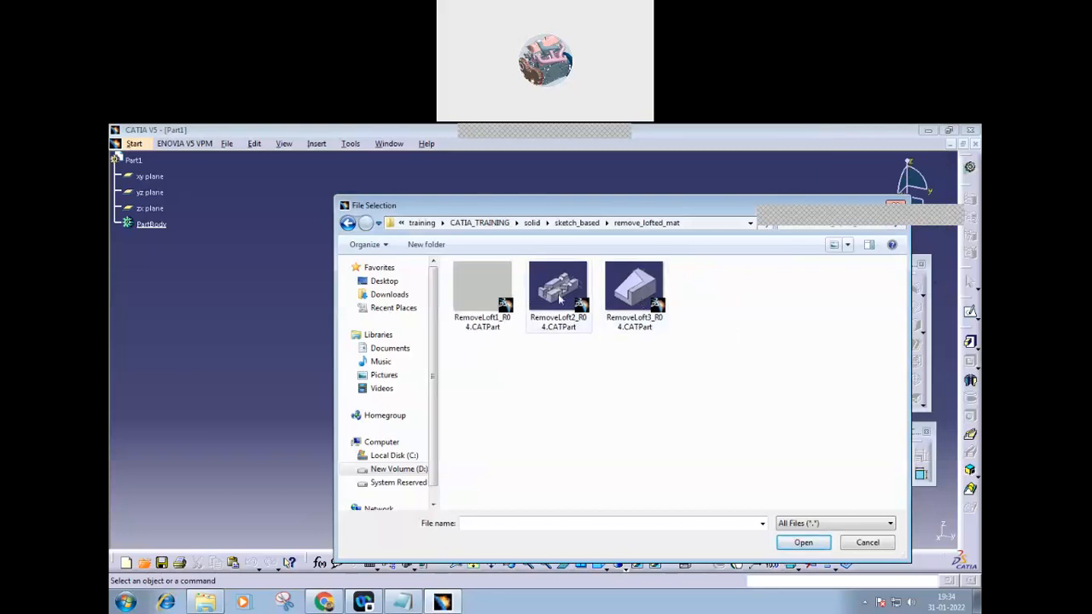
click(628, 293)
double_click(638, 320)
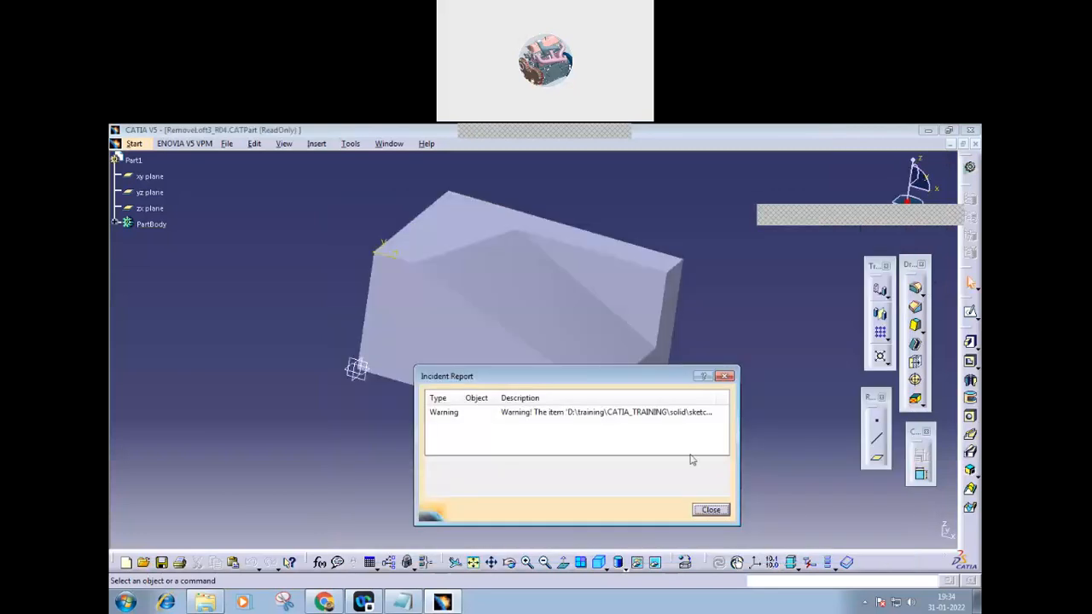
click(711, 510)
- Show all sketches and all curves of the part
middle_drag(463, 441, 474, 460)
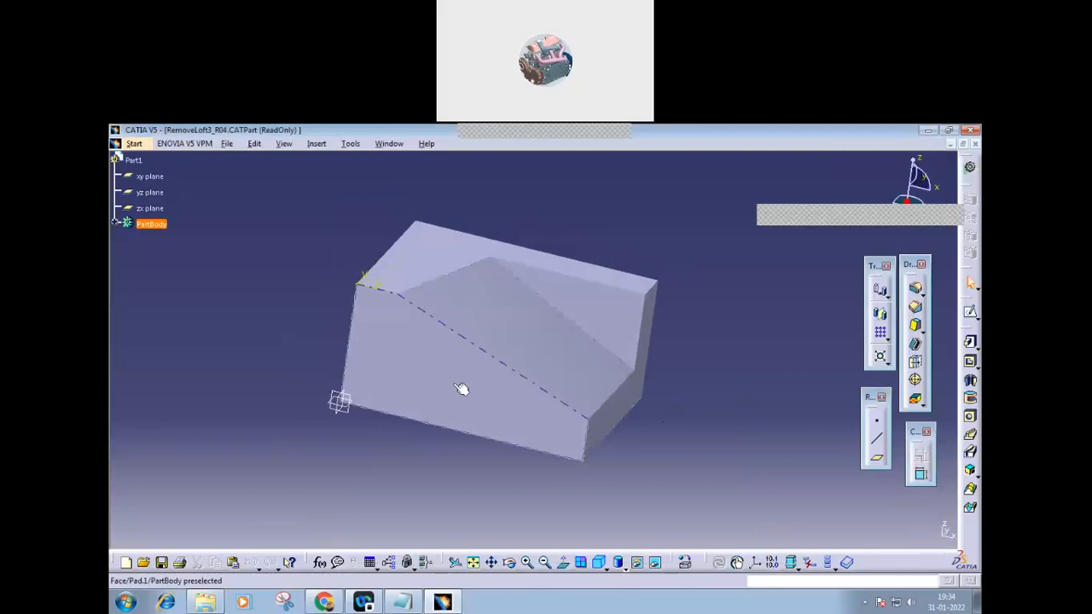
click(349, 145)
mouse_move(381, 232)
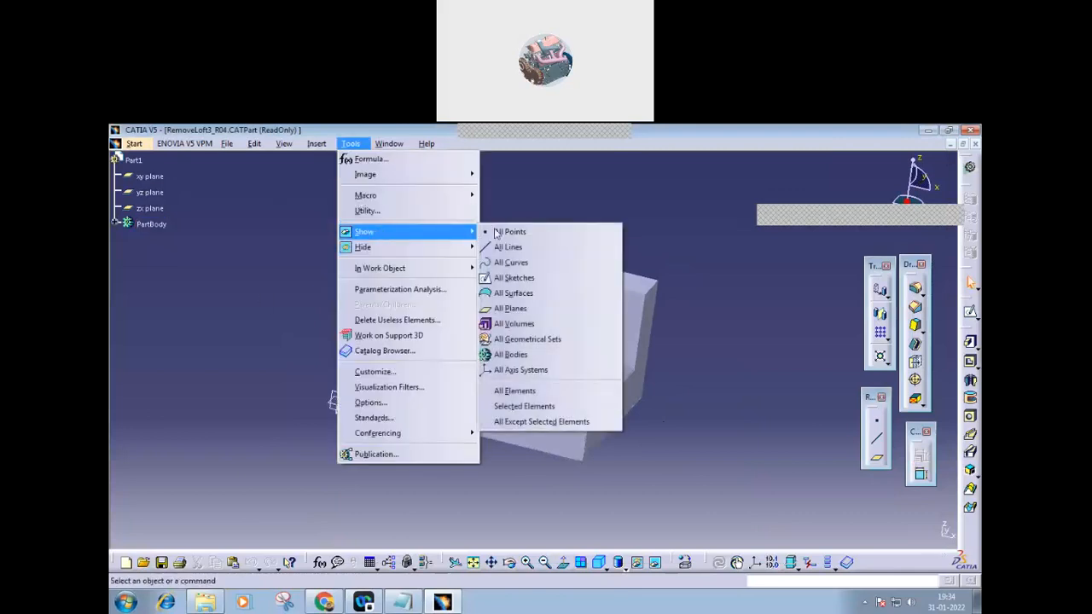
click(511, 279)
middle_drag(493, 456, 434, 302)
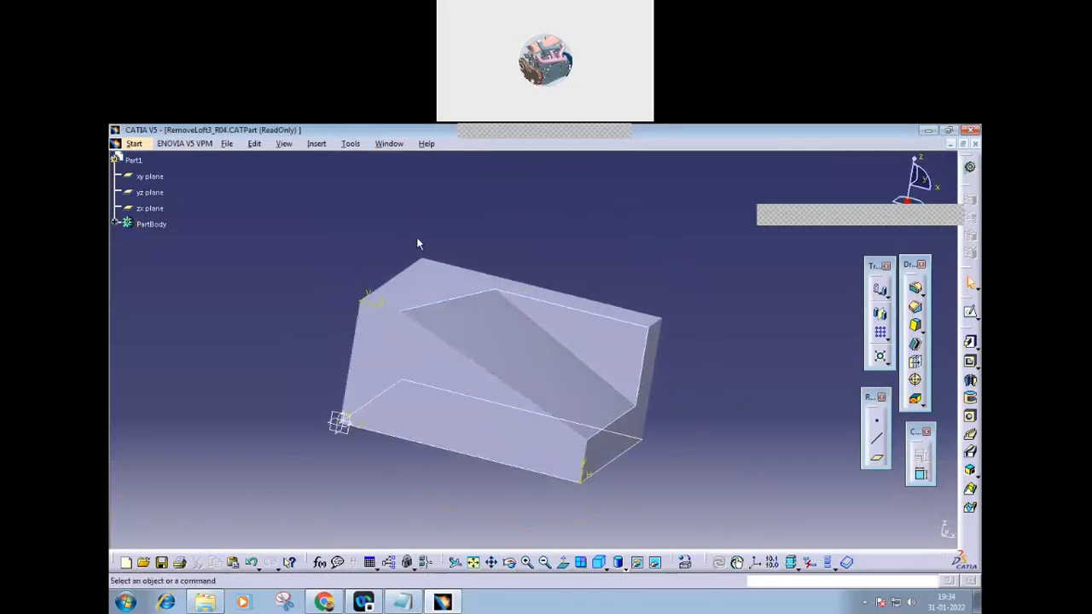
click(351, 145)
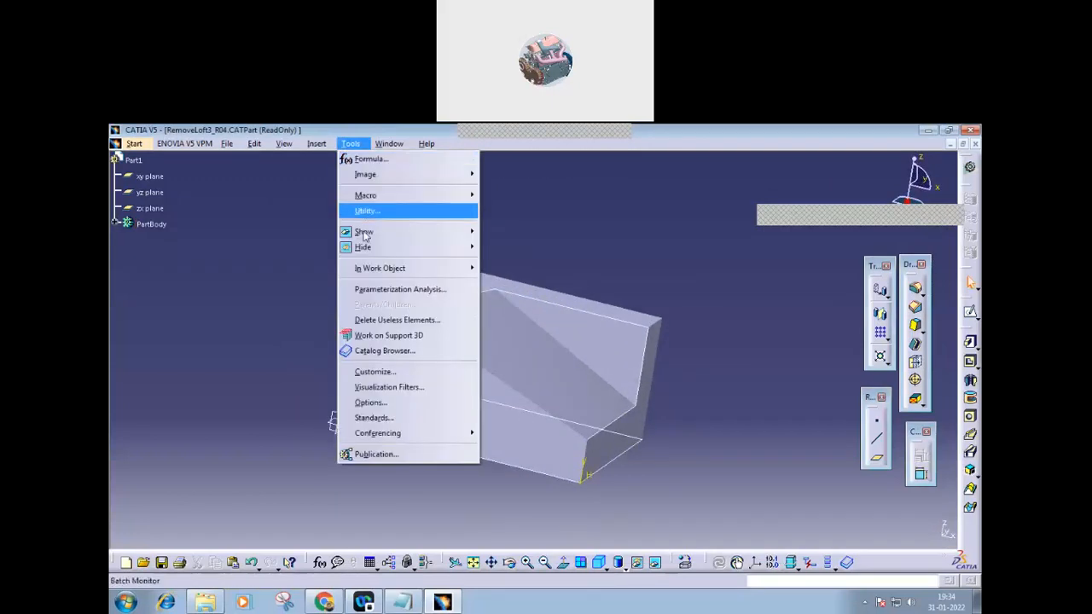
mouse_move(364, 237)
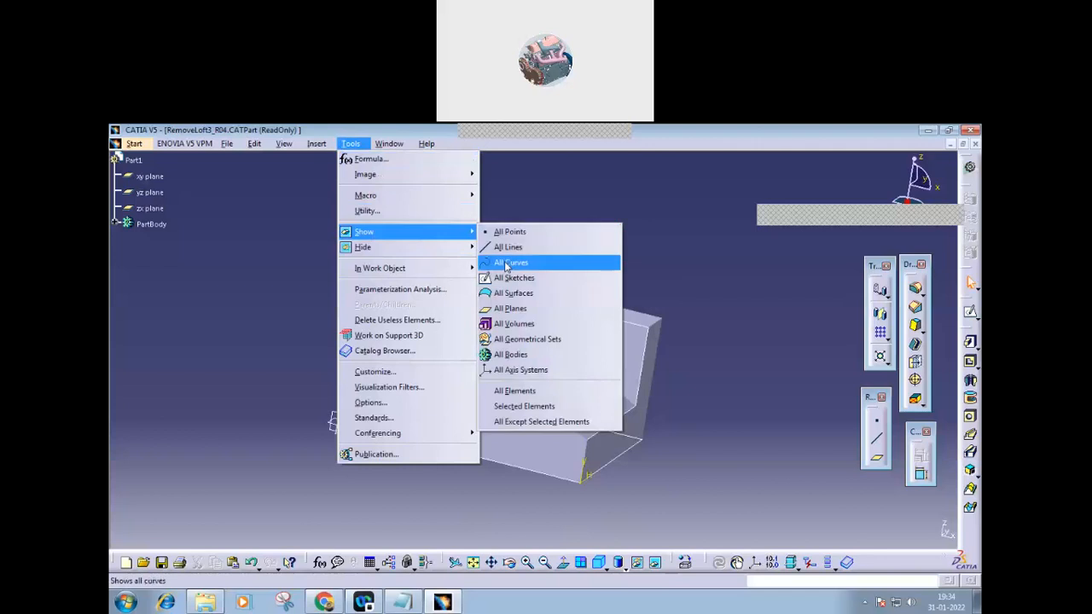
click(512, 263)
middle_drag(452, 452, 222, 324)
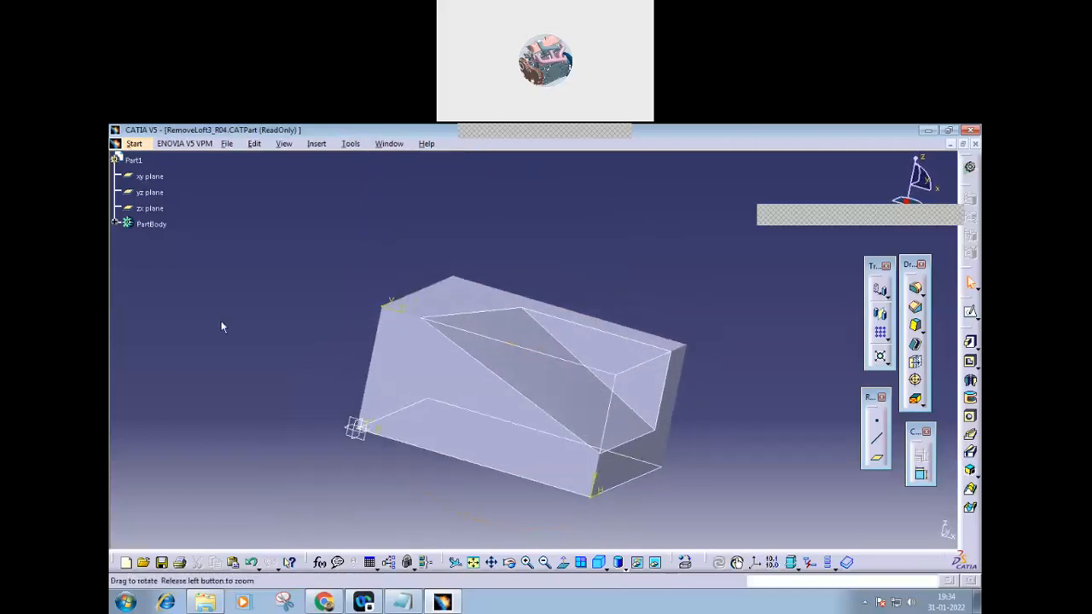
- Expand PartBody to see its features and hide Sketch.1, the base profile of the pad
click(117, 223)
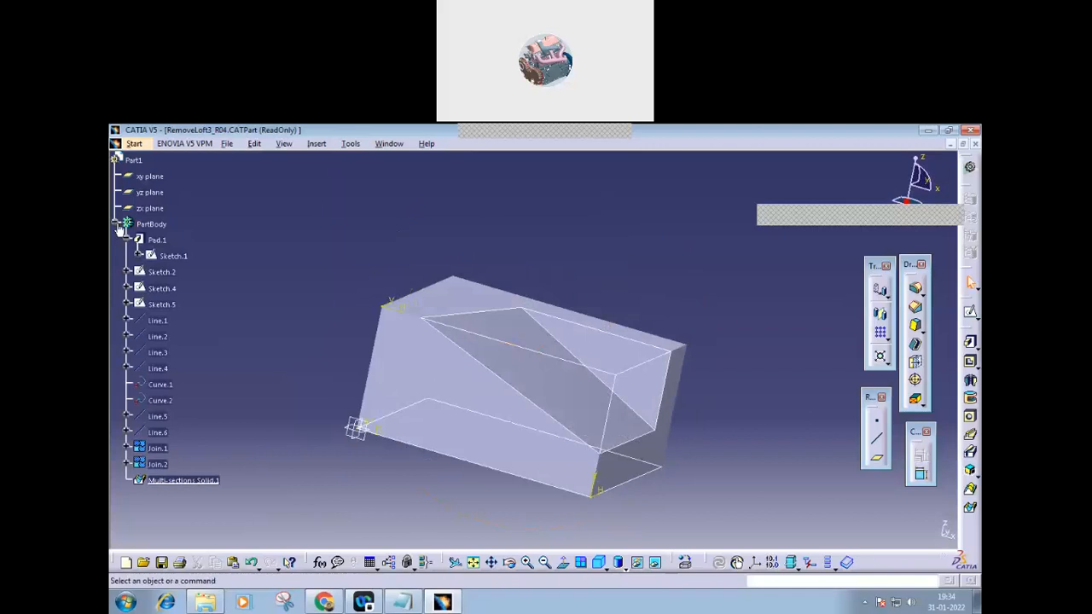
click(214, 483)
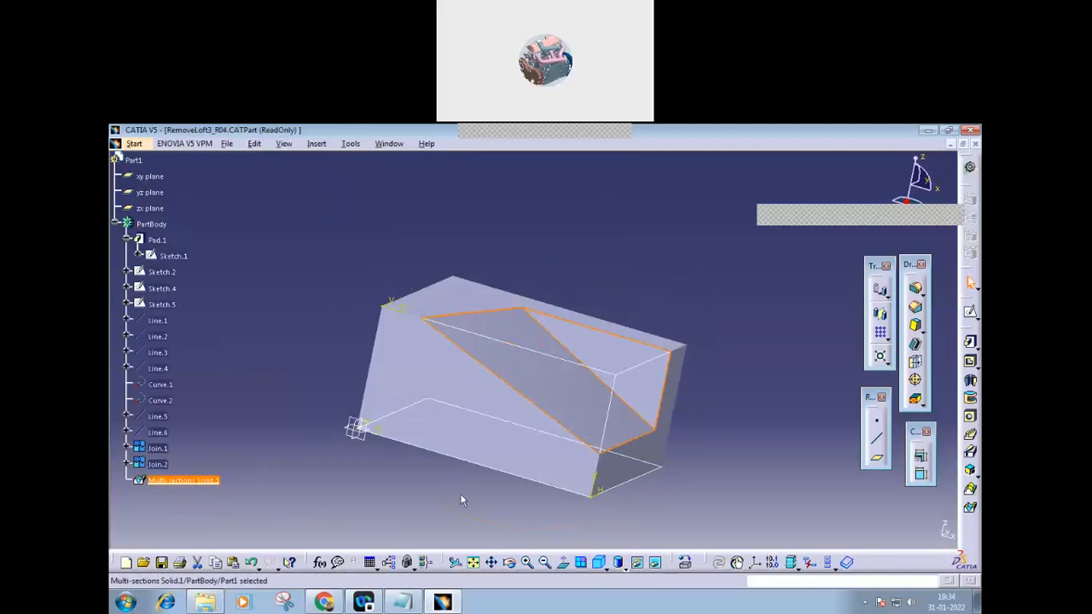
right_click(429, 407)
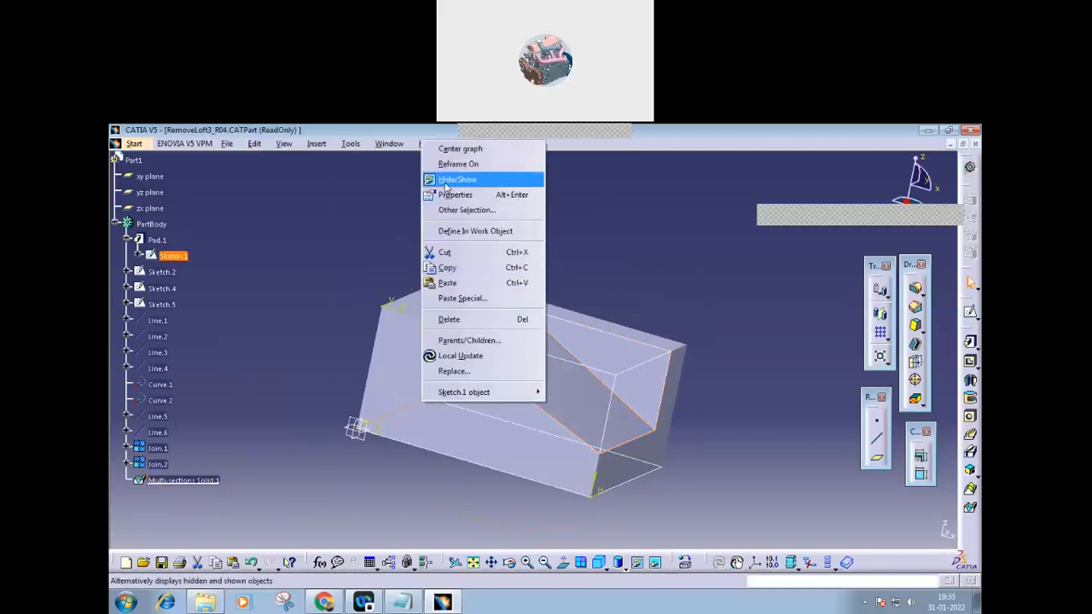
click(450, 178)
middle_drag(334, 471, 370, 471)
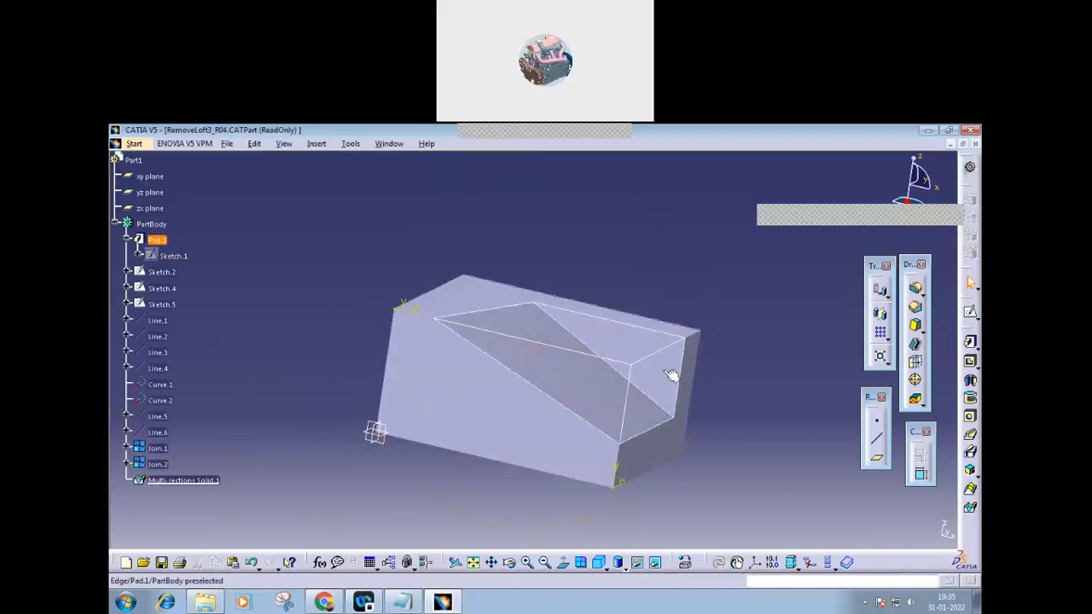
- Review the sections in the removed multi-sections solid's definition and close it without changes
double_click(195, 481)
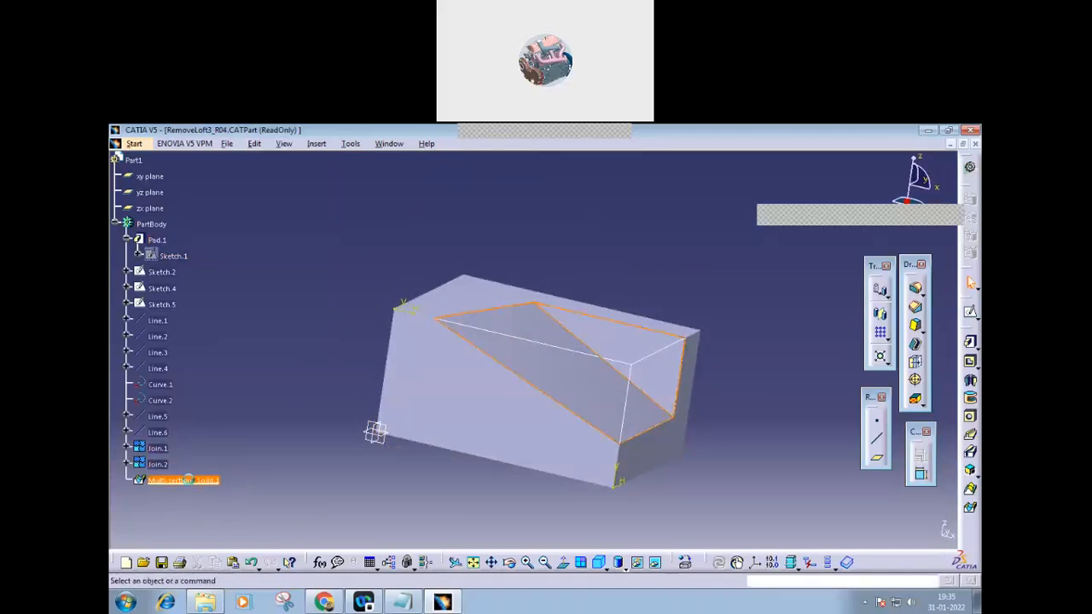
middle_drag(449, 485, 373, 478)
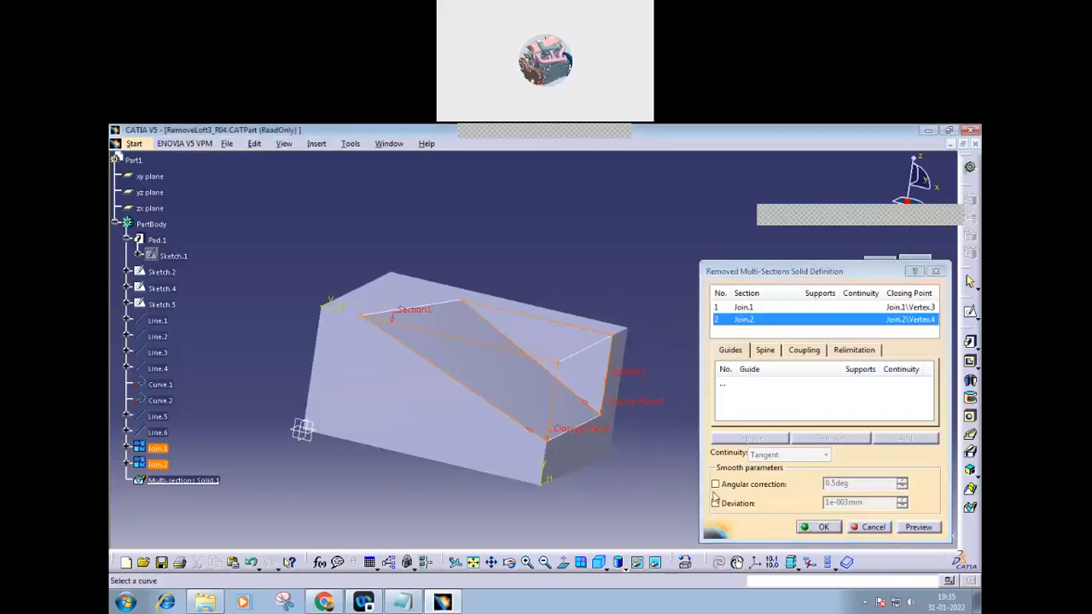
click(870, 528)
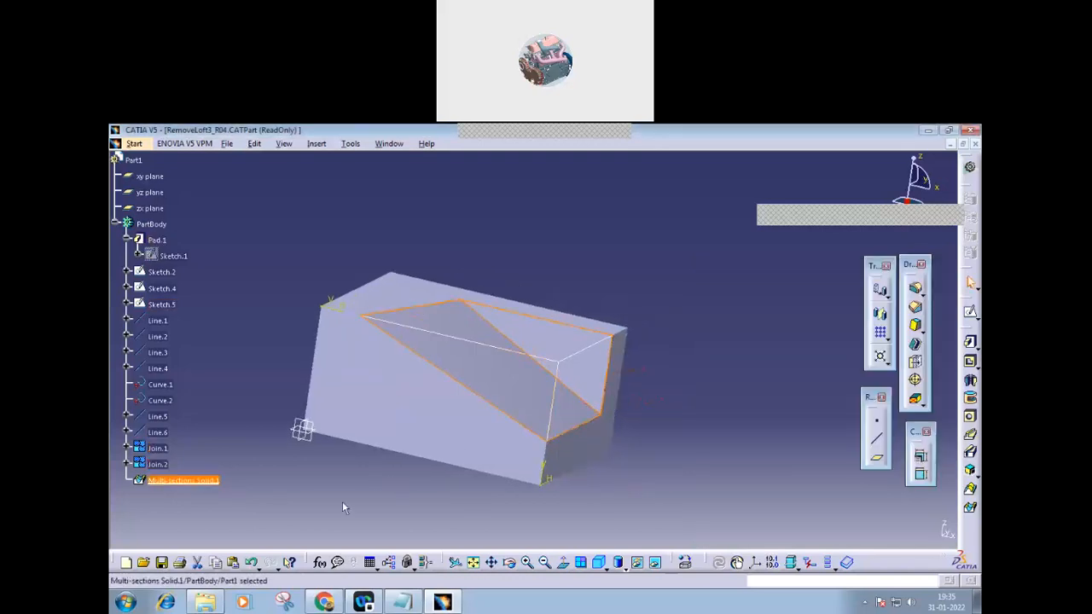
- Hide Sketch.5, Curve.1, Sketch.2 and Line.3 around the removed section of the block
right_click(591, 429)
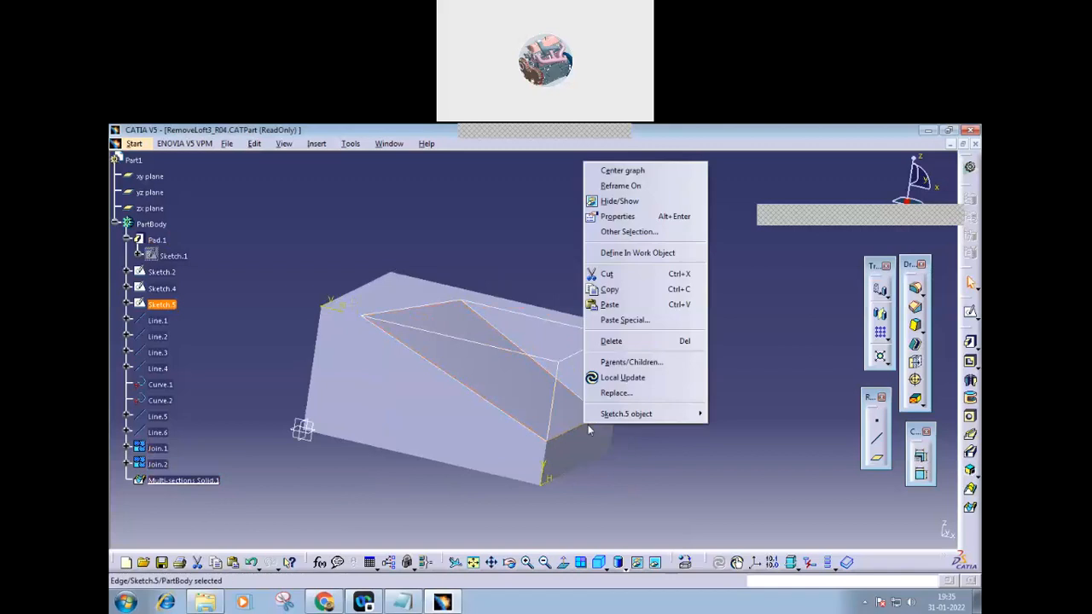
click(618, 202)
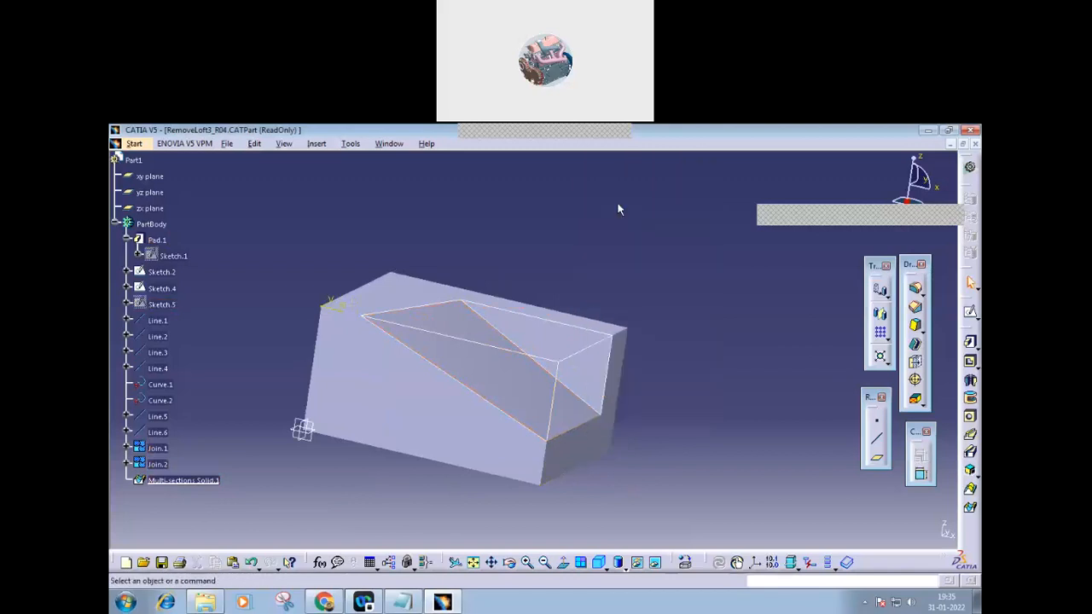
right_click(432, 309)
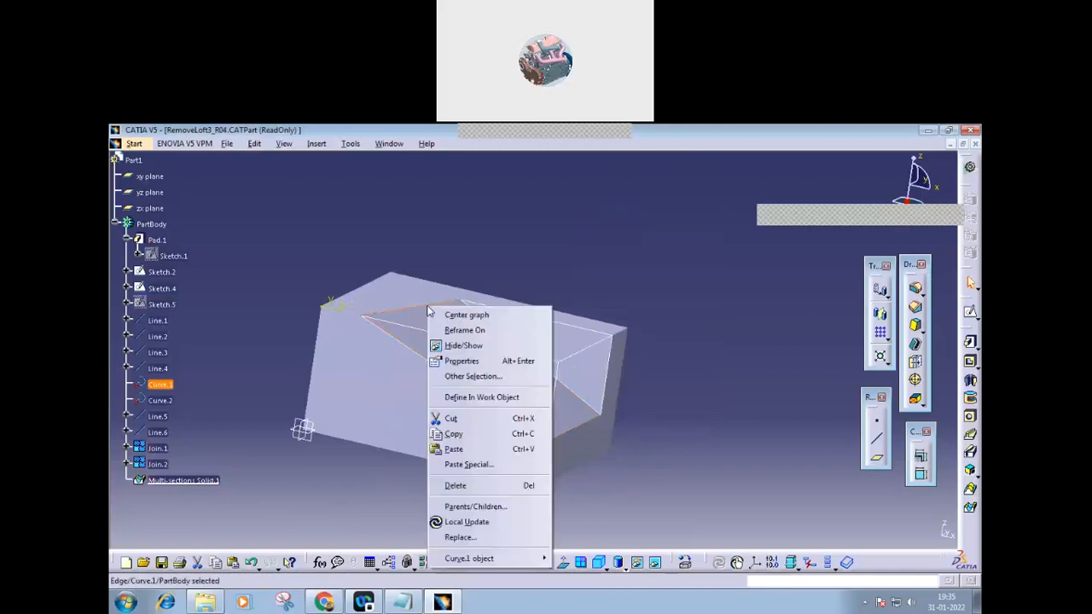
click(459, 345)
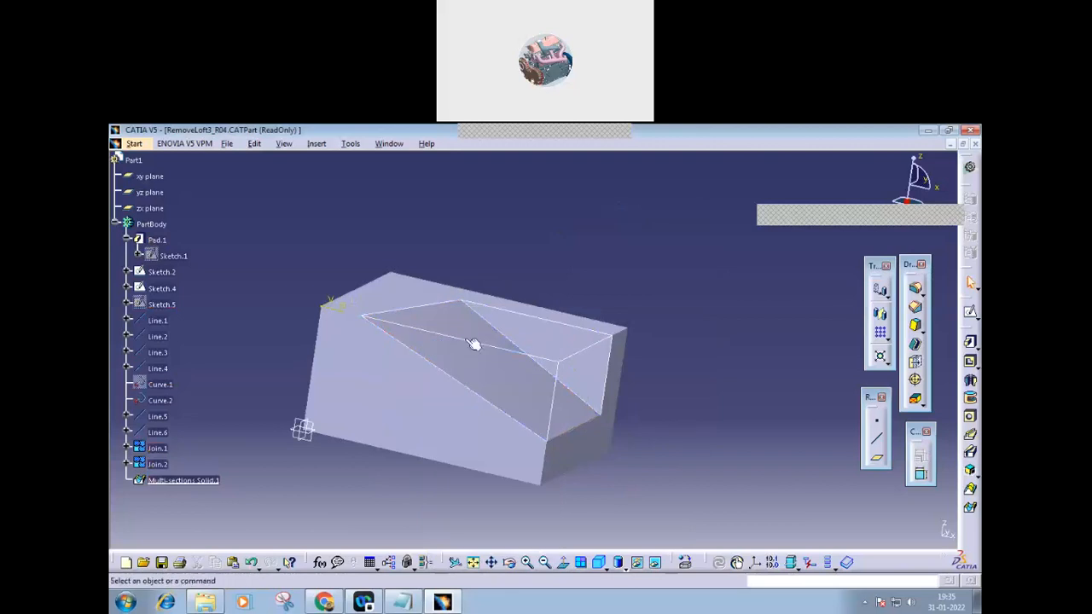
right_click(418, 305)
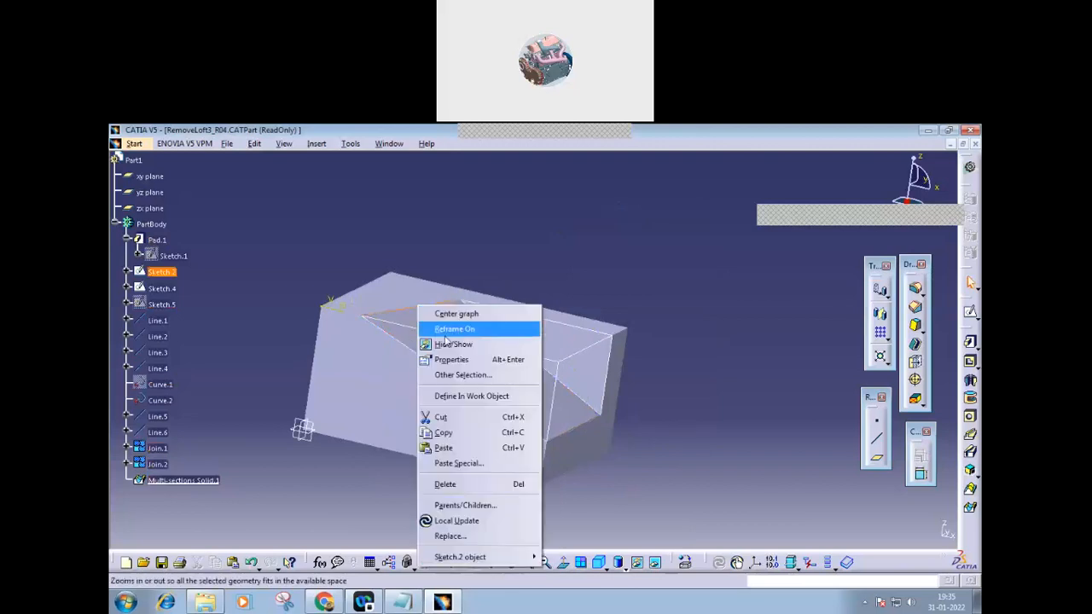
click(449, 345)
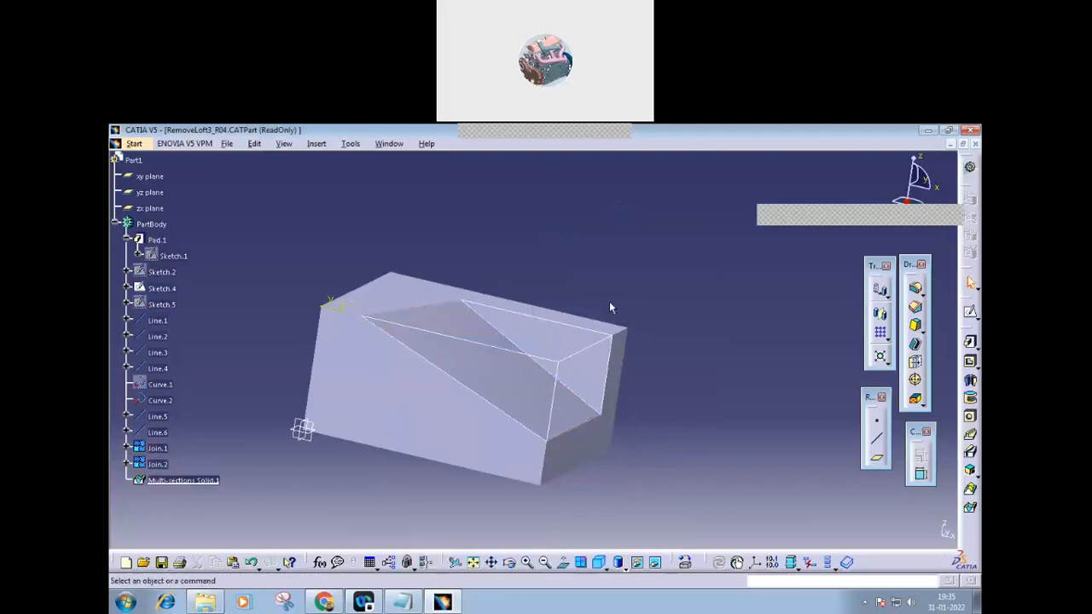
right_click(585, 359)
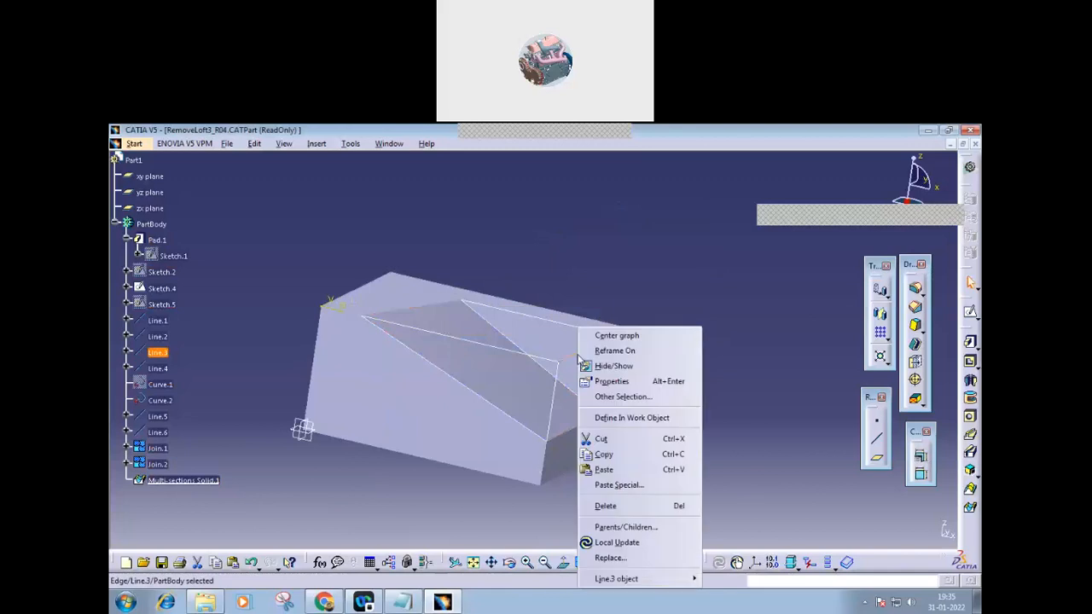
click(615, 366)
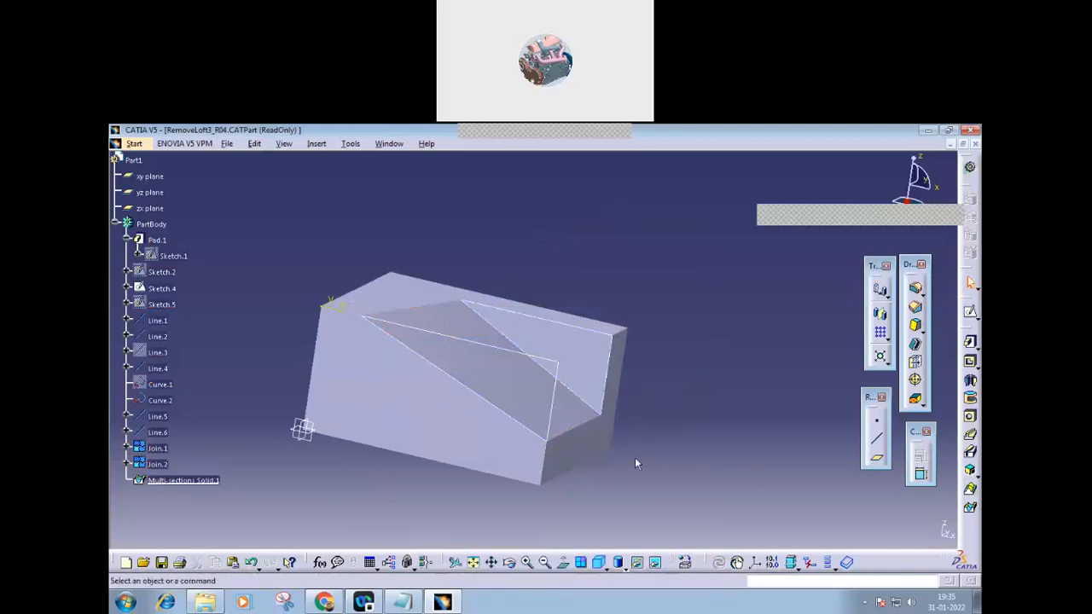
- Define Join.2 as the in-work object to view the block before the material removal
middle_drag(432, 474, 381, 438)
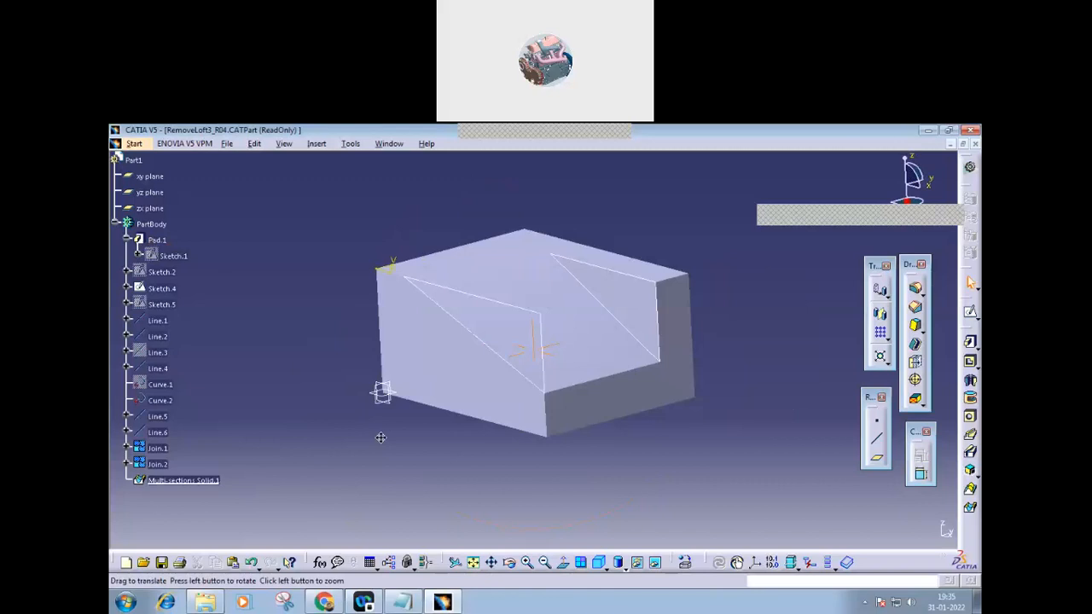
middle_drag(380, 438, 380, 437)
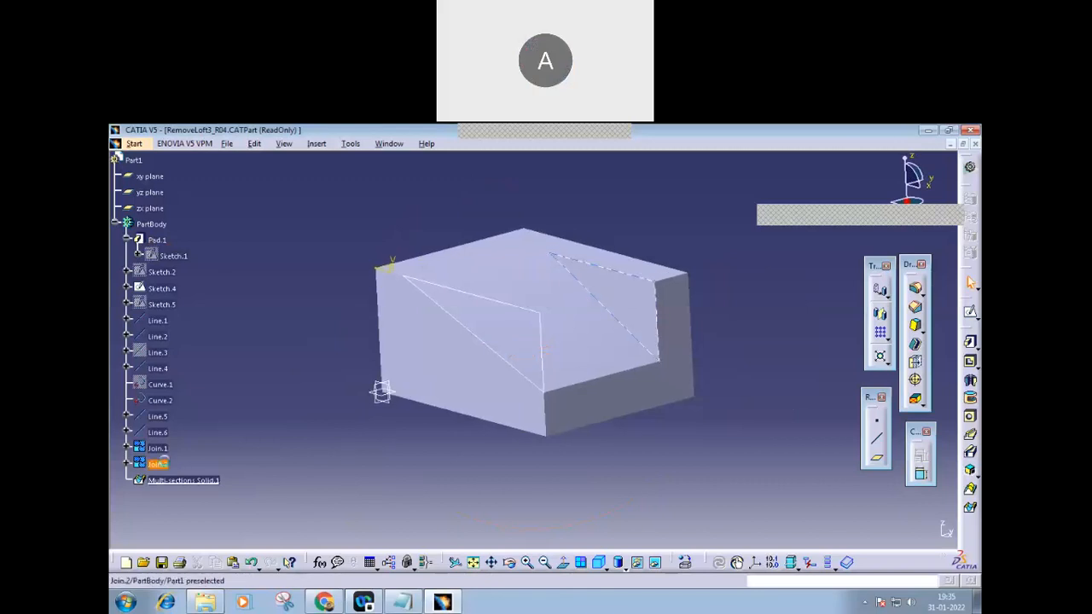
right_click(170, 464)
click(218, 292)
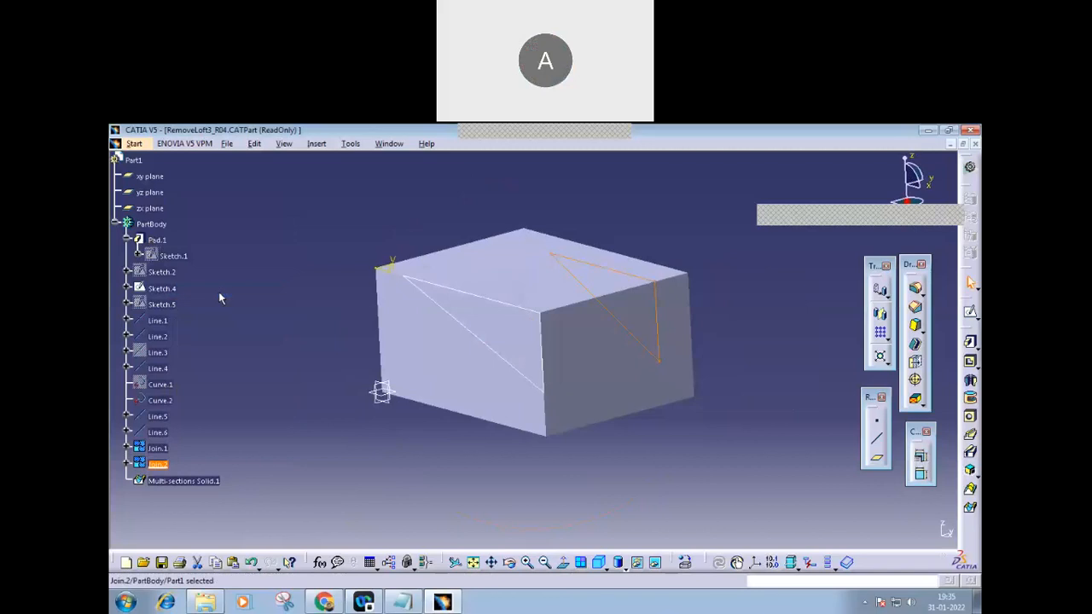
- Review the elements joined in Join.2's definition and close it without changes
middle_drag(414, 418, 650, 402)
middle_drag(633, 441, 689, 419)
double_click(711, 356)
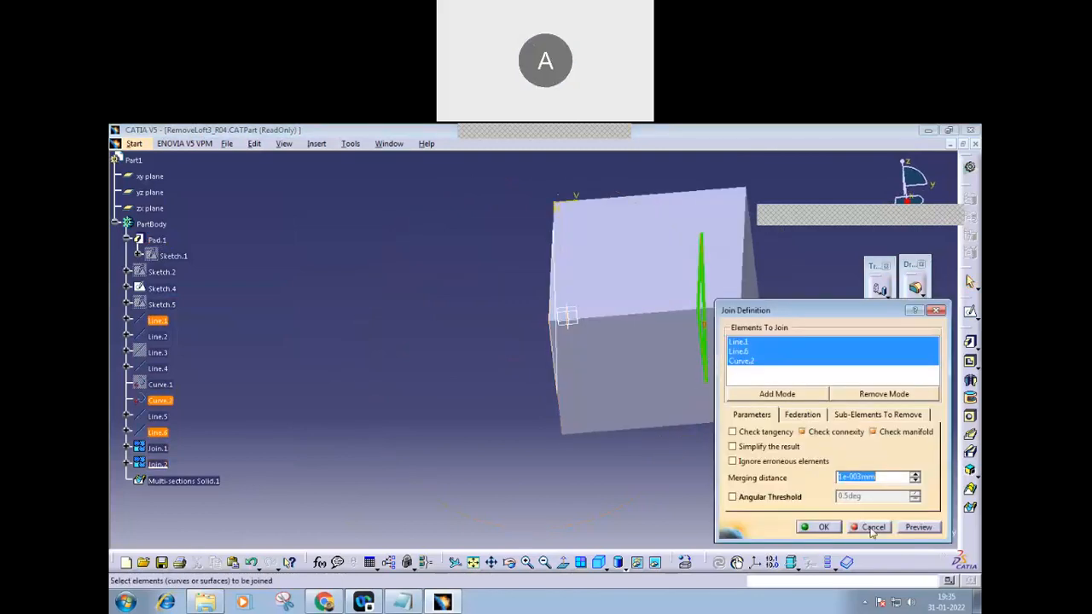
click(871, 529)
- Examine the block and the two triangular joined sections, Join.1 and Join.2, from several sides
mouse_move(573, 464)
middle_down()
mouse_move(639, 438)
mouse_move(487, 480)
mouse_move(588, 453)
middle_up()
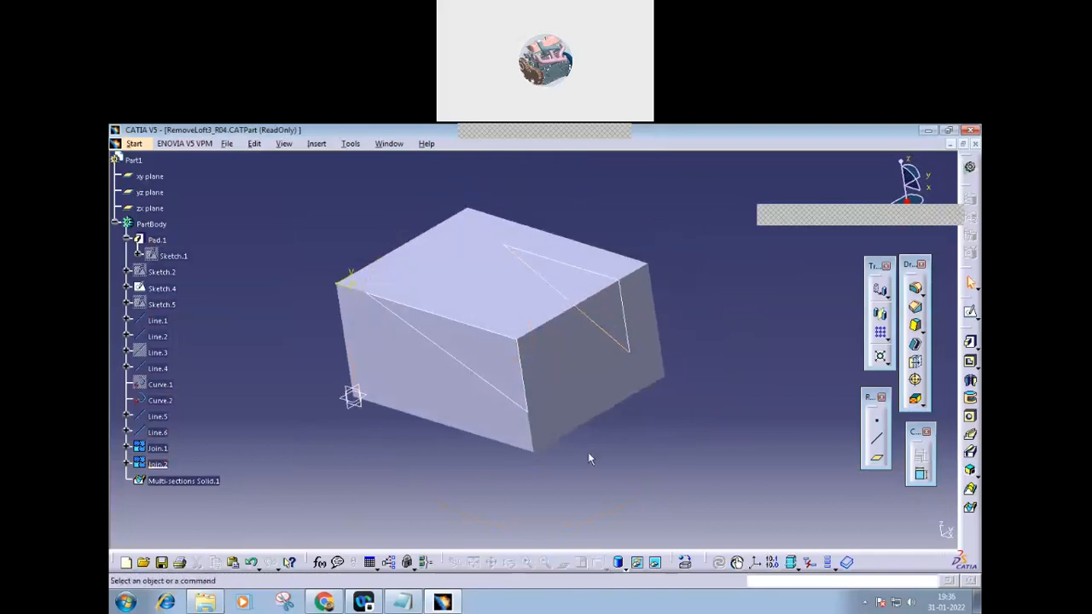
middle_drag(581, 475, 594, 486)
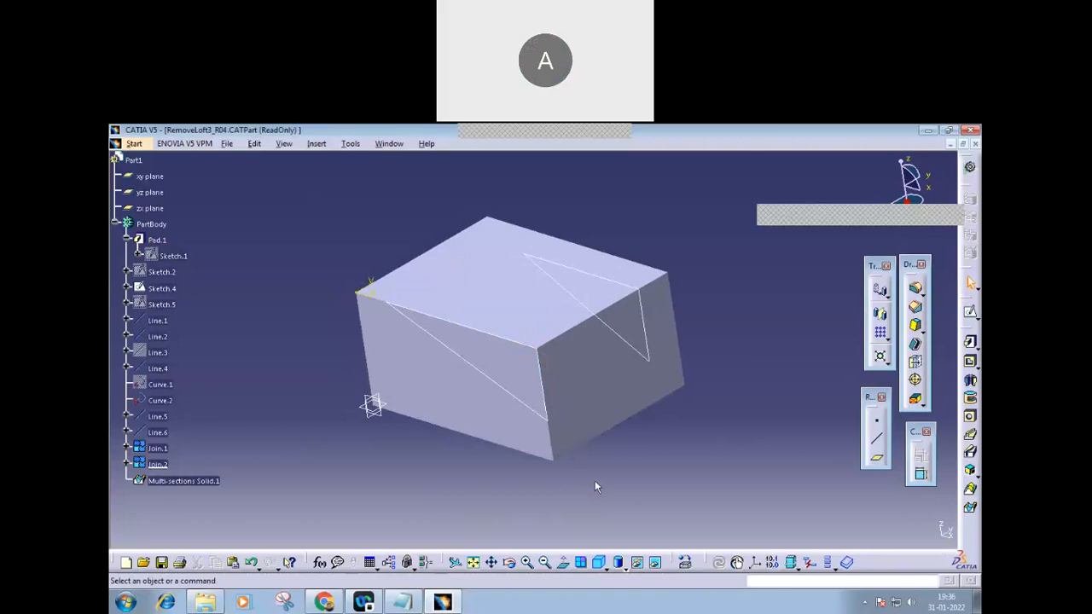
middle_drag(613, 474, 619, 468)
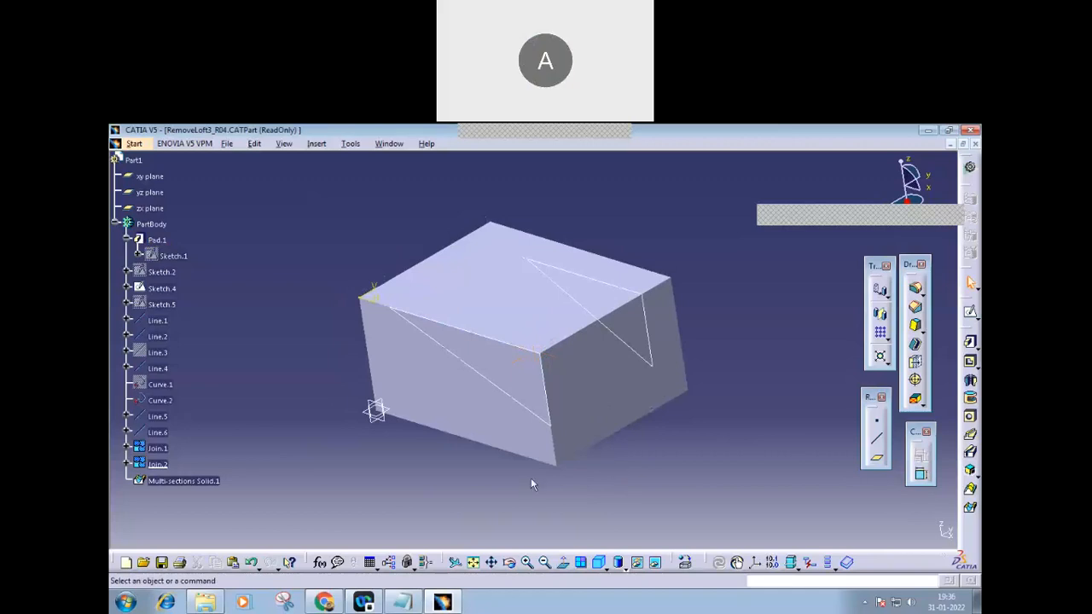
middle_drag(432, 484, 444, 498)
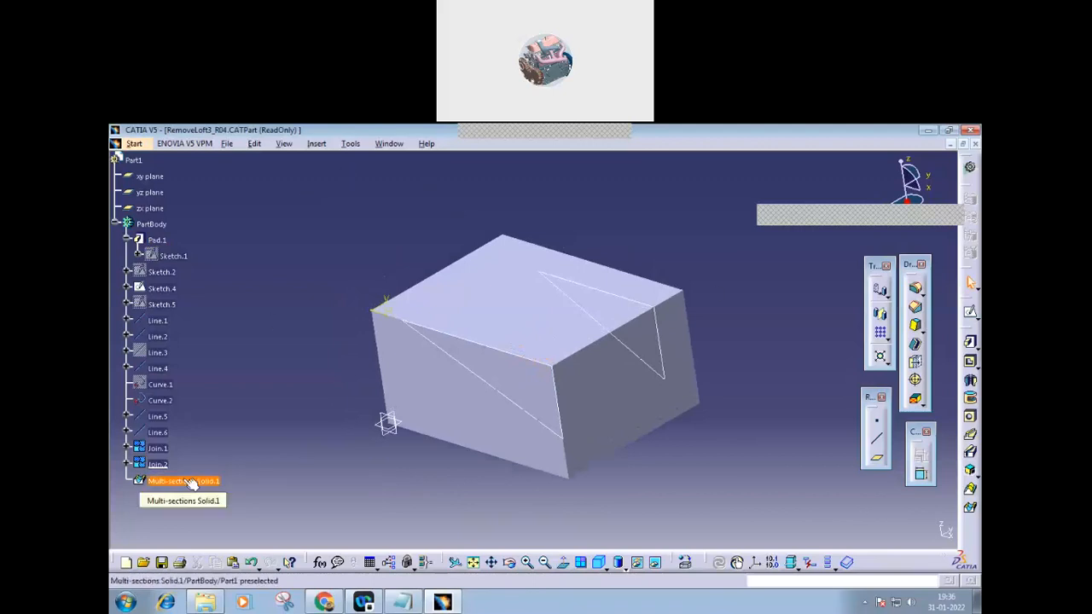
middle_drag(611, 474, 747, 395)
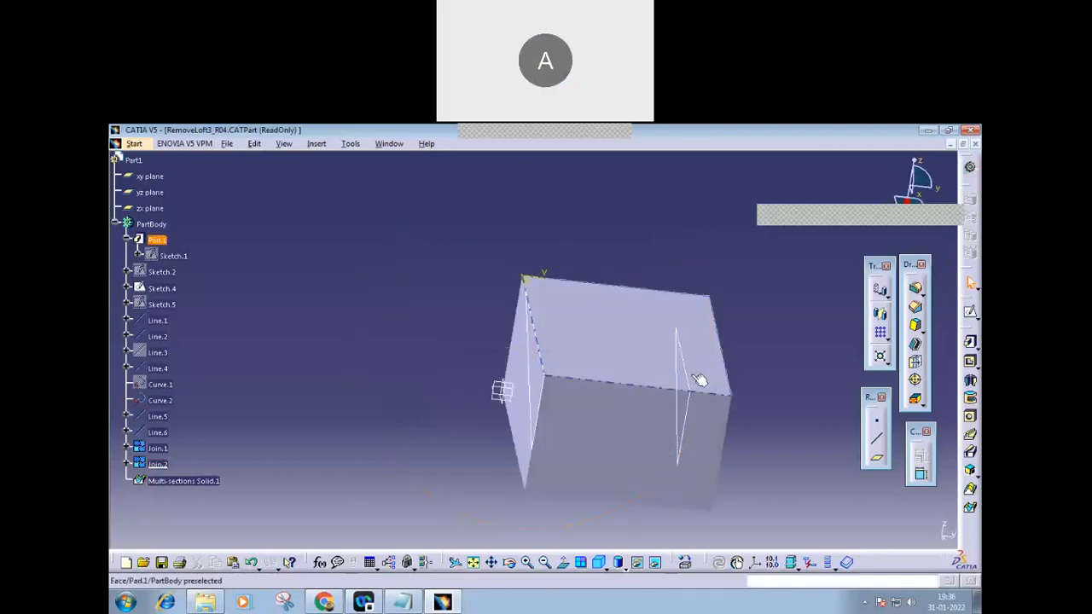
middle_drag(669, 396, 658, 396)
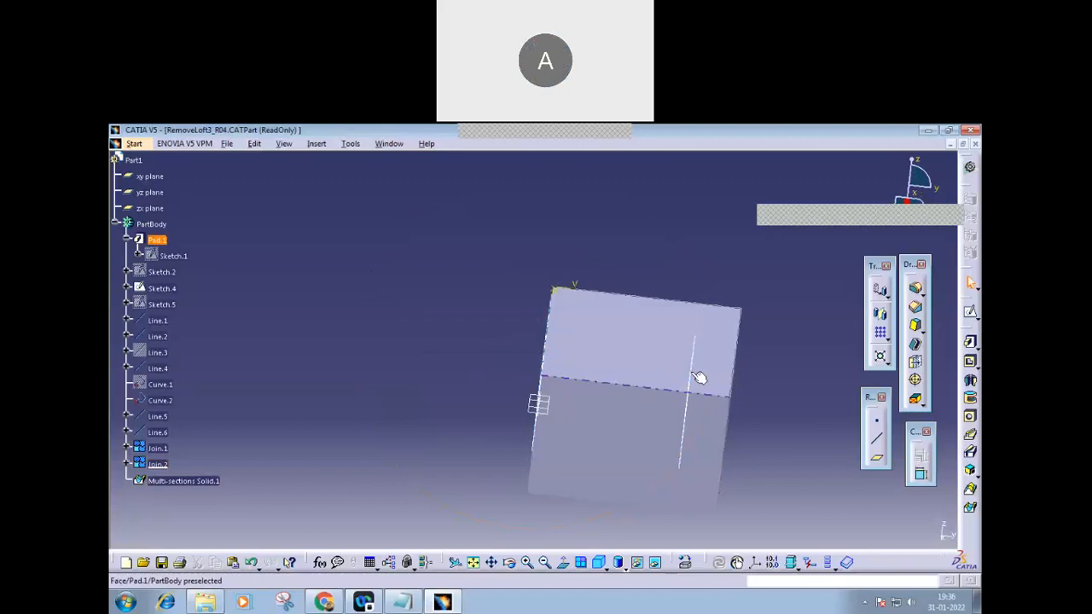
middle_drag(793, 424, 679, 411)
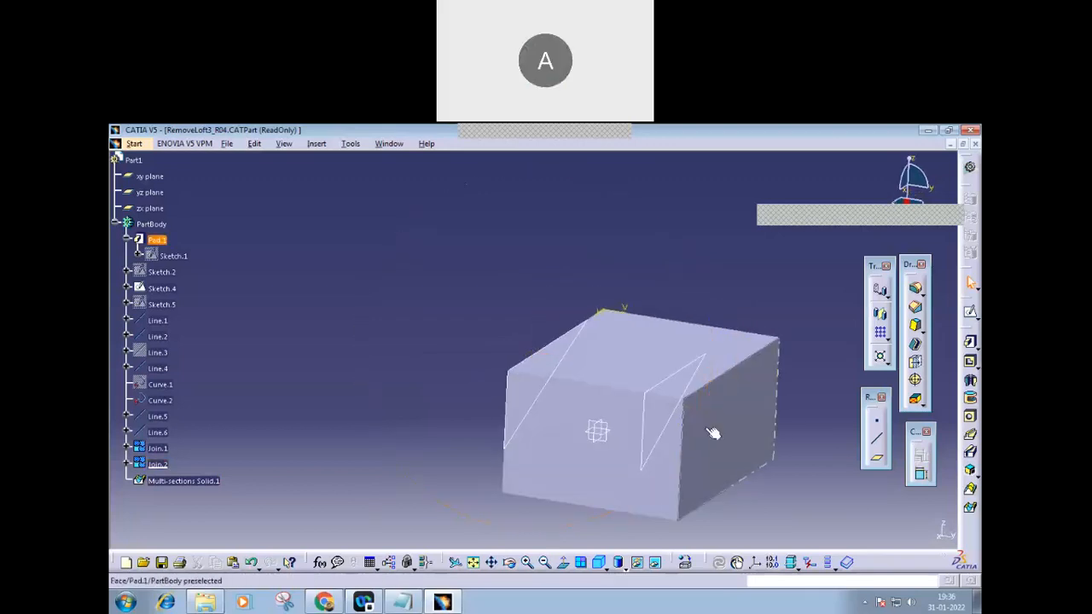
middle_drag(495, 436, 611, 437)
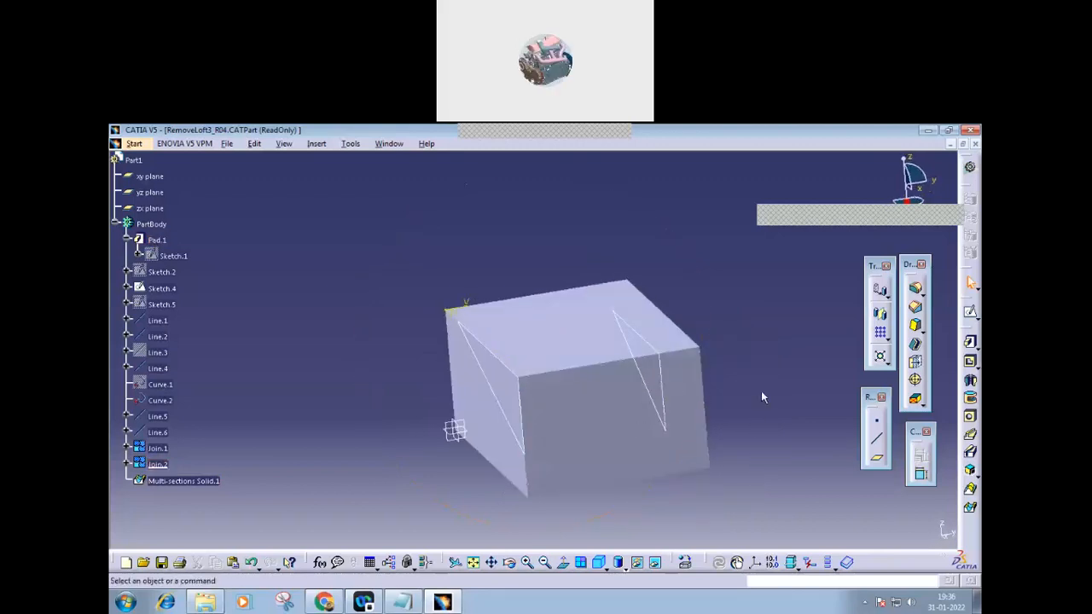
middle_drag(760, 392, 681, 415)
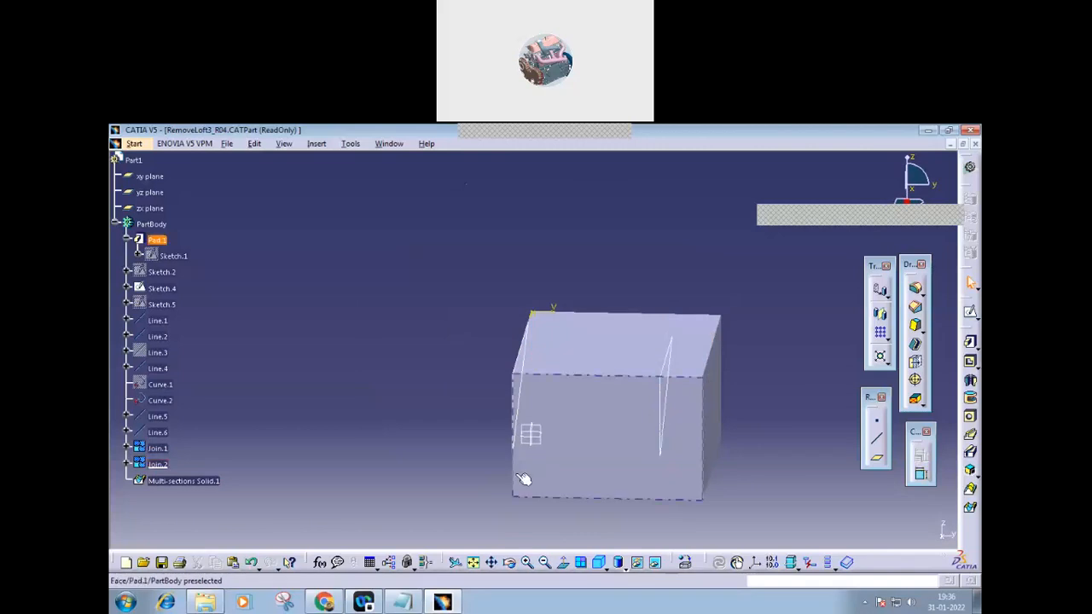
- Review the definitions of Pad.1 and Join.2 and close each without changes
double_click(658, 480)
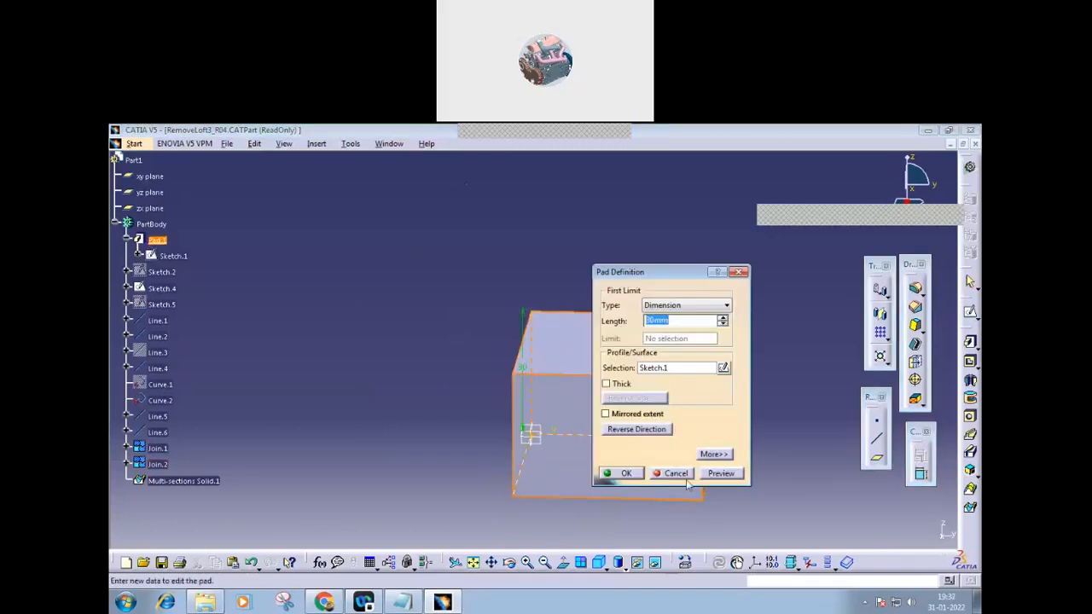
click(678, 475)
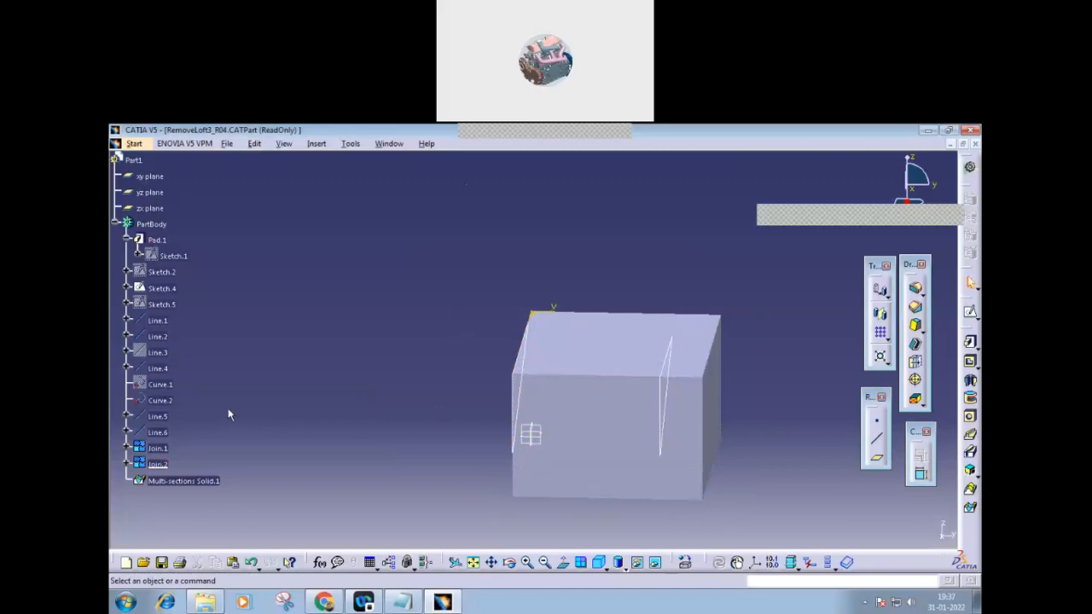
double_click(667, 403)
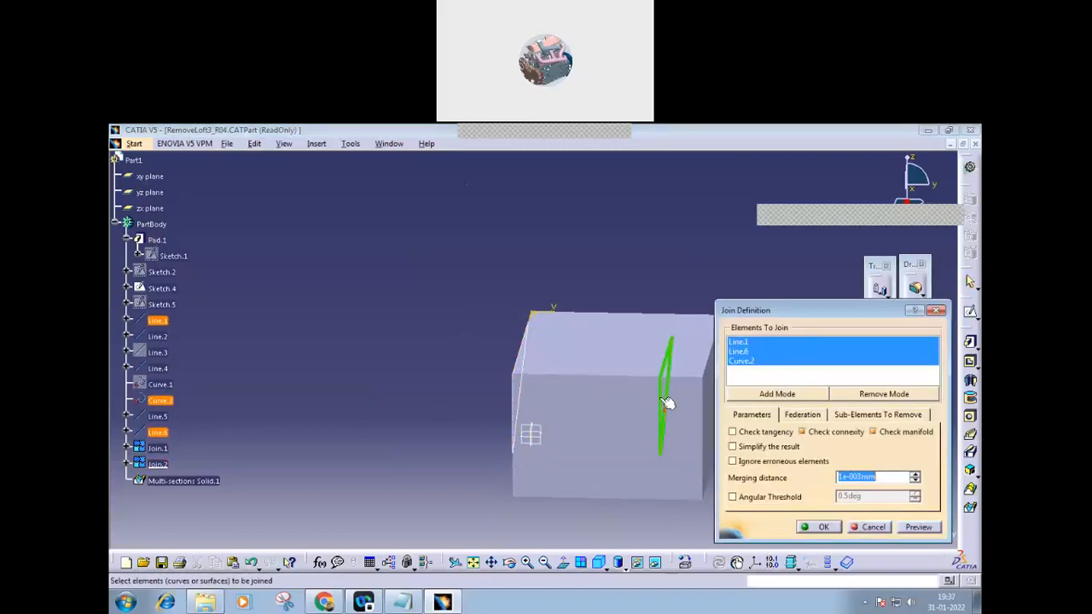
click(871, 527)
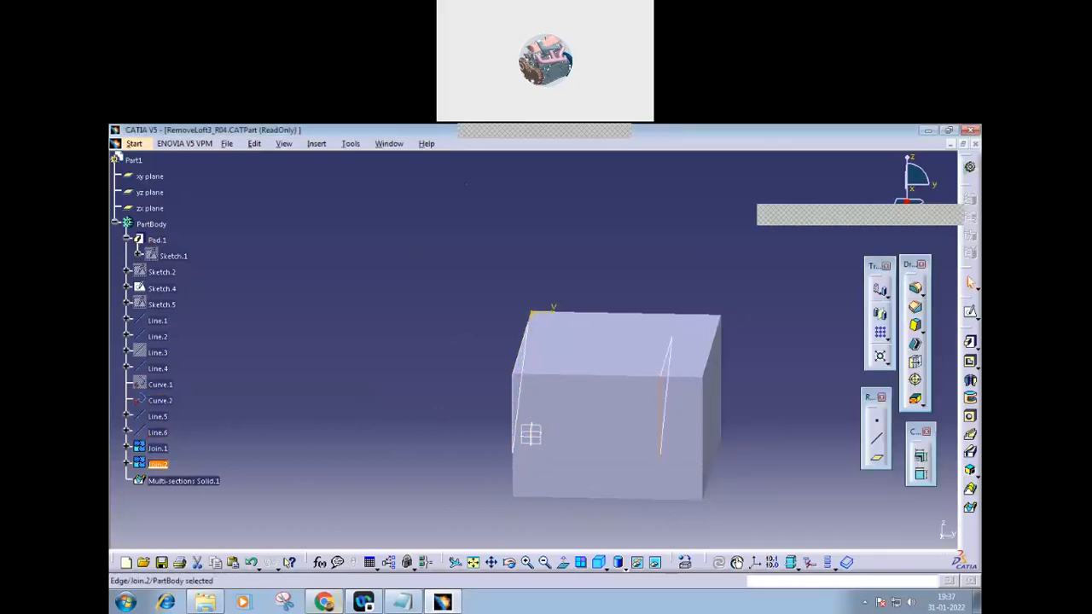
click(463, 431)
- Start a removed multi-sections solid on the block with Join.1 and Join.2 as its sections
middle_drag(463, 430, 539, 449)
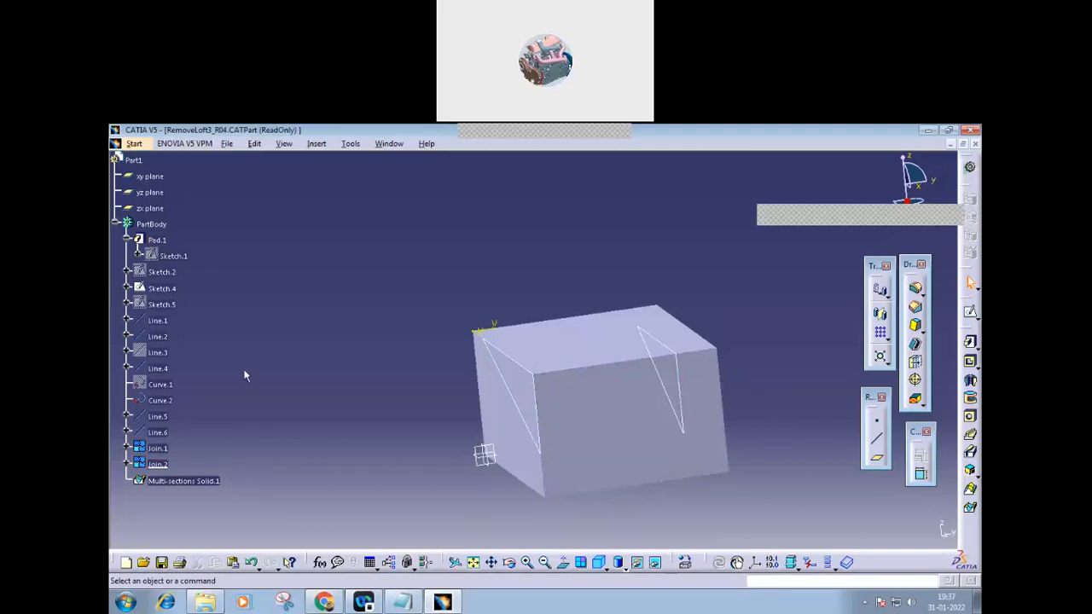
middle_drag(399, 356, 452, 369)
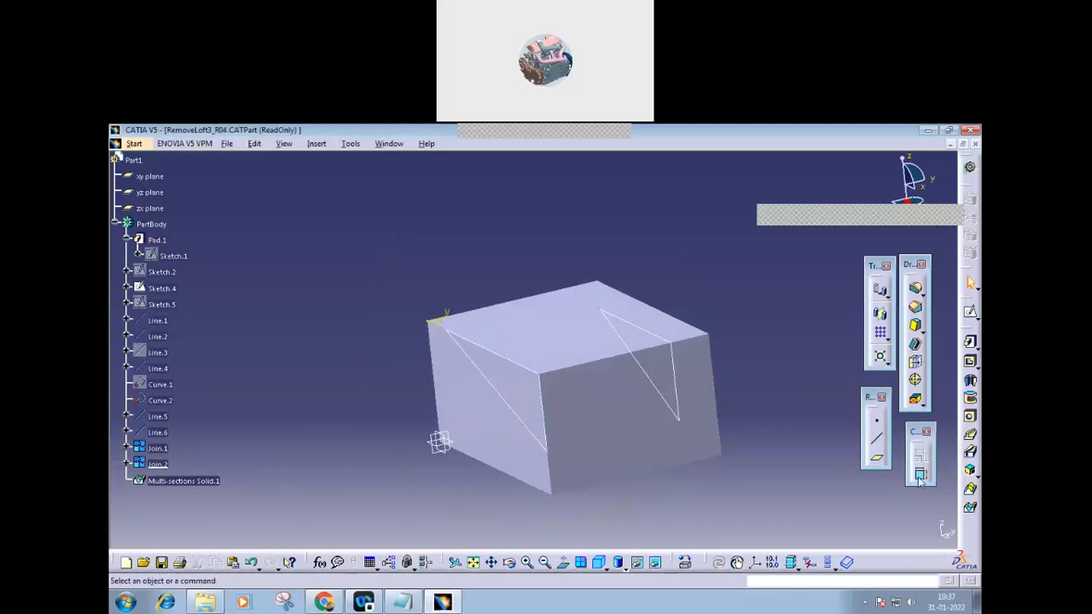
click(970, 509)
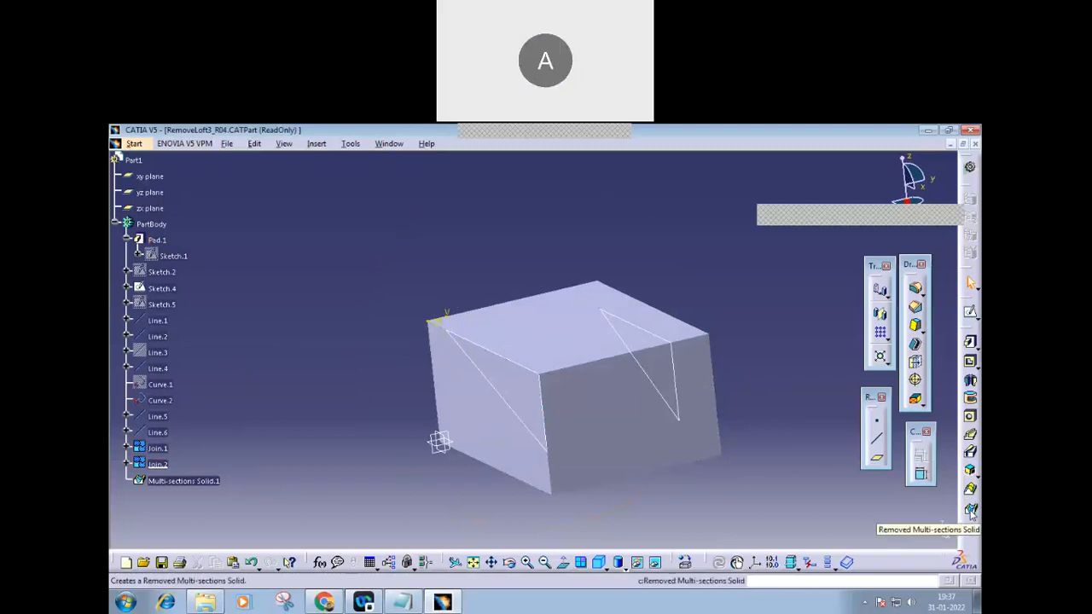
click(536, 437)
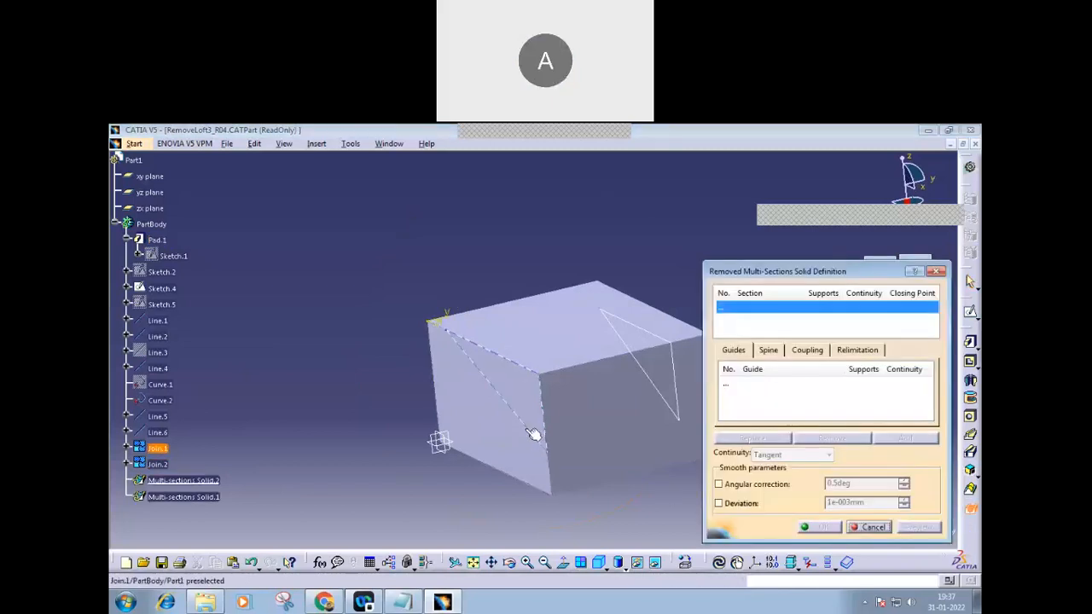
click(669, 401)
middle_drag(666, 466, 613, 454)
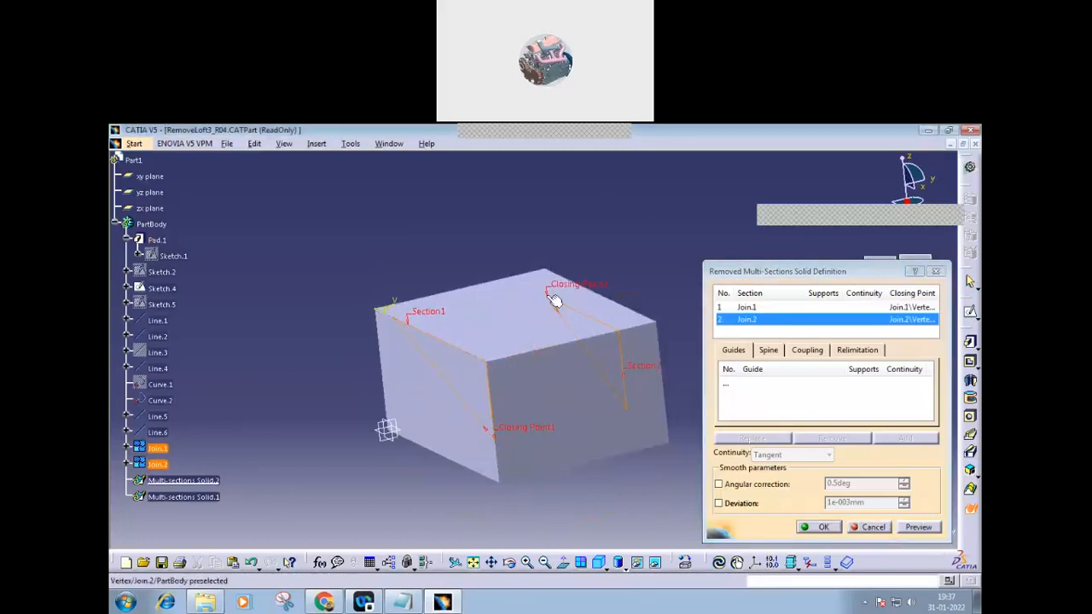
- Move Section2's closing point to the lowest vertex of Join.2, preview the material removal and cancel the definition
click(633, 410)
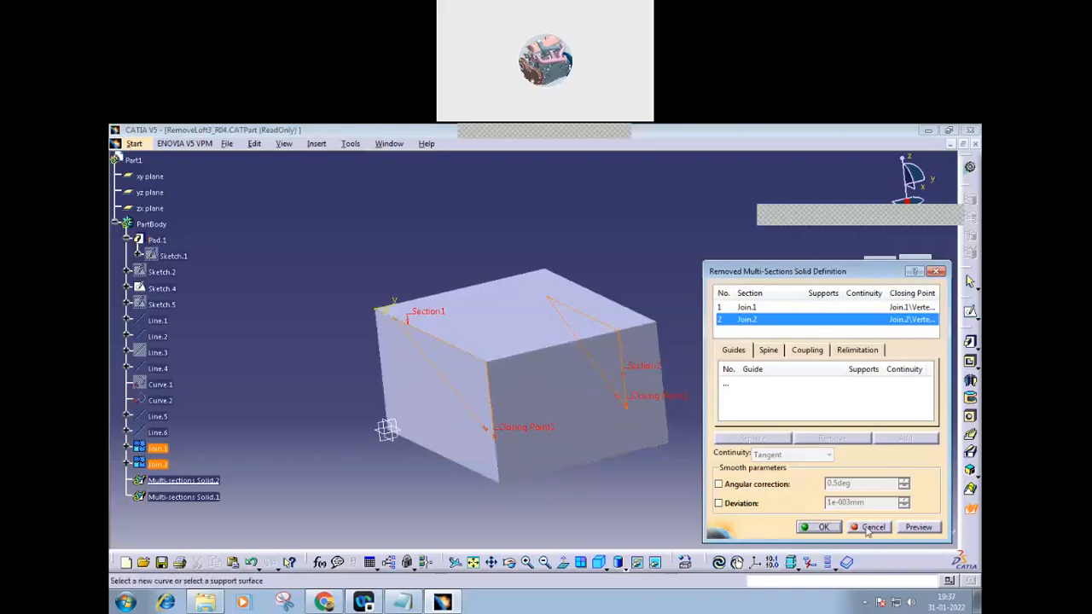
click(911, 527)
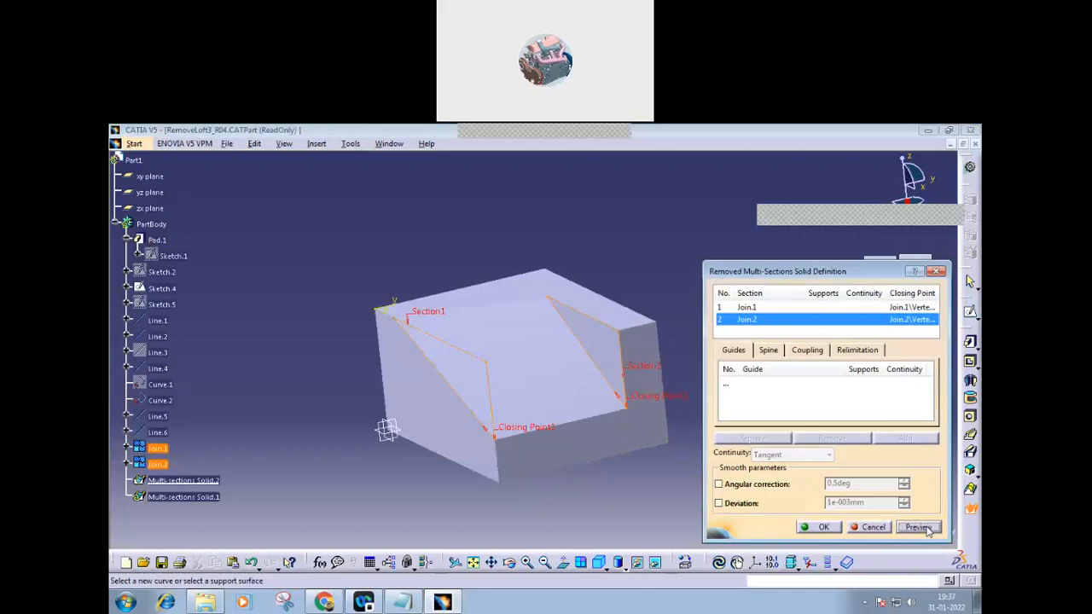
click(879, 527)
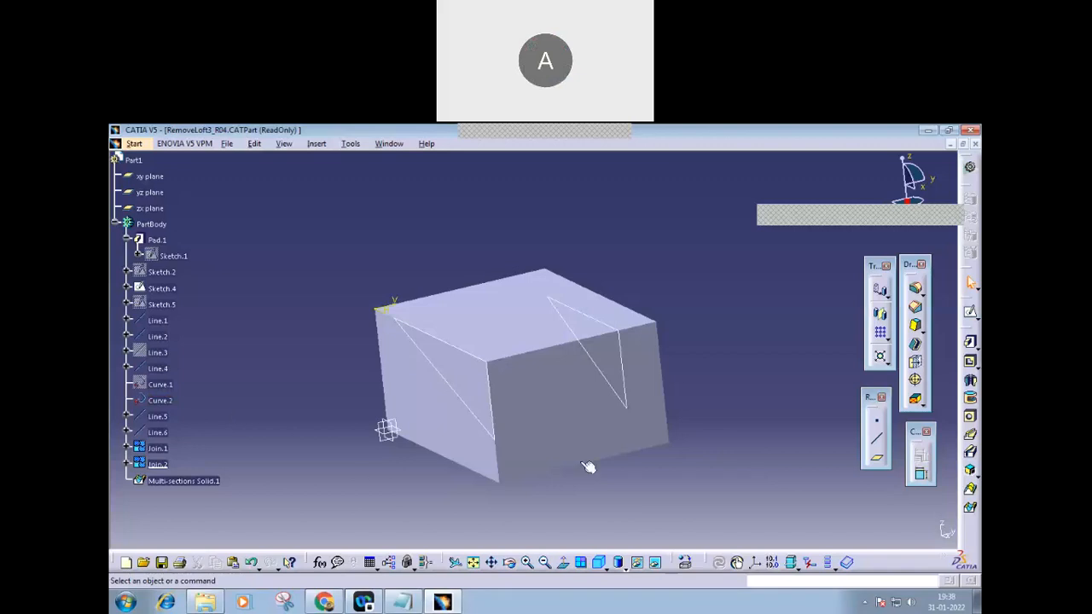
click(620, 393)
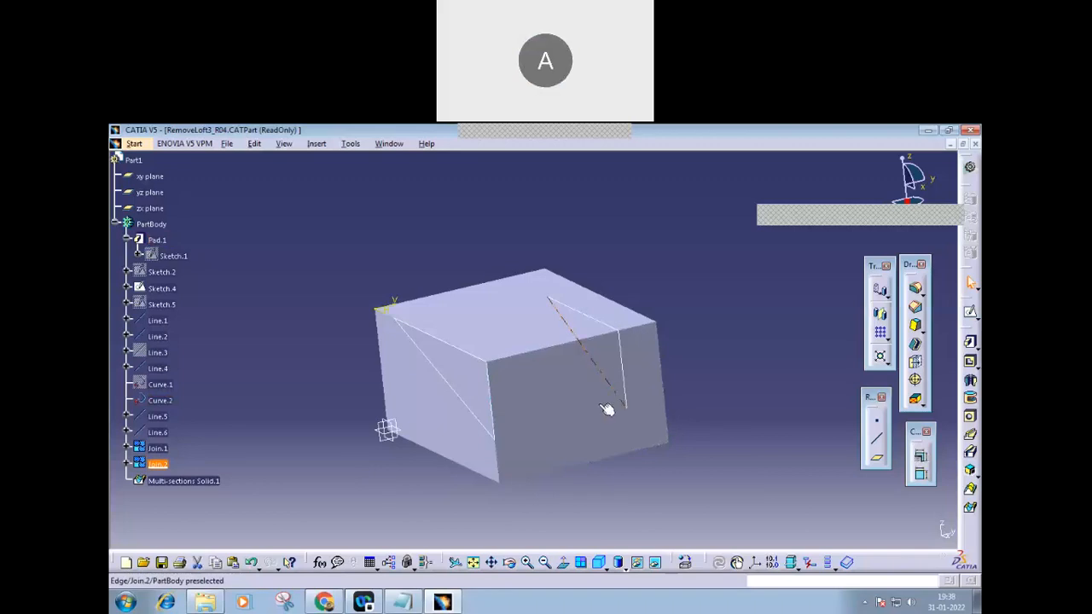
click(310, 513)
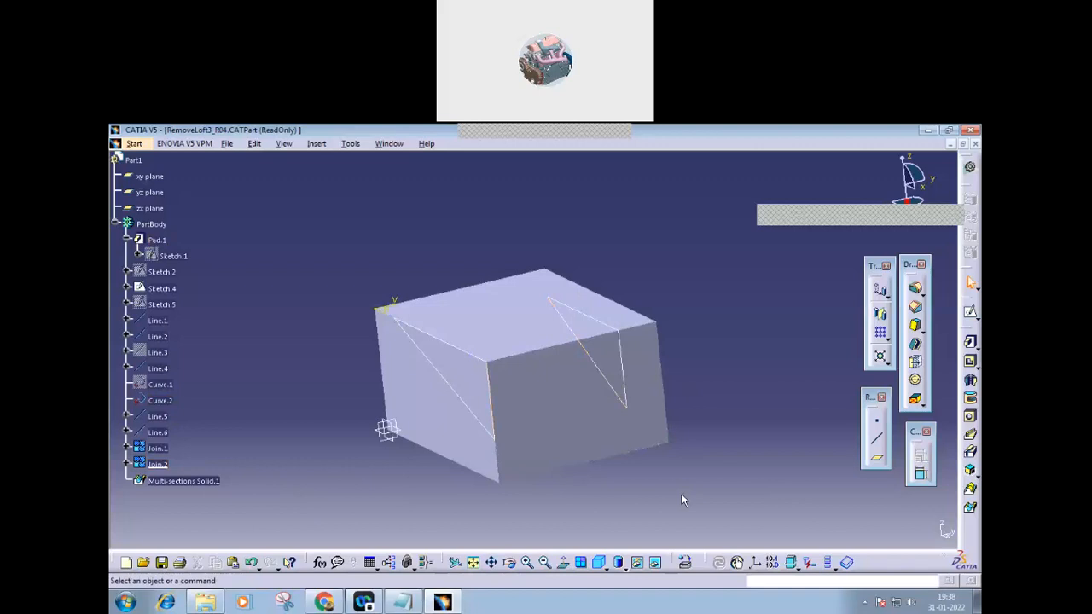
middle_drag(671, 474, 623, 512)
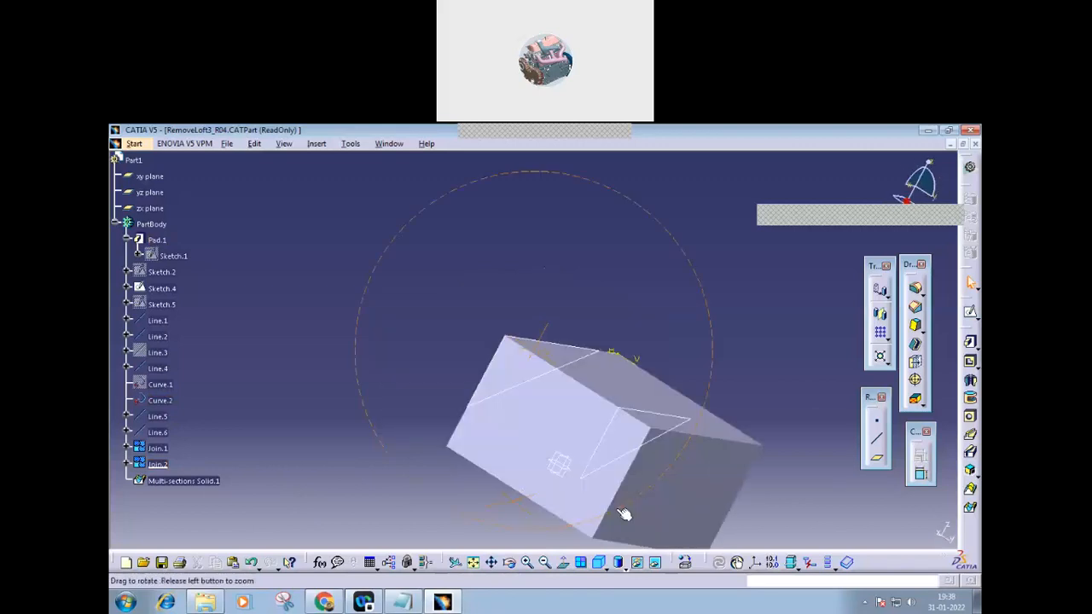
middle_drag(541, 500, 405, 451)
middle_drag(325, 341, 377, 340)
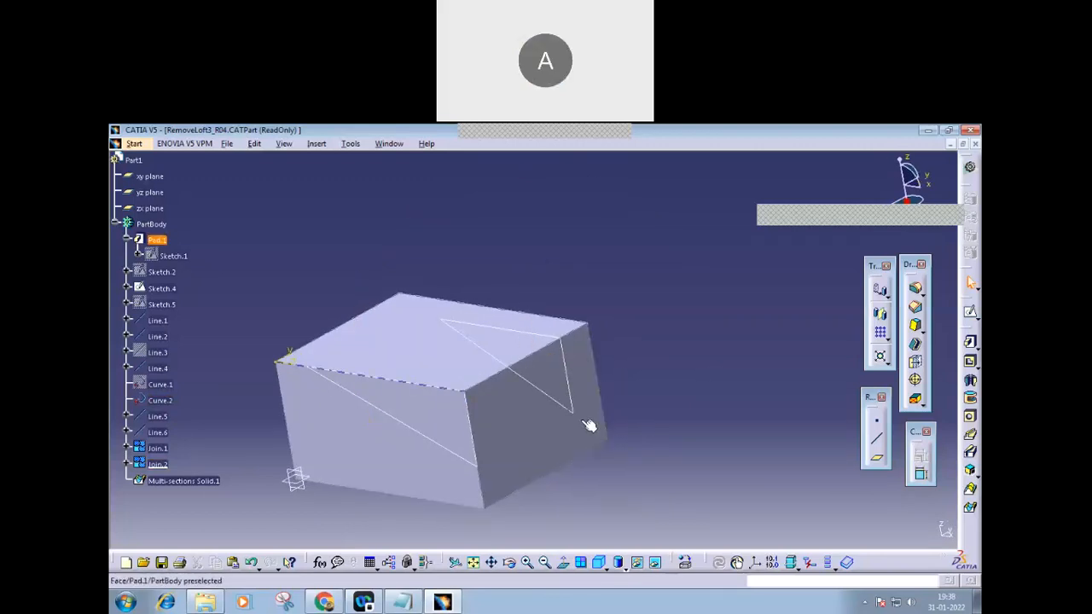
middle_drag(653, 396, 671, 422)
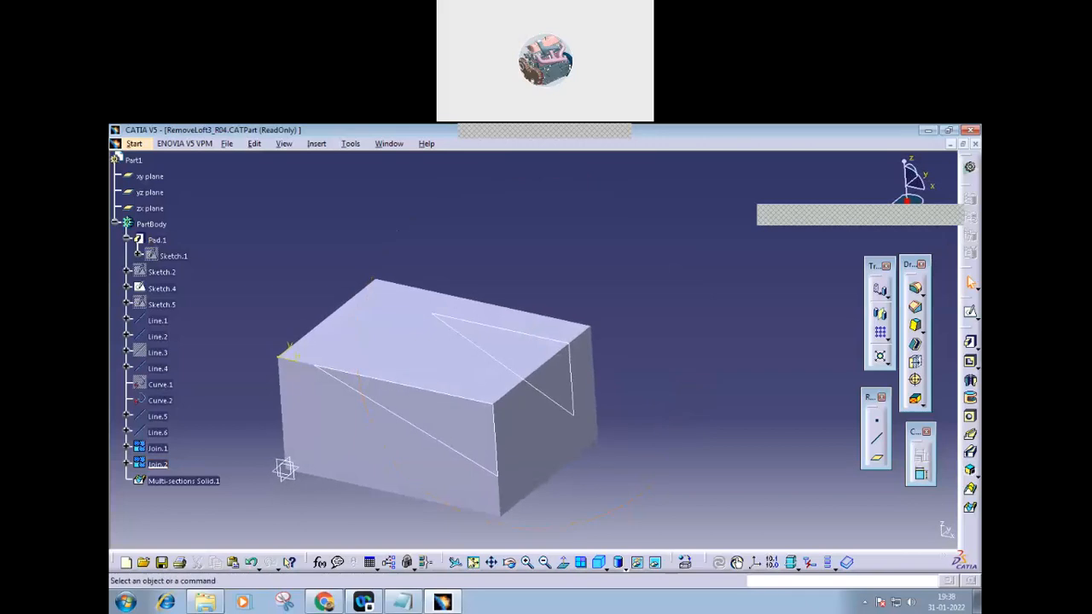
- Switch to Windows Explorer and open the 3d folder inside training\drawings\upload_dwgs
click(207, 602)
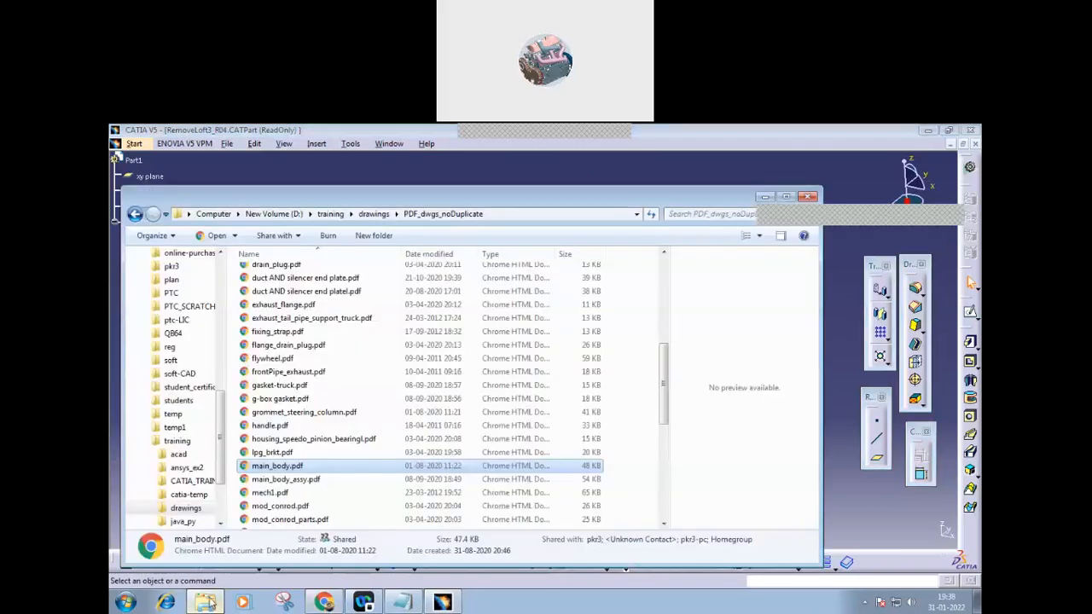
drag(222, 438, 226, 285)
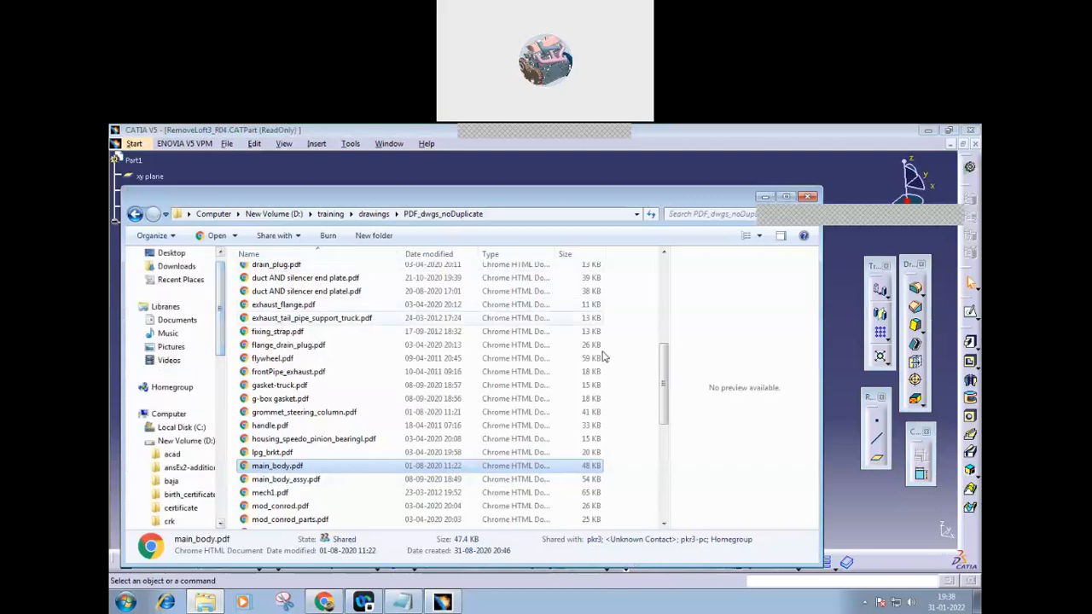
drag(663, 384, 655, 291)
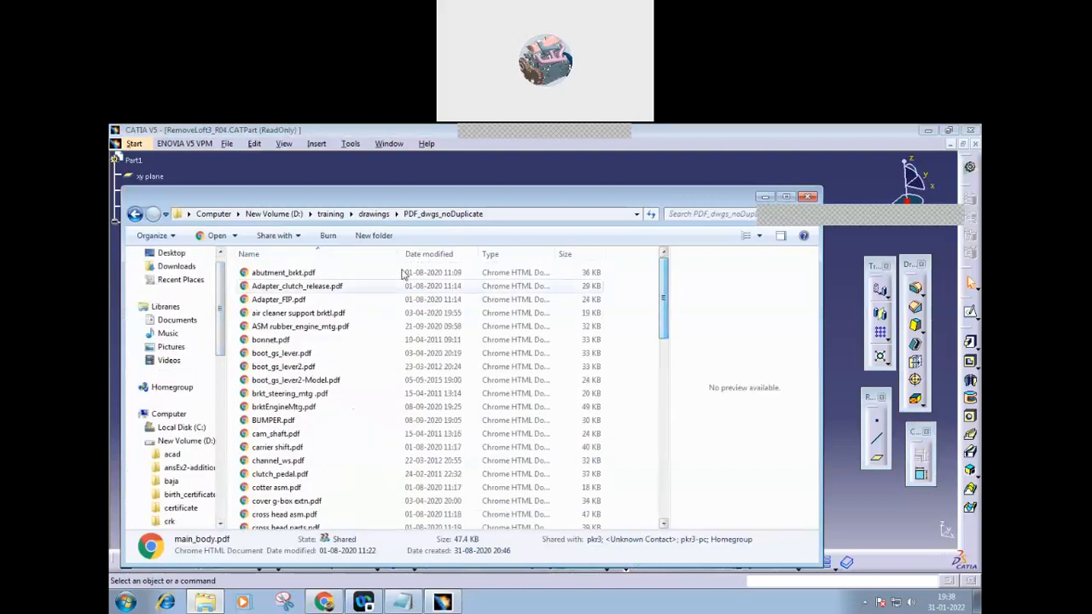
click(374, 214)
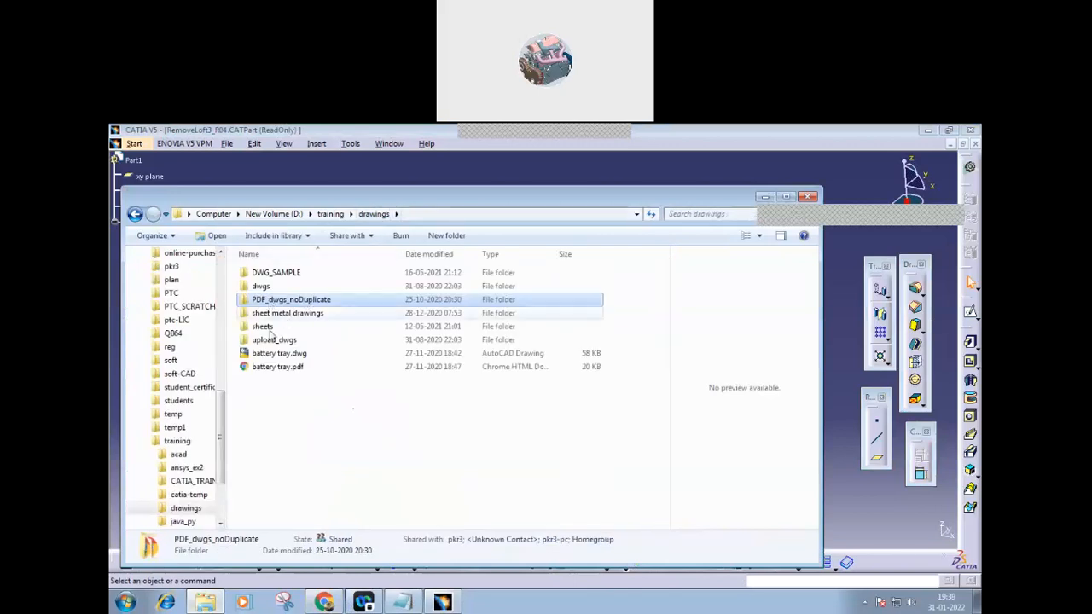
double_click(272, 339)
double_click(256, 287)
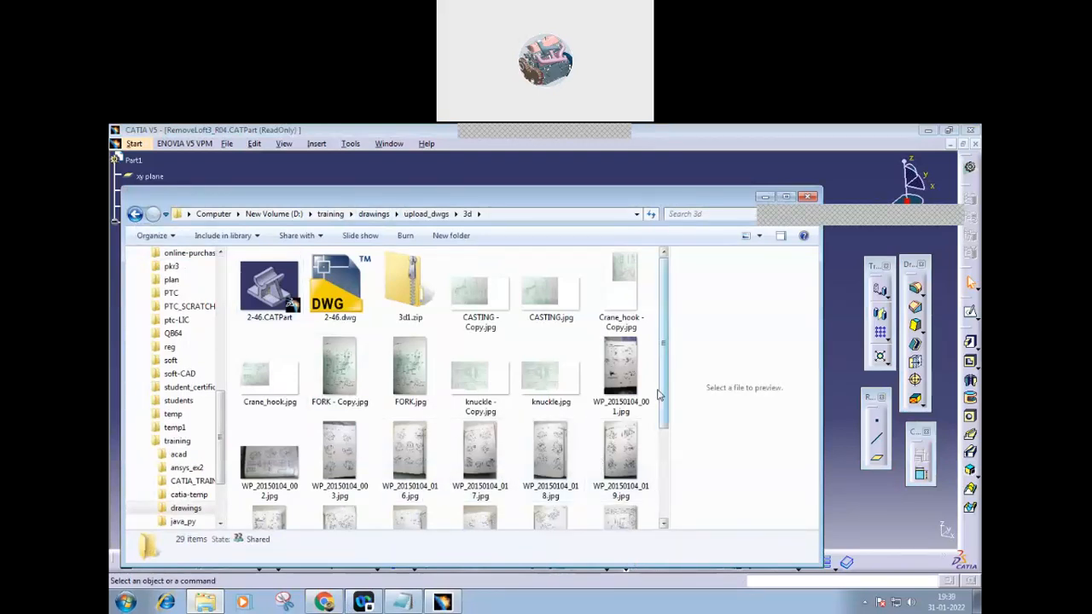
- View the isometric exercise drawings in WP_20150104_003.jpg and close the image
drag(666, 396, 669, 418)
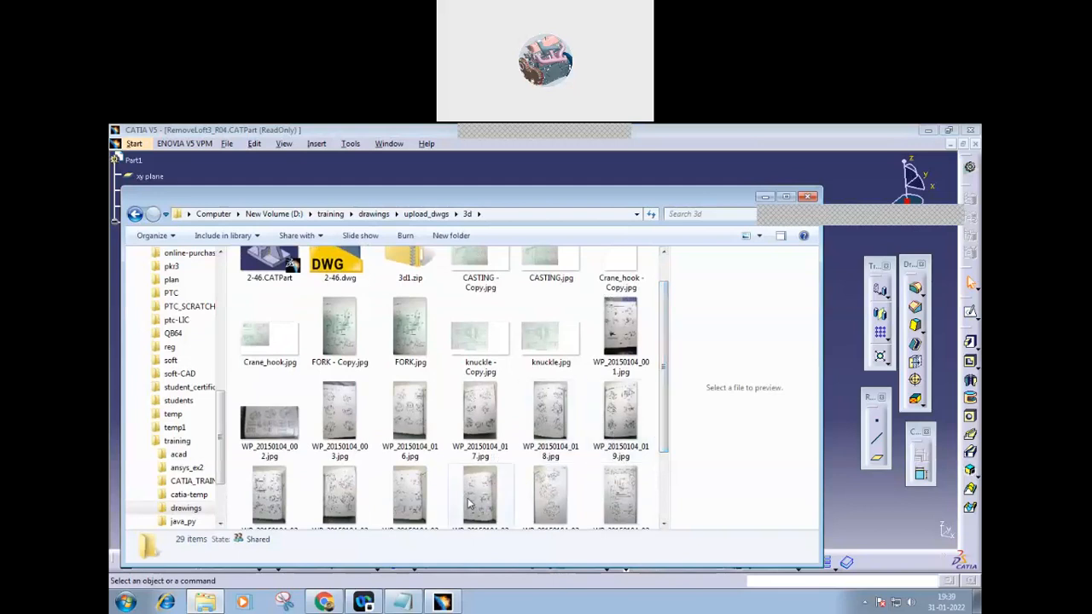
double_click(346, 420)
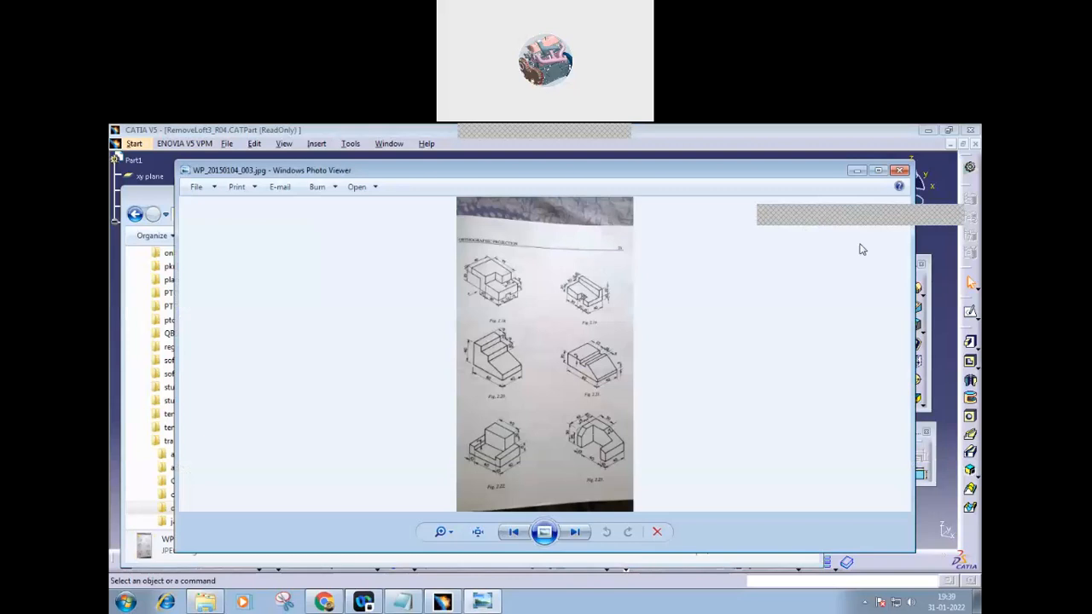
click(902, 172)
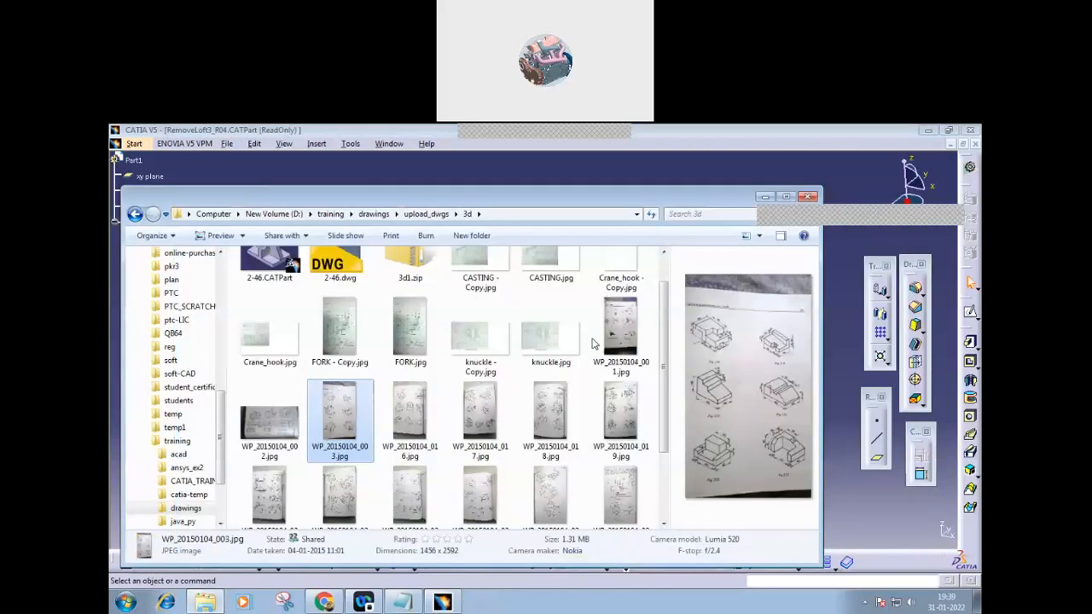
- View the isometric drawings in WP_20150104_016.jpg, examining Fig. 2.24 to Fig. 2.28 closely, and close the image
double_click(413, 418)
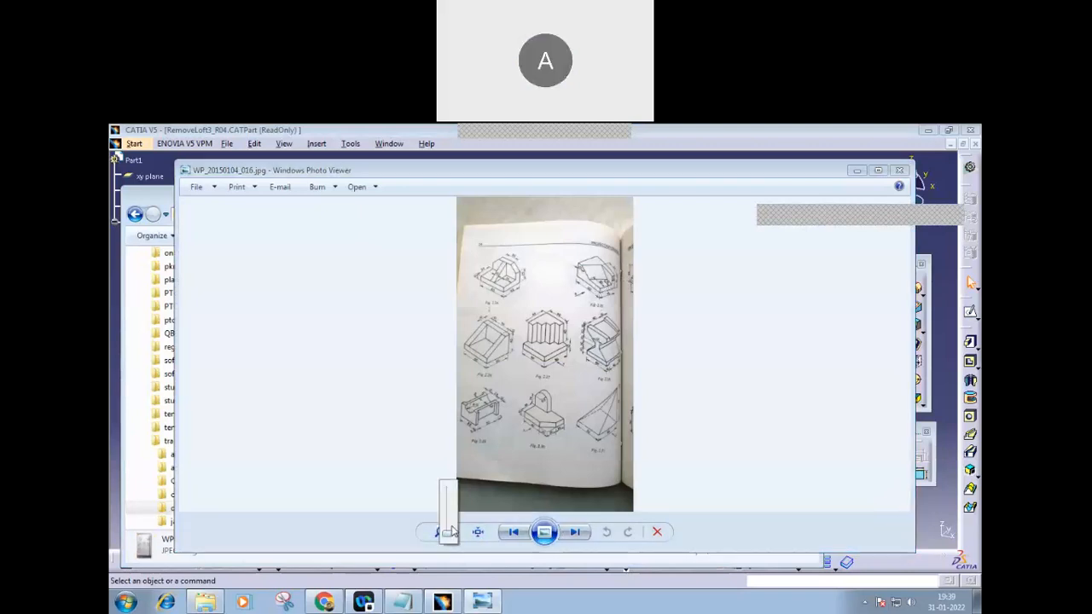
drag(450, 534, 450, 514)
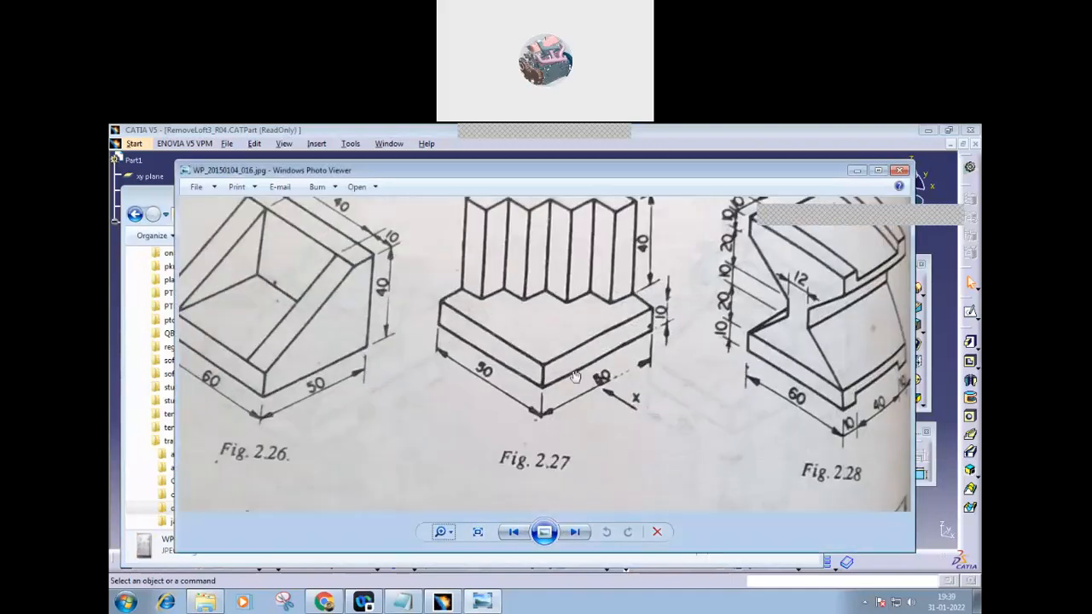
drag(495, 416, 452, 508)
drag(625, 331, 580, 510)
drag(589, 444, 587, 442)
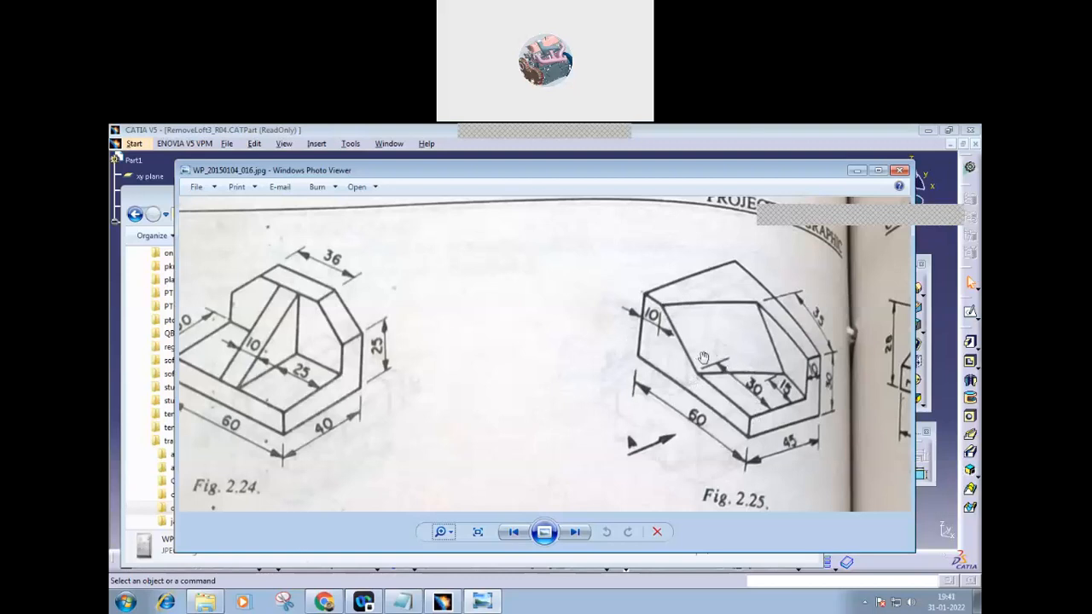
click(902, 173)
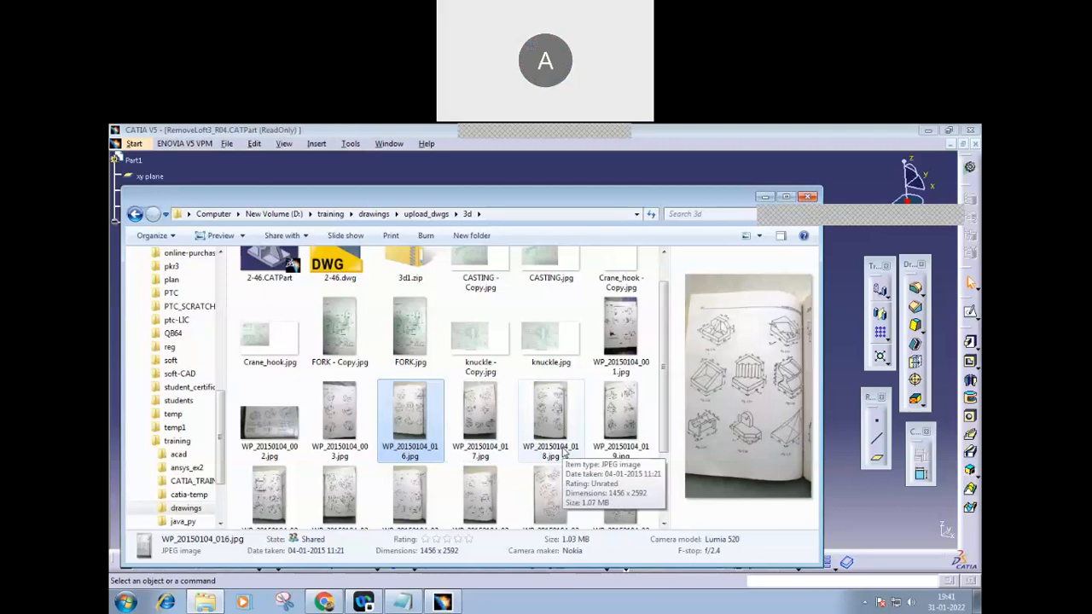
double_click(722, 379)
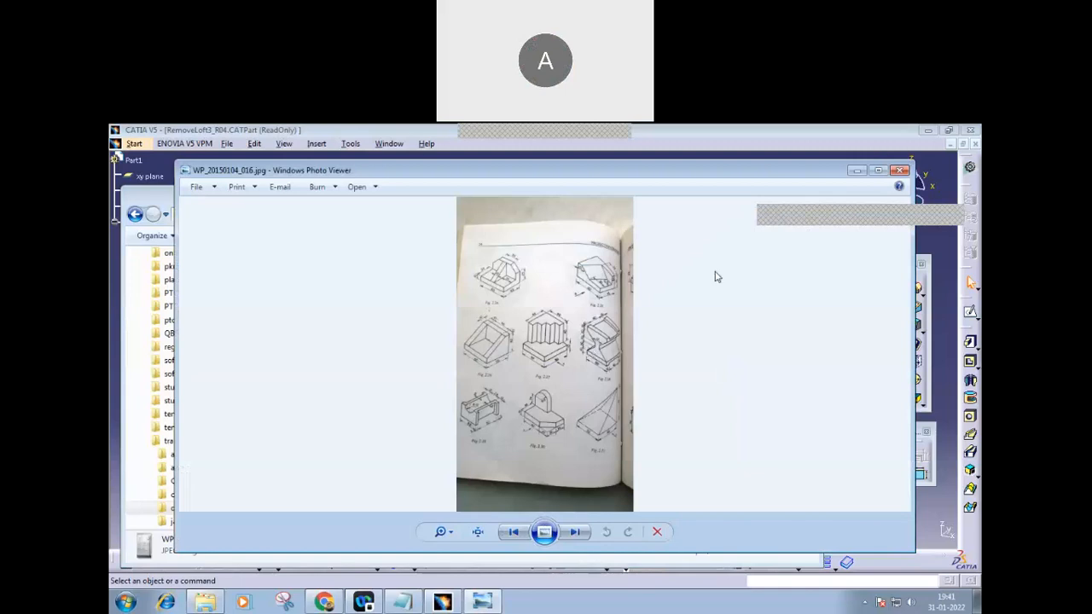
click(900, 171)
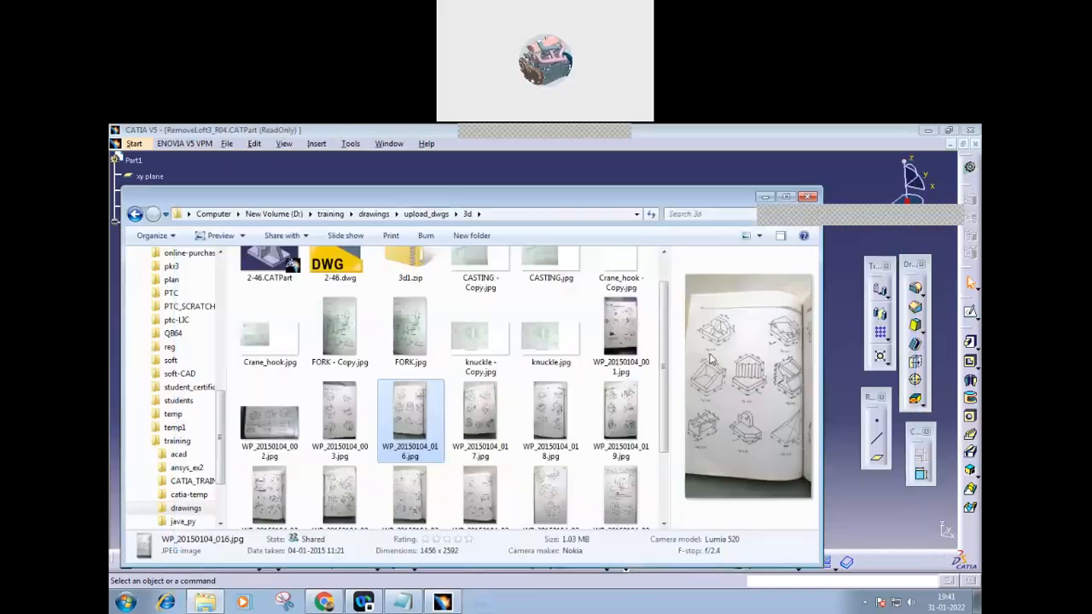
- Copy WP_20150104_019.jpg from the 3d folder to the Desktop folder and minimize the Explorer window
right_click(627, 418)
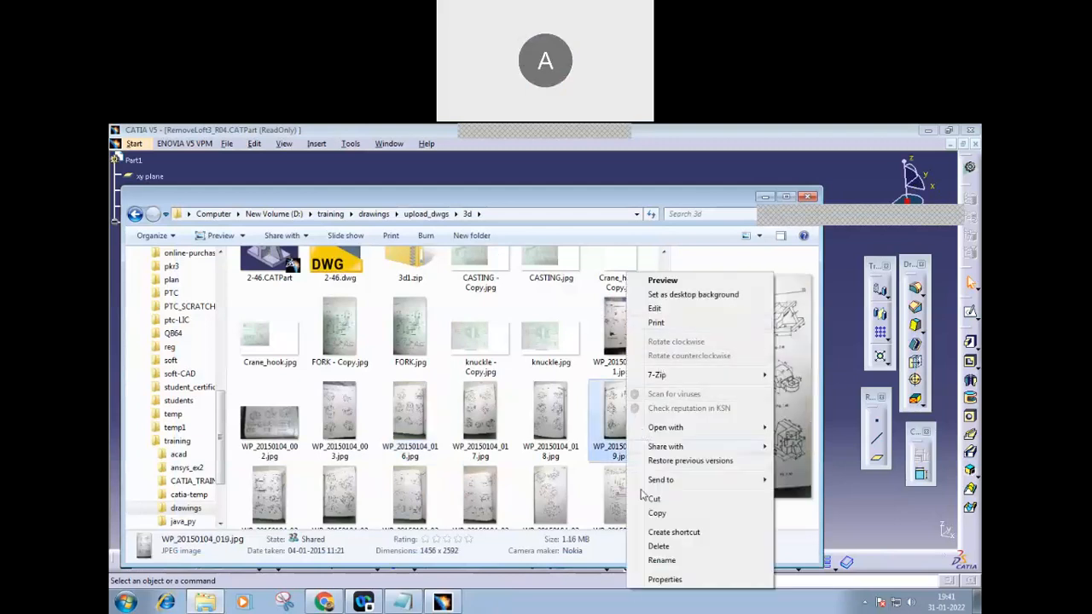
click(657, 513)
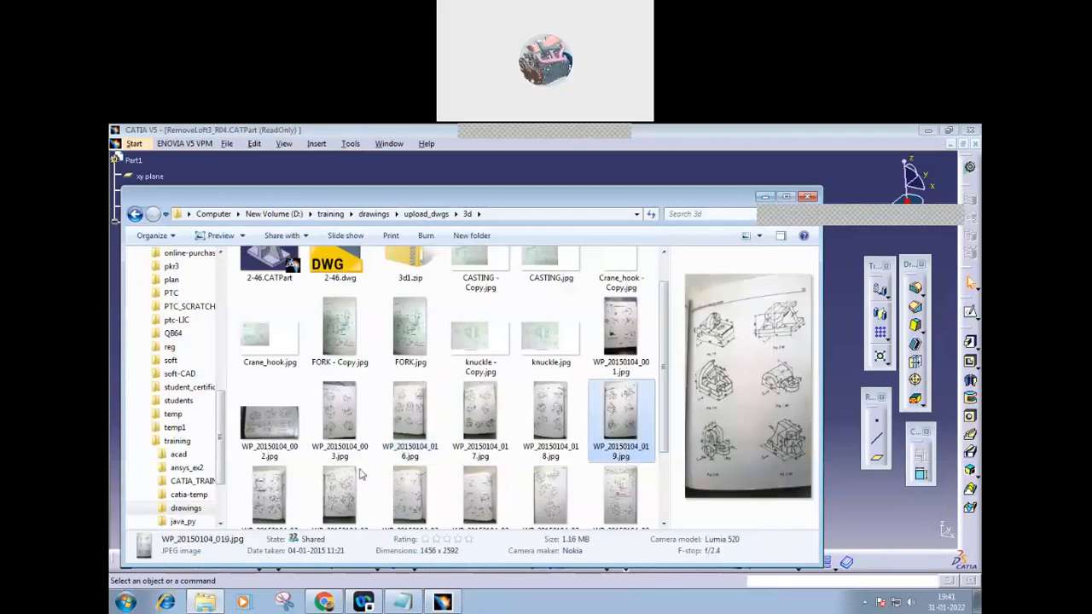
click(205, 602)
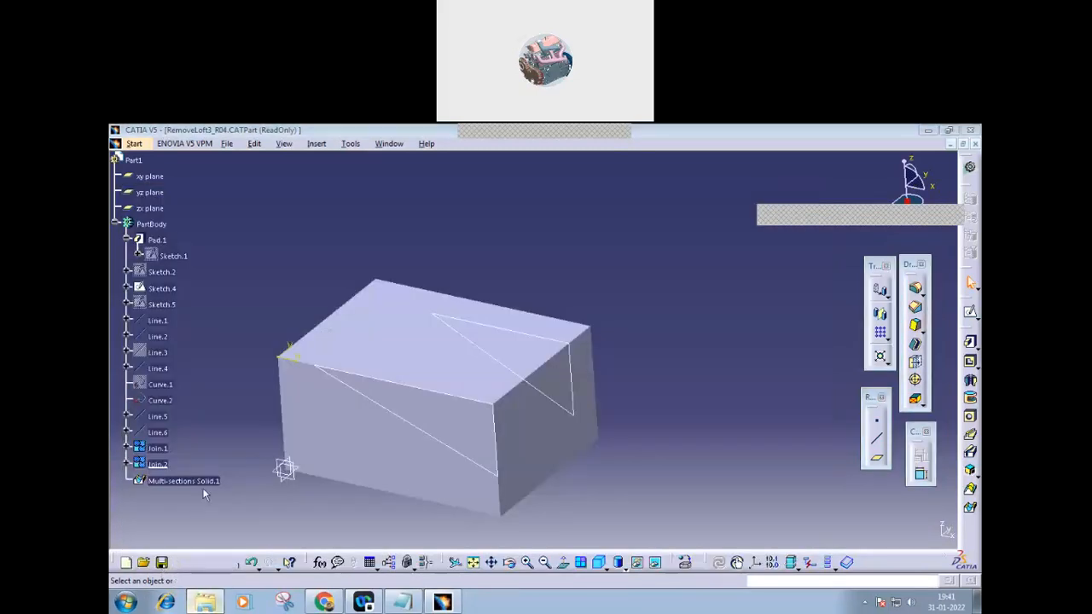
click(204, 602)
scroll(179, 383, up, 5)
click(170, 272)
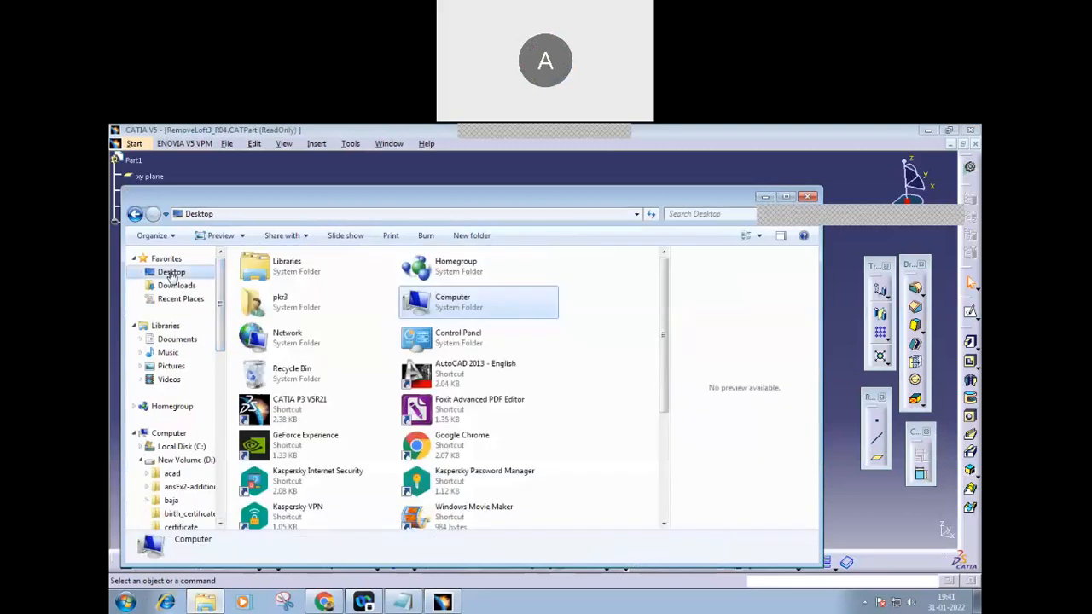
drag(310, 203, 359, 173)
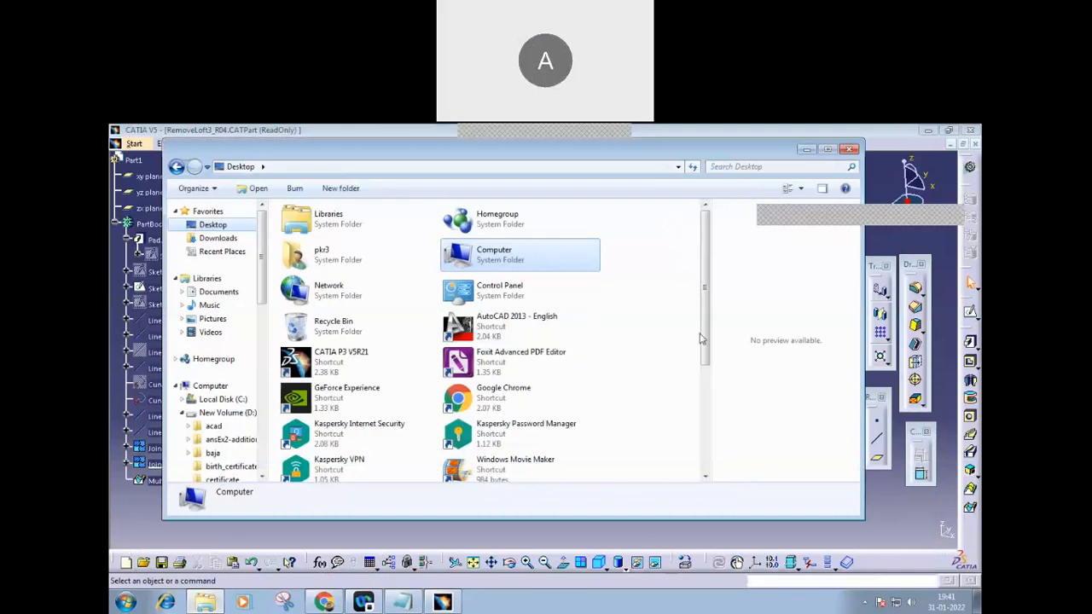
drag(703, 335, 679, 461)
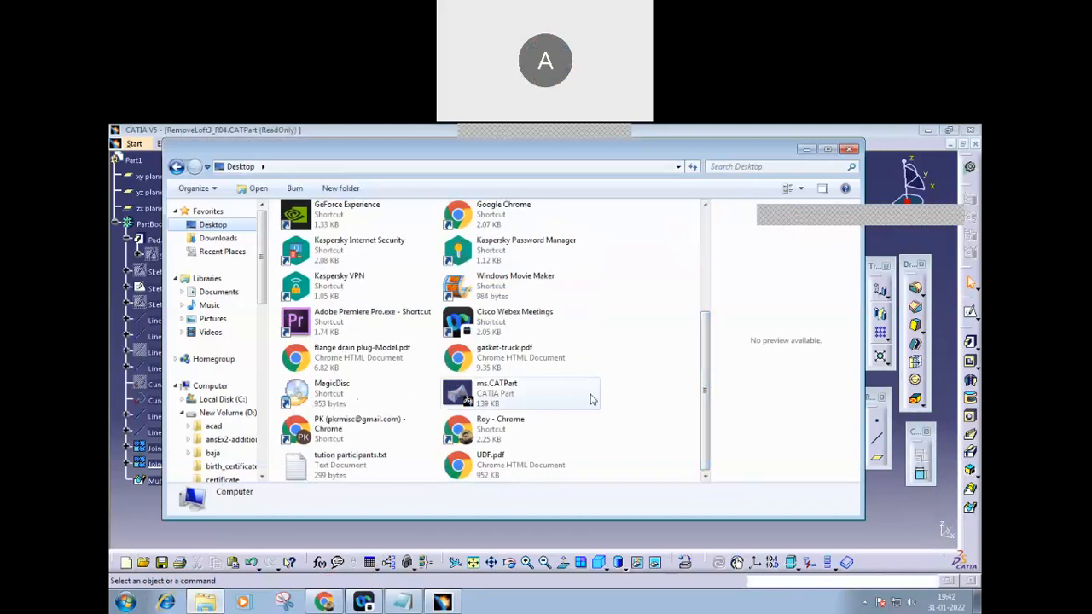
click(620, 385)
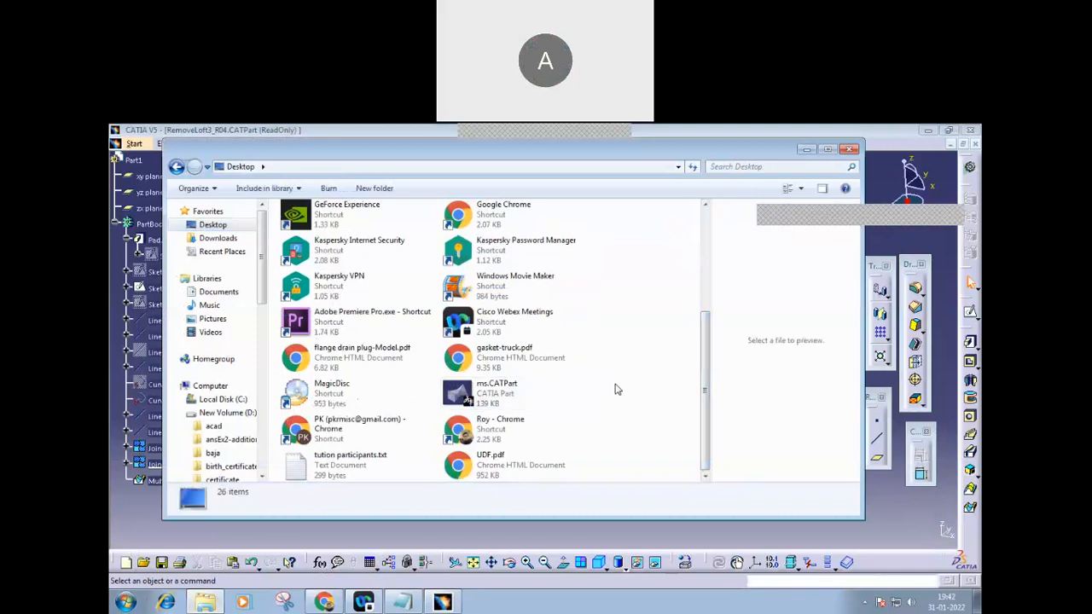
right_click(620, 384)
click(650, 450)
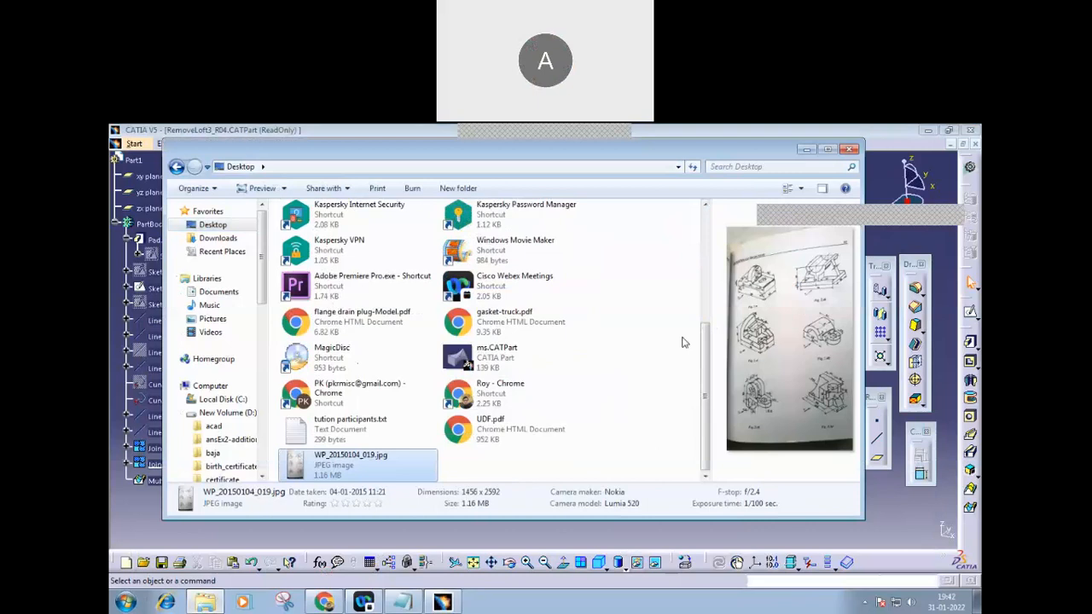
click(806, 151)
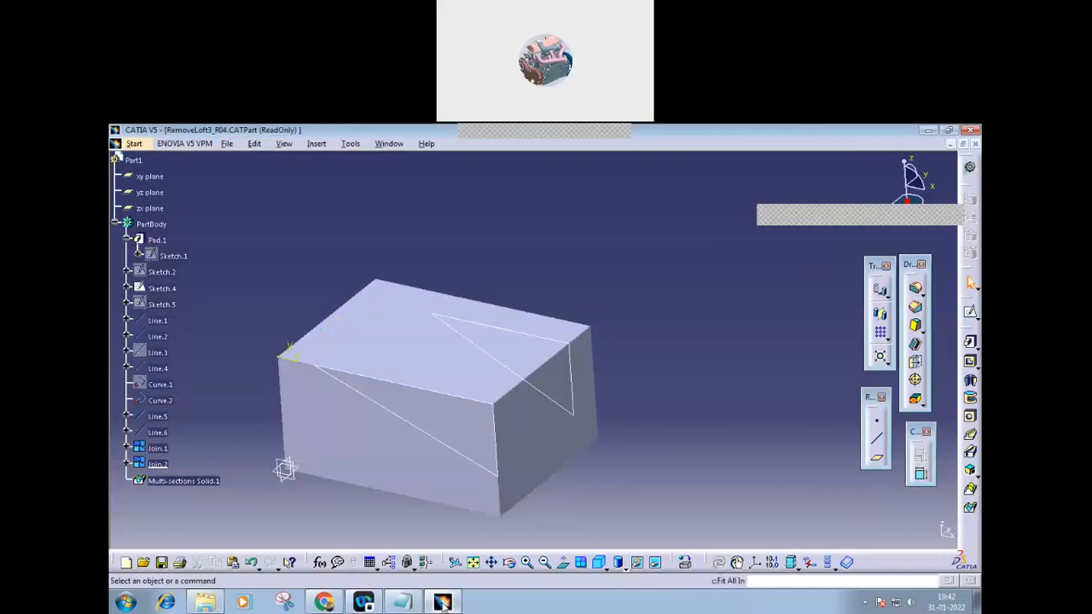
- Switch to Google Chrome and view the main_body.pdf drawing
mouse_move(436, 603)
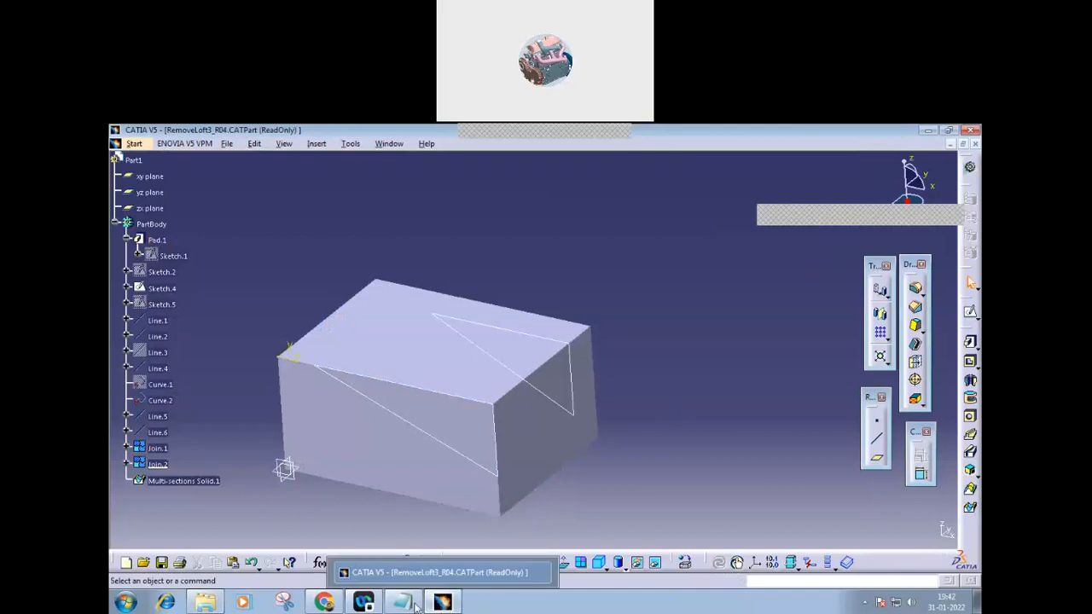
mouse_move(327, 603)
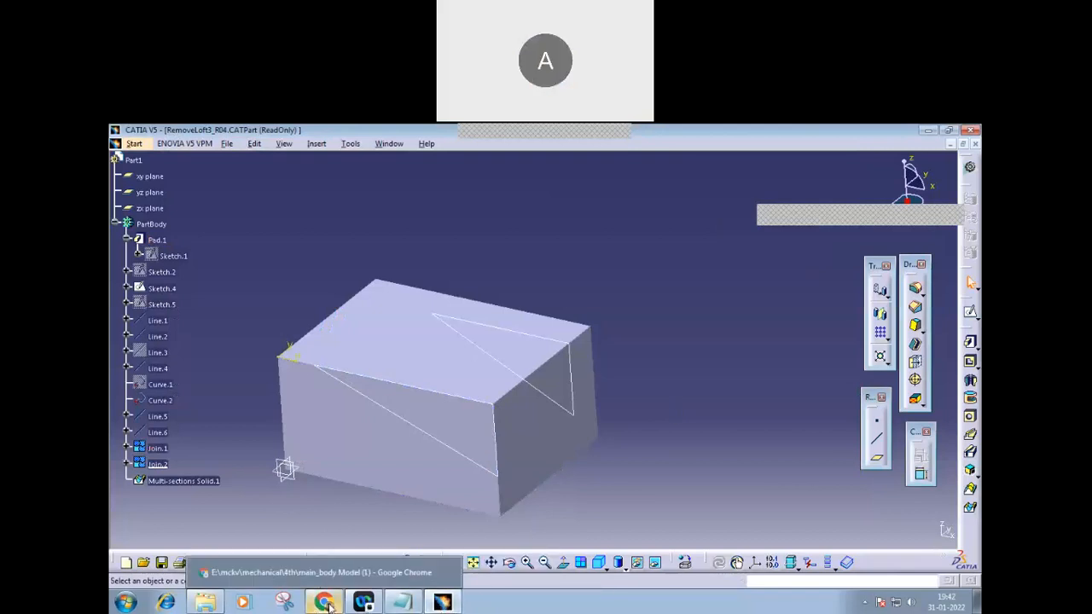
click(330, 603)
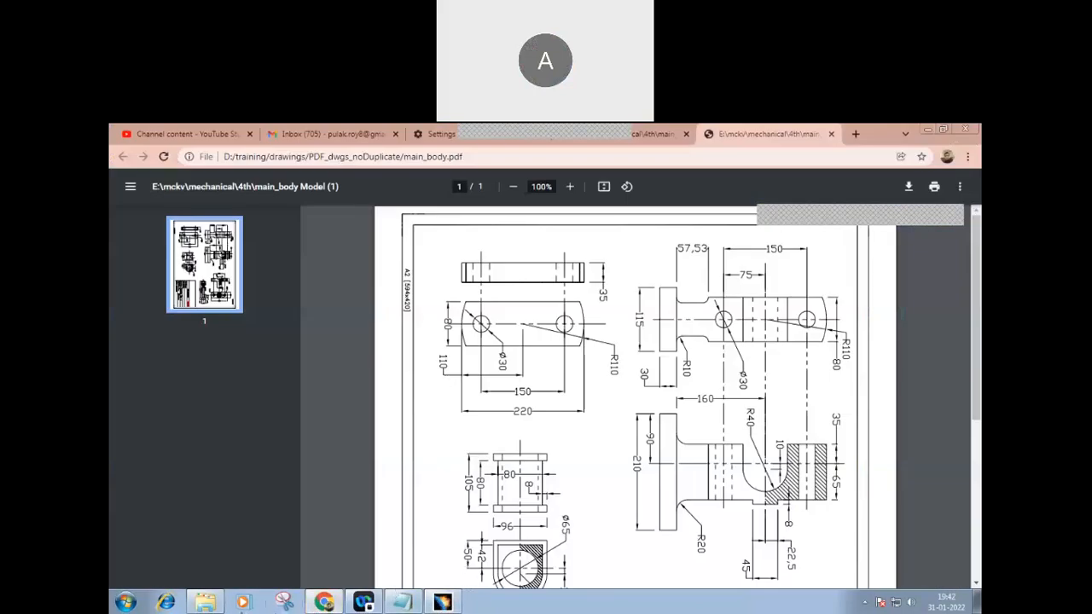
- Switch to Windows Explorer, view the Desktop copy of WP_20150104_019.jpg, close the image and minimize the folder window
mouse_move(201, 603)
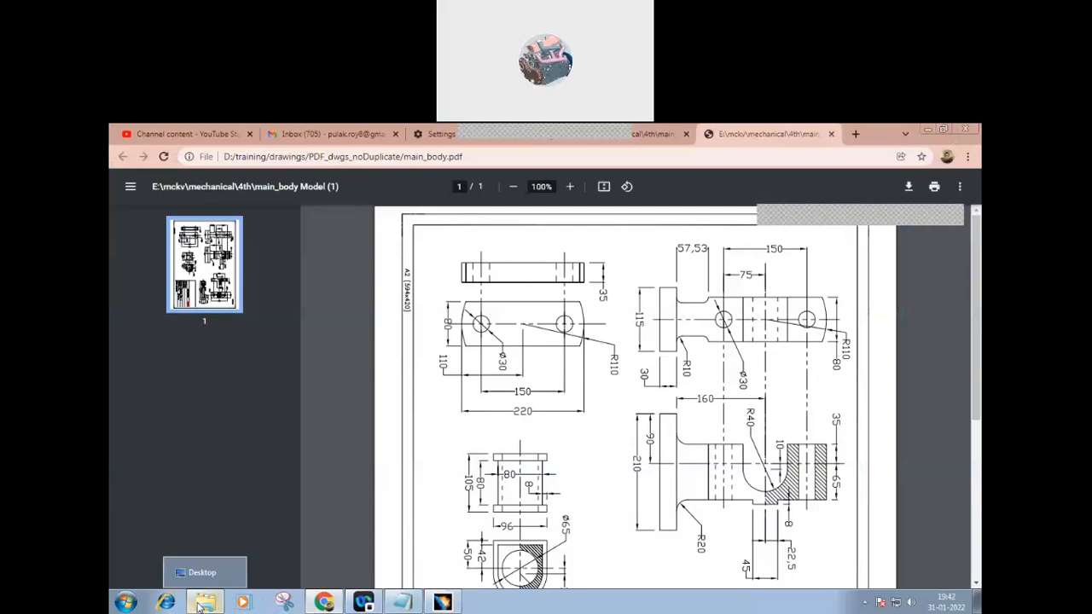
click(200, 605)
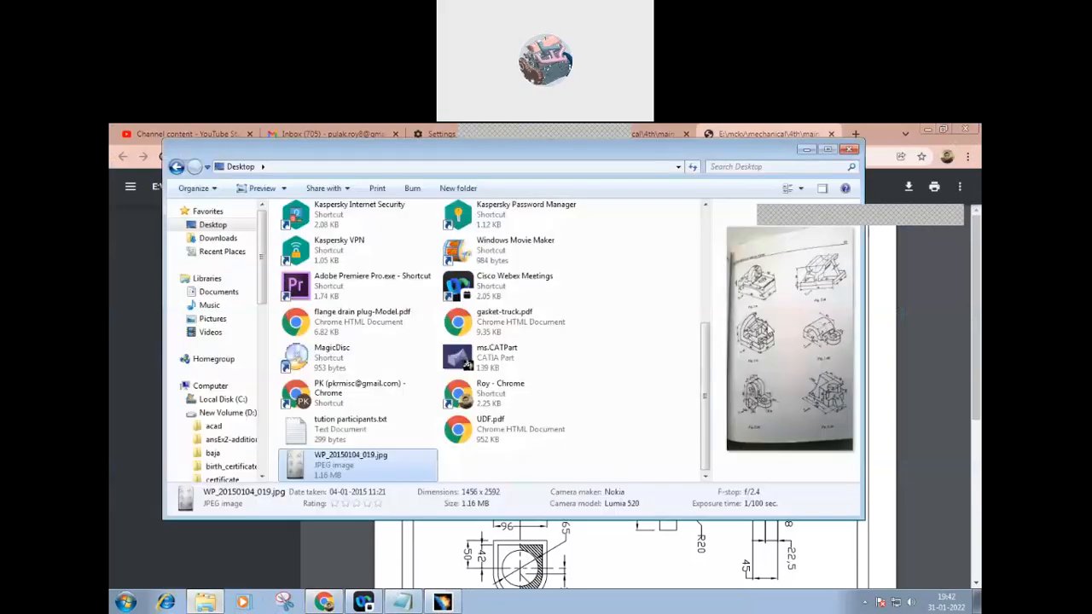
double_click(768, 329)
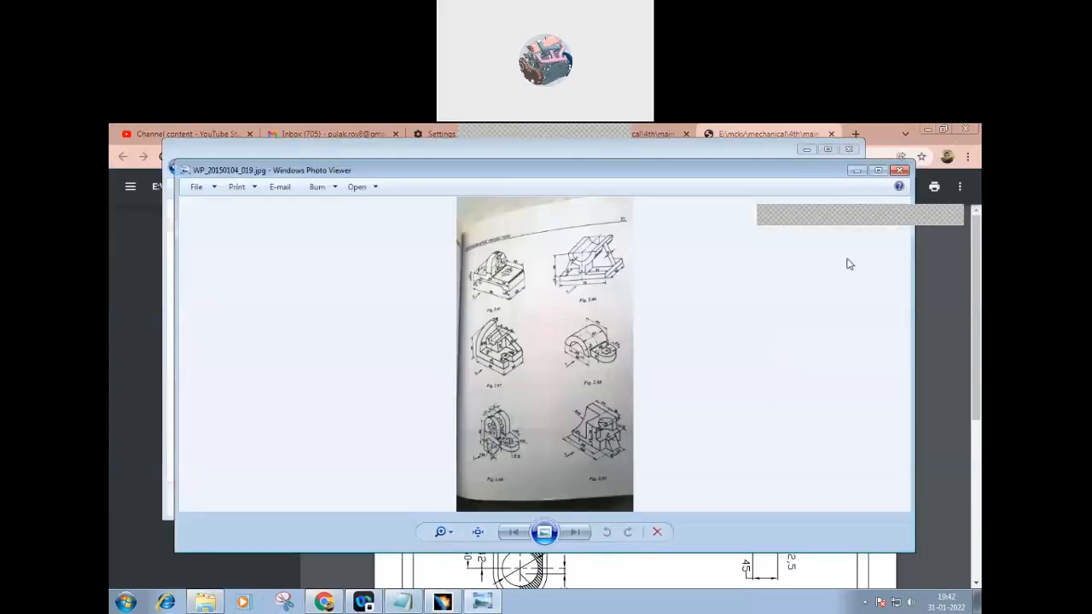
click(900, 170)
double_click(323, 474)
click(900, 171)
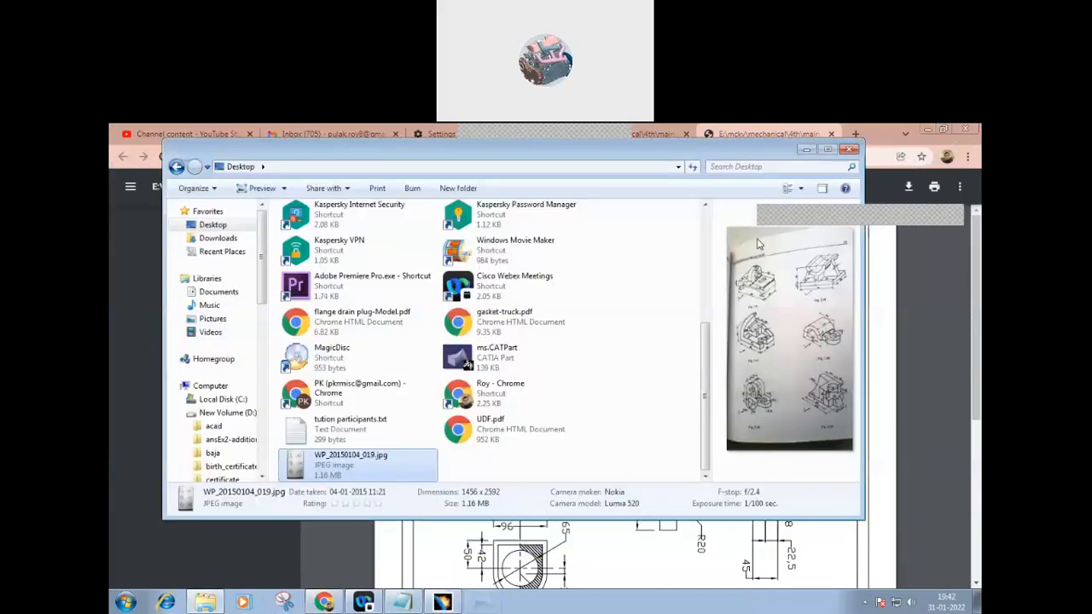
drag(708, 364, 705, 242)
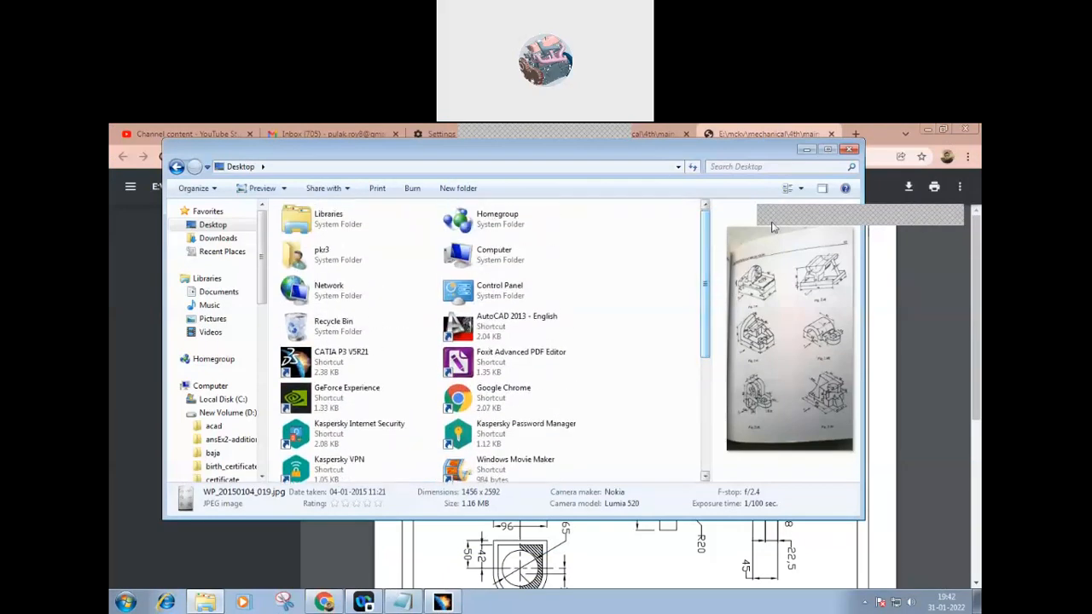
click(808, 151)
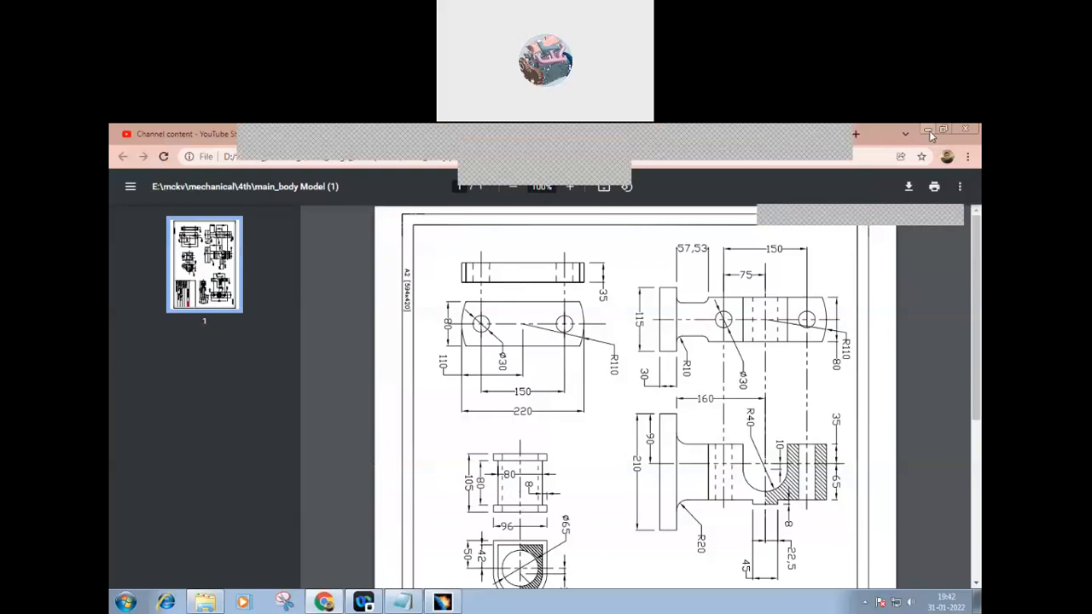
- Switch to Windows Explorer, open D:\training\drawings\upload_dwgs\3d, view WP_20150104_019.jpg and close the image
click(205, 603)
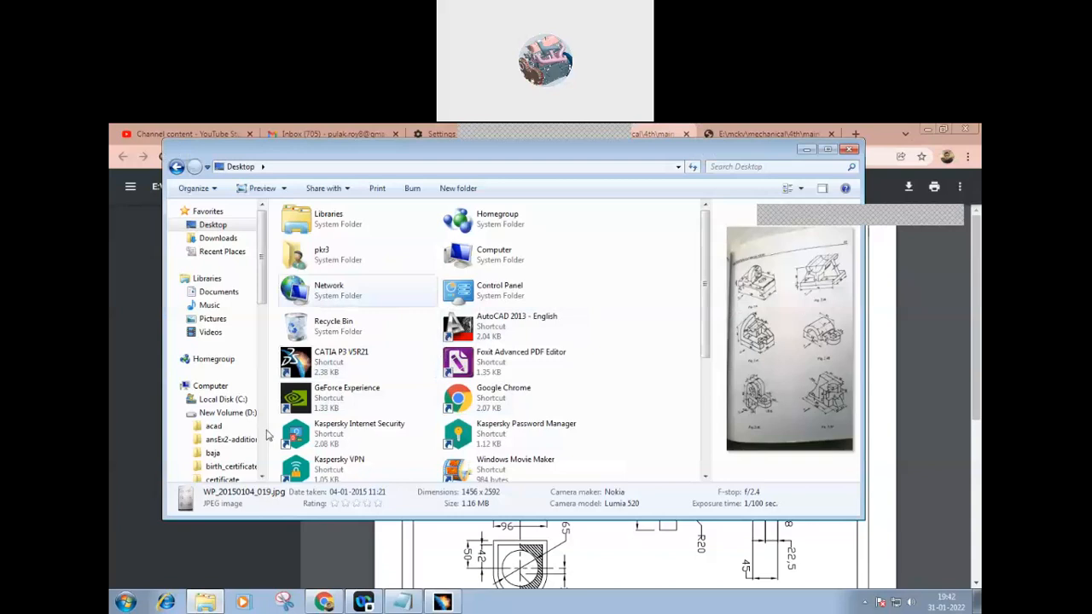
click(227, 413)
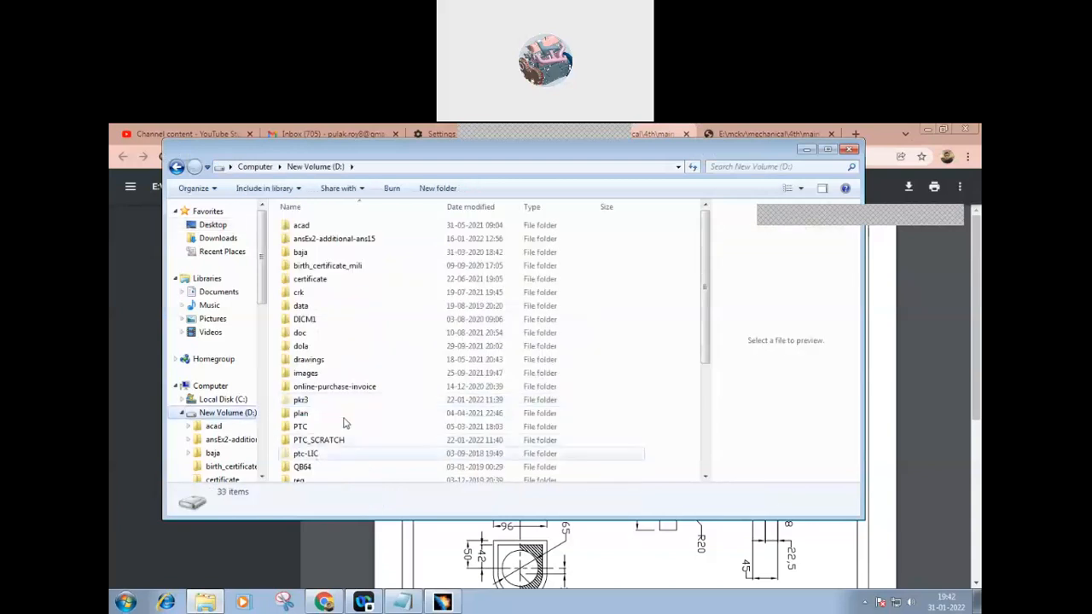
click(706, 375)
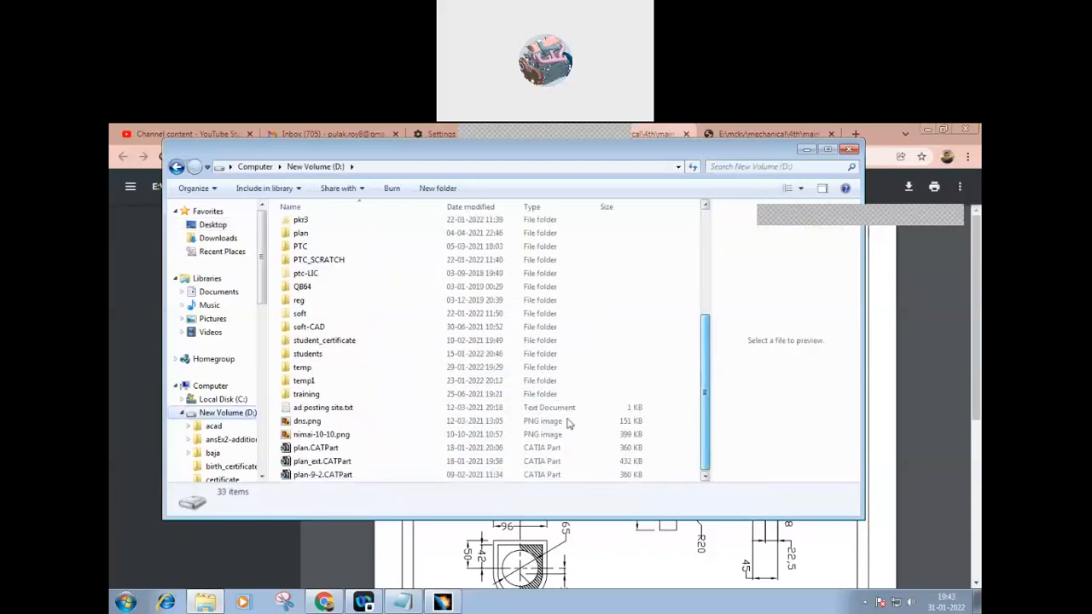
double_click(325, 397)
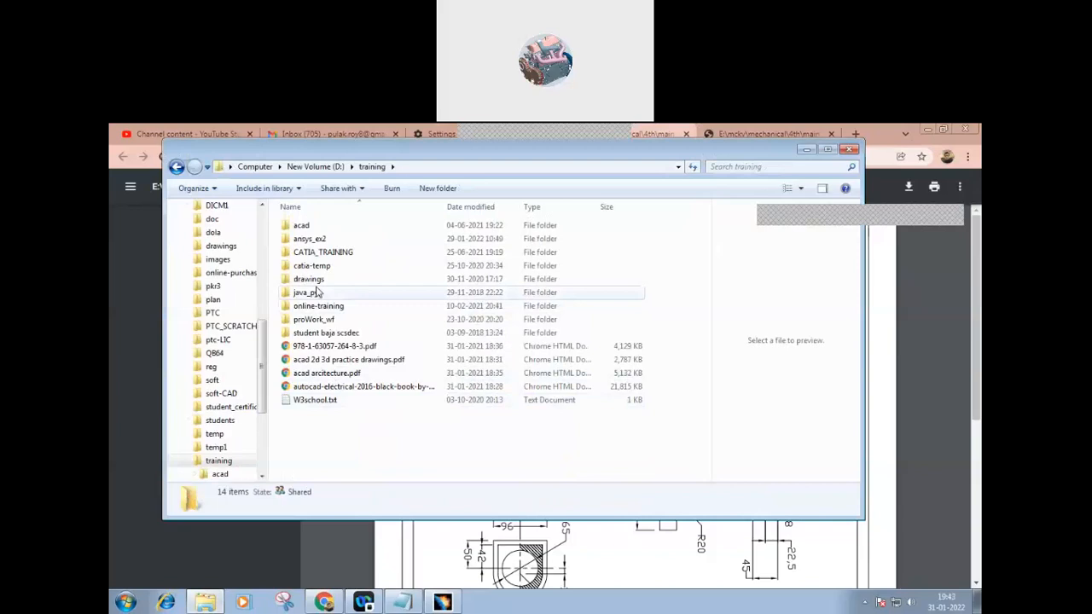
double_click(315, 282)
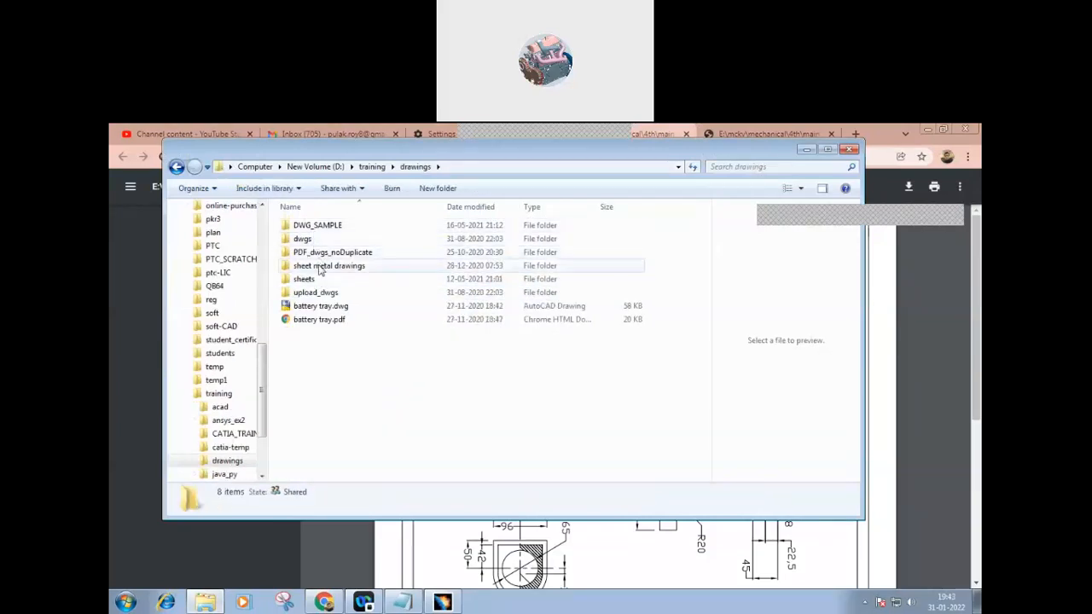
double_click(327, 254)
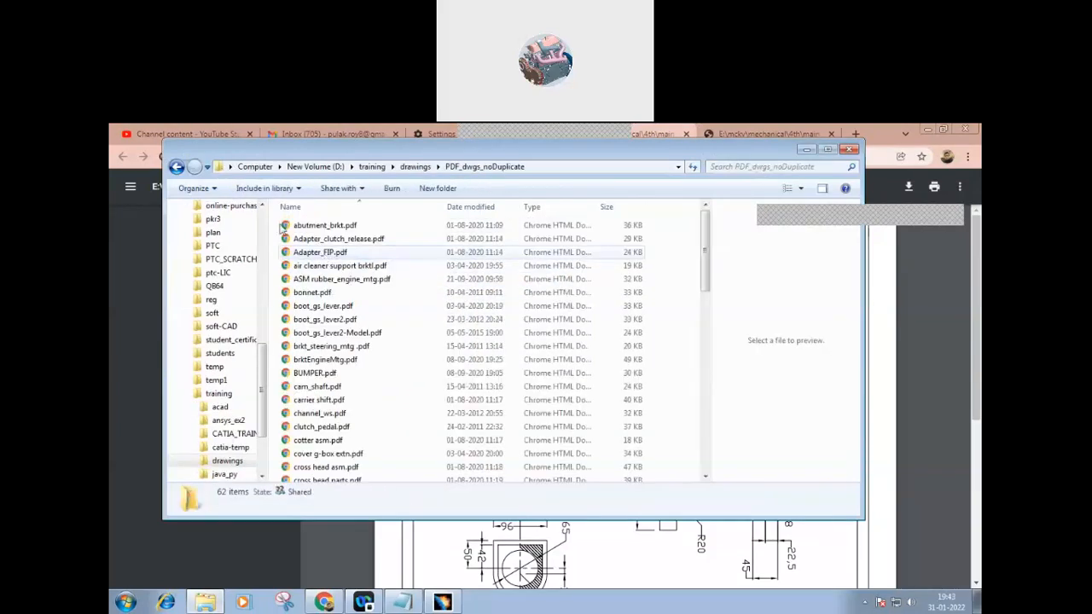
click(178, 167)
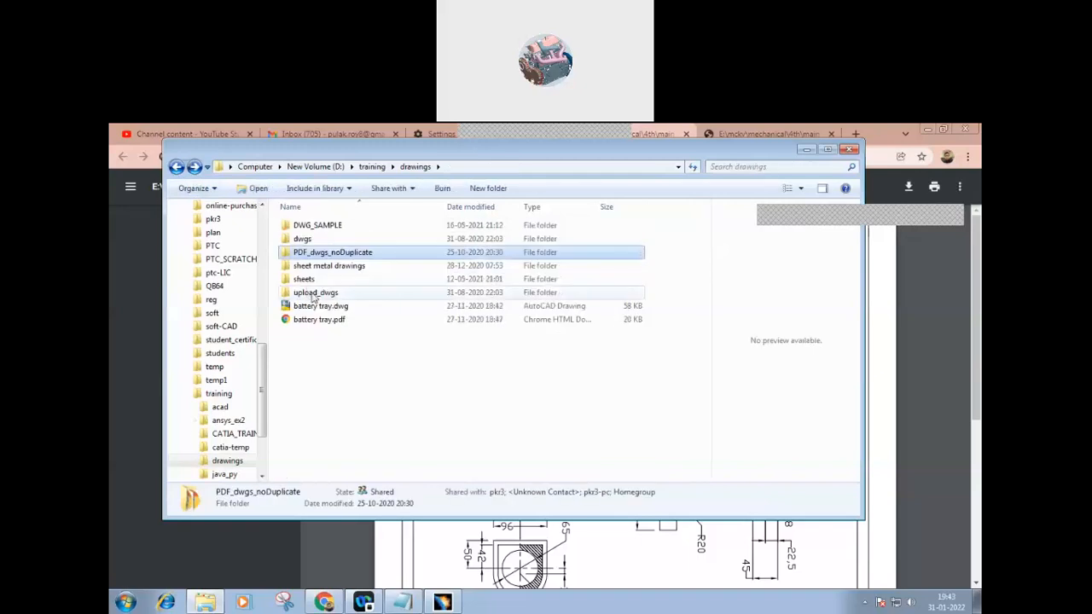
double_click(313, 293)
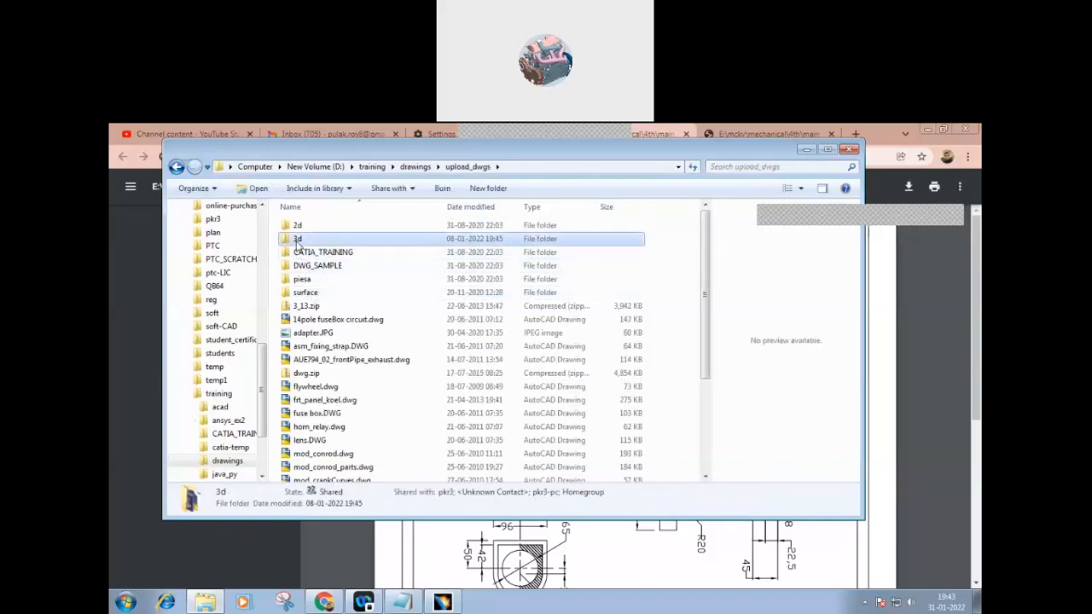
double_click(299, 238)
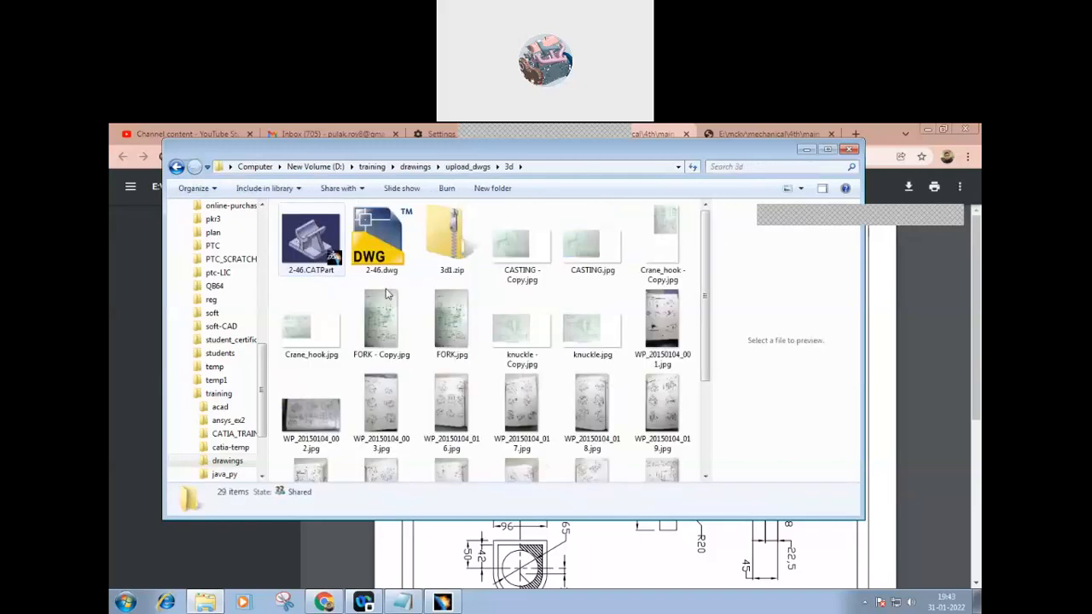
double_click(660, 407)
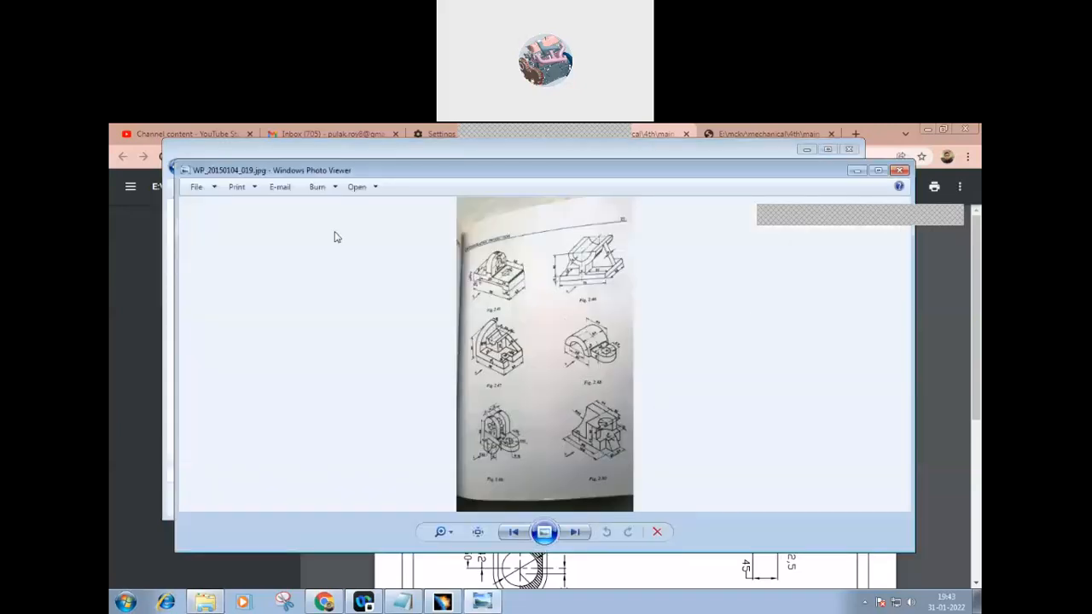
click(901, 171)
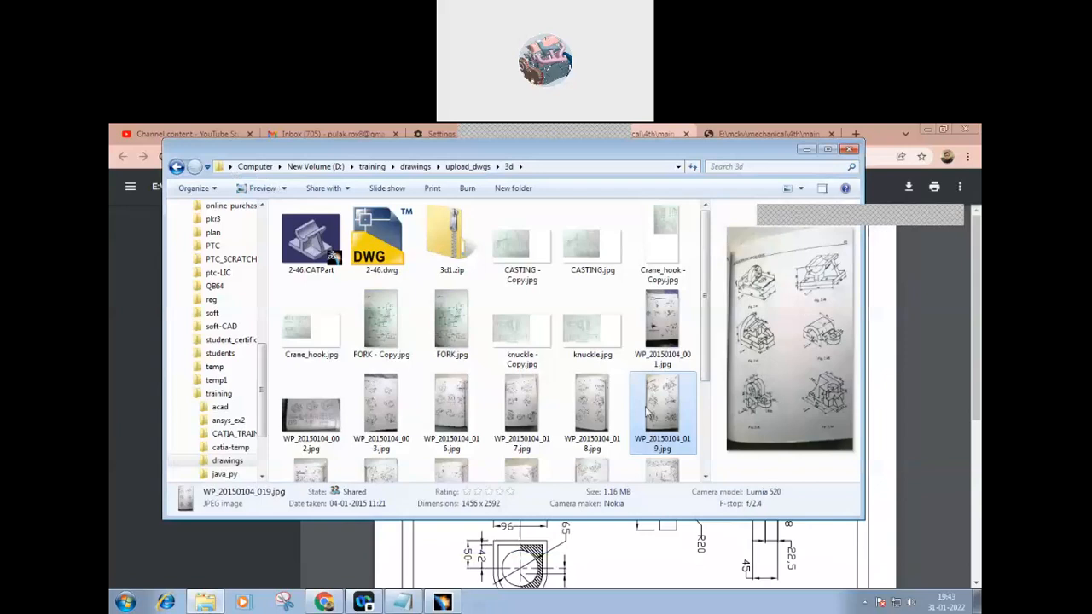
- View the drawing photos WP_20150104_018.jpg and WP_20150104_017.jpg in turn, closing each image
double_click(602, 406)
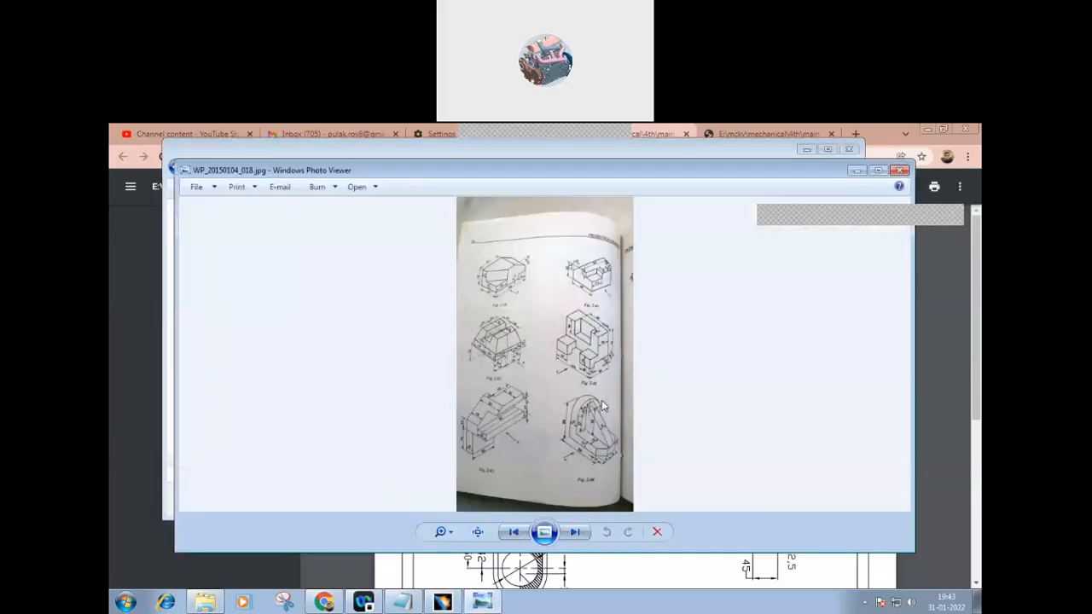
click(900, 170)
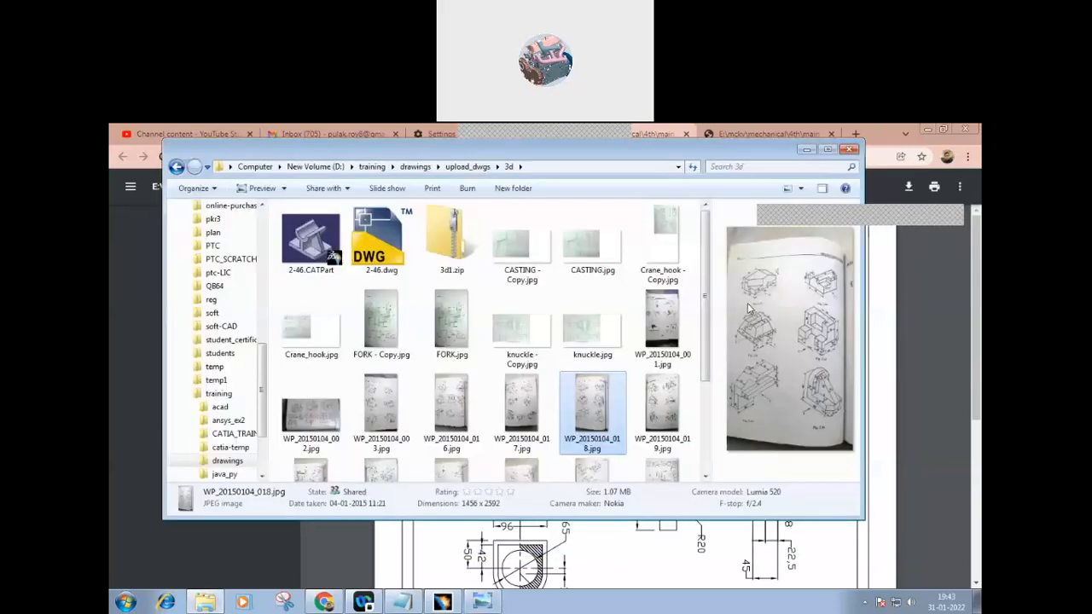
double_click(525, 412)
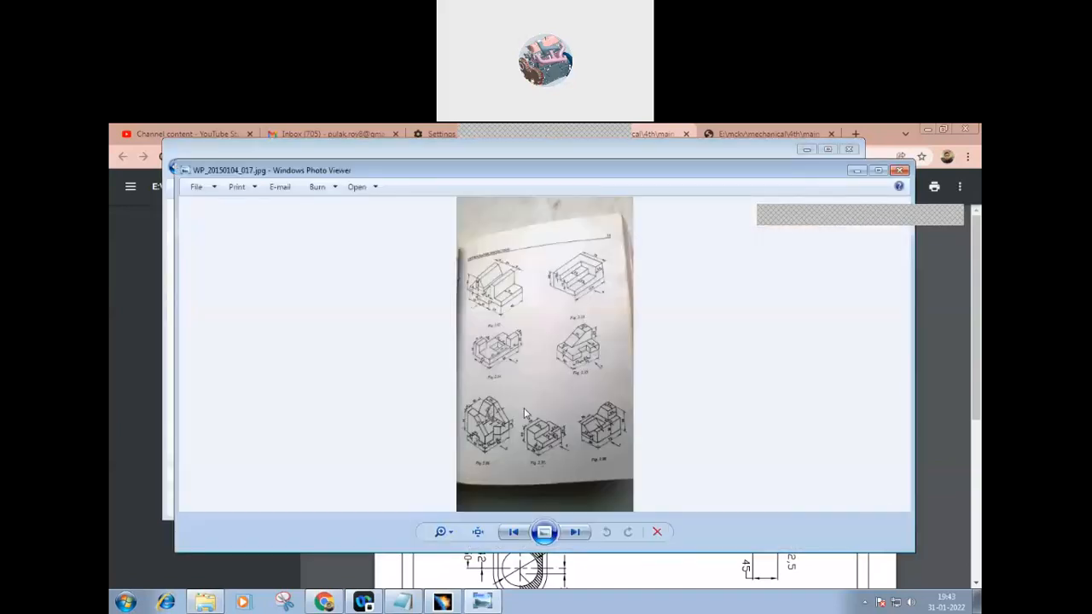
click(900, 170)
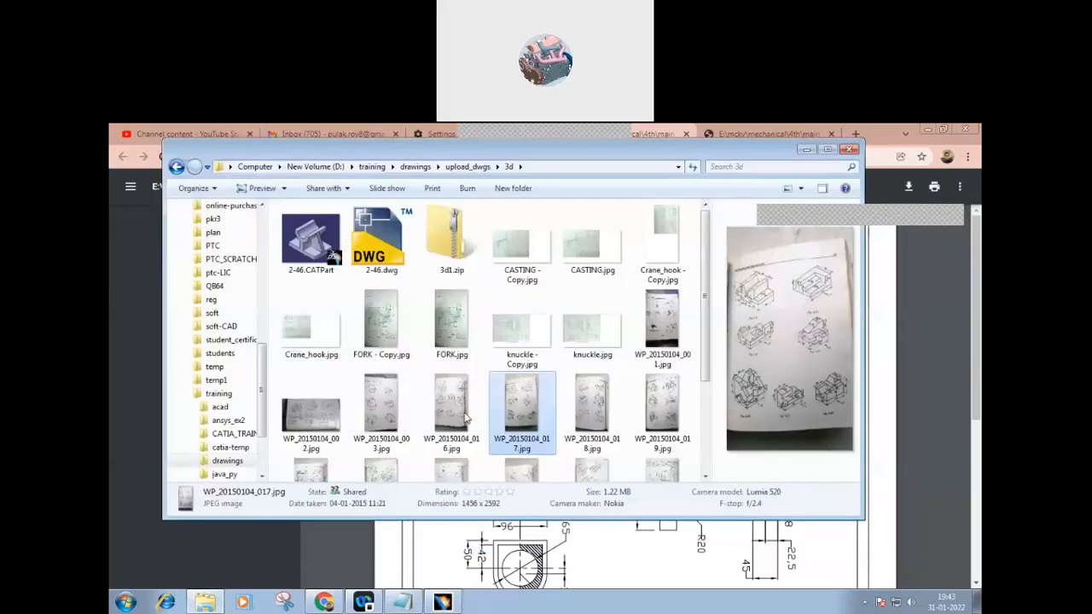
- Open WP_20150104_016.jpg, examine the dimensioned block in Fig. 2.25 at high magnification, and close the image
double_click(447, 416)
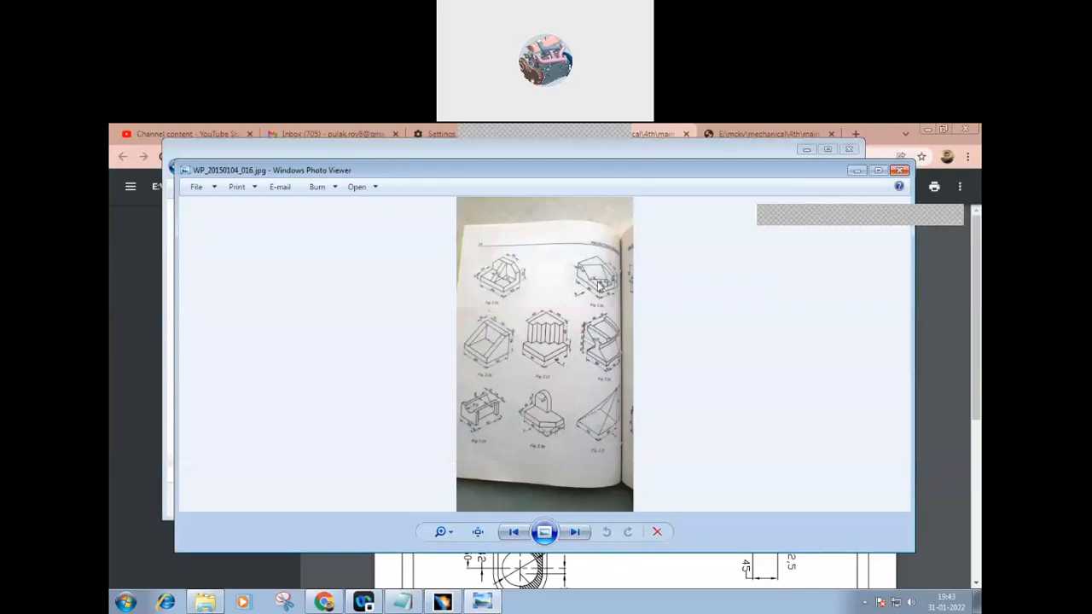
click(452, 533)
drag(454, 537, 454, 521)
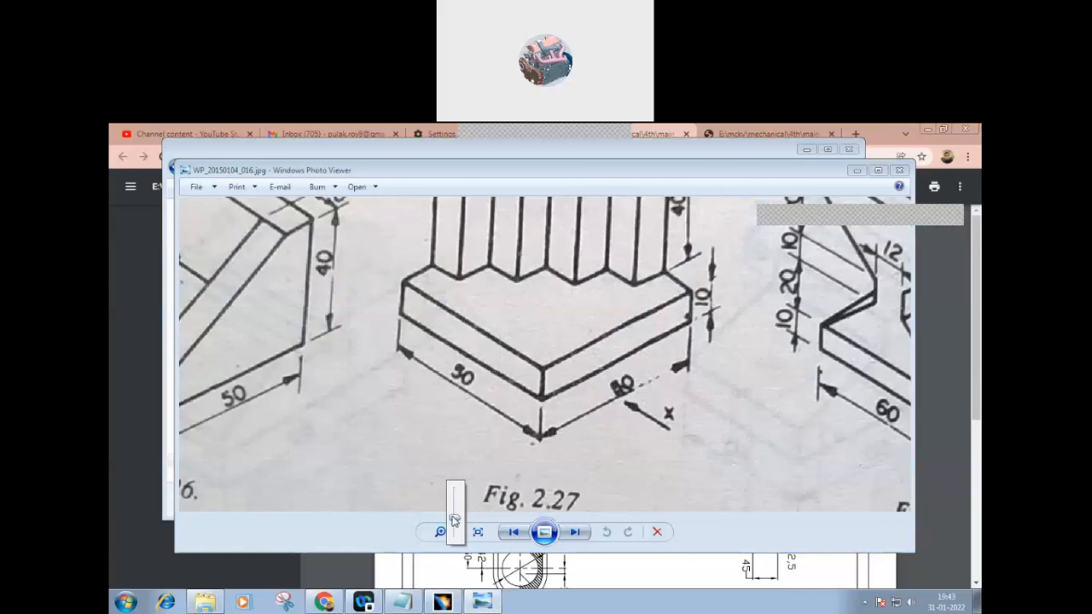
drag(644, 287, 477, 488)
drag(584, 294, 523, 504)
drag(516, 435, 476, 366)
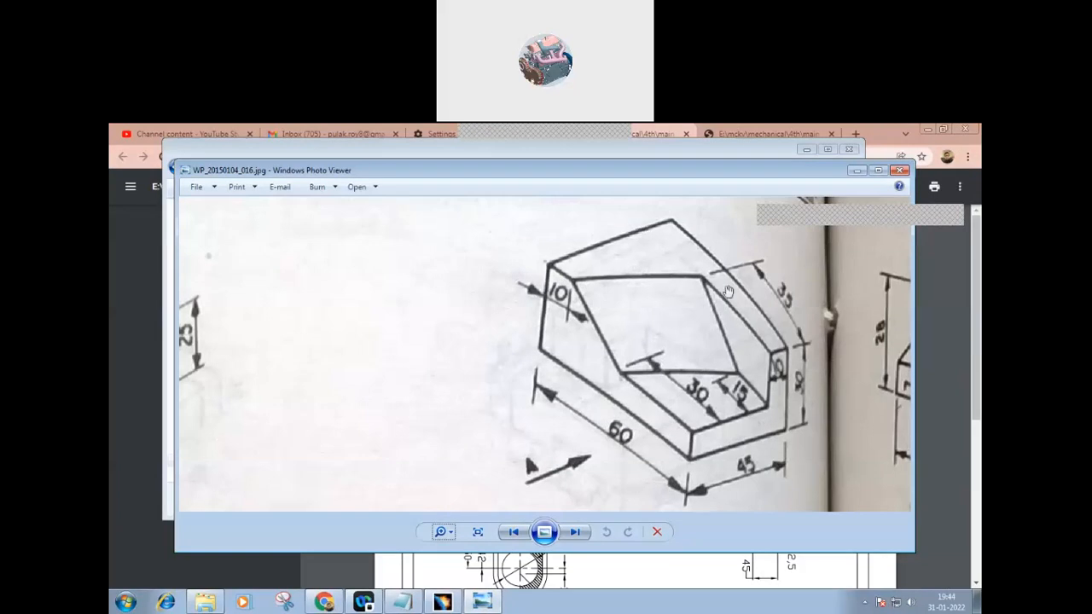
click(901, 172)
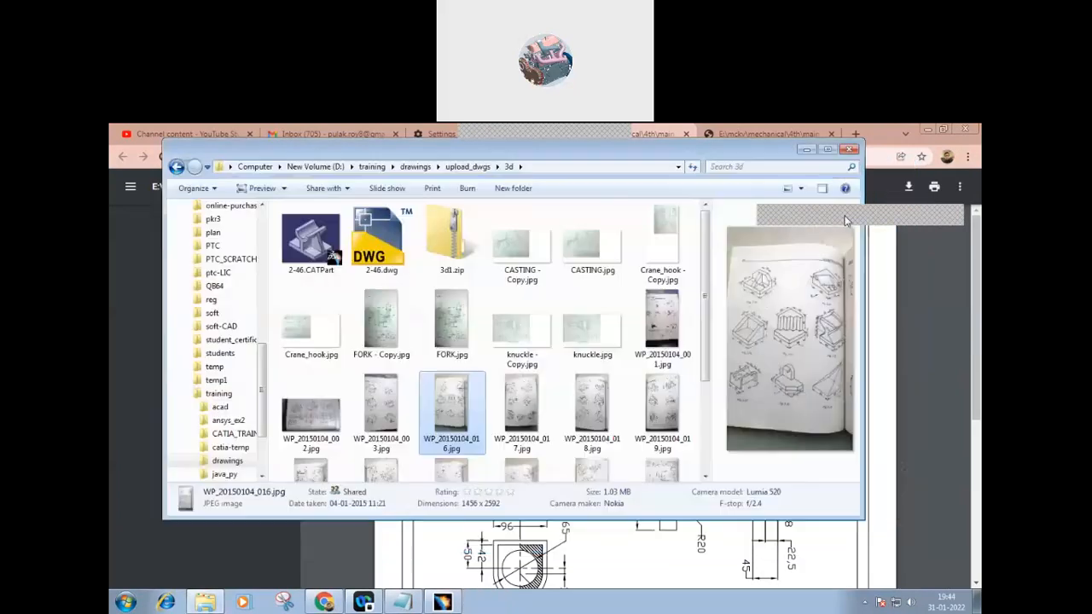
- Copy WP_20150104_016.jpg from the 3d folder to the Desktop folder, minimizing the Chrome window along the way
right_click(458, 416)
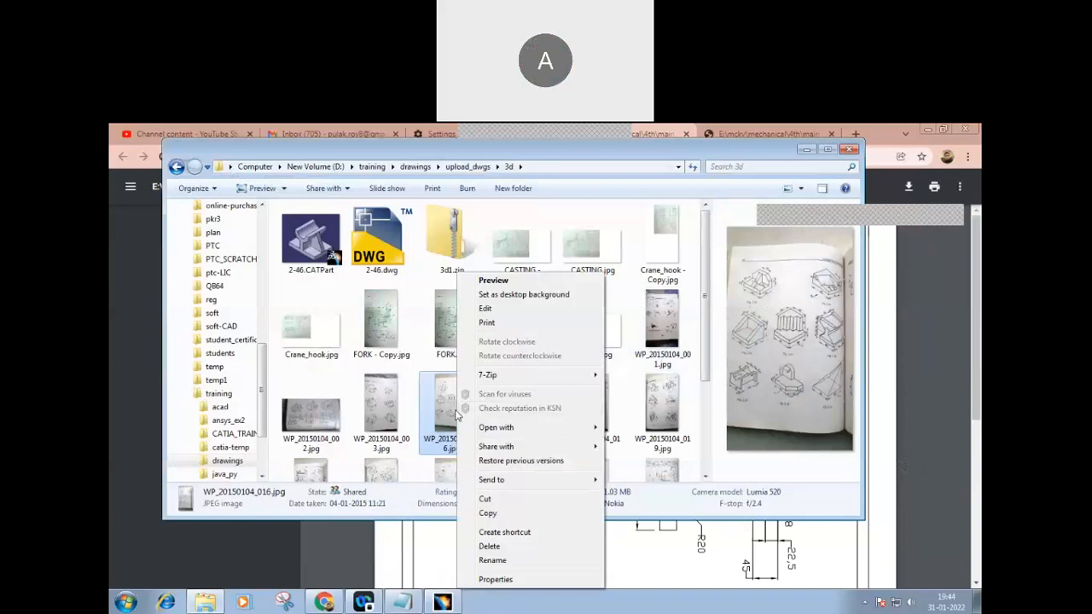
click(487, 514)
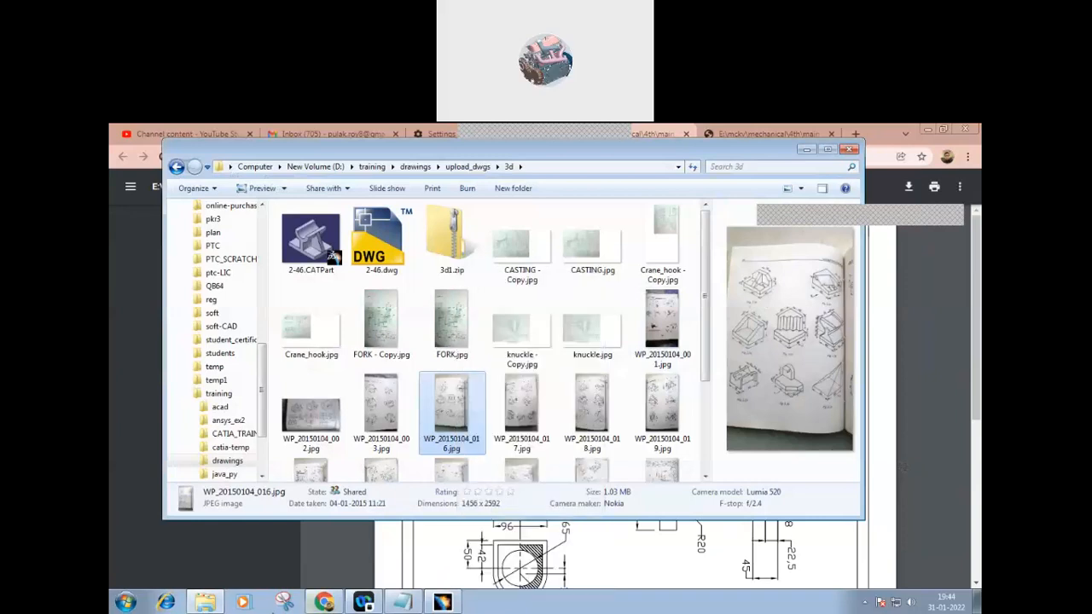
click(205, 604)
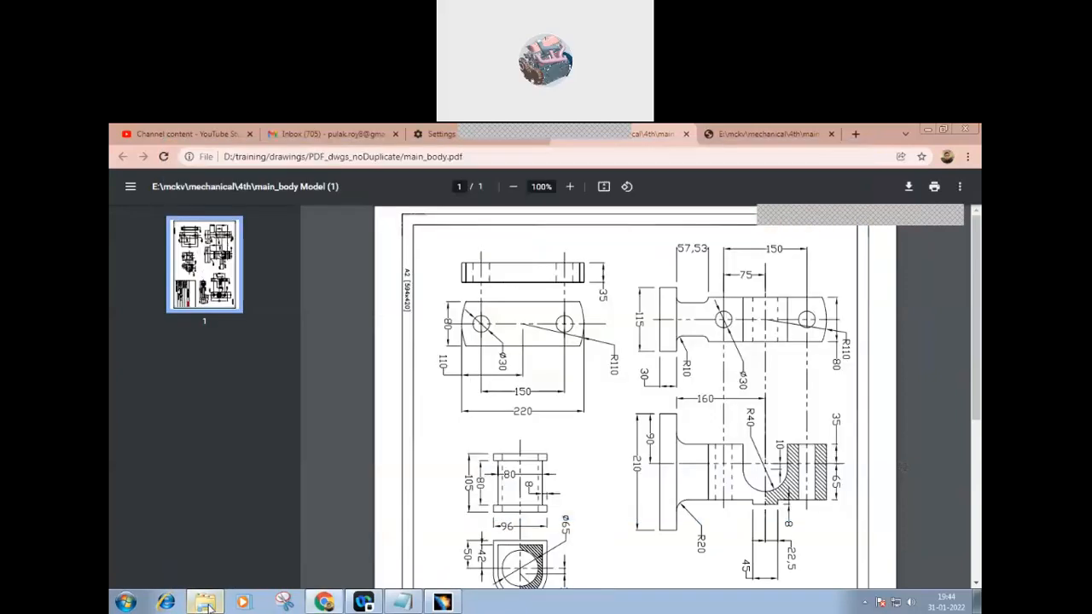
click(928, 130)
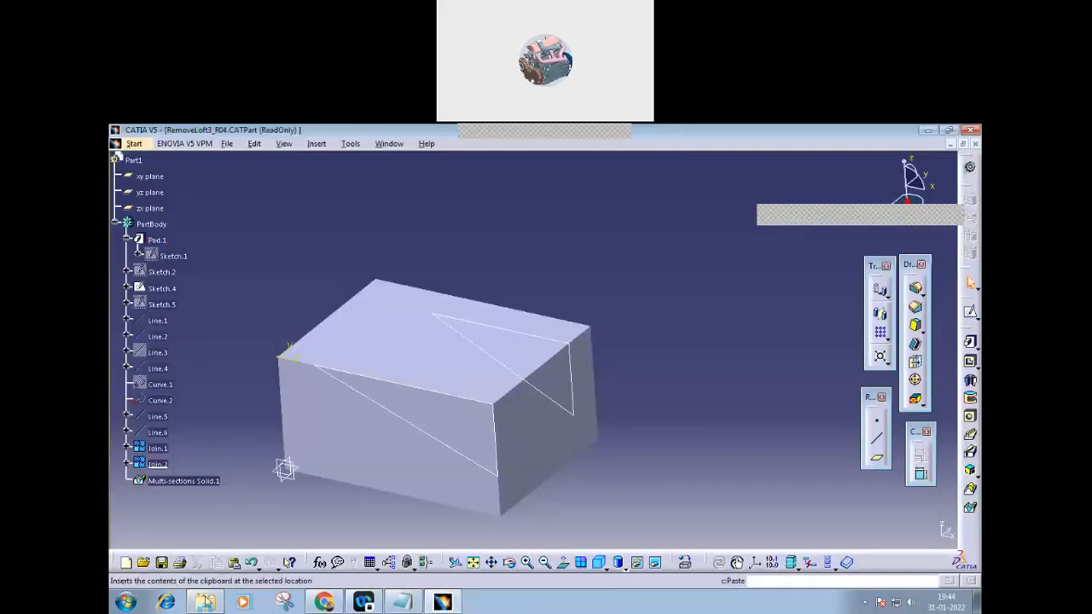
click(205, 604)
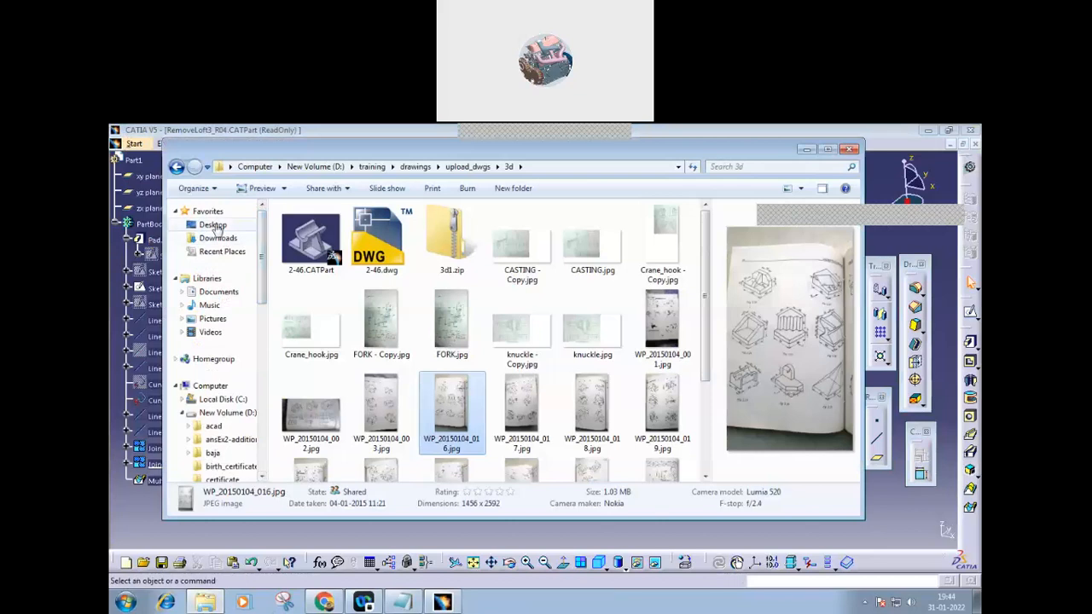
click(212, 224)
click(621, 406)
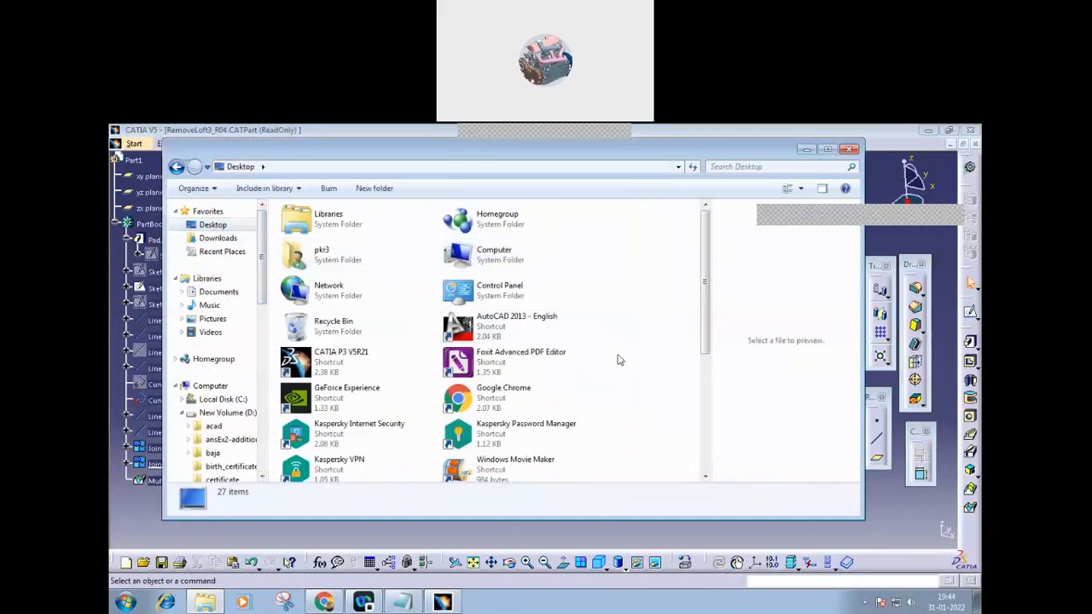
right_click(618, 356)
click(648, 424)
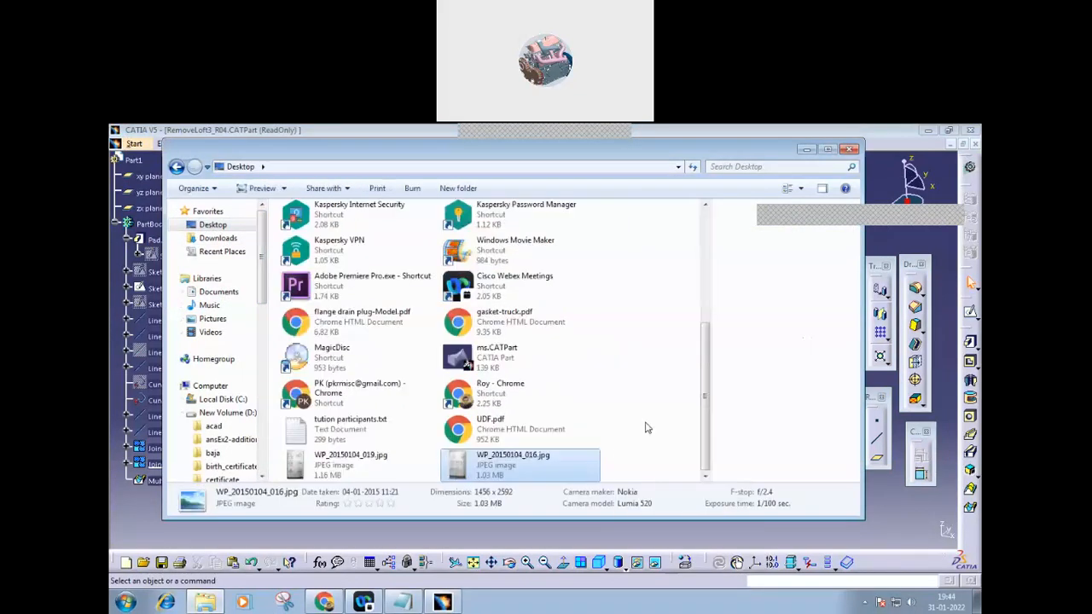
- Open the Desktop copy of WP_20150104_016.jpg, examine the Fig. 2.25 block's dimensions up close, and close the image
double_click(492, 469)
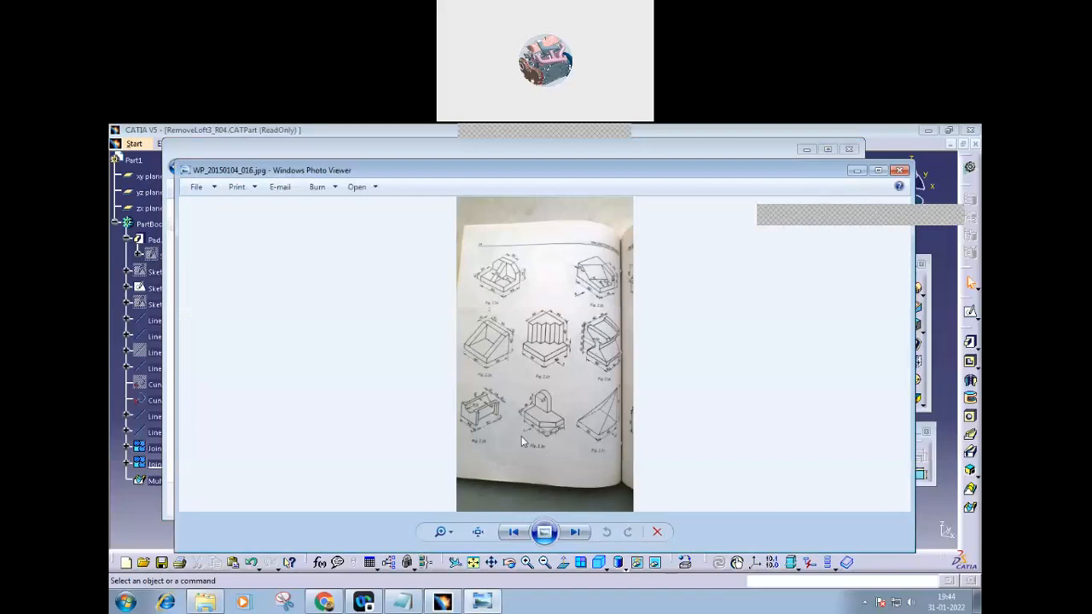
click(445, 534)
drag(453, 539, 452, 516)
drag(636, 324, 340, 458)
drag(515, 353, 509, 495)
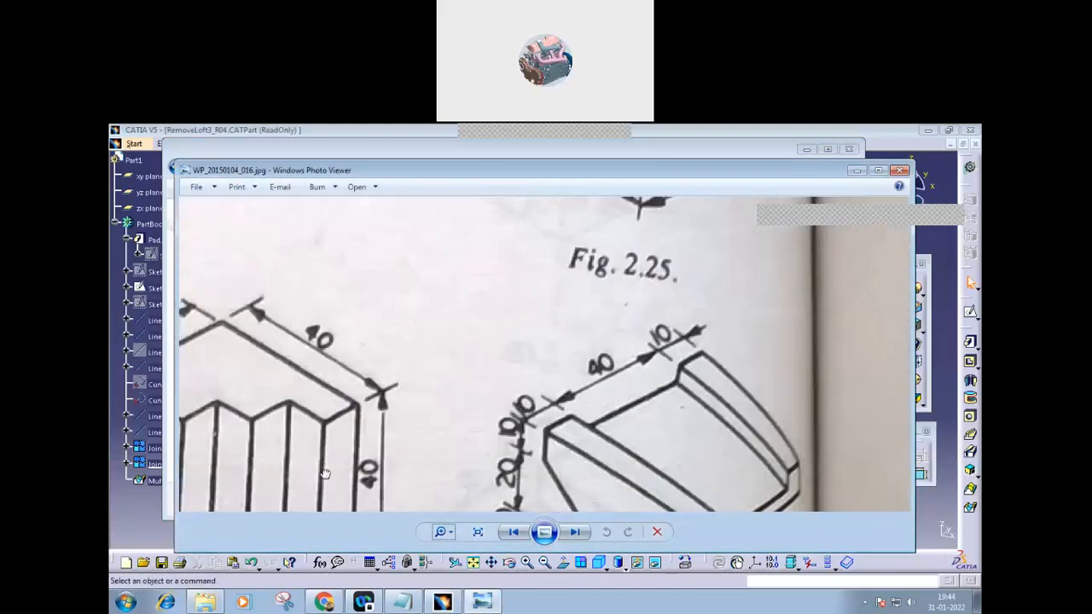
drag(743, 304, 741, 479)
drag(715, 219, 699, 369)
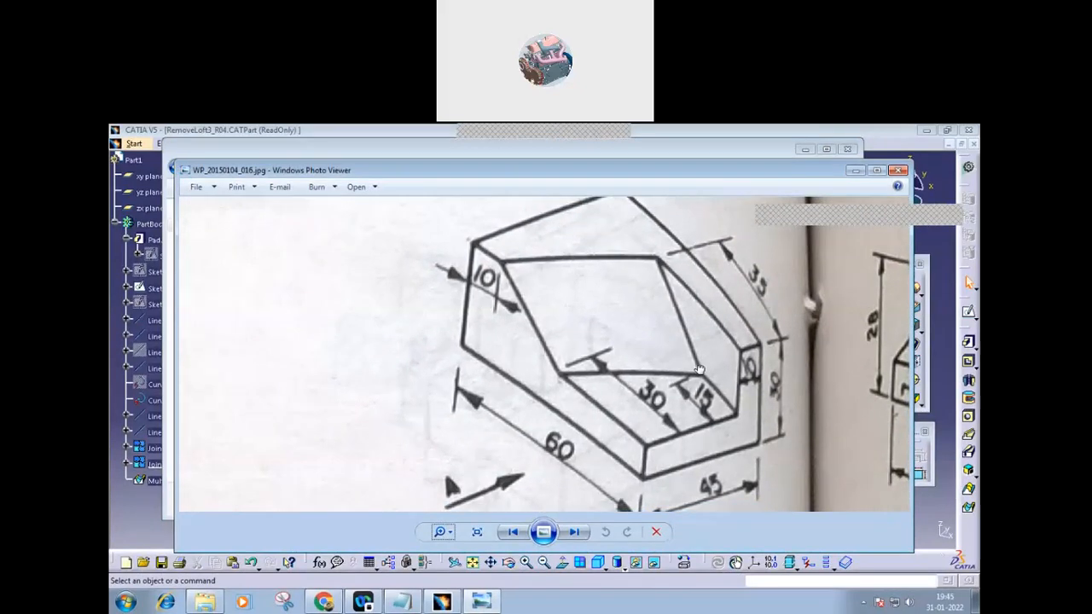
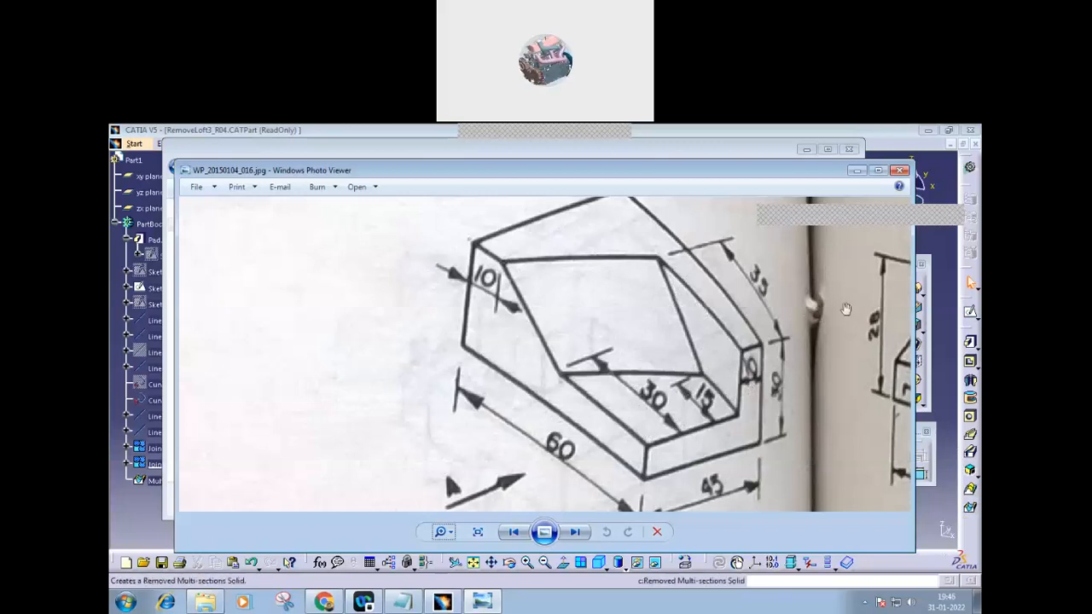
click(900, 172)
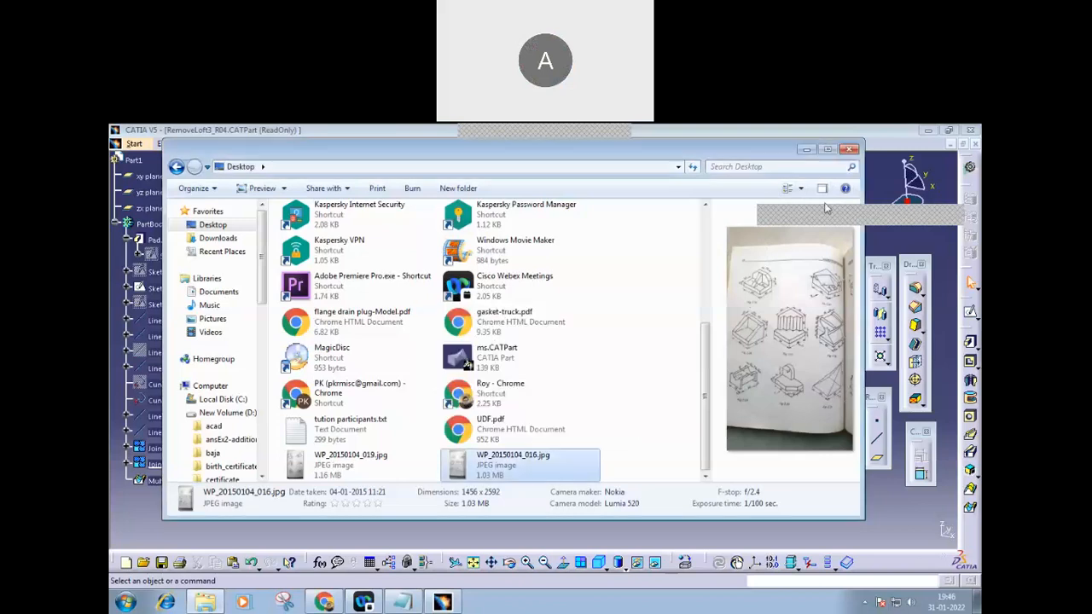
- Switch to CATIA V5, review the RemoveLoft3_R04 block, and close that part without saving its changes
click(807, 150)
middle_drag(589, 457, 344, 379)
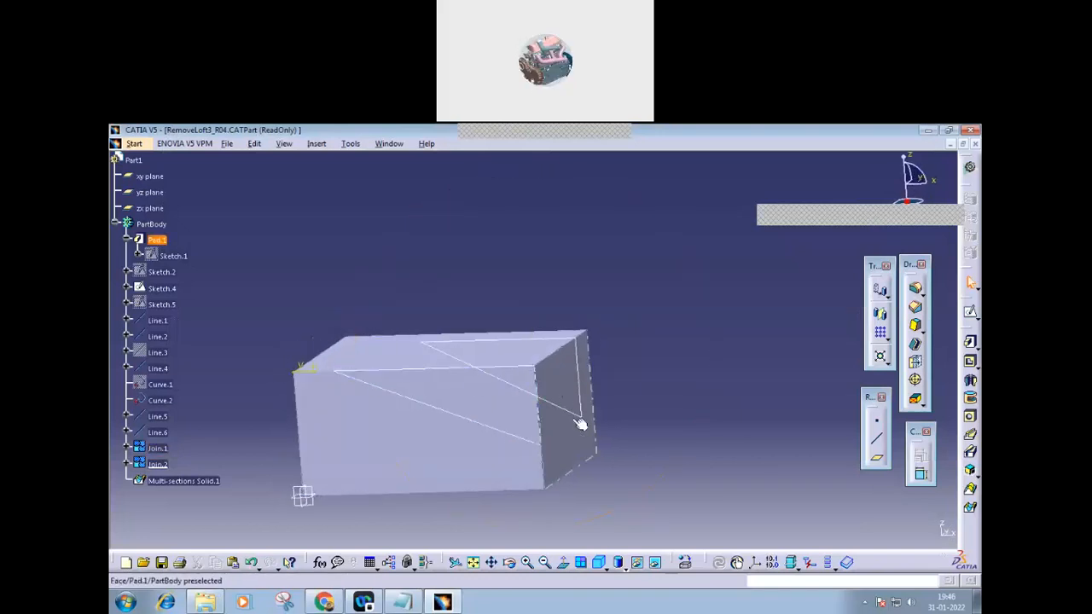
middle_drag(696, 370, 535, 479)
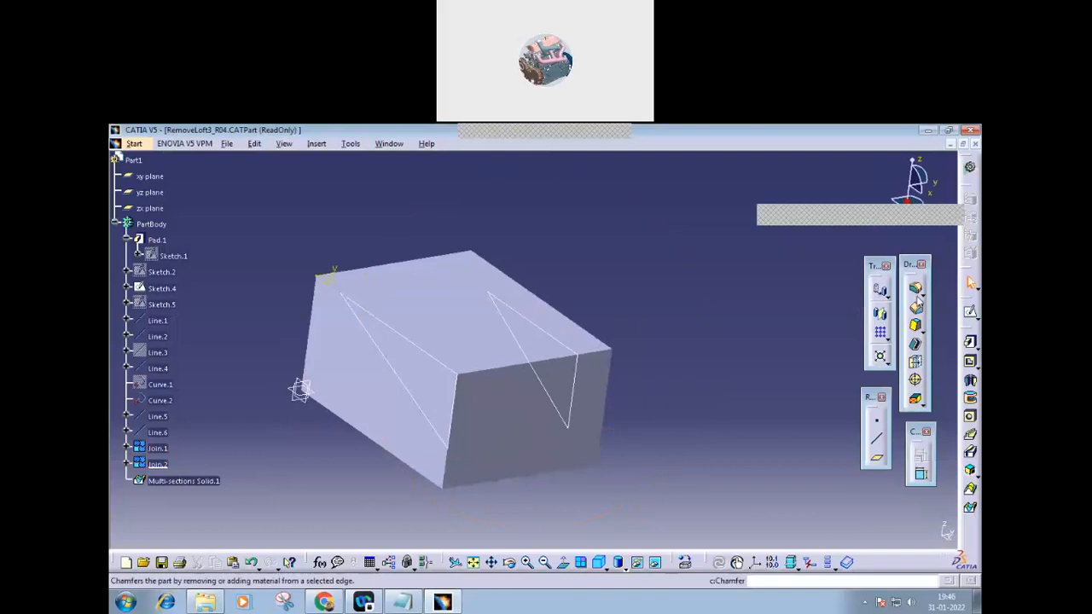
middle_drag(665, 348, 668, 341)
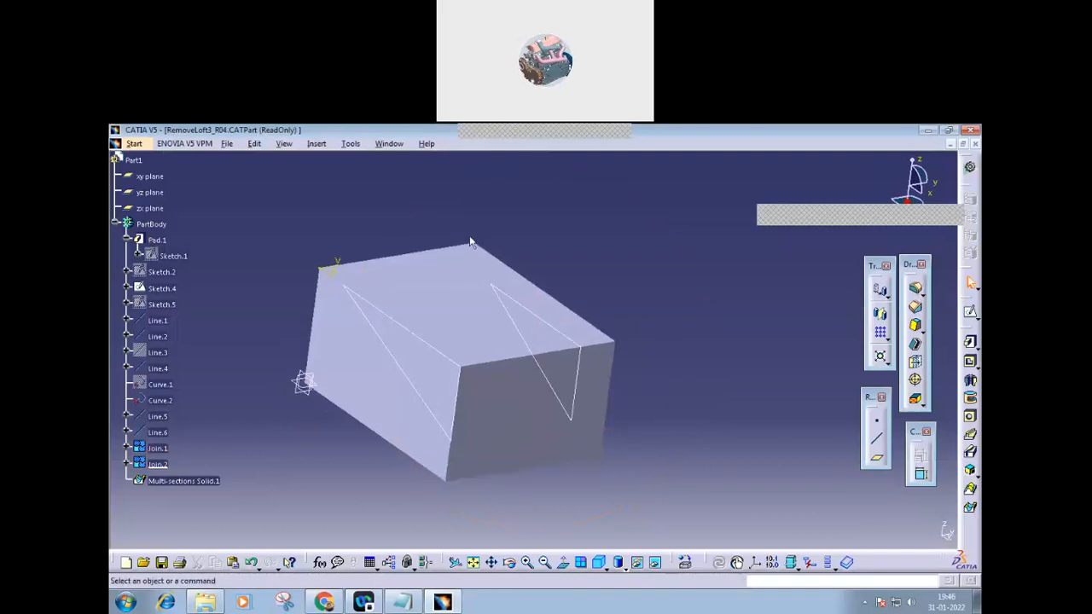
click(227, 144)
click(256, 204)
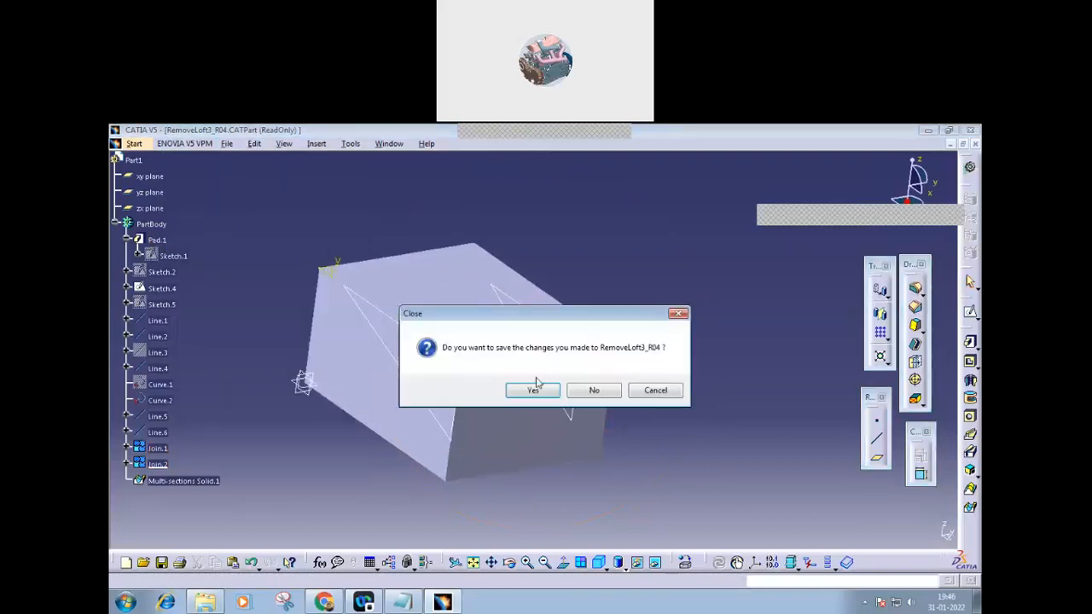
click(592, 391)
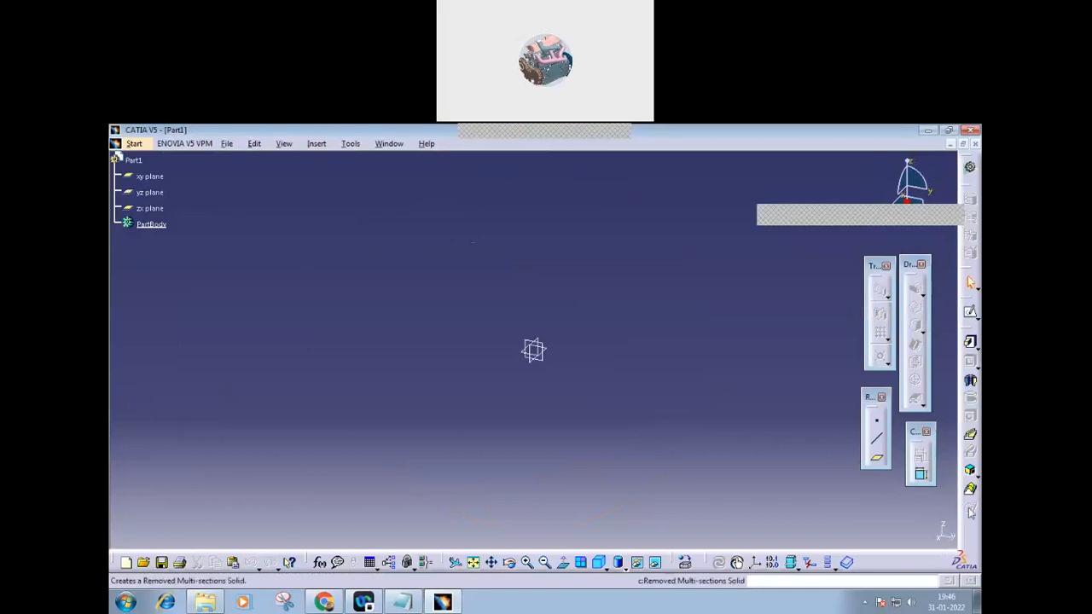
click(316, 145)
mouse_move(352, 366)
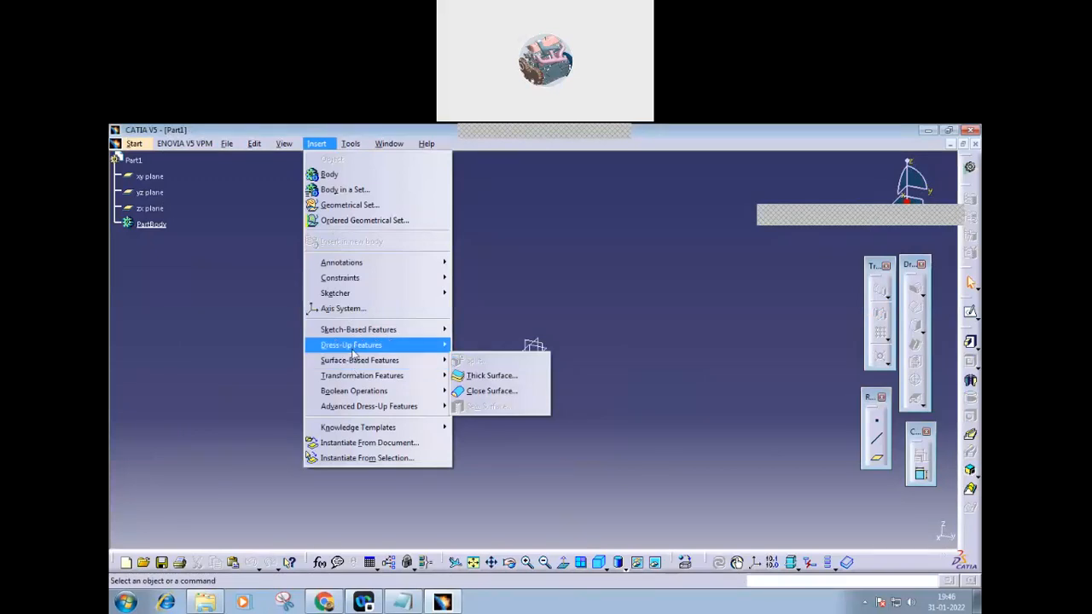
mouse_move(349, 334)
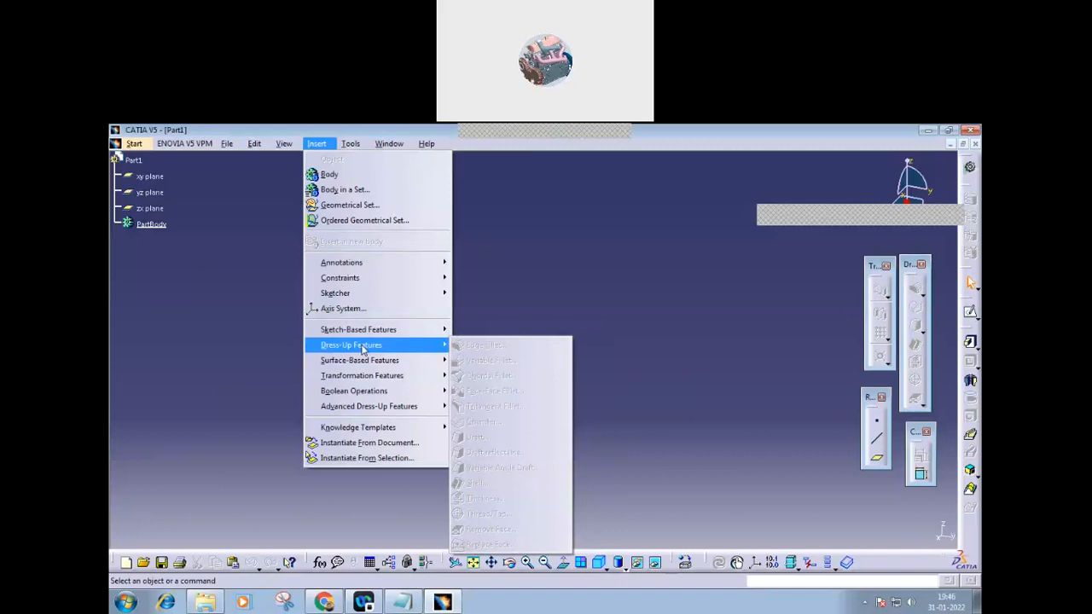
click(689, 329)
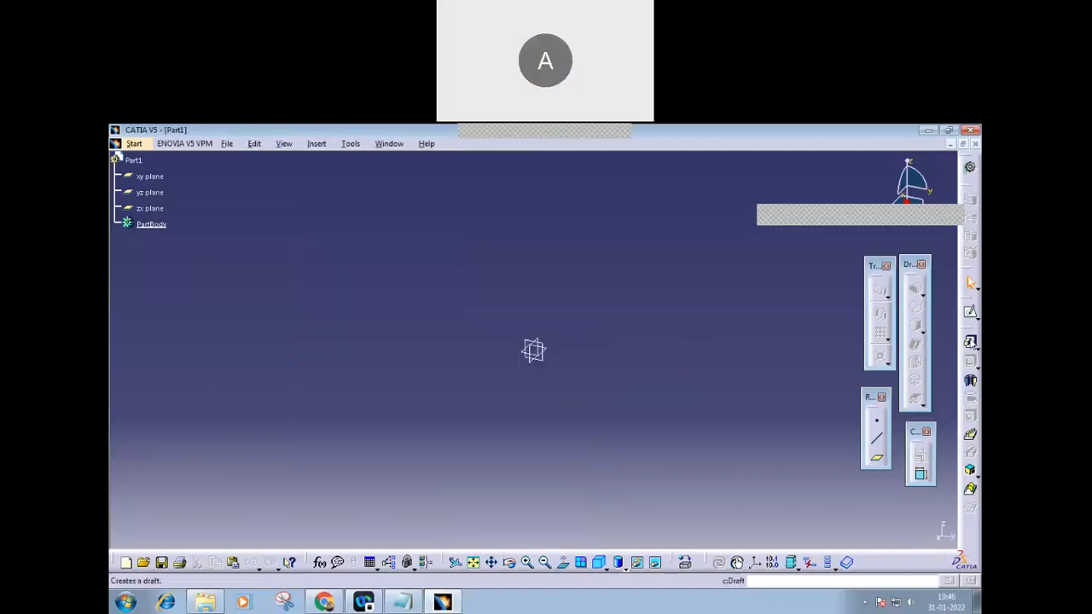
- Sketch a rectangle enclosing the origin on the yz plane of Part1 and exit the sketch
click(532, 350)
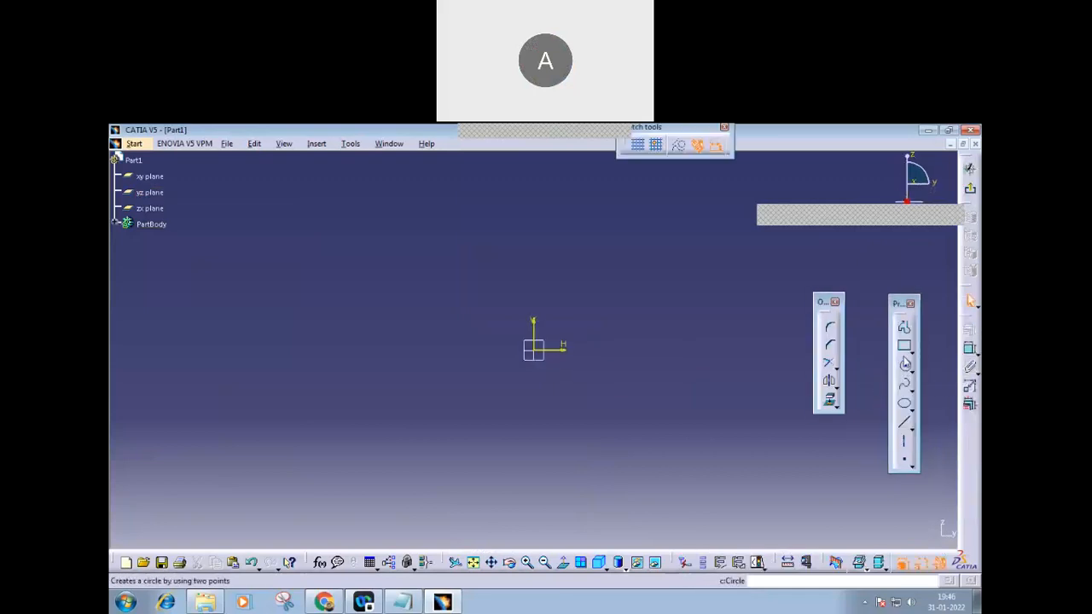
click(904, 346)
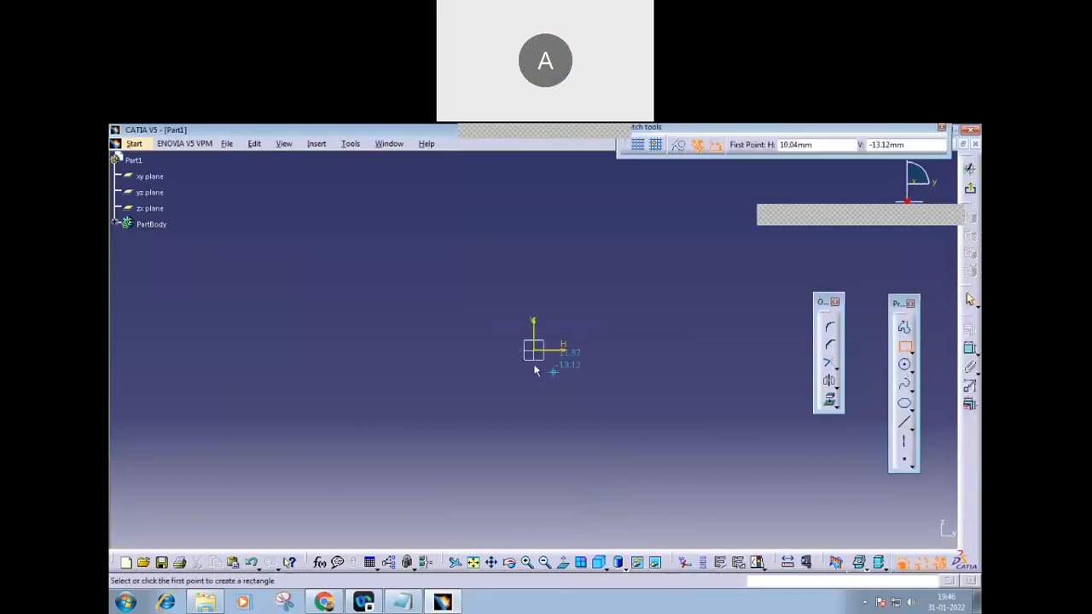
click(476, 410)
click(680, 257)
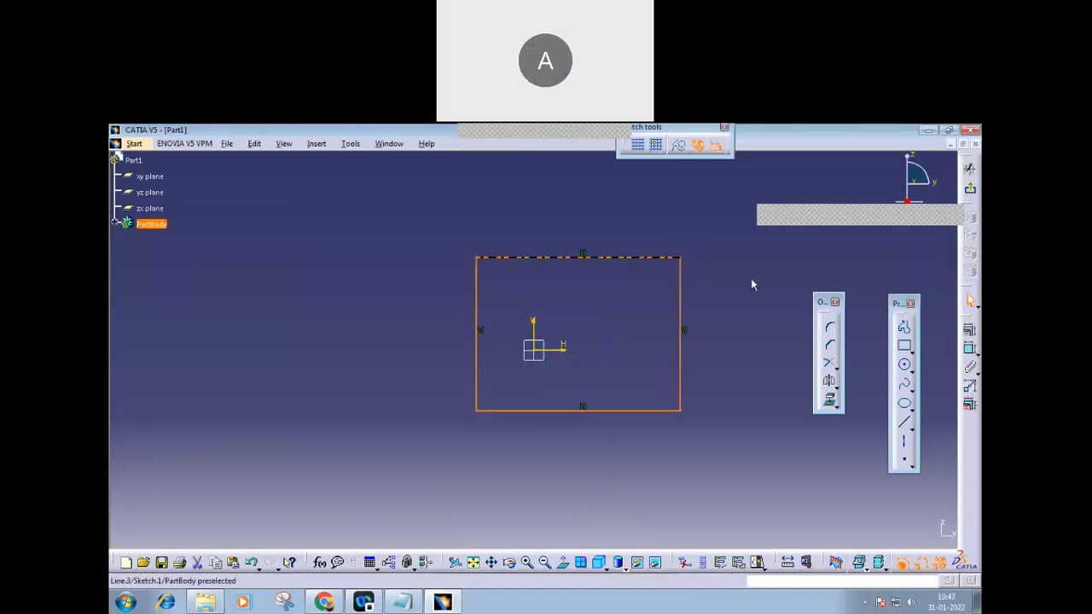
click(970, 190)
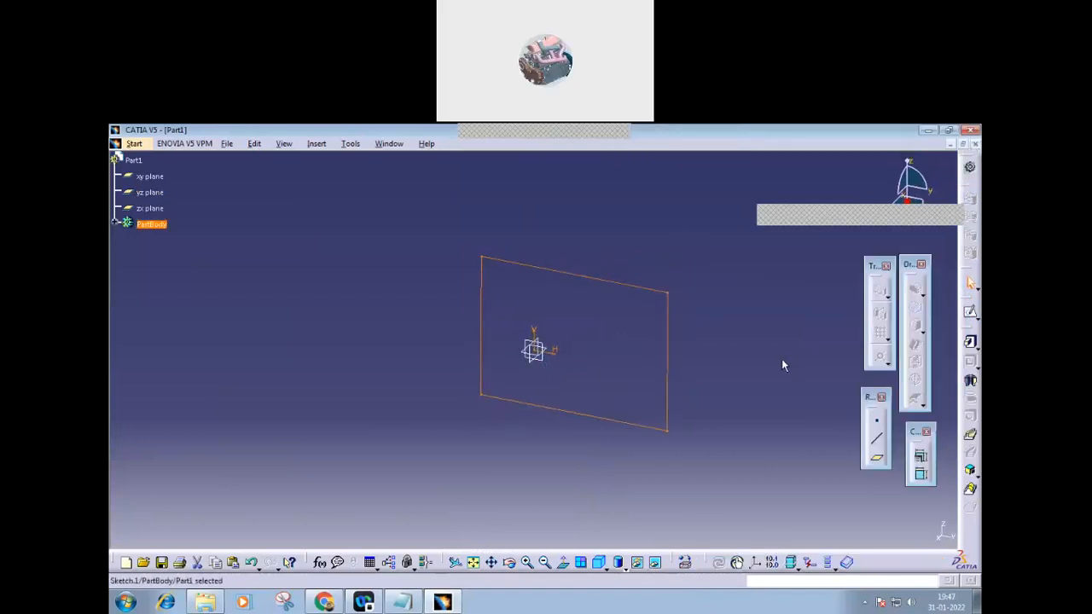
- Pad the rectangle sketch with a length of 37 mm and mirrored extent to form a solid block
click(970, 343)
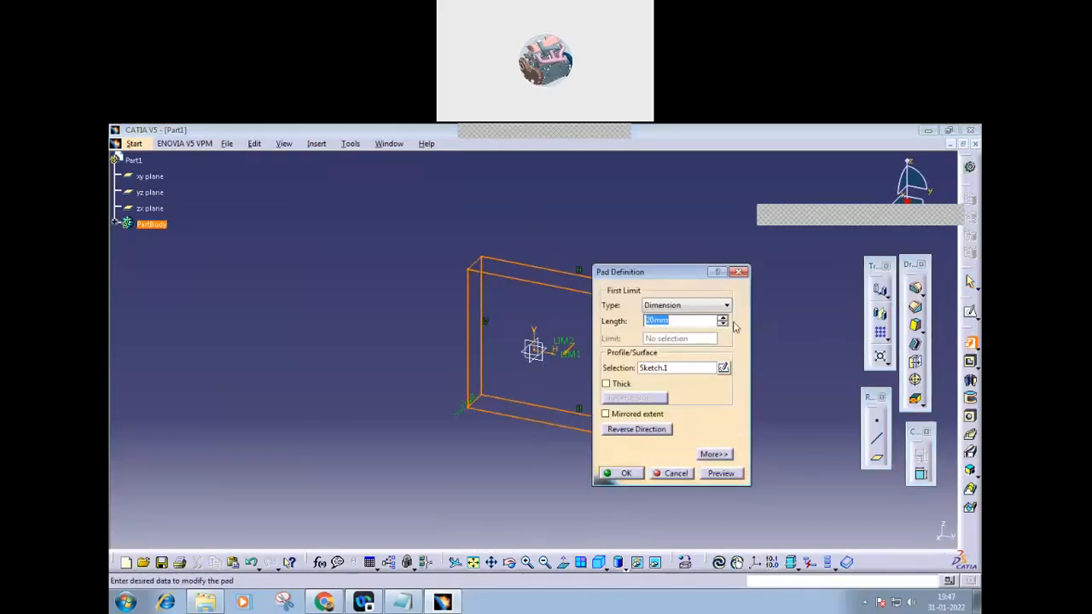
click(723, 318)
click(723, 318)
click(635, 414)
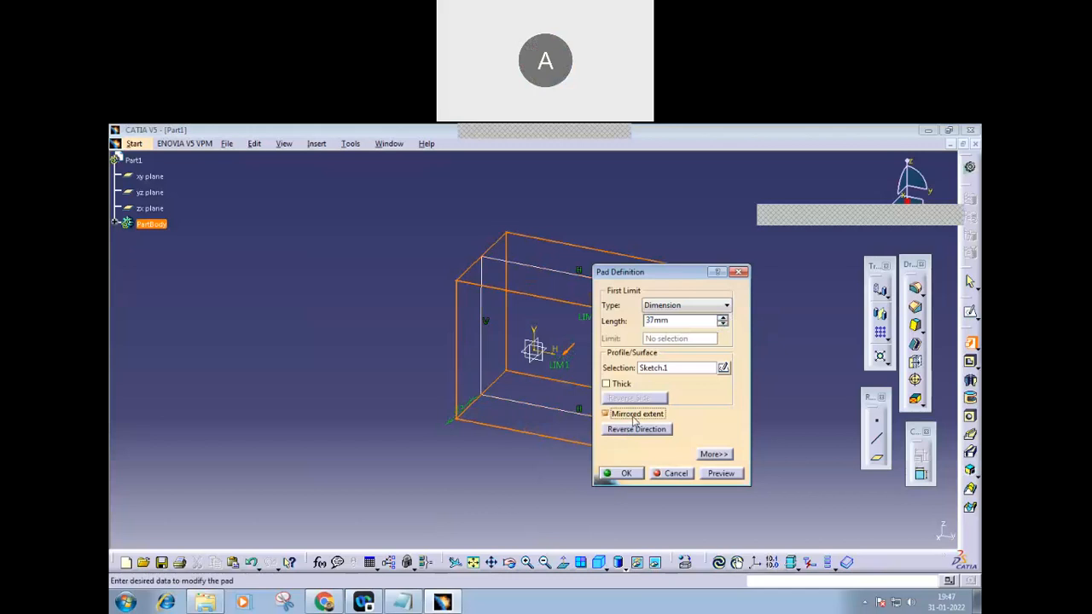
click(636, 474)
middle_drag(536, 492, 495, 491)
- Create an edge fillet with a 15 mm radius along the block's upper front edge
click(314, 150)
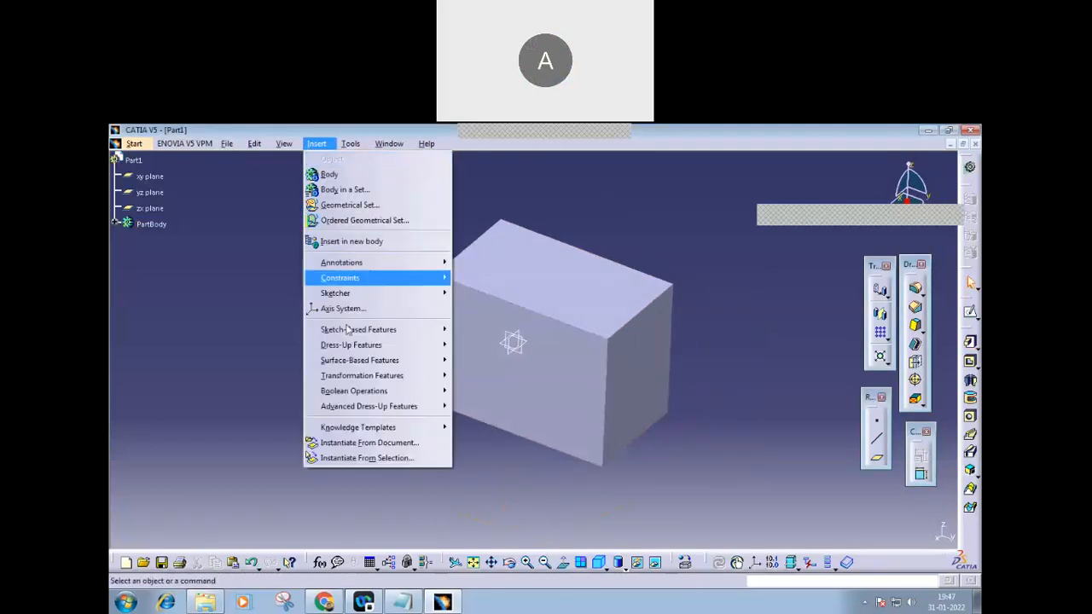
mouse_move(351, 344)
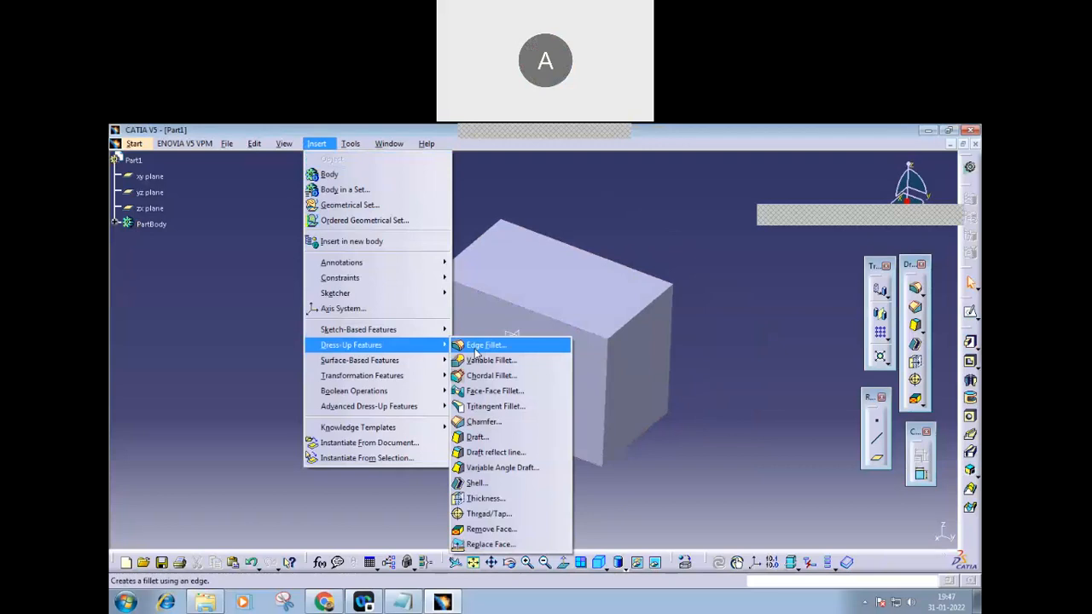
click(484, 345)
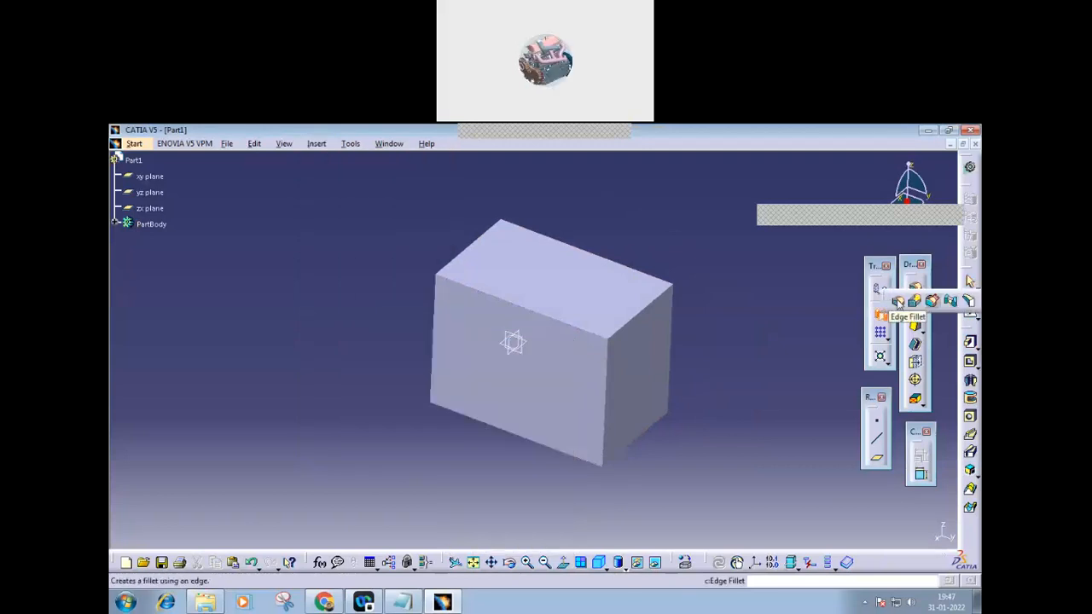
click(592, 336)
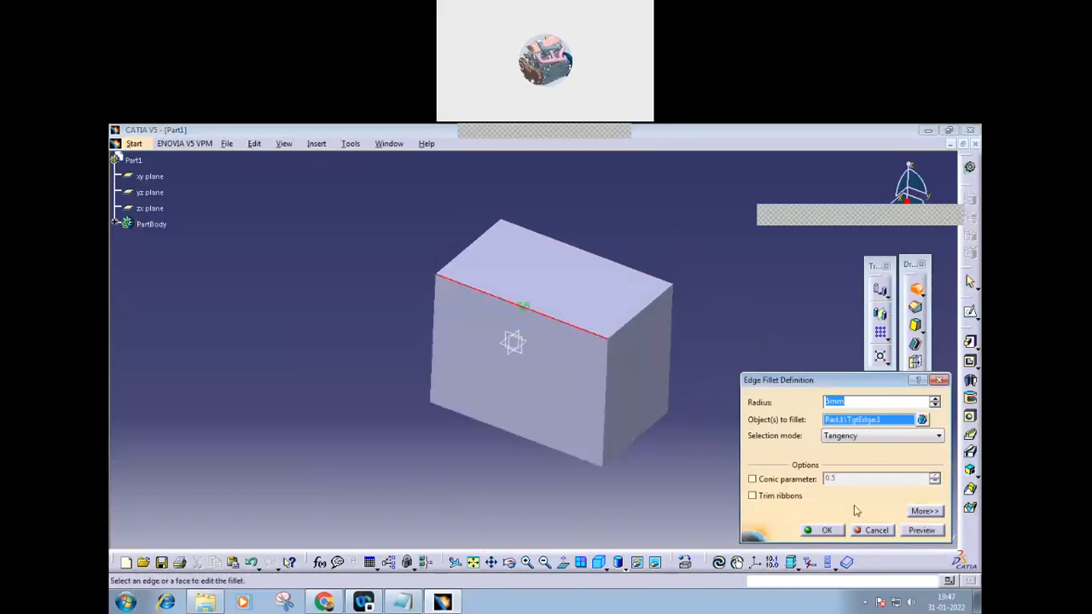
click(919, 530)
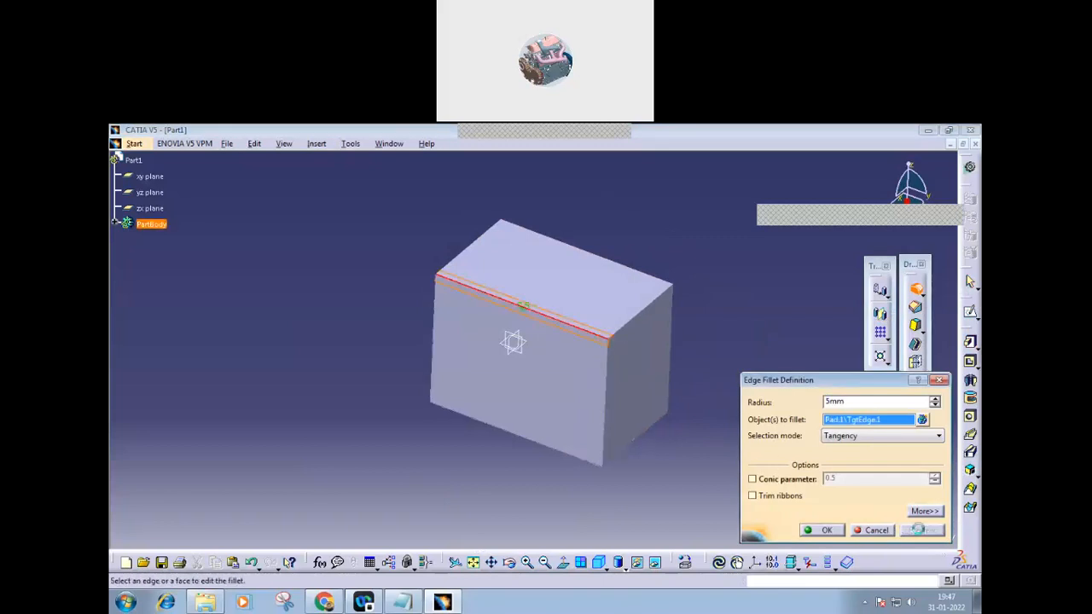
click(936, 398)
click(936, 398)
click(921, 530)
click(825, 529)
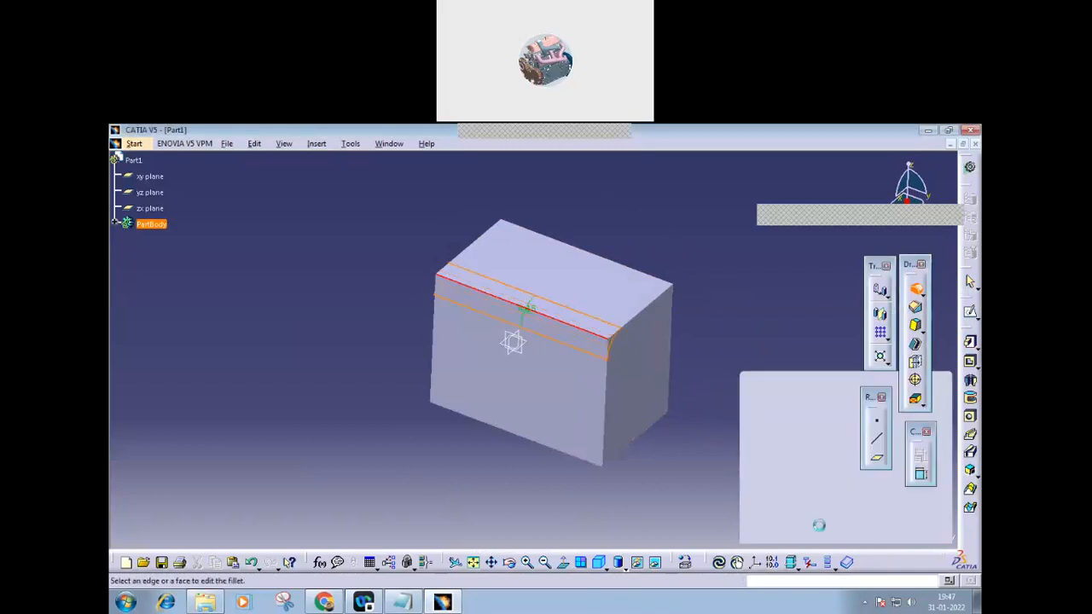
- Add the adjoining upper side edge and the vertical corner edge to the existing edge fillet
double_click(592, 335)
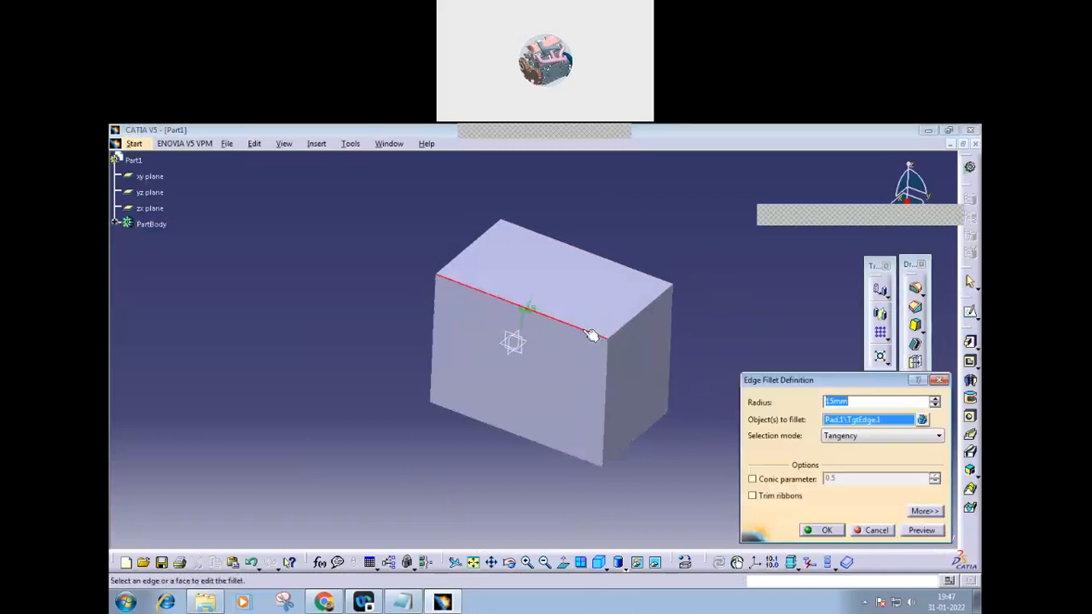
click(637, 324)
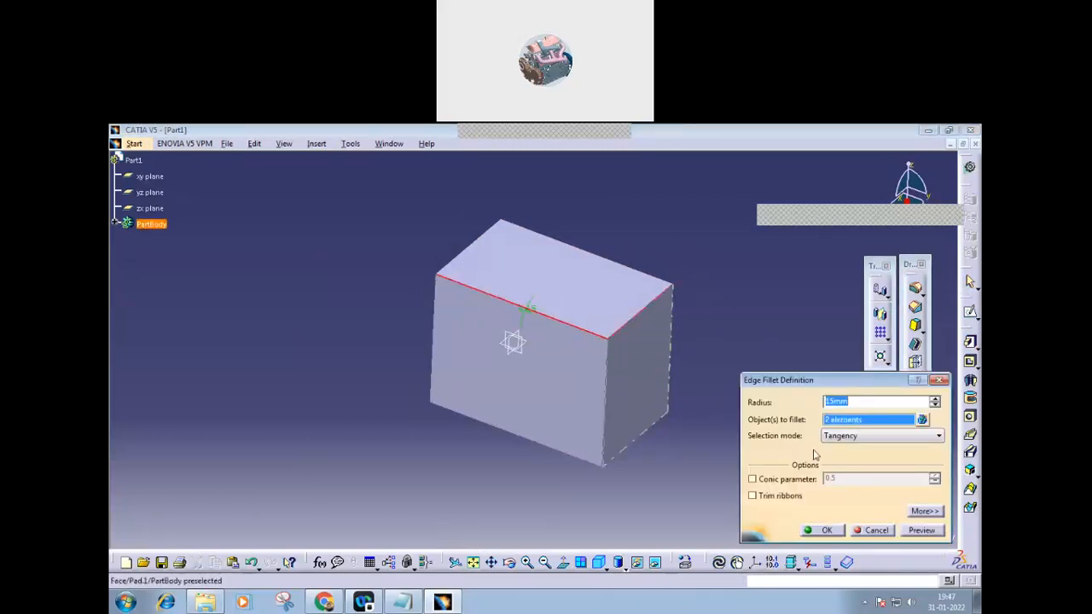
click(826, 530)
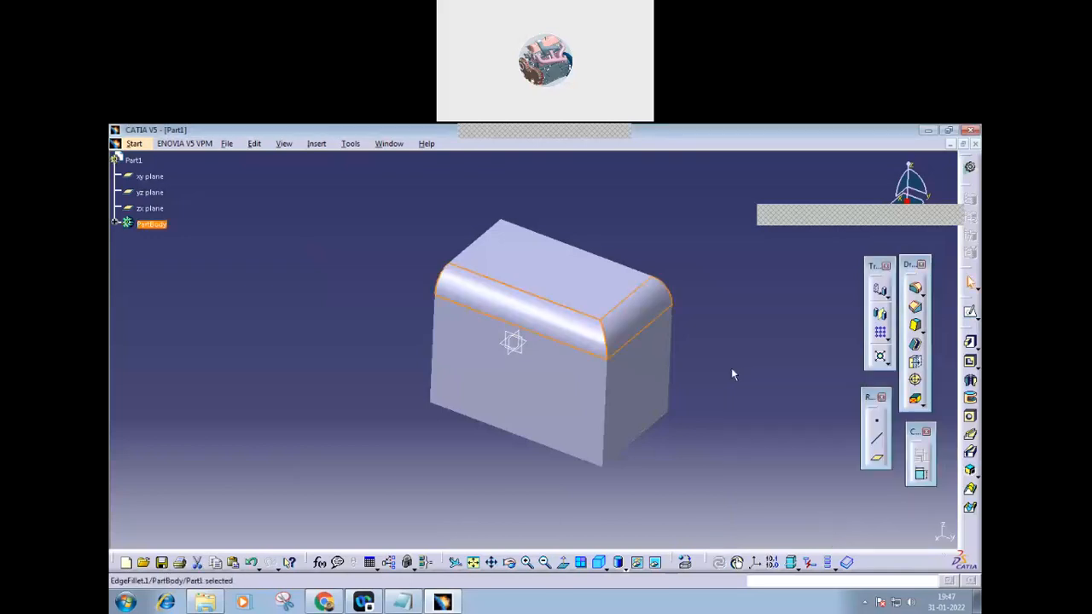
double_click(657, 331)
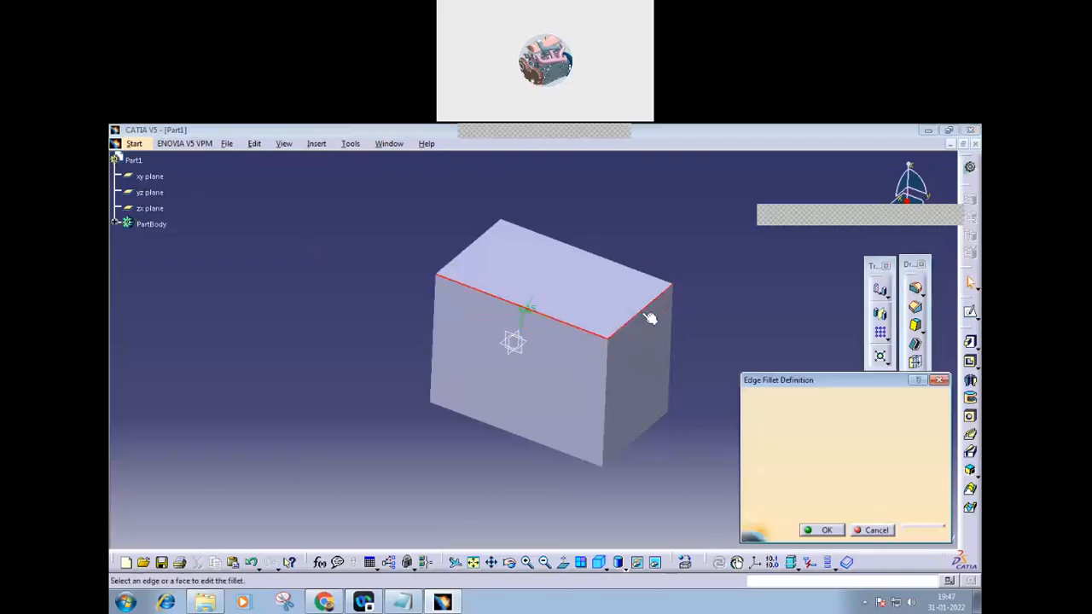
click(607, 424)
click(824, 530)
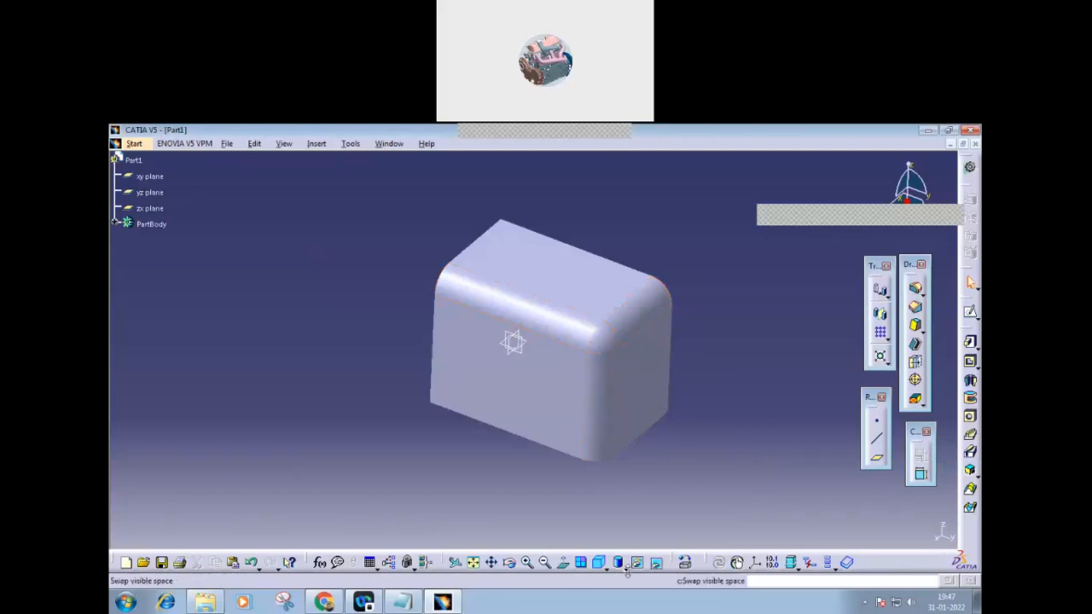
- Display the part as Shading with Edges and review the edge fillet's definition without changing it
click(637, 565)
click(637, 488)
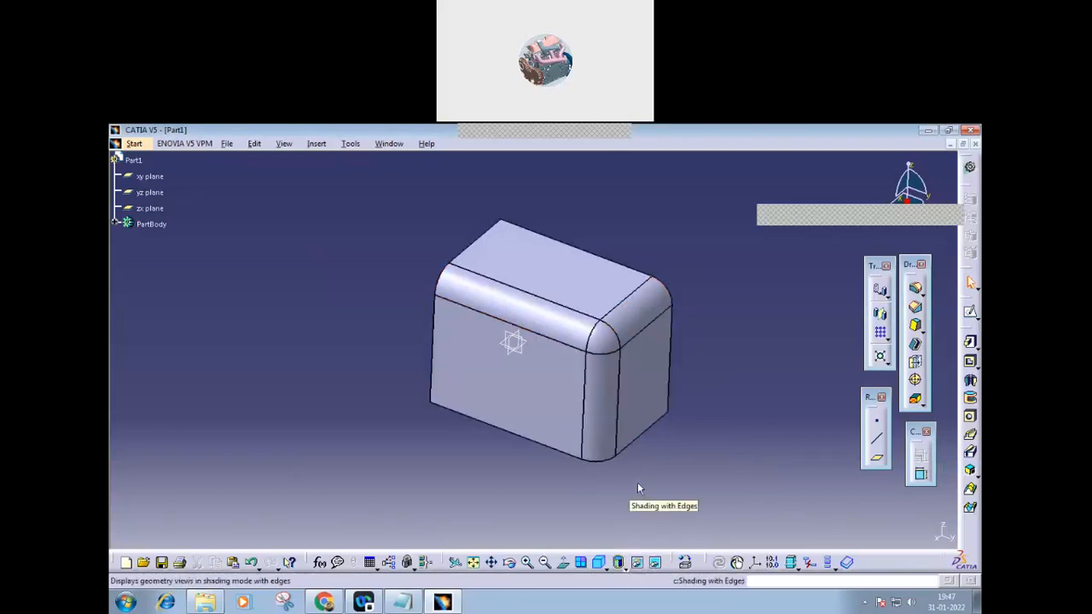
double_click(603, 337)
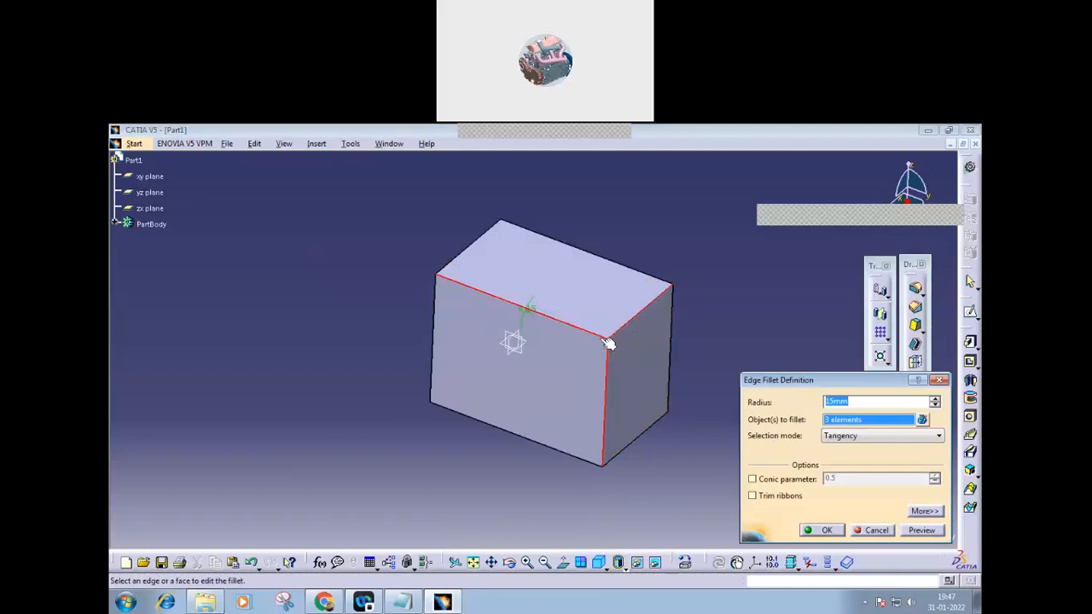
click(876, 530)
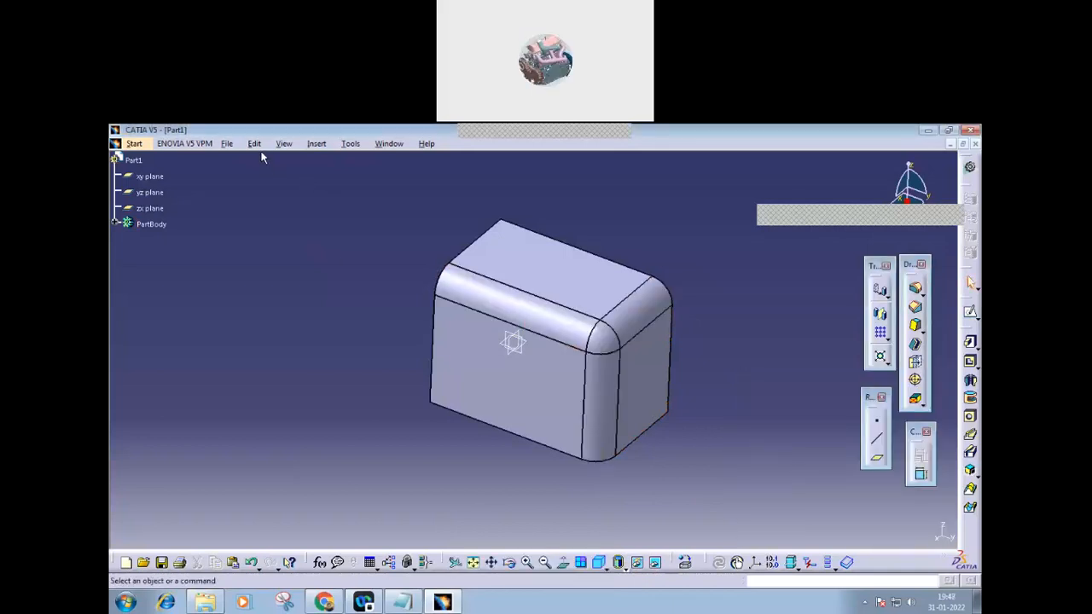
- Delete the edge fillet from the block
middle_drag(312, 256, 358, 289)
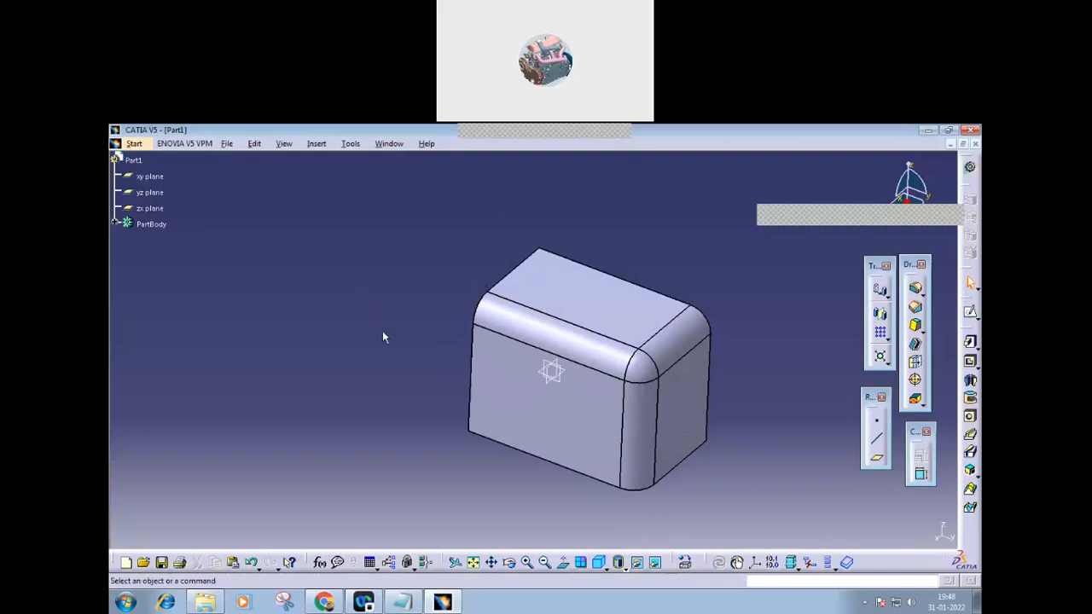
middle_drag(412, 311, 495, 223)
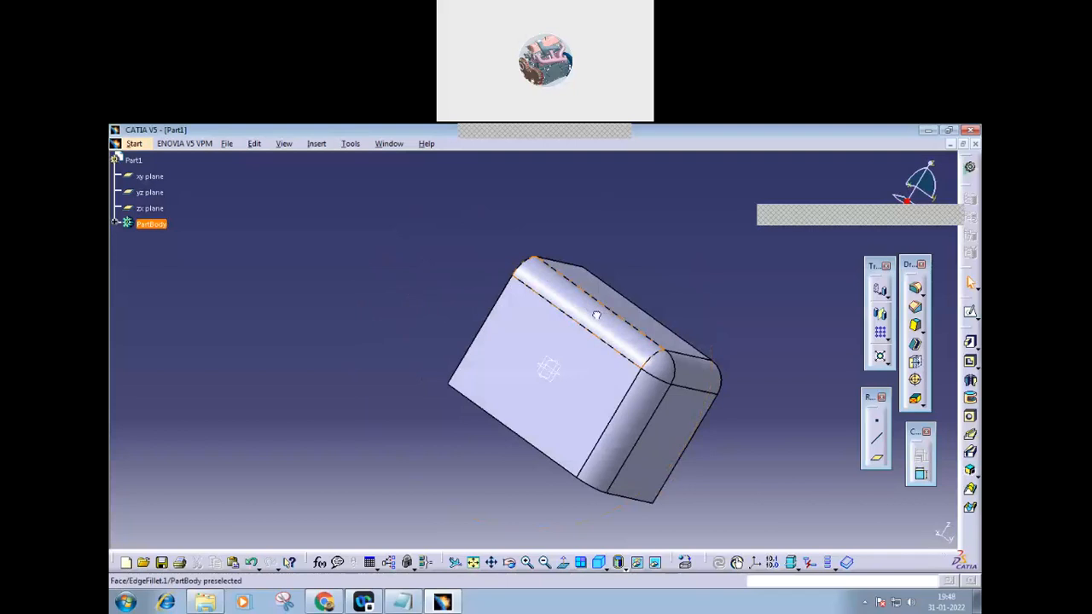
click(603, 319)
key(Delete)
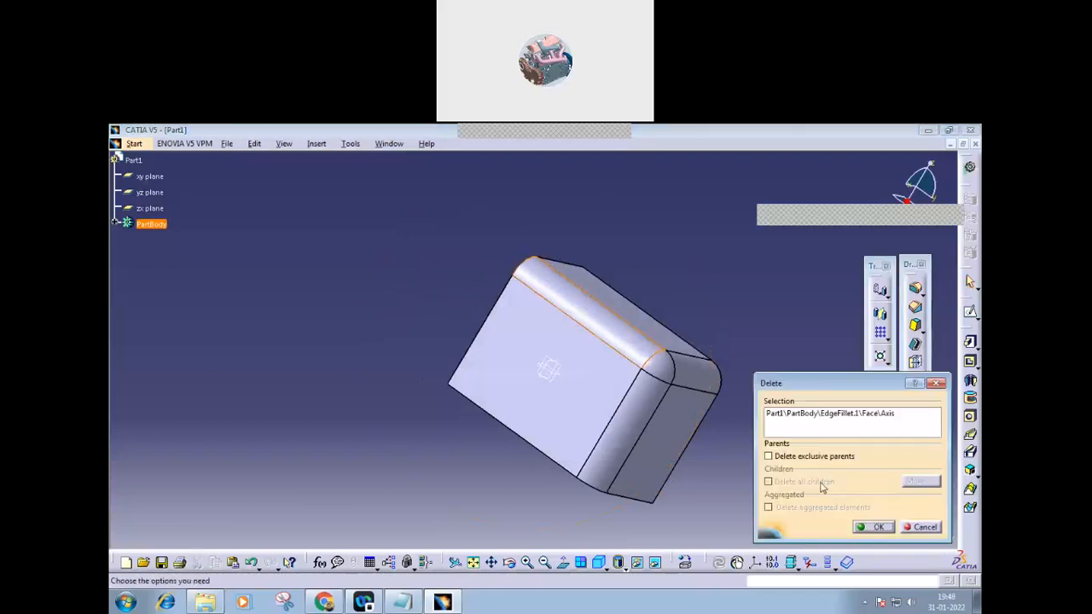
click(879, 527)
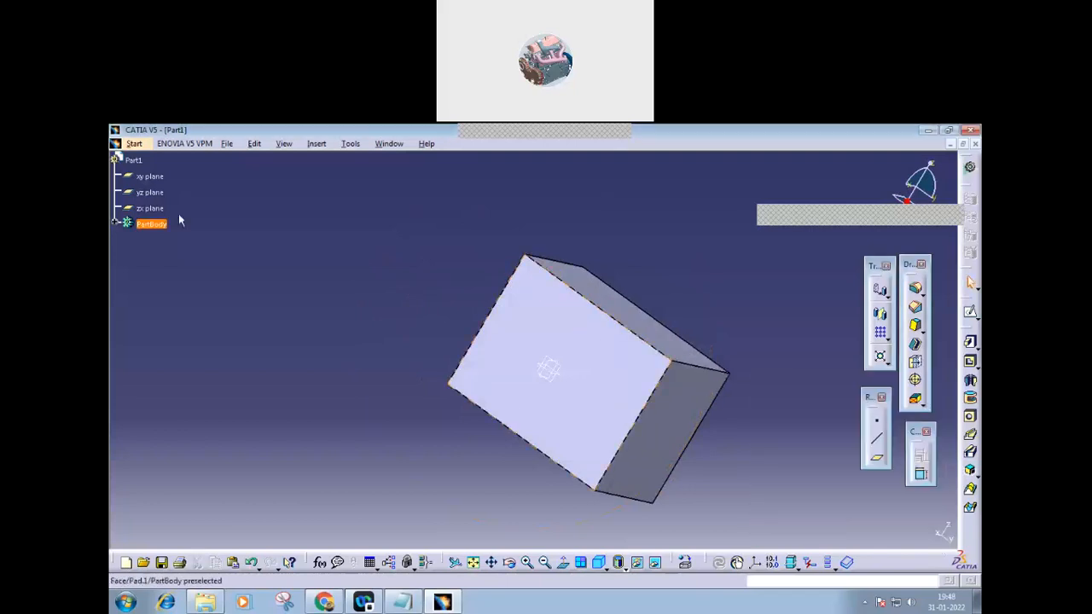
- Browse the sample parts in the CATIA_TRAINING solid, dressed_up, fillet folder and leave without opening one
click(227, 146)
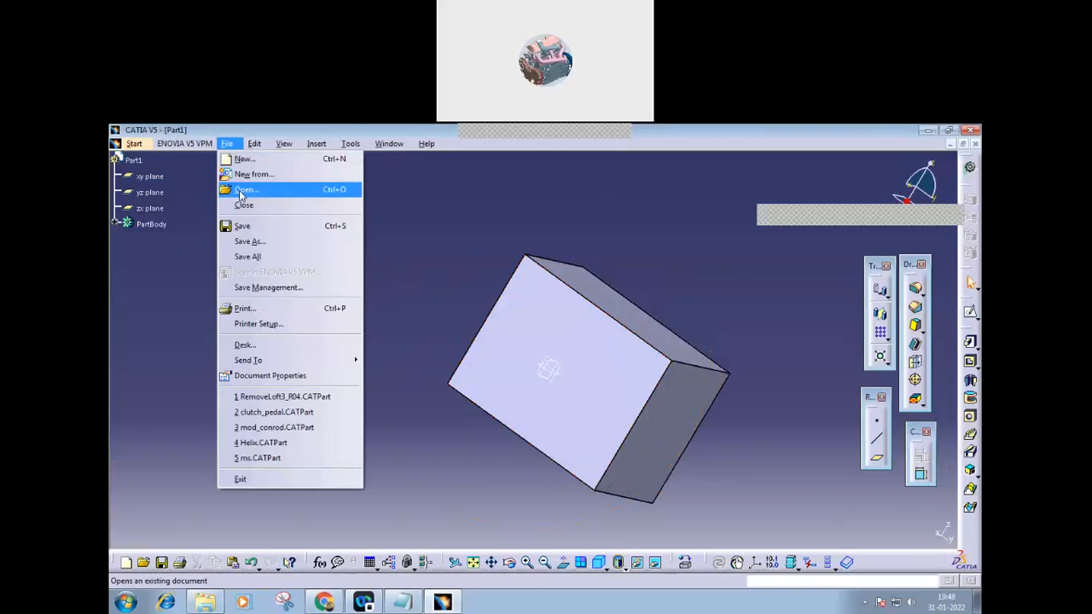
click(242, 193)
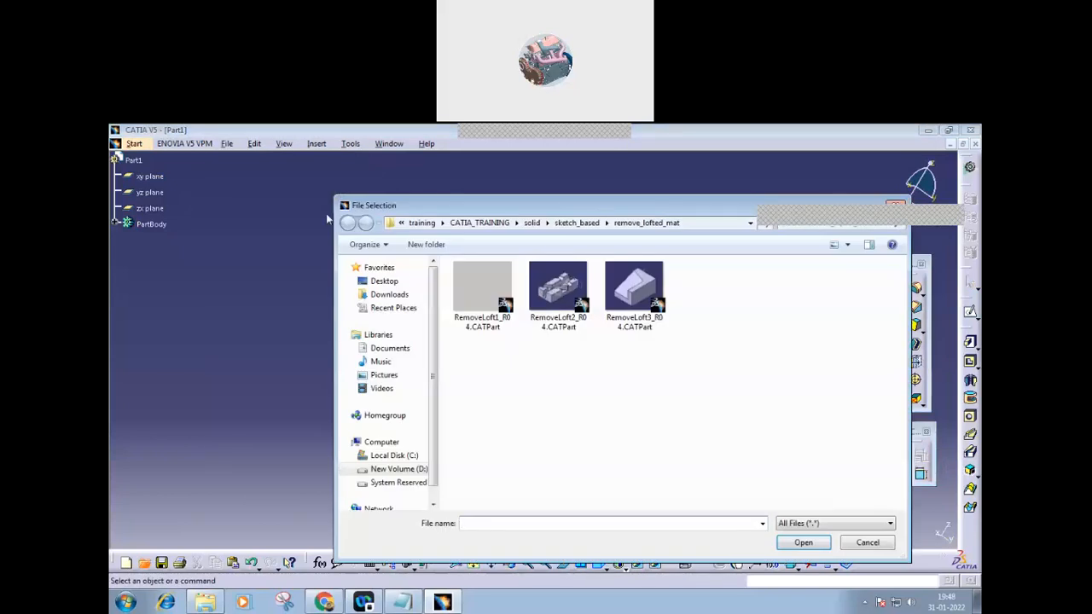
click(531, 224)
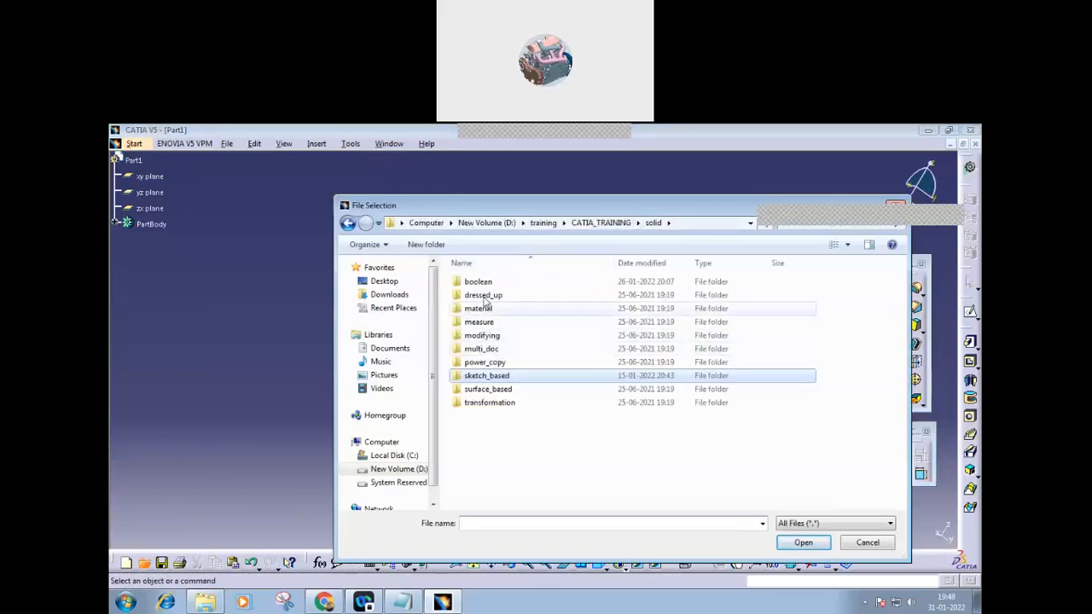
double_click(483, 294)
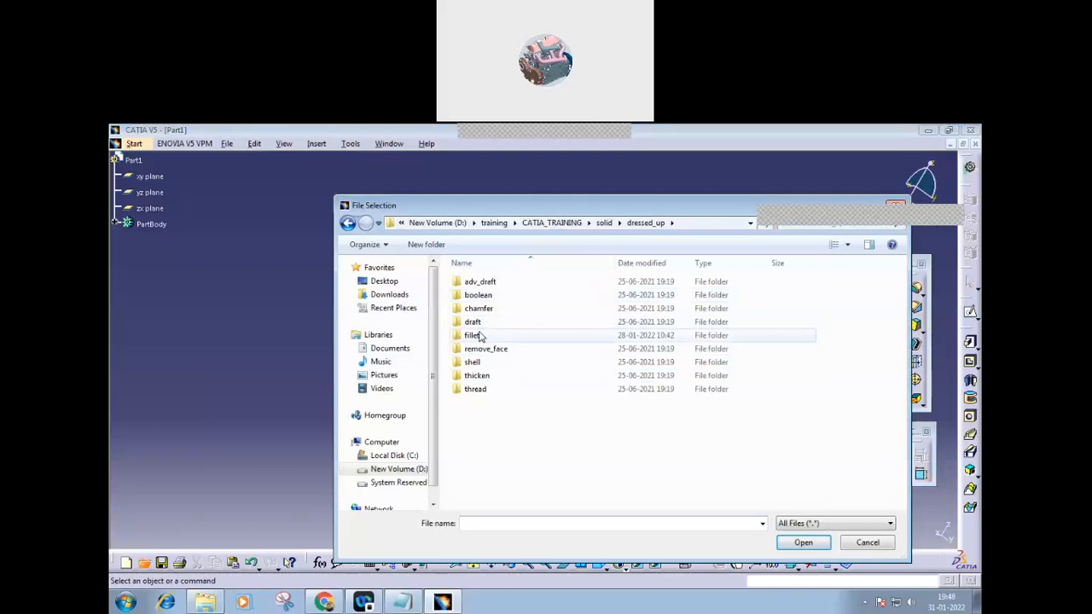
double_click(474, 335)
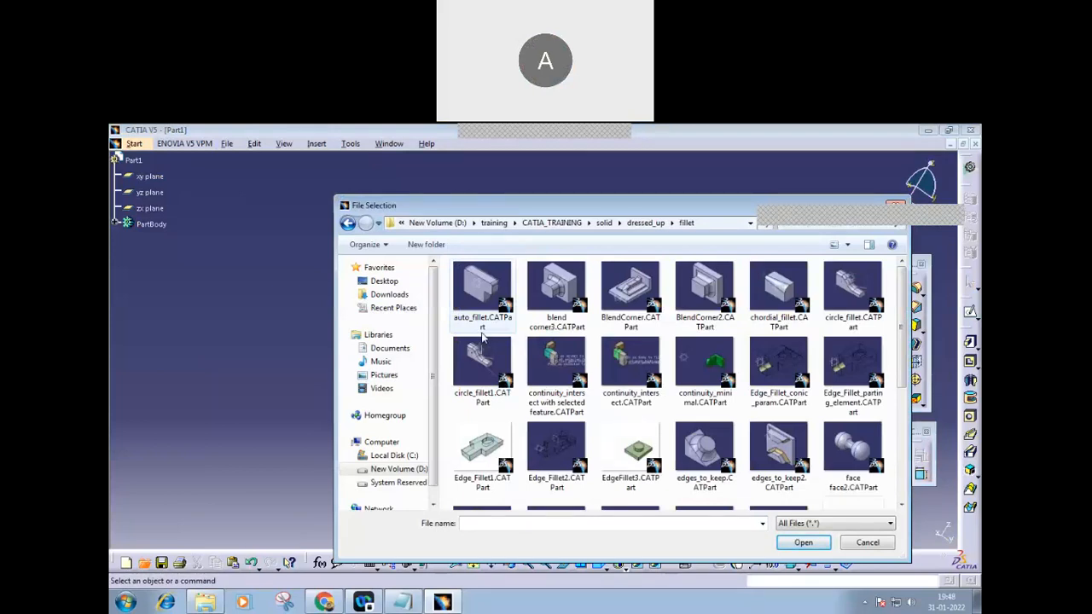
drag(901, 333, 896, 312)
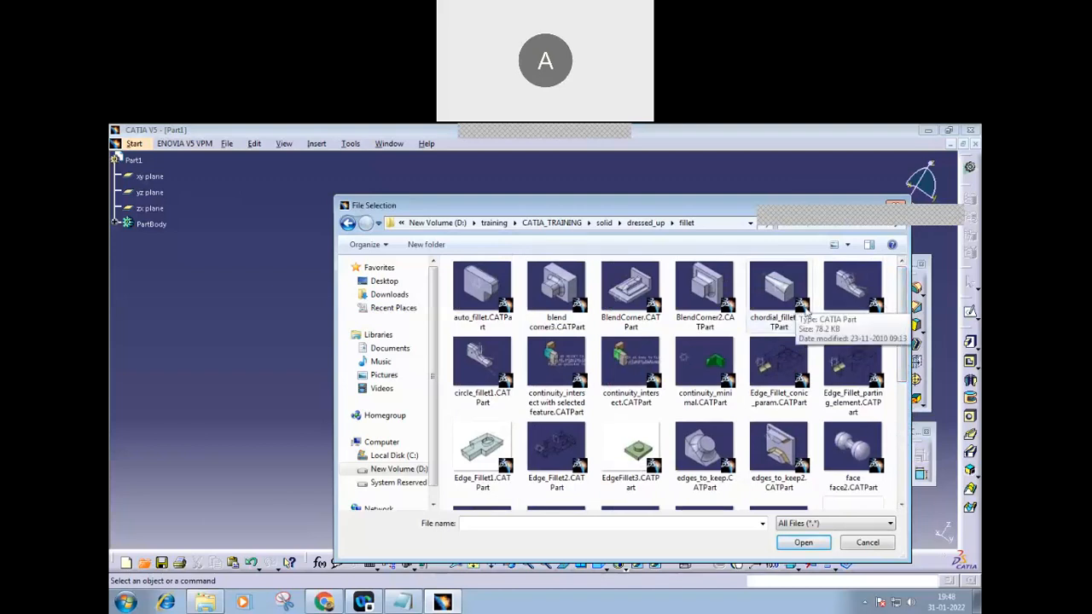
drag(726, 212, 509, 212)
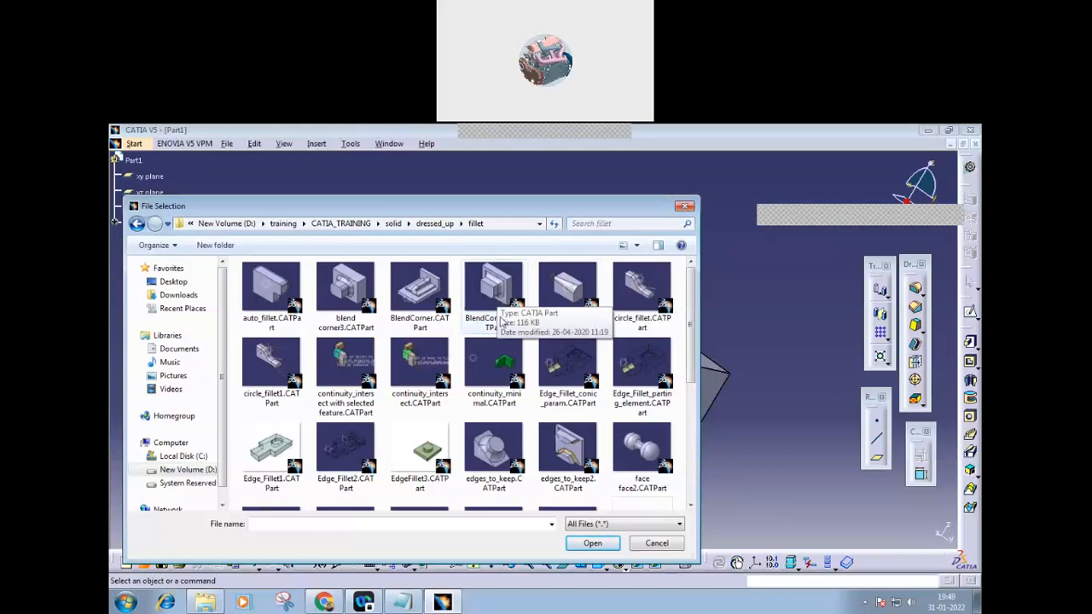
click(662, 546)
- Set the pad's length to 27 mm, keeping the mirrored extent
middle_drag(568, 417, 592, 344)
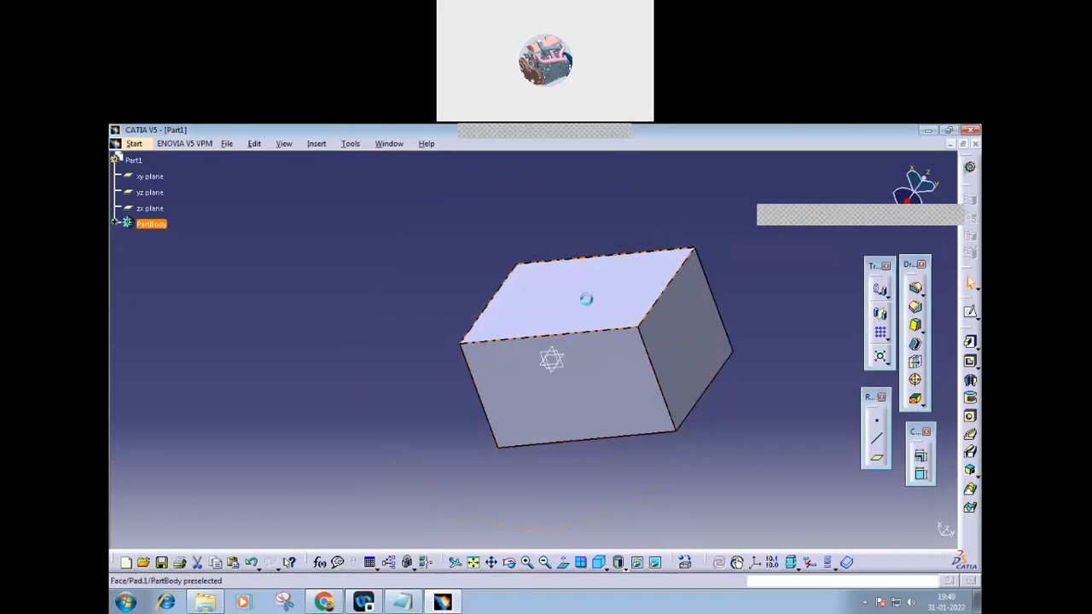
double_click(585, 297)
click(722, 325)
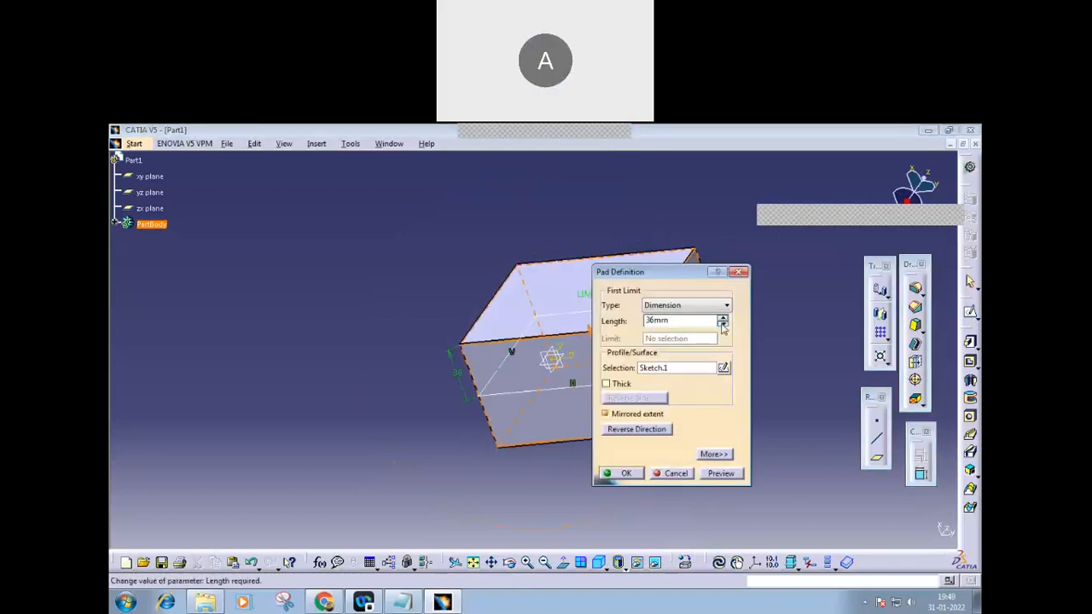
click(722, 325)
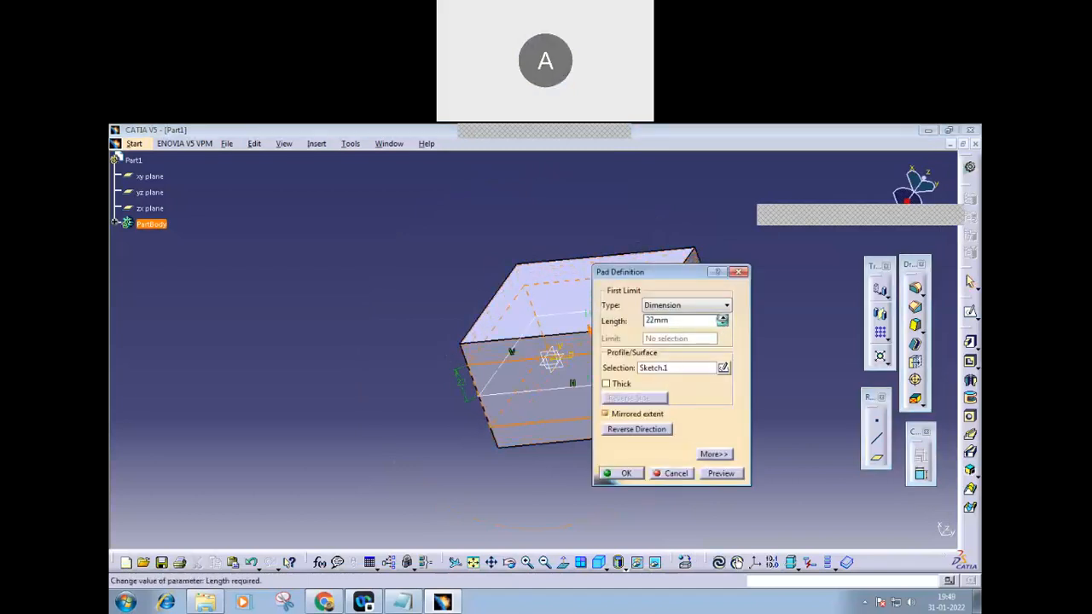
click(722, 317)
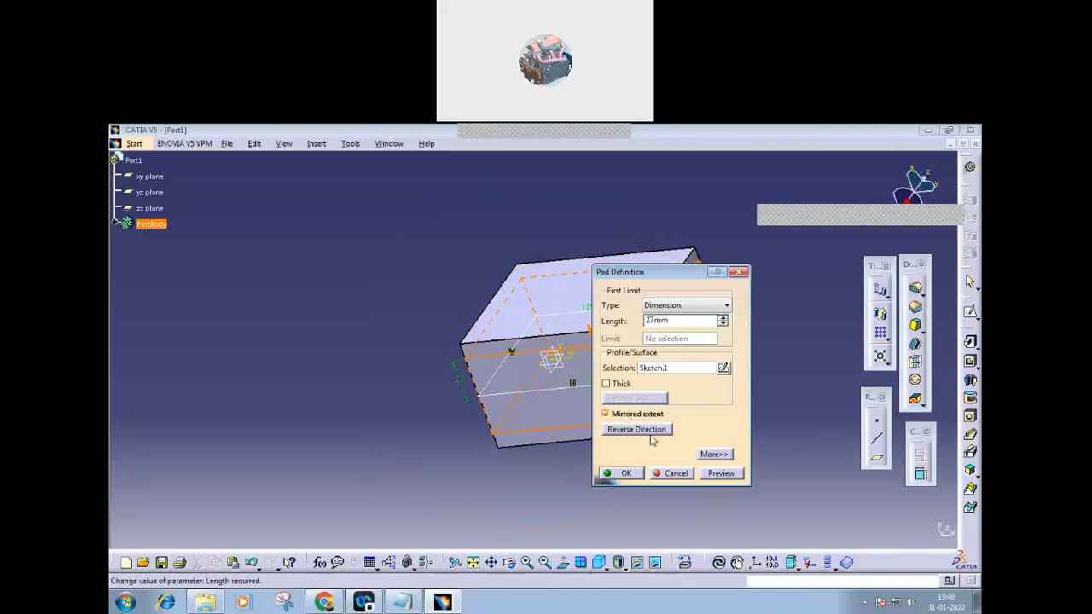
click(613, 480)
- Fillet the three edges meeting at the block's upper front corner with a 15 mm radius and Tangency selection mode
middle_drag(629, 453, 702, 449)
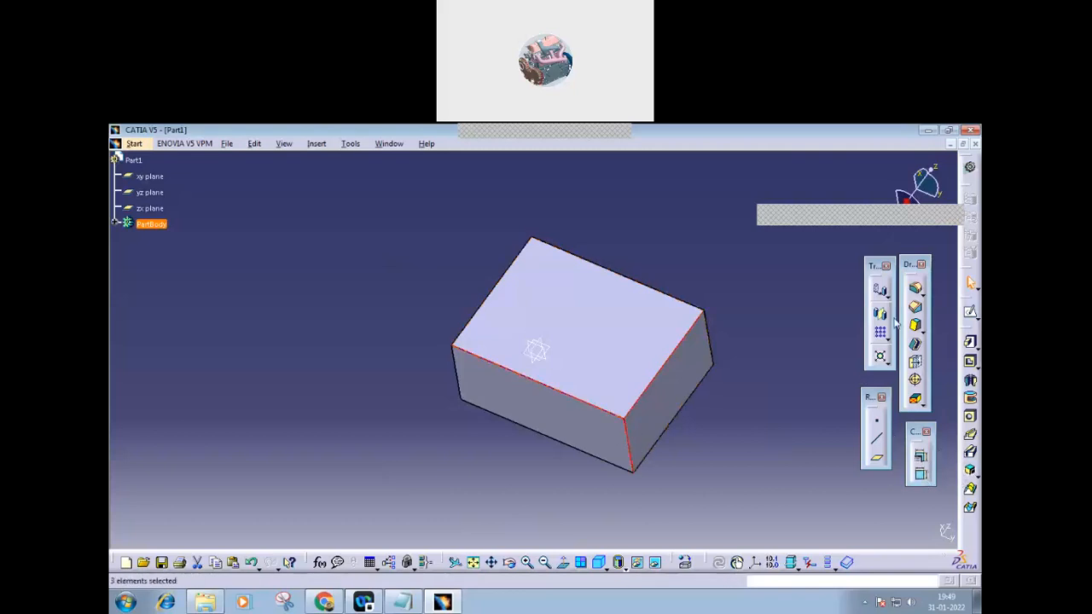
click(915, 288)
middle_drag(597, 494, 573, 425)
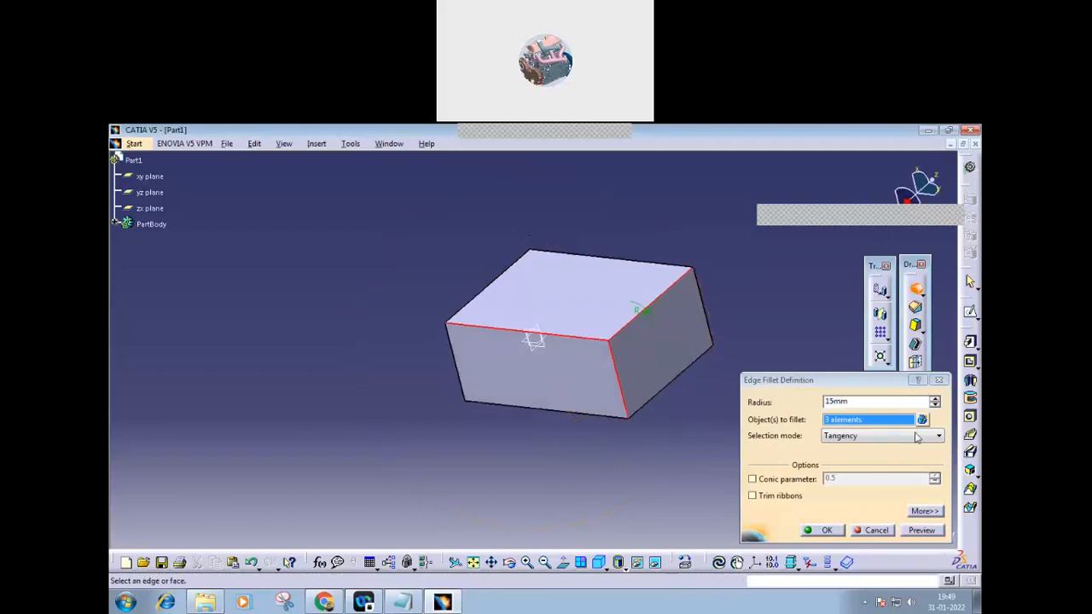
click(924, 511)
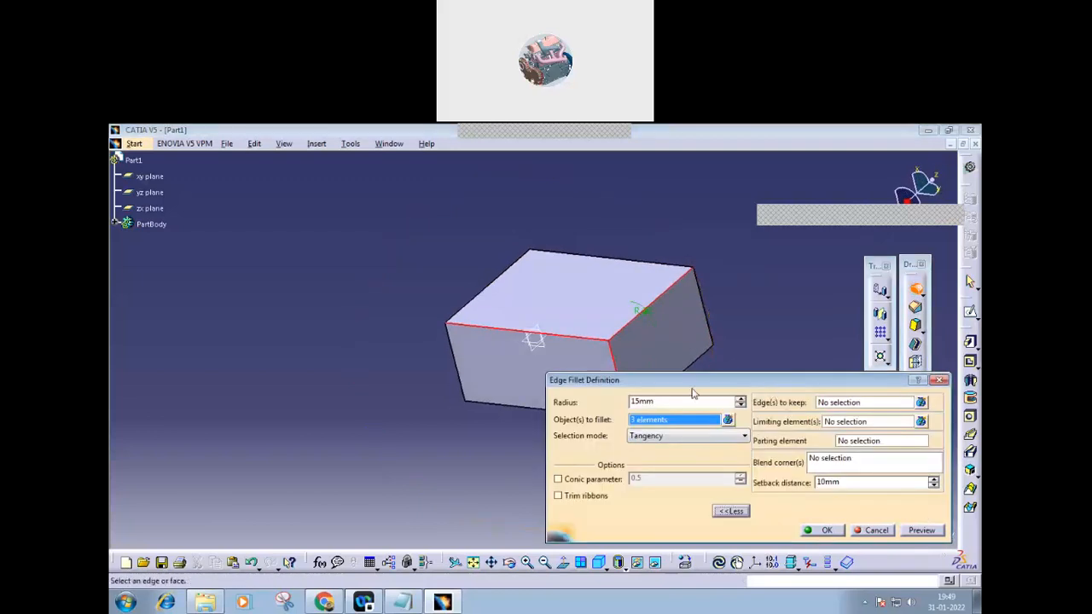
middle_drag(509, 464, 445, 425)
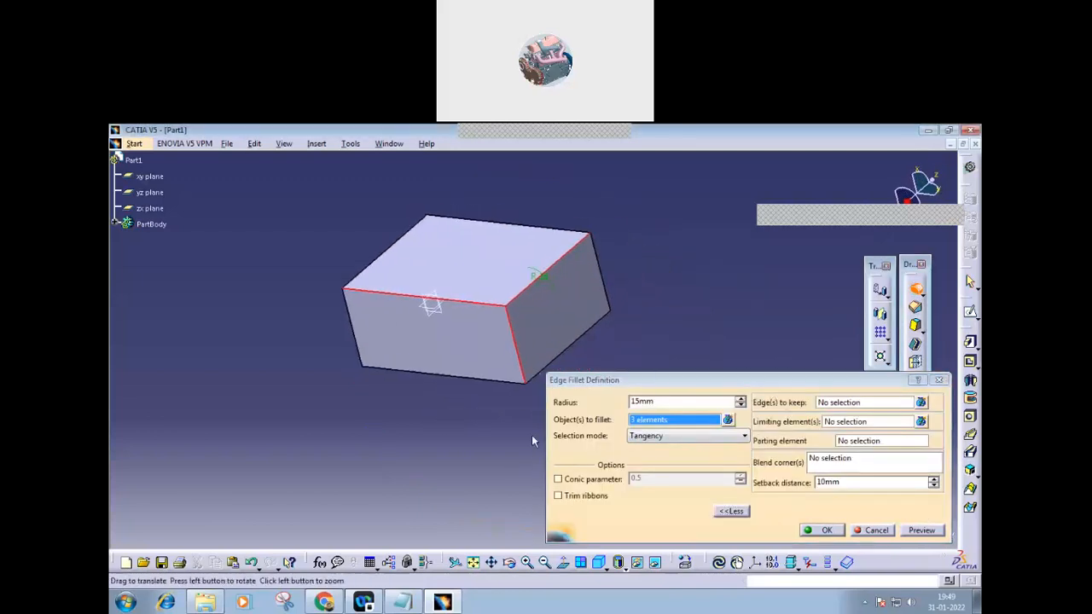
click(921, 530)
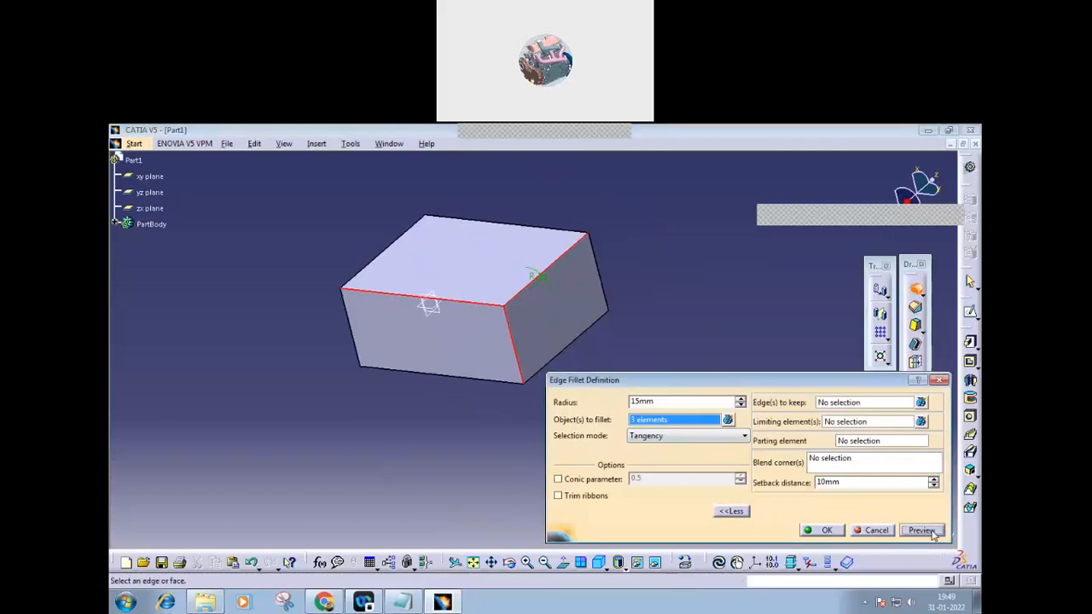
click(827, 531)
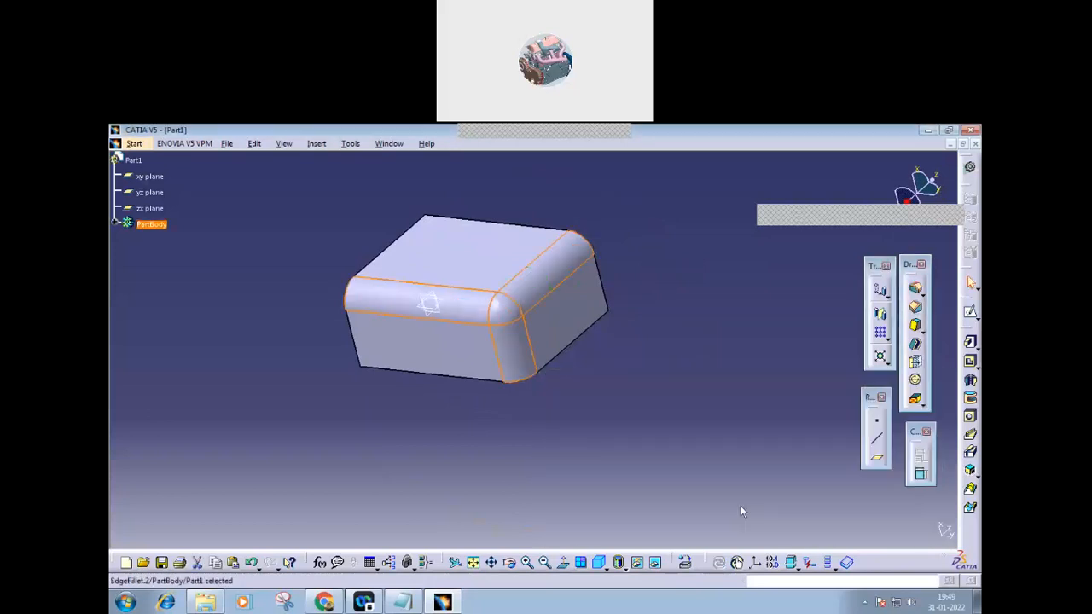
- Open the three-edge fillet's definition for editing and expand its extended options, including blend corners
double_click(515, 320)
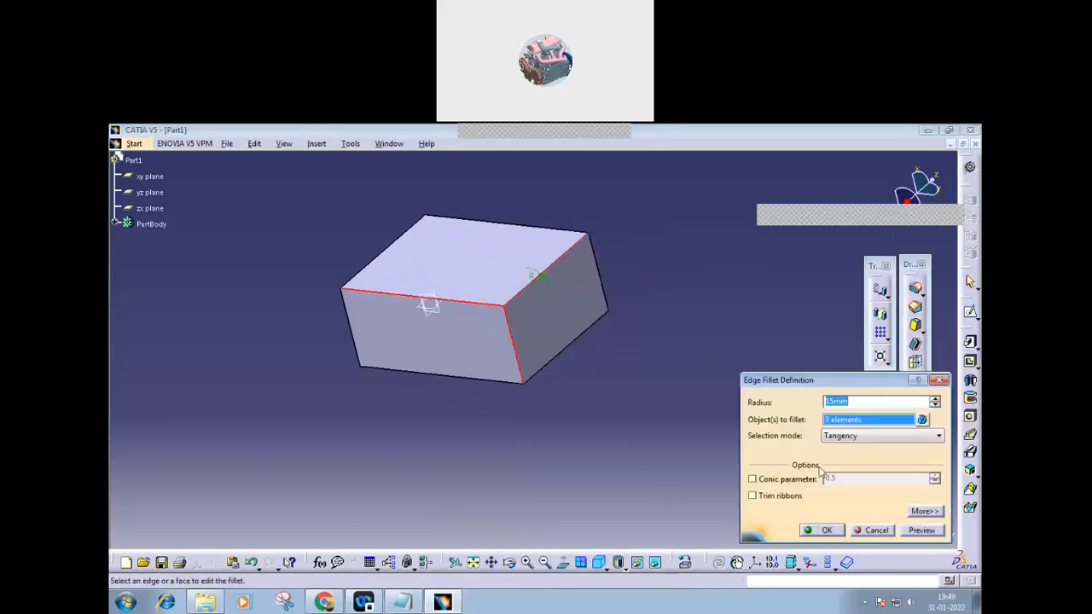
drag(809, 389, 653, 386)
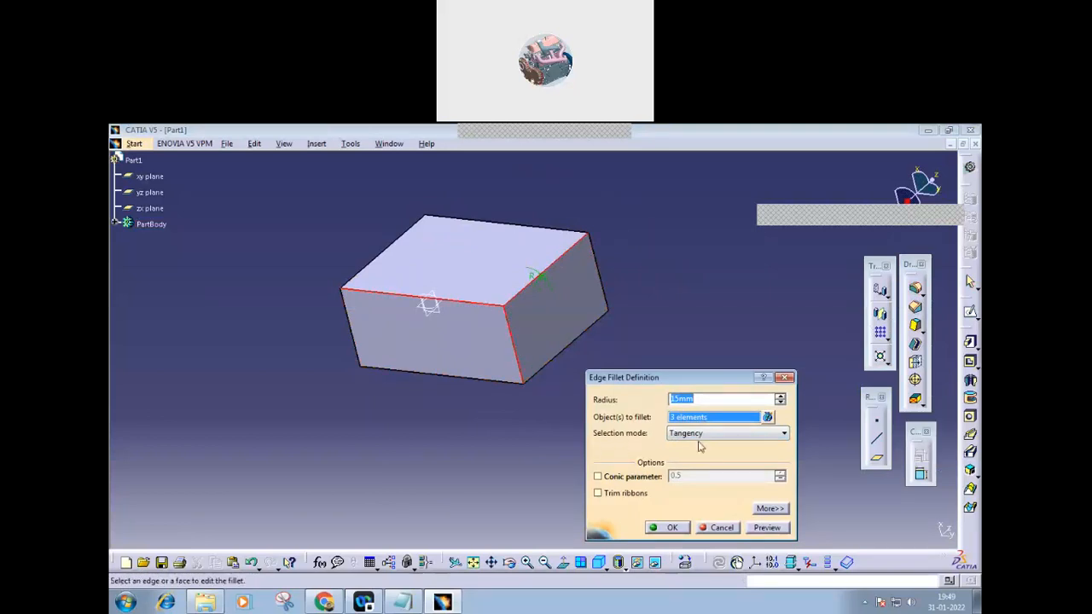
click(785, 435)
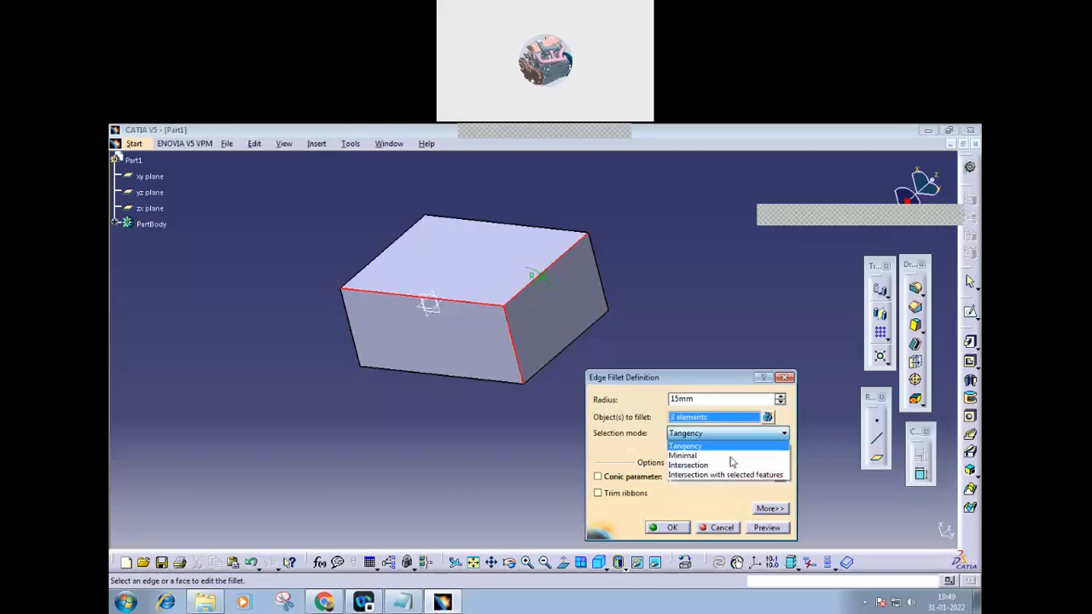
click(735, 335)
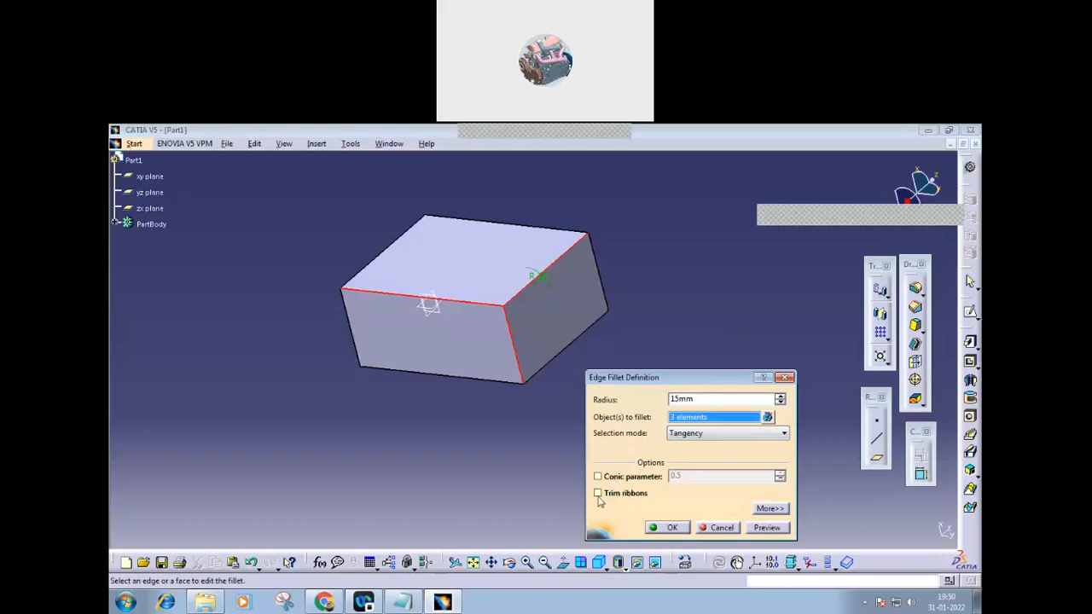
click(768, 509)
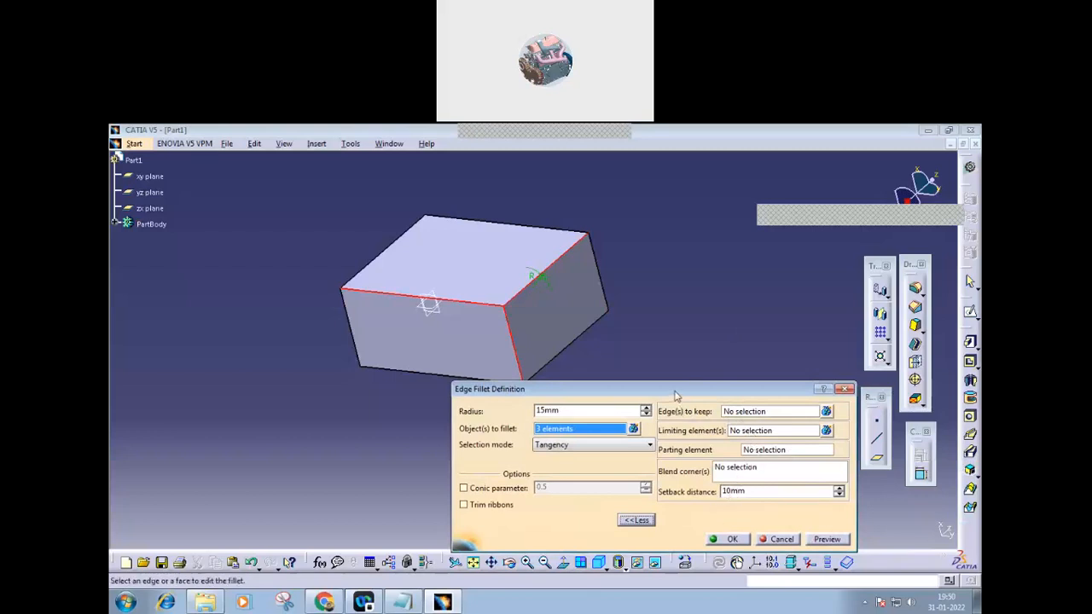
middle_drag(419, 334, 383, 290)
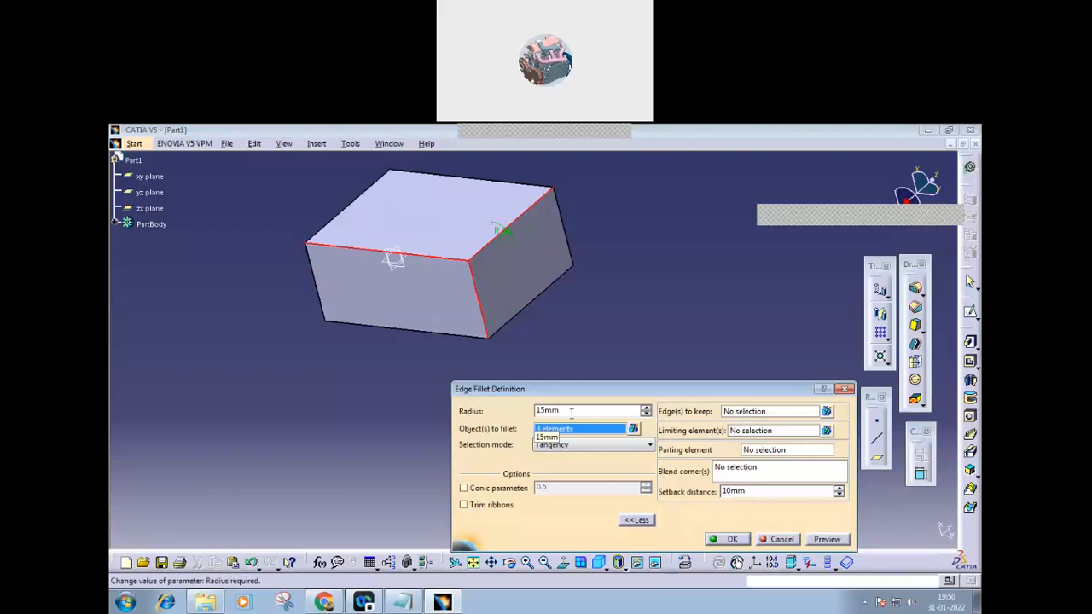
- Preview the three-edge fillet and apply it with a 27 mm setback distance and no blend corners selected
click(823, 541)
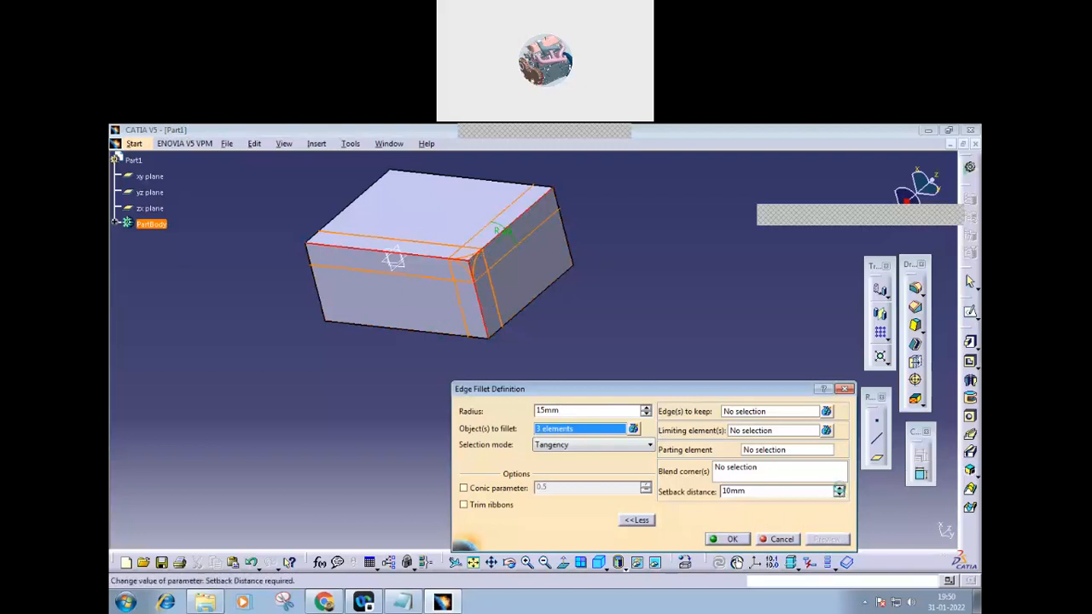
click(839, 489)
click(839, 489)
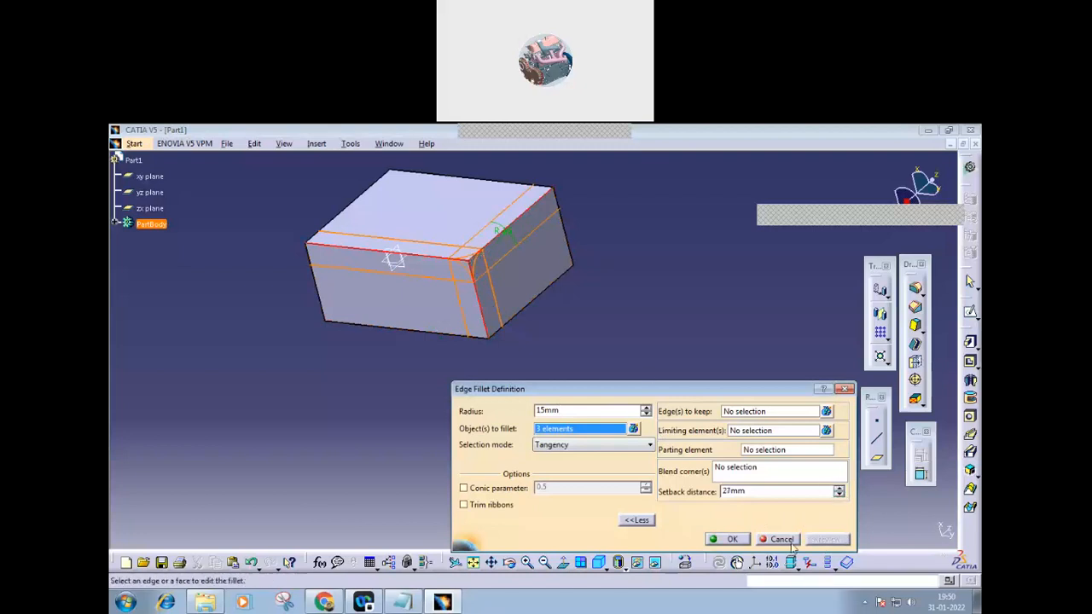
click(738, 541)
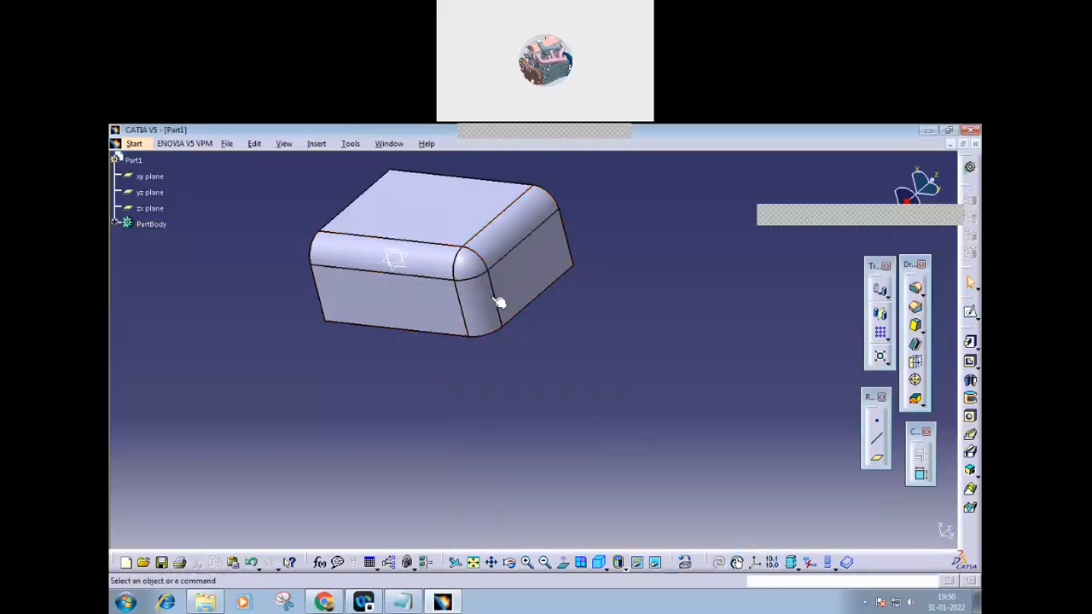
- Reopen the three-edge fillet's definition for editing
double_click(472, 270)
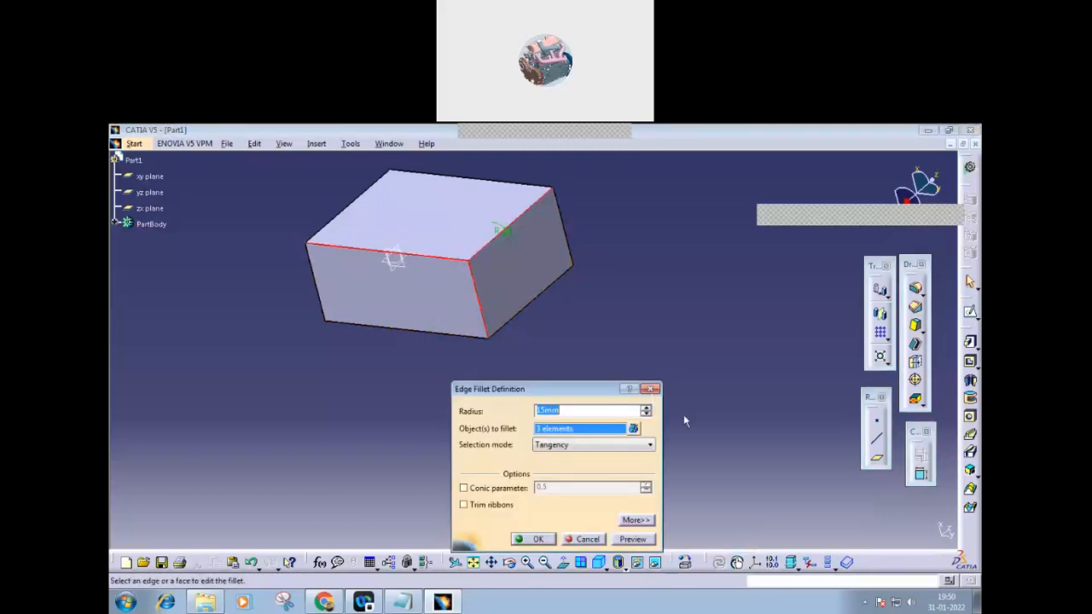